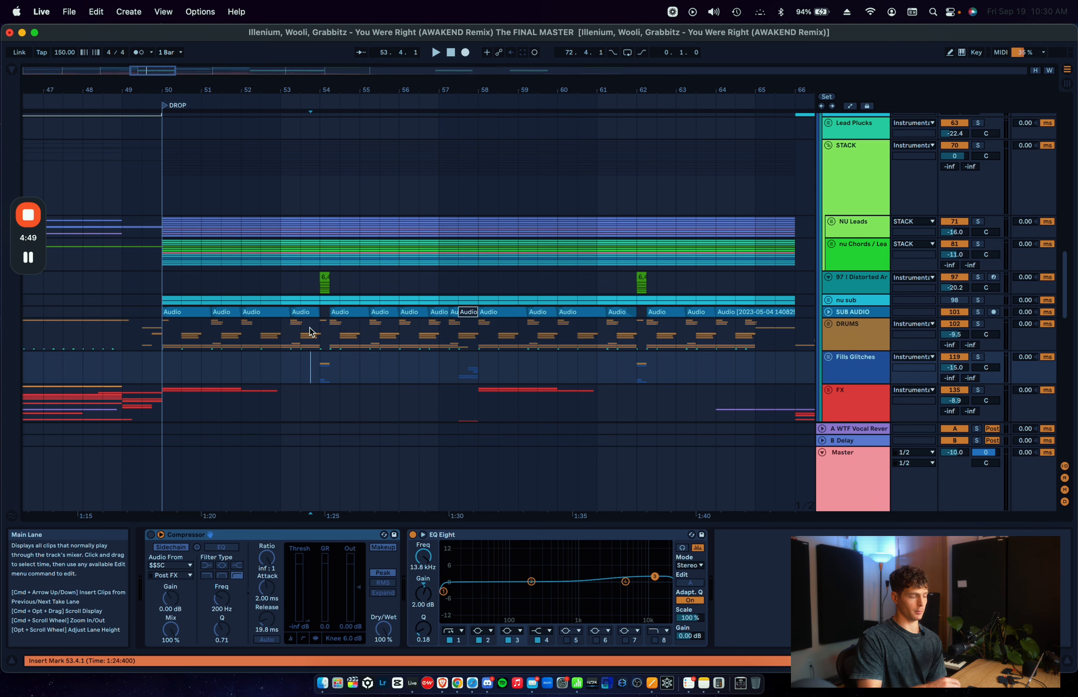
# Step: Unfold the NU Leads group and show its automation, stopping at the Utility Gain envelope around bar 54
pyautogui.click(831, 221)
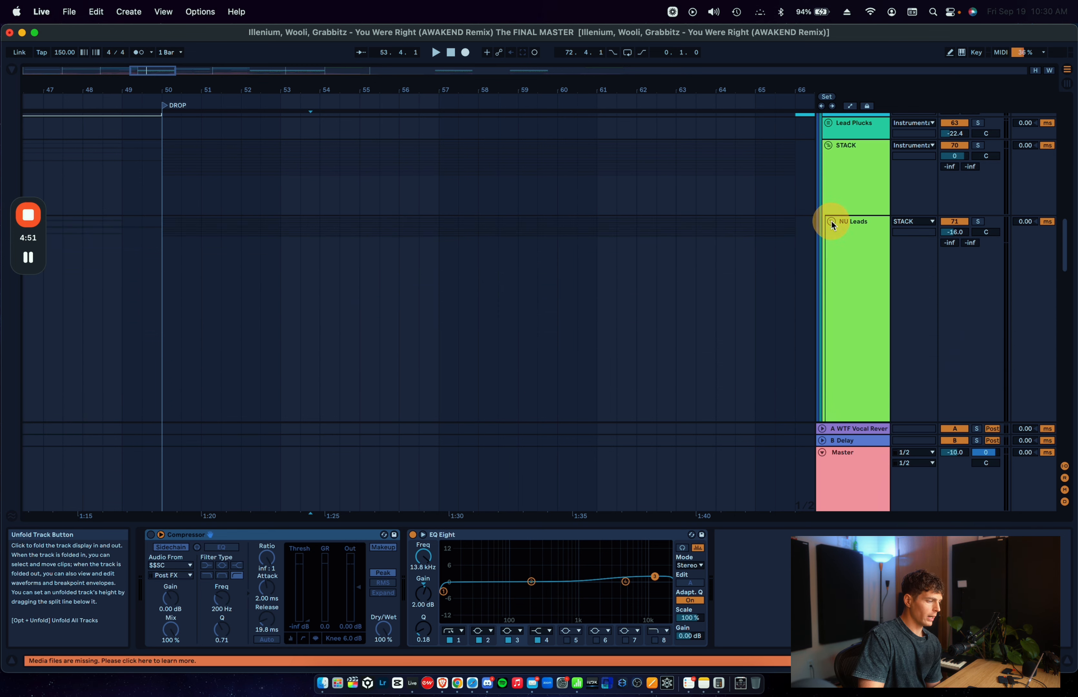
pyautogui.scroll(-10, 457, 335)
pyautogui.scroll(1, 446, 334)
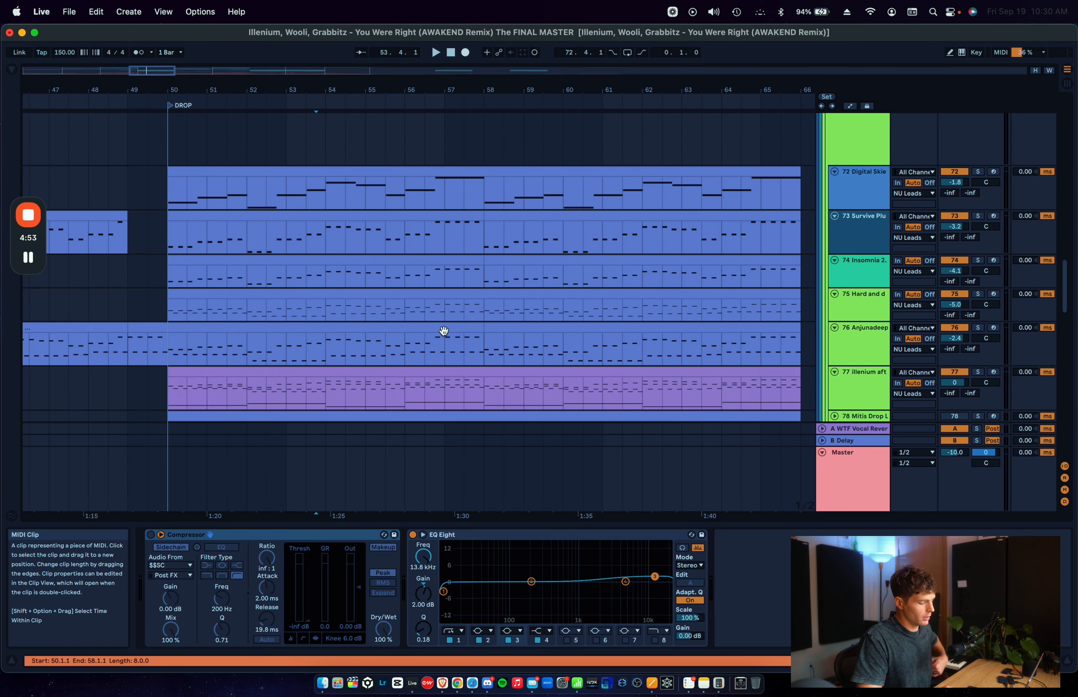
pyautogui.press('a')
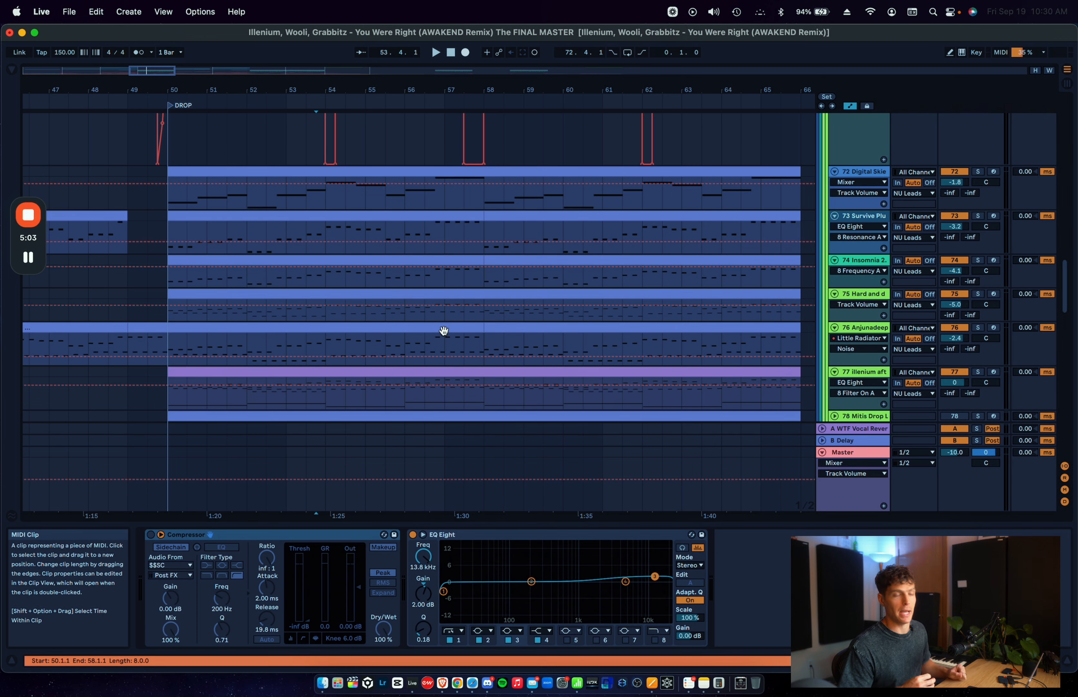
pyautogui.scroll(5, 444, 331)
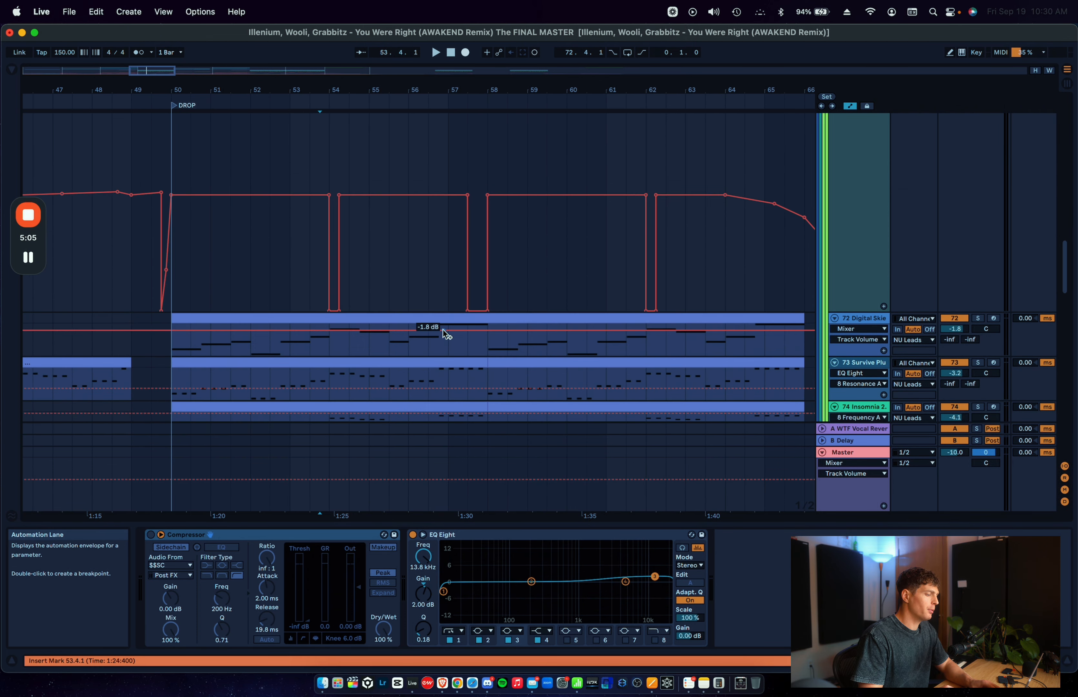
pyautogui.click(329, 188)
pyautogui.press('a')
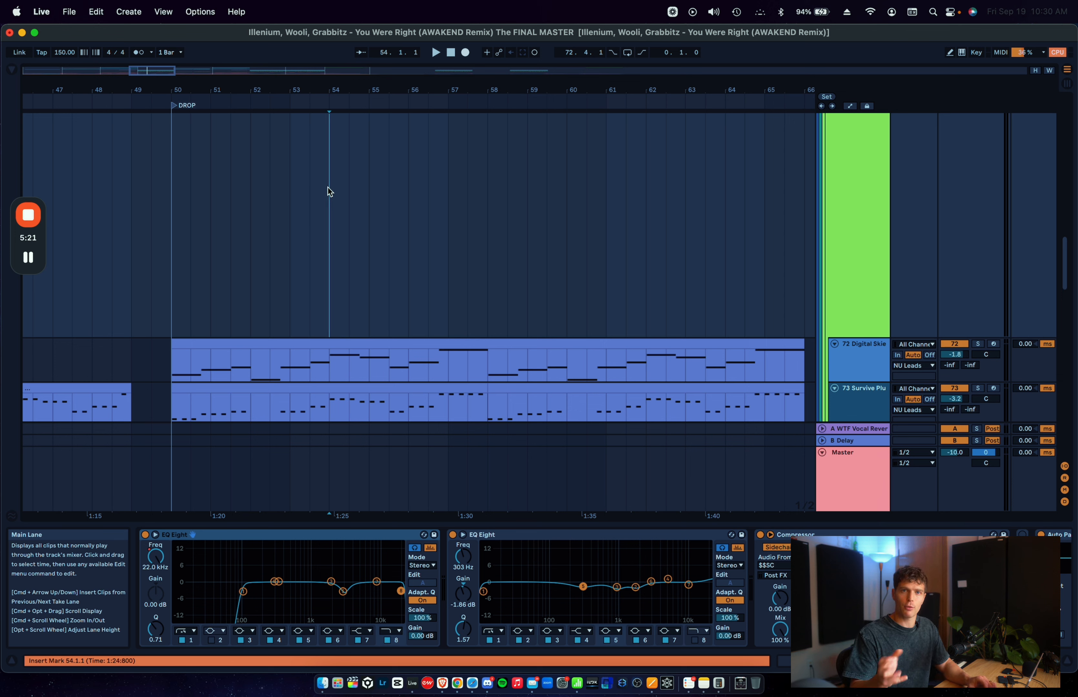
pyautogui.press('a')
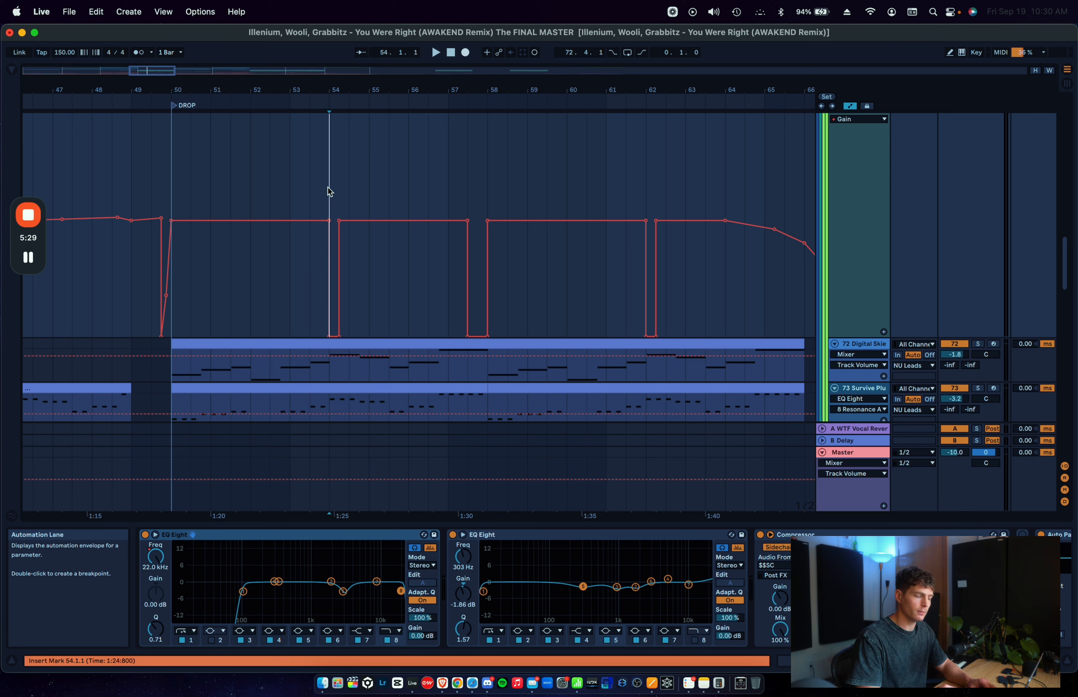
# Step: Play the drop from bar 50 with the NU Leads group soloed
pyautogui.scroll(3, 327, 187)
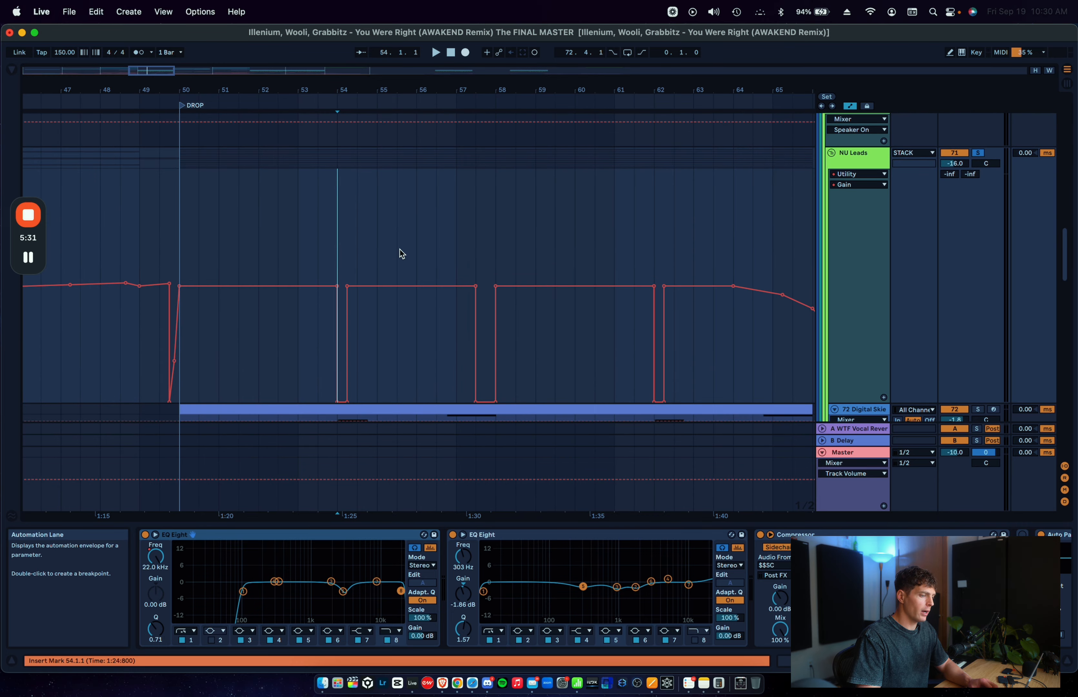
pyautogui.click(182, 251)
pyautogui.press('space')
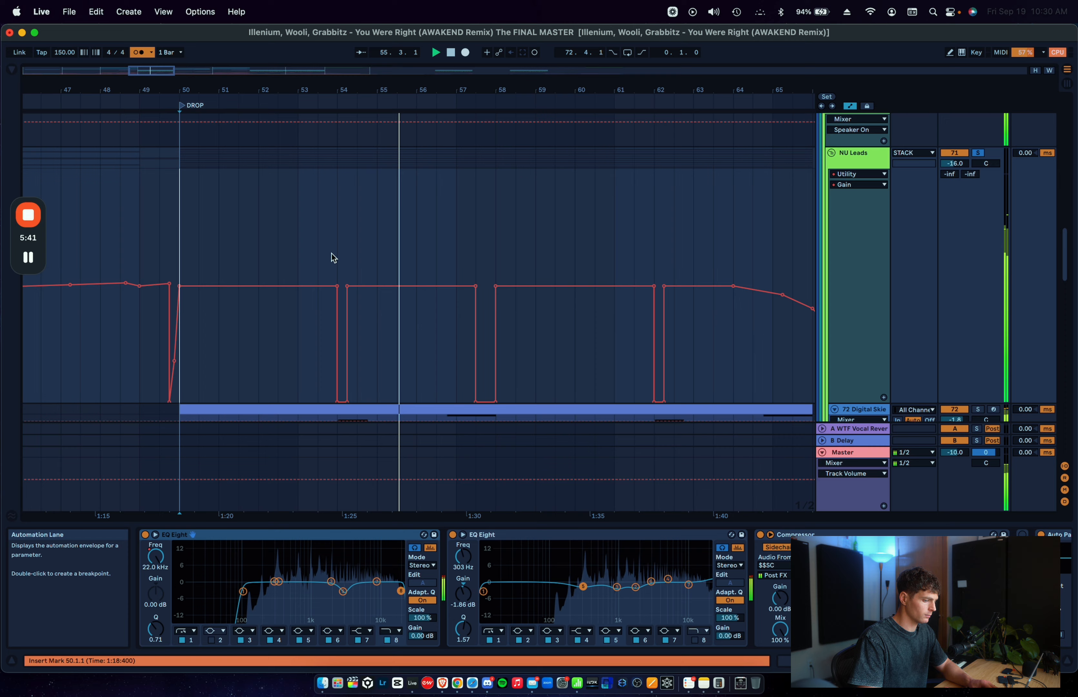
# Step: Examine the NU Leads gain dropouts by highlighting 57.1.1 to 58.1.1 and 54.1.1 to 54.3.1
pyautogui.scroll(-3, 331, 257)
pyautogui.moveTo(449, 276); pyautogui.dragTo(491, 275)
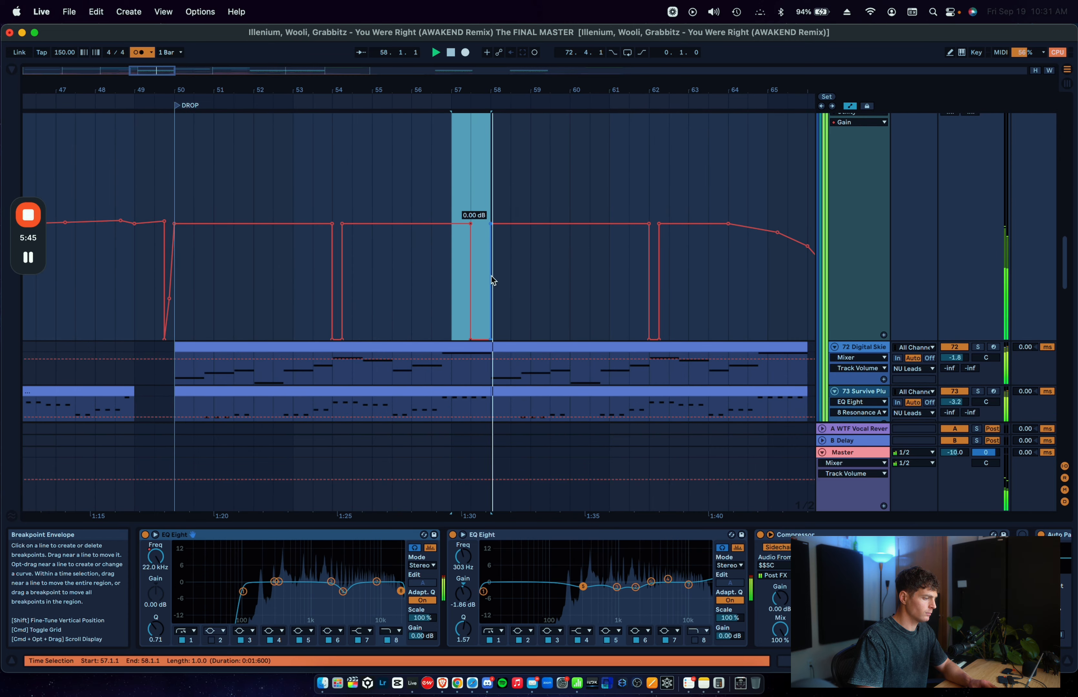
pyautogui.click(398, 275)
pyautogui.click(355, 366)
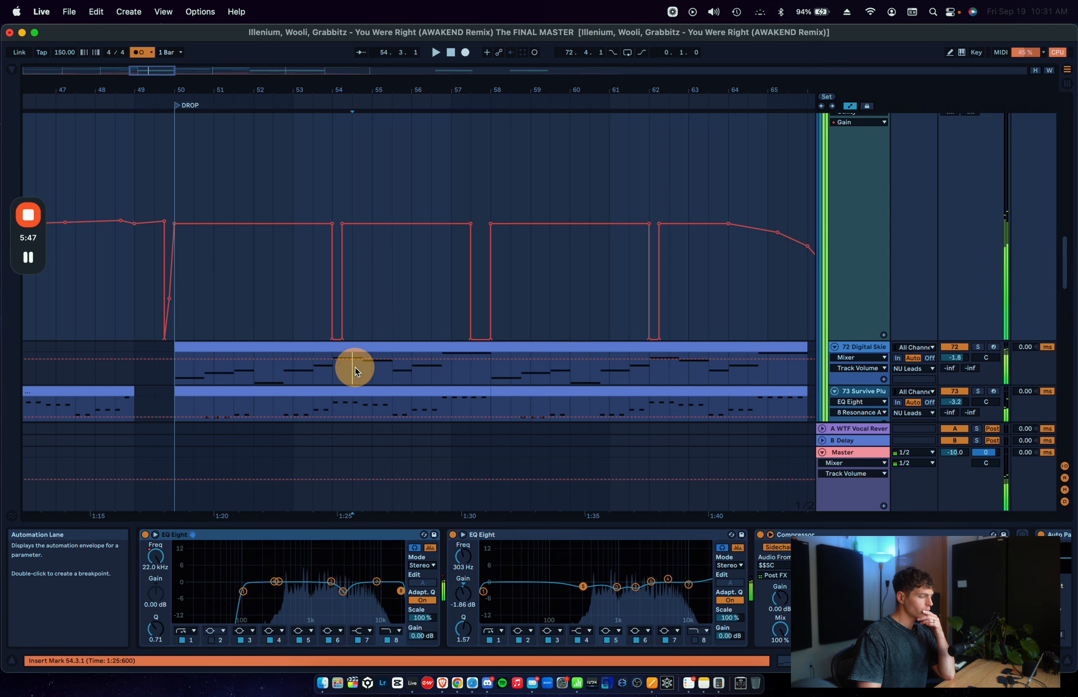
pyautogui.click(356, 308)
pyautogui.moveTo(335, 209); pyautogui.dragTo(344, 204)
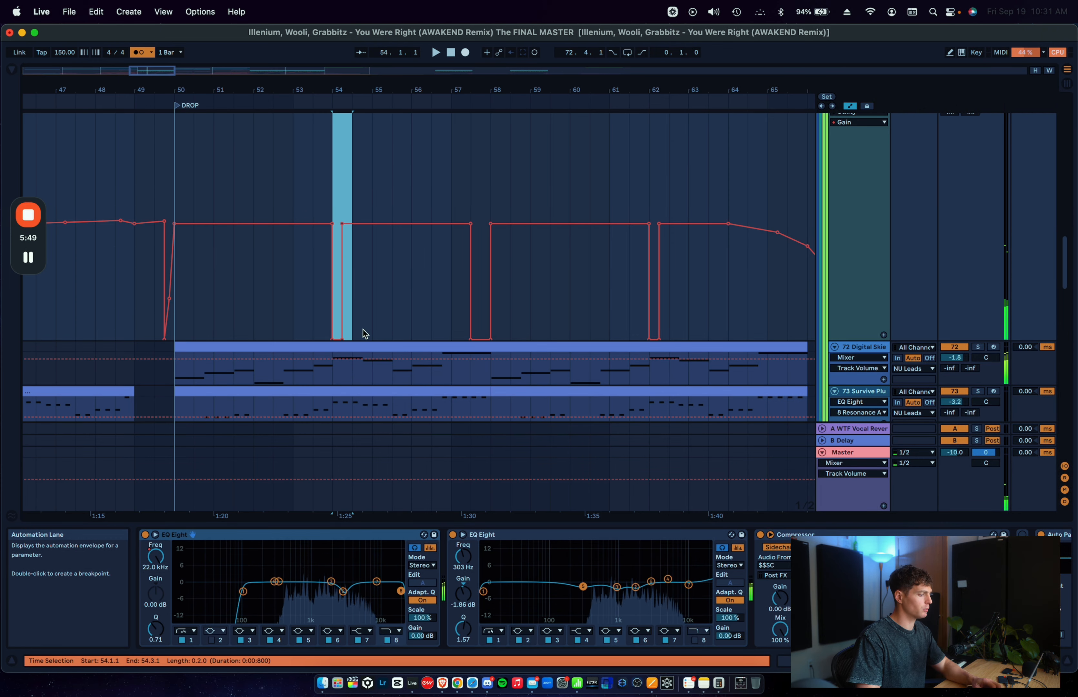
# Step: Set a finer arrangement grid and place the insert marker at 54.1.1 on track 72
pyautogui.click(369, 320)
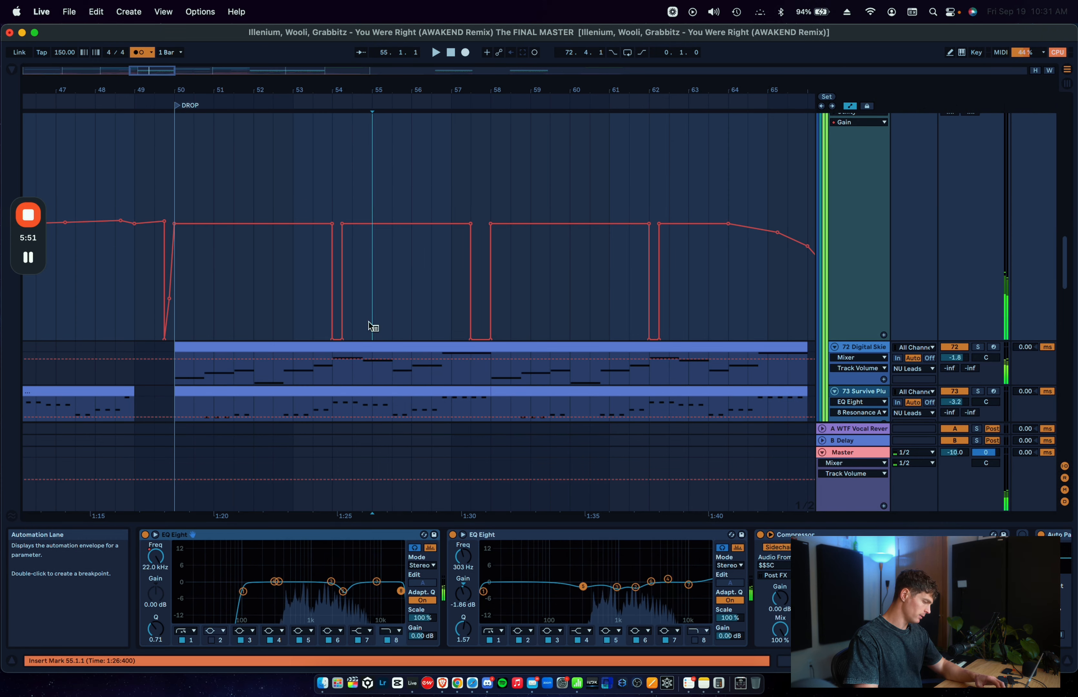
pyautogui.rightClick(368, 321)
pyautogui.click(428, 473)
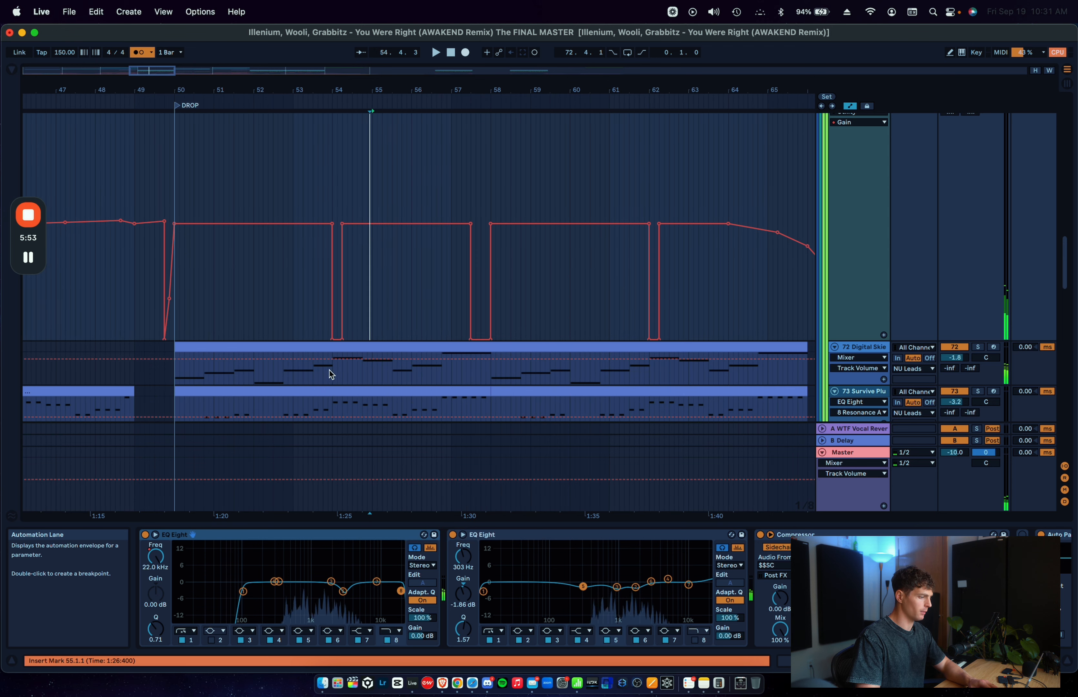
pyautogui.click(333, 372)
pyautogui.press('a')
pyautogui.press('a')
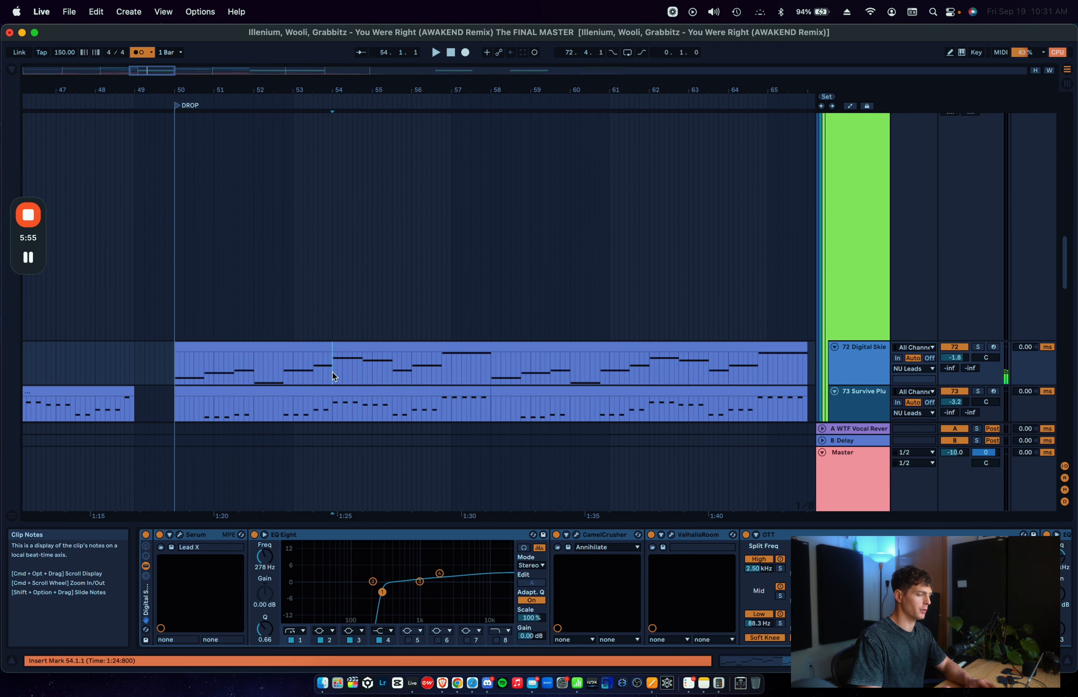
# Step: Highlight 54.2.1 to 54.4.1 under the held note on track 72 and play from there
pyautogui.scroll(3, 336, 235)
pyautogui.moveTo(333, 203); pyautogui.dragTo(344, 205)
pyautogui.scroll(-3, 350, 315)
pyautogui.click(336, 314)
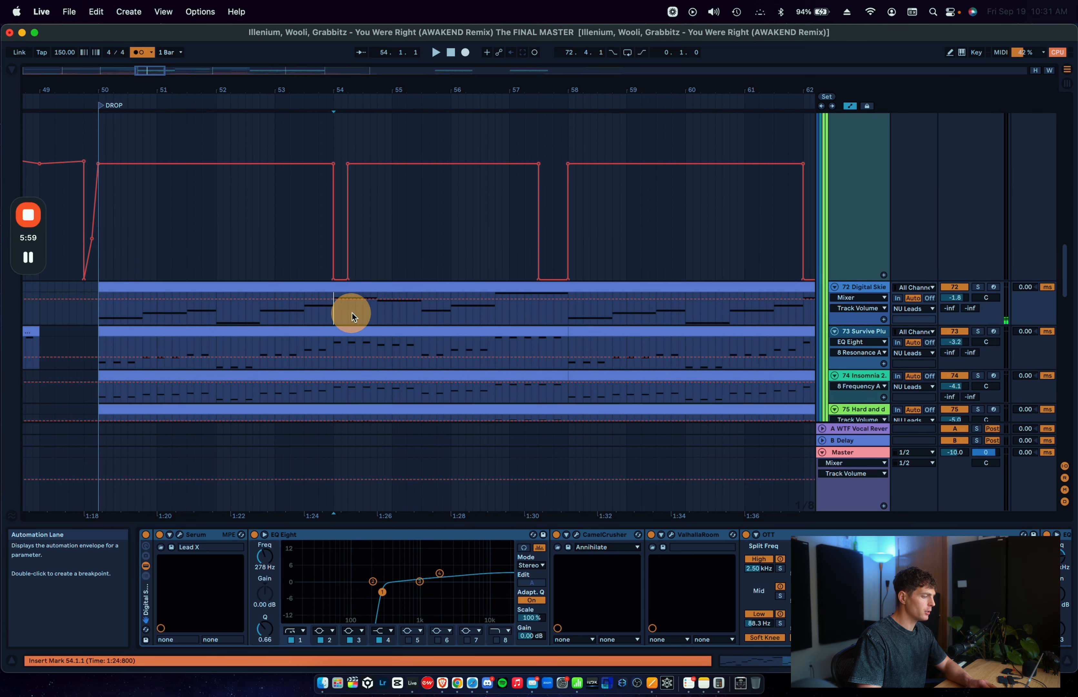
pyautogui.moveTo(351, 312); pyautogui.dragTo(383, 301)
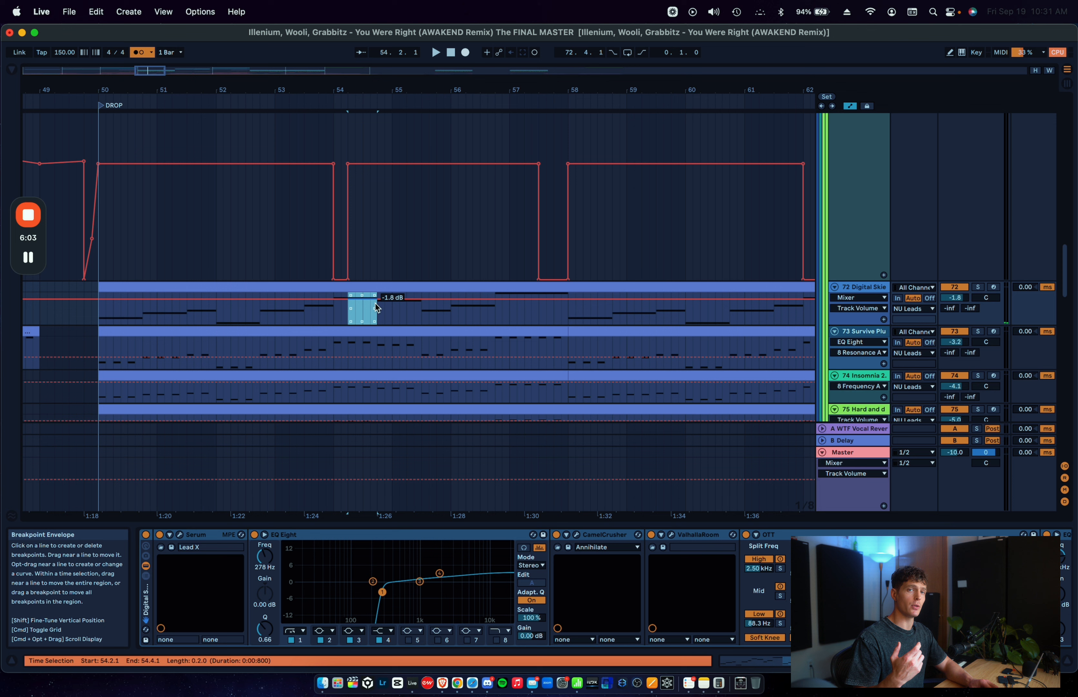
pyautogui.press('space')
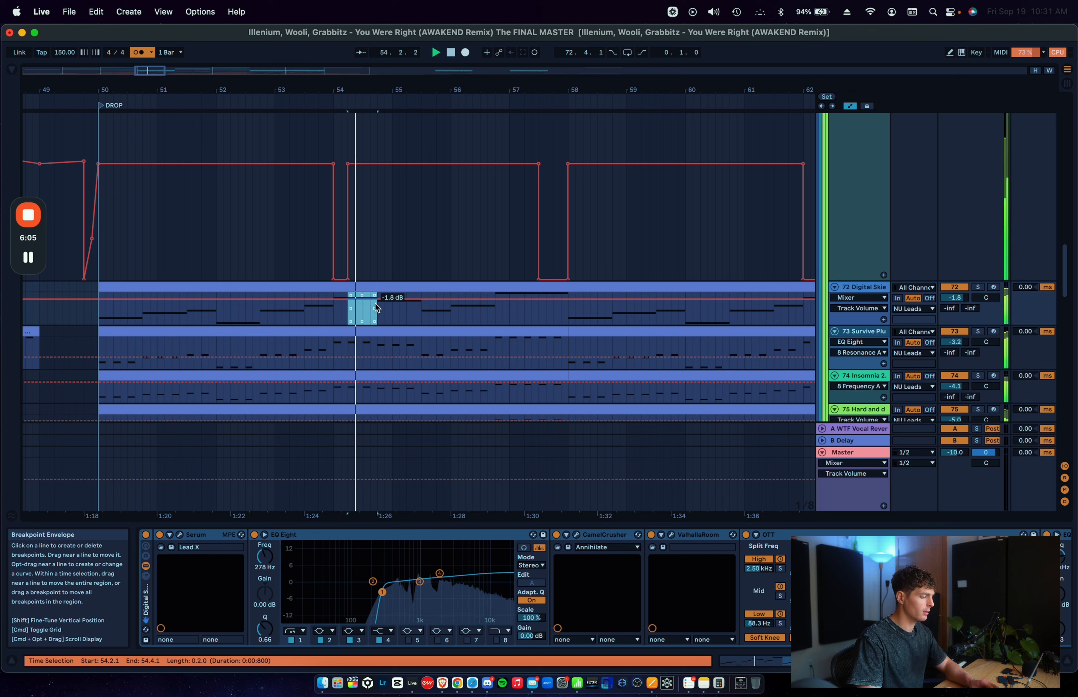
pyautogui.press('a')
pyautogui.press('a')
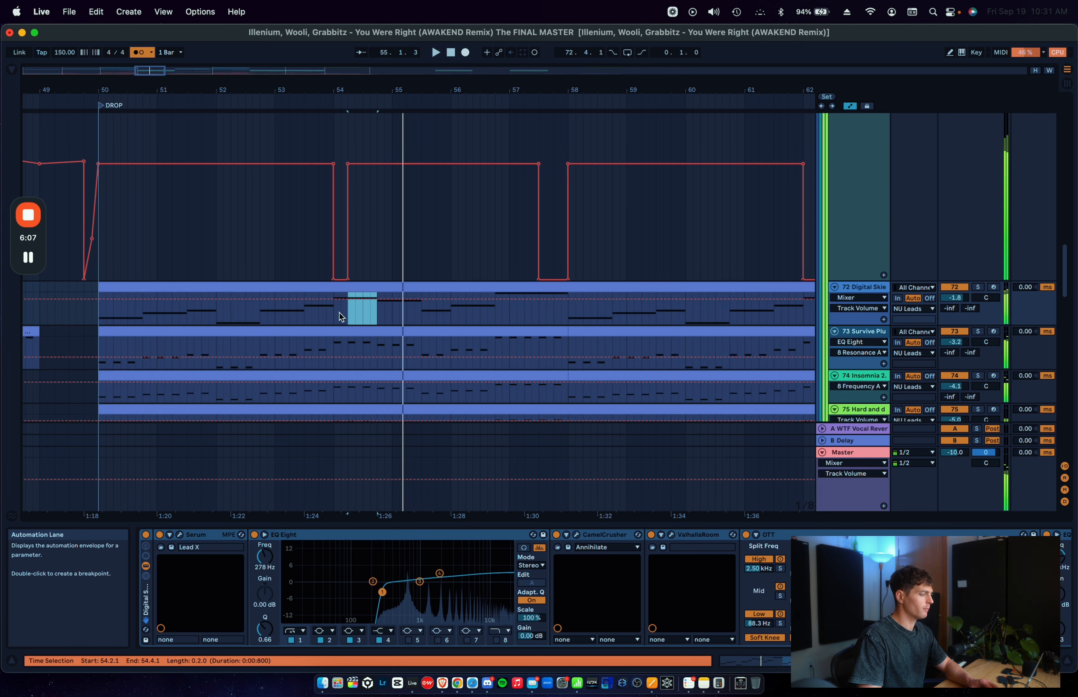
# Step: Lengthen the NU Leads gain dropout at bar 54 so that it ends at 54.4.1
pyautogui.moveTo(334, 146); pyautogui.dragTo(348, 146)
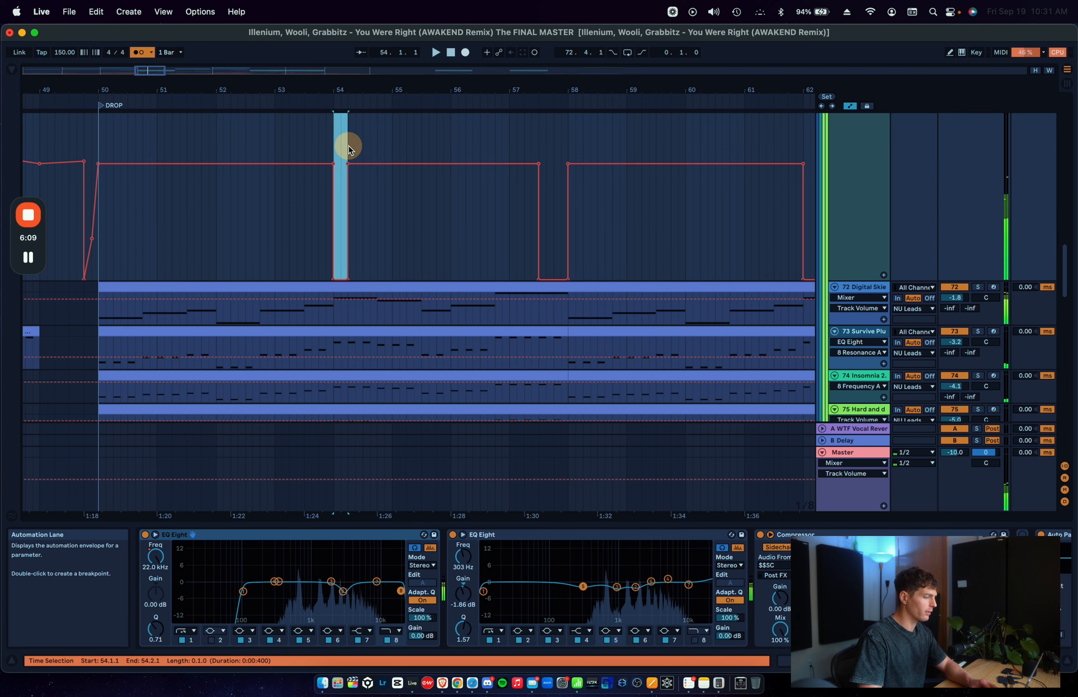
pyautogui.click(349, 148)
pyautogui.moveTo(348, 197); pyautogui.dragTo(377, 207)
pyautogui.press('a')
pyautogui.press('a')
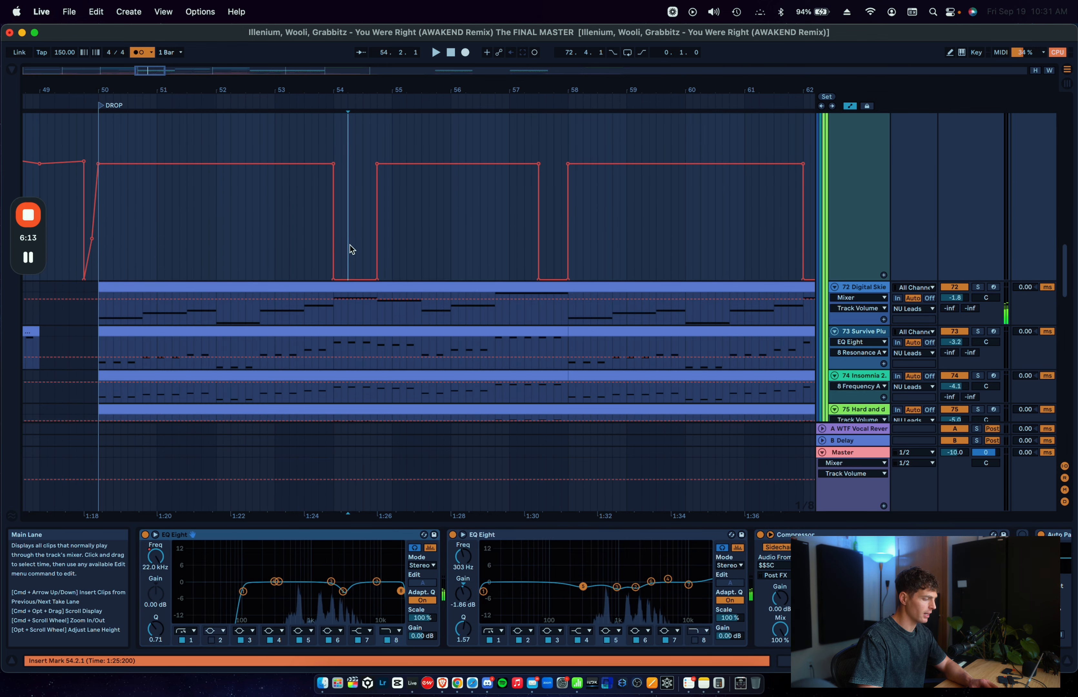
# Step: Play the lengthened dropout from 53.3.3 and undo the extension
pyautogui.click(349, 243)
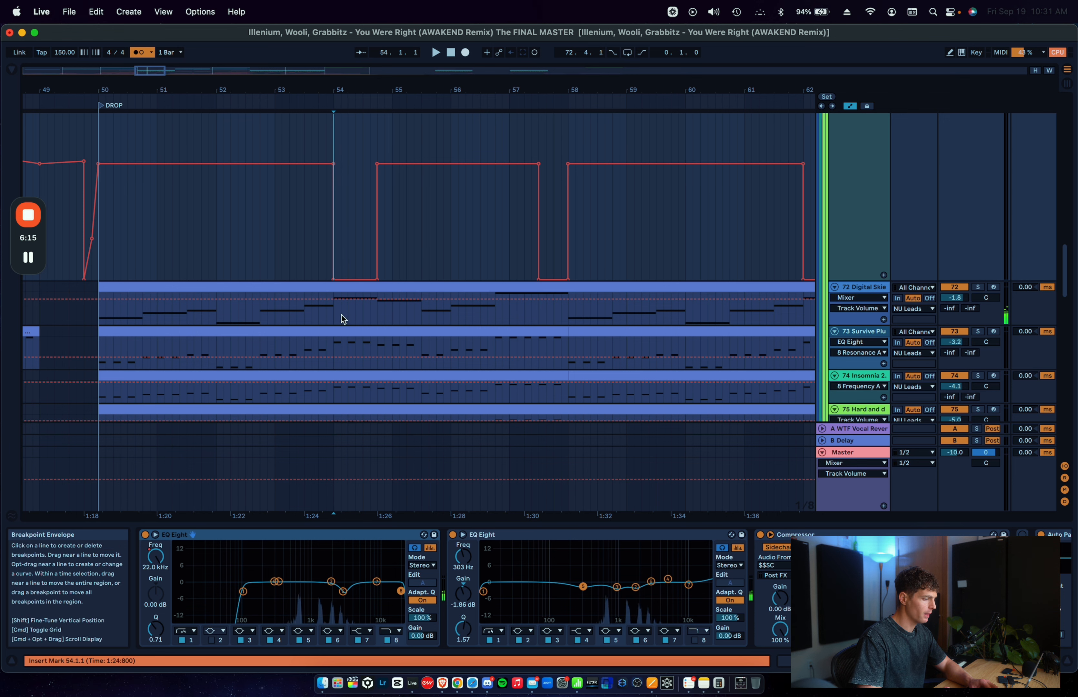
pyautogui.moveTo(334, 319); pyautogui.dragTo(369, 317)
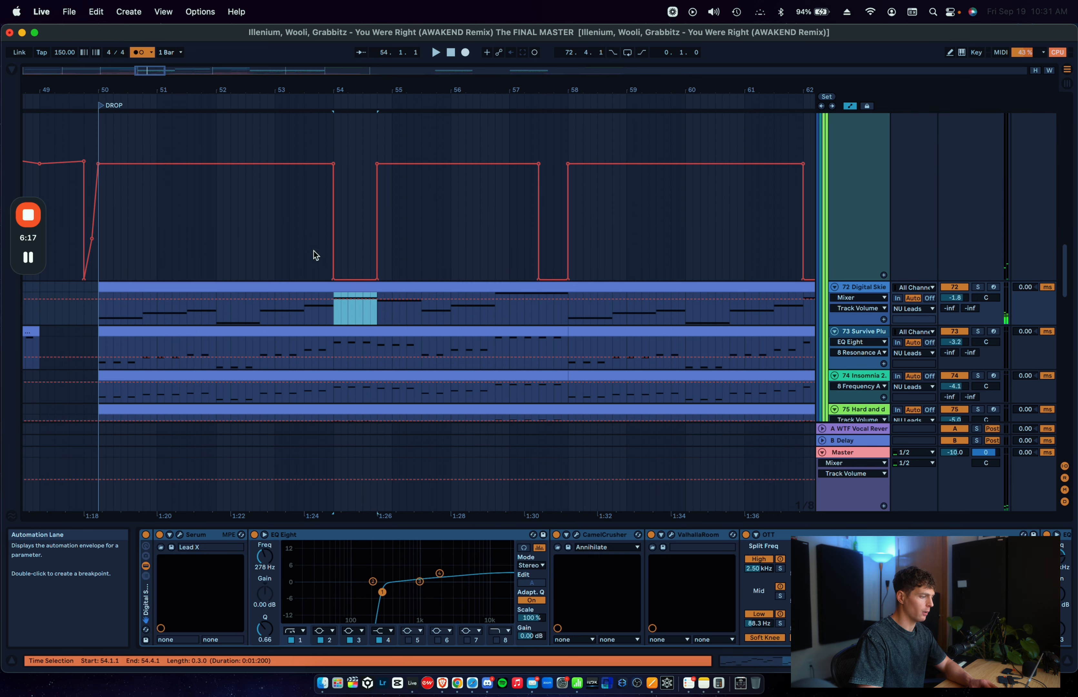
pyautogui.click(314, 250)
pyautogui.press('space')
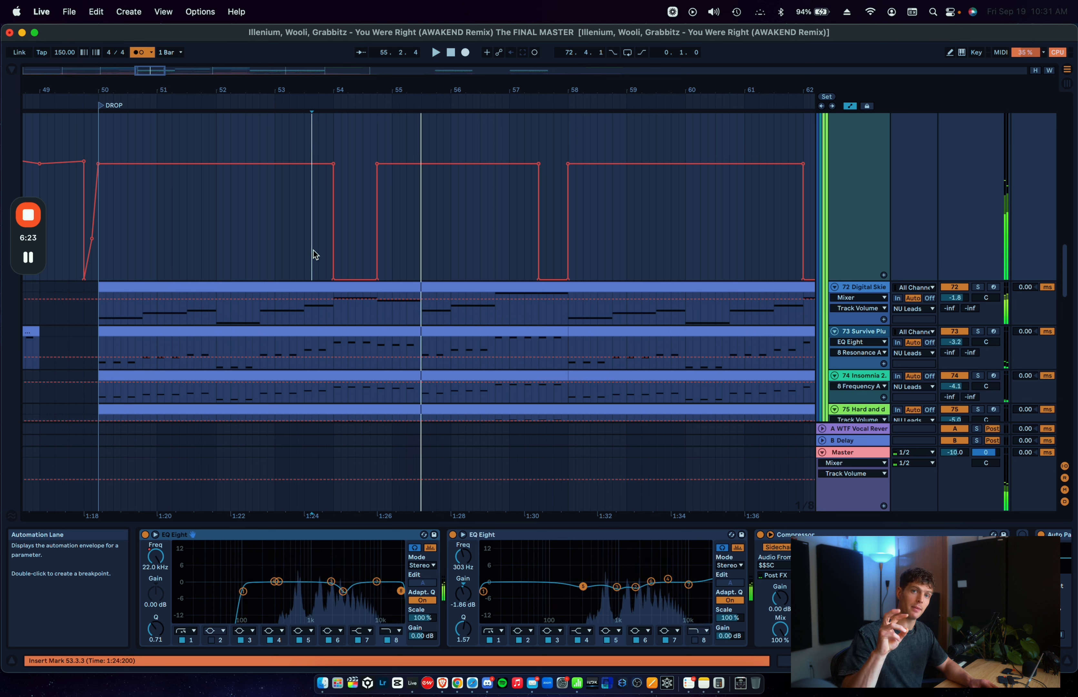
pyautogui.press('super+z')
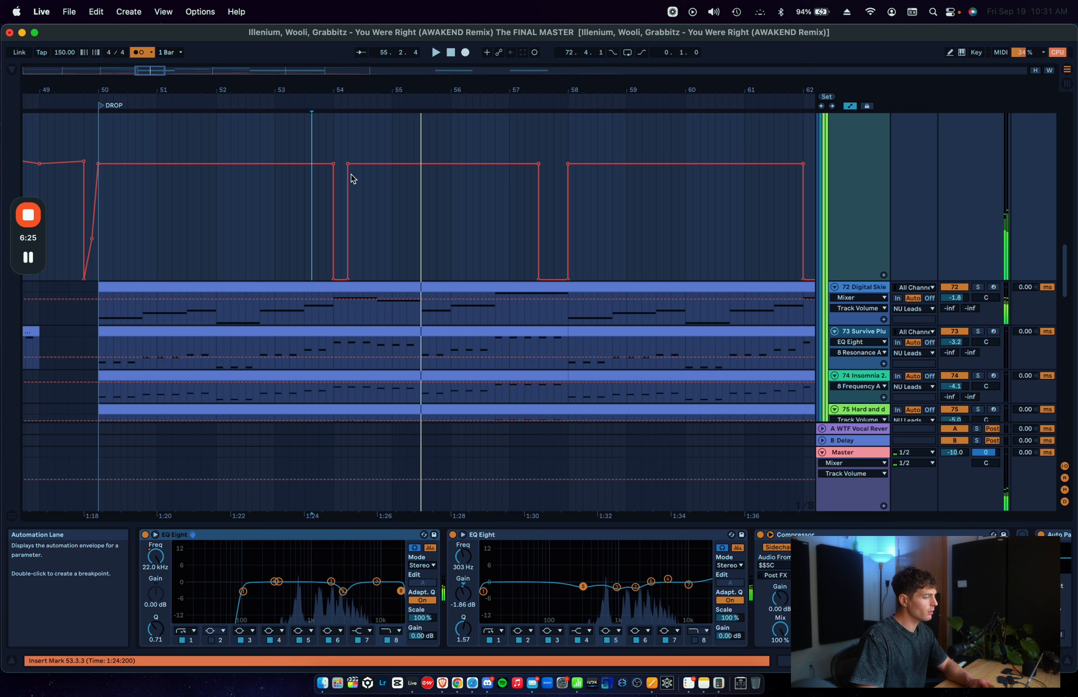
# Step: Move the NU Leads gain dropout from 54.1.1 back to 53.3.1
pyautogui.moveTo(335, 152); pyautogui.dragTo(350, 151)
pyautogui.press('+')
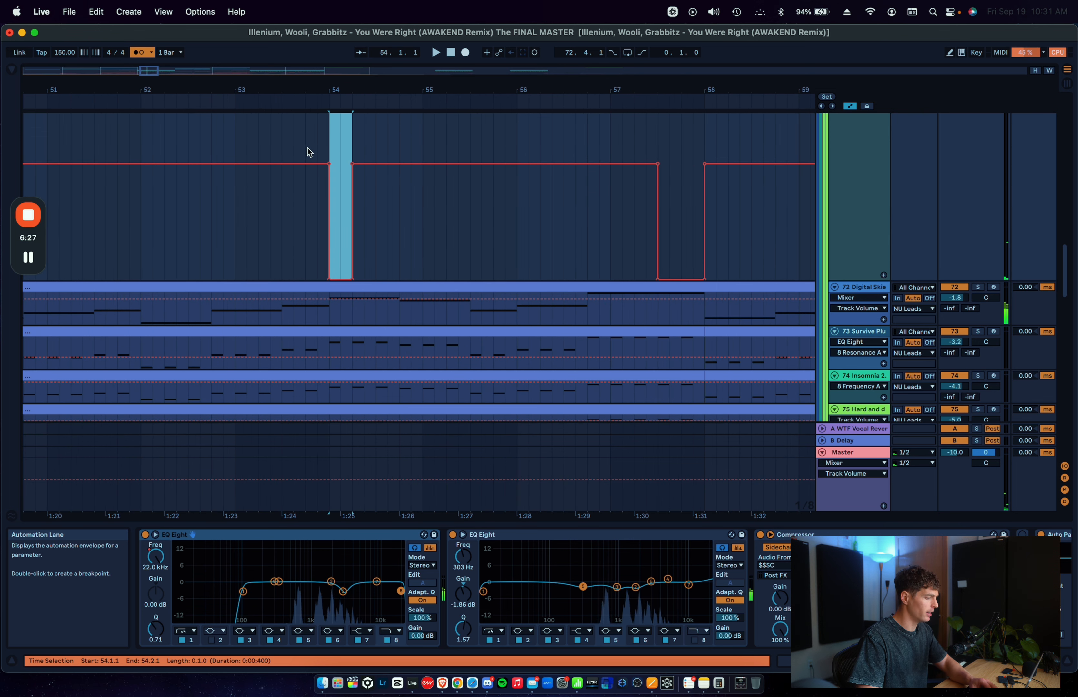
pyautogui.press('BackSpace')
pyautogui.click(287, 141)
pyautogui.press('super+v')
pyautogui.click(323, 193)
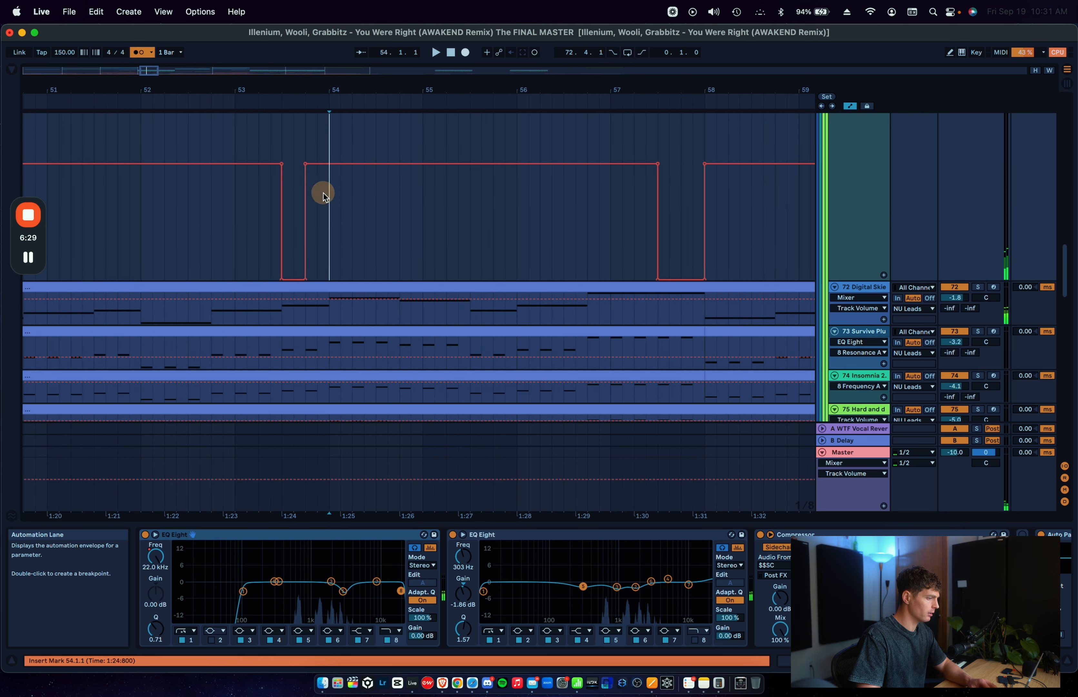
# Step: Extend the relocated gain dropout so that it ends at 54.1.1
pyautogui.click(306, 198)
pyautogui.click(313, 198)
pyautogui.moveTo(307, 198); pyautogui.dragTo(329, 198)
# Step: Play the leads from 52.1.1 through the relocated dropout
pyautogui.press('-')
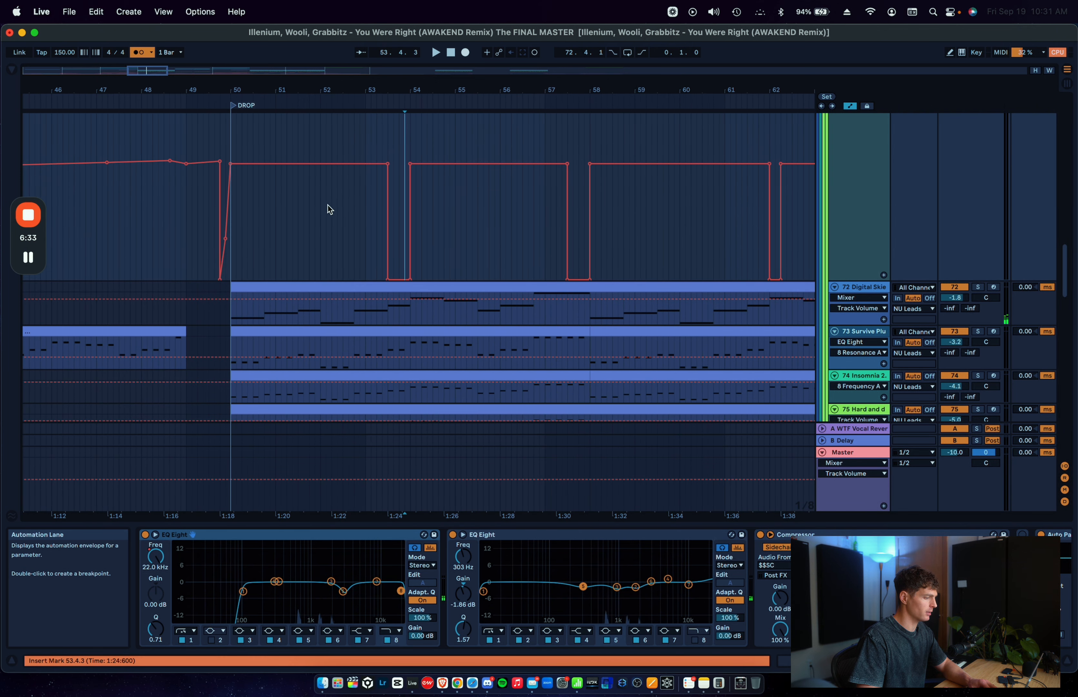
pyautogui.click(320, 210)
pyautogui.press('space')
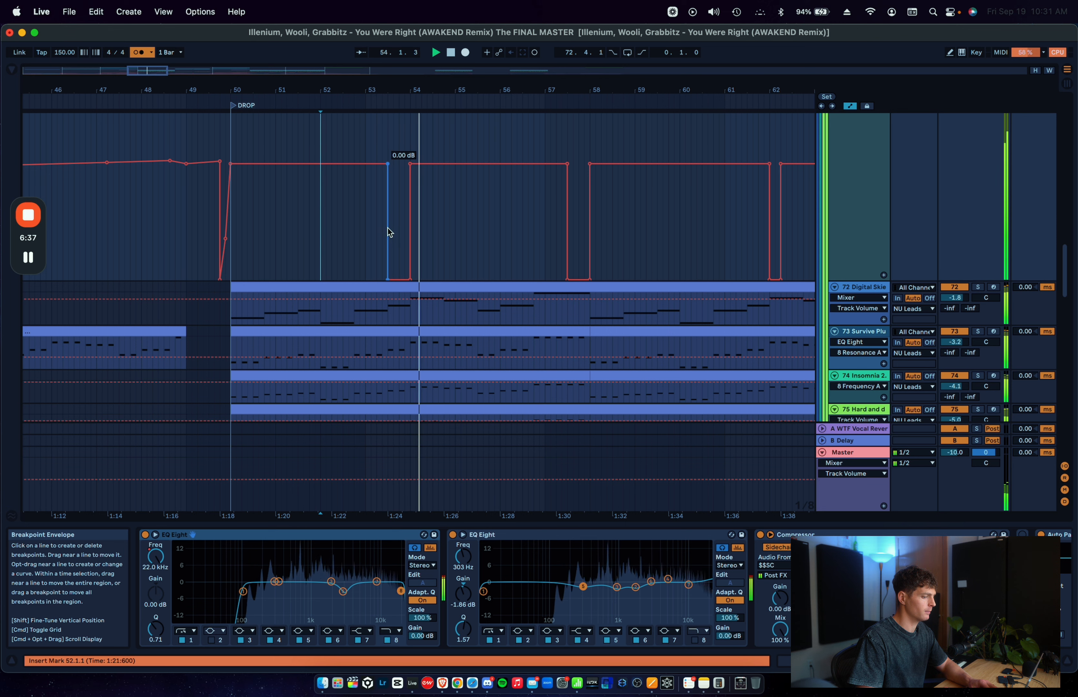
pyautogui.press('space')
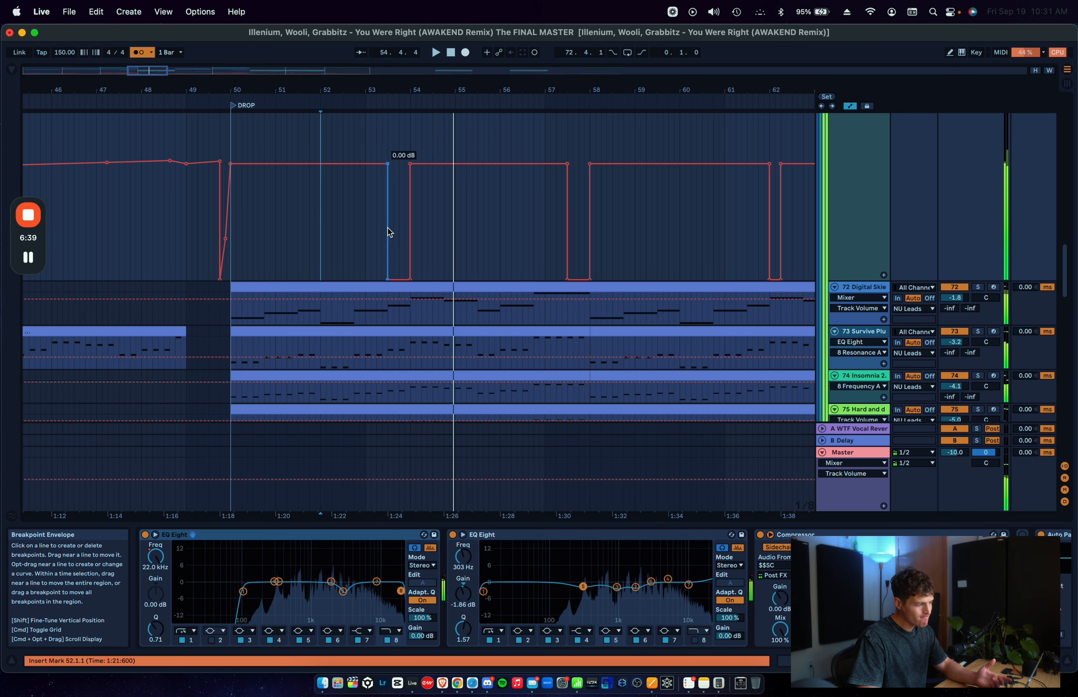
# Step: Highlight 53.3.1 to 53.4.3 on track 72 and undo the dropout relocation
pyautogui.moveTo(388, 313); pyautogui.dragTo(405, 312)
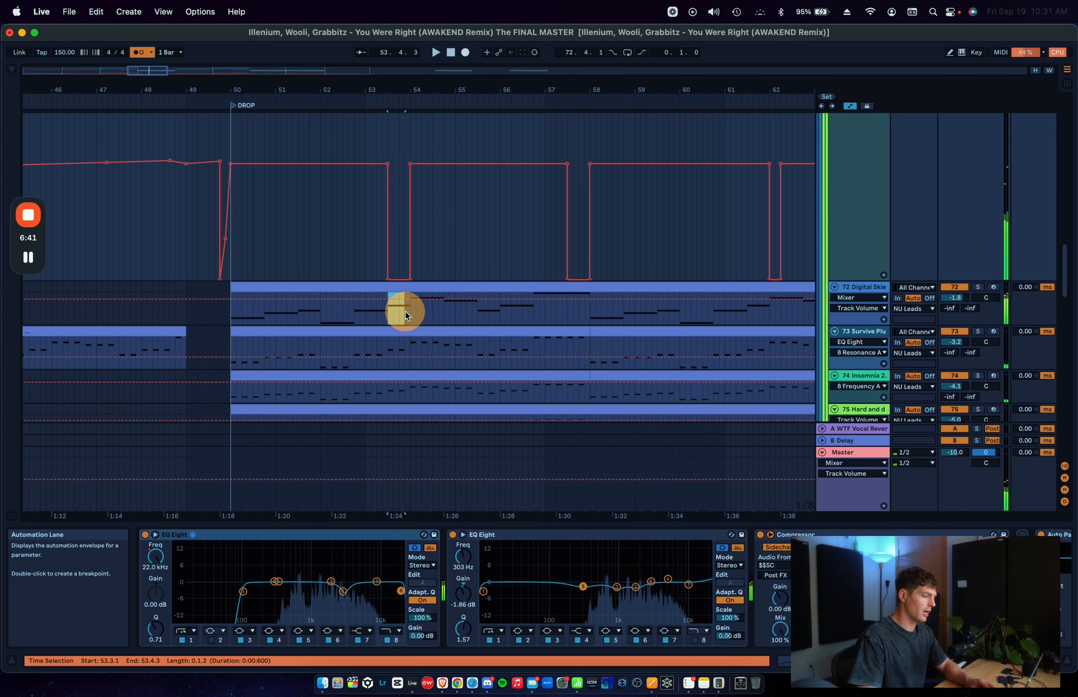
pyautogui.press('super+z')
pyautogui.press('super+z')
pyautogui.press('super+z')
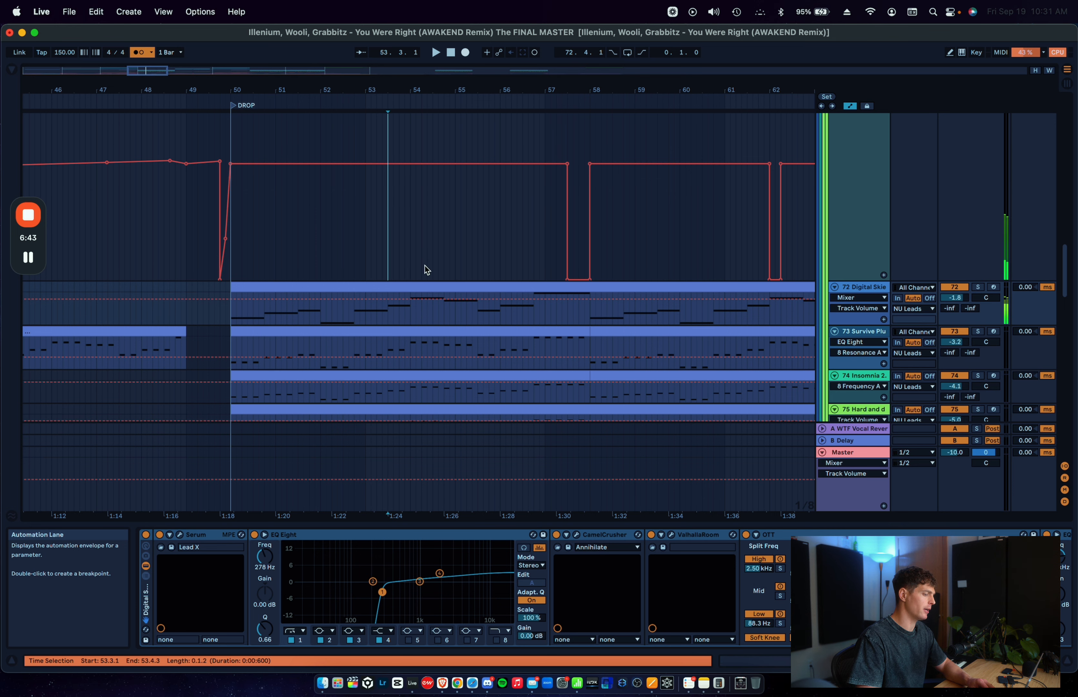
# Step: Highlight the original gain dropout from 54.1.1 to 54.2.3 in the NU Leads automation
pyautogui.press('a')
pyautogui.click(424, 265)
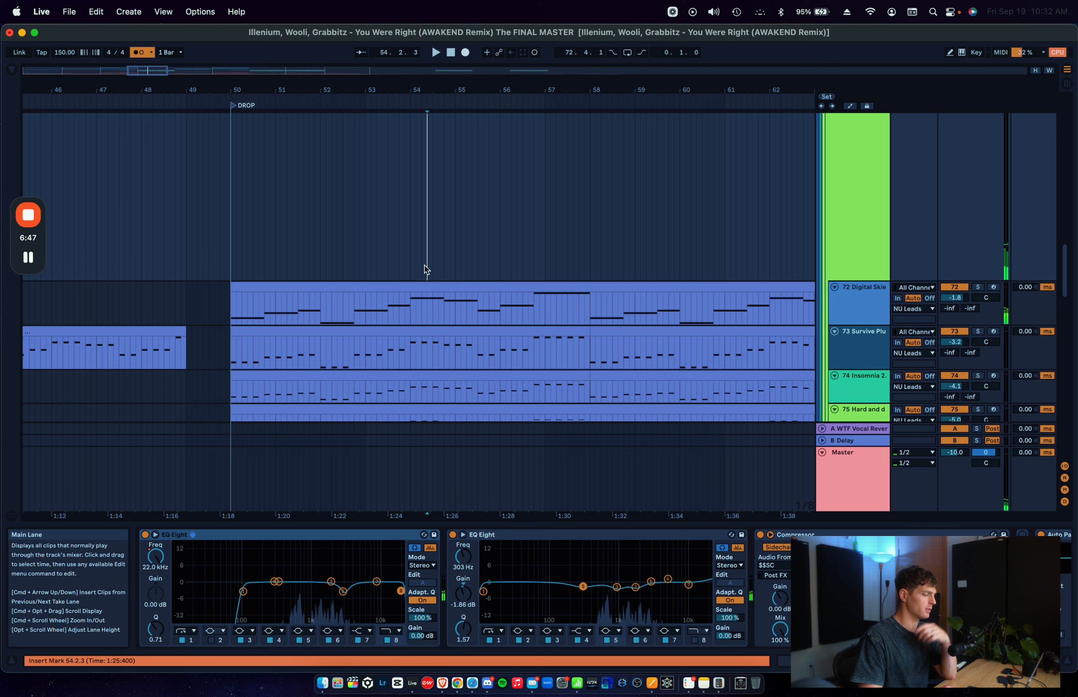
pyautogui.press('a')
pyautogui.moveTo(416, 186); pyautogui.dragTo(442, 183)
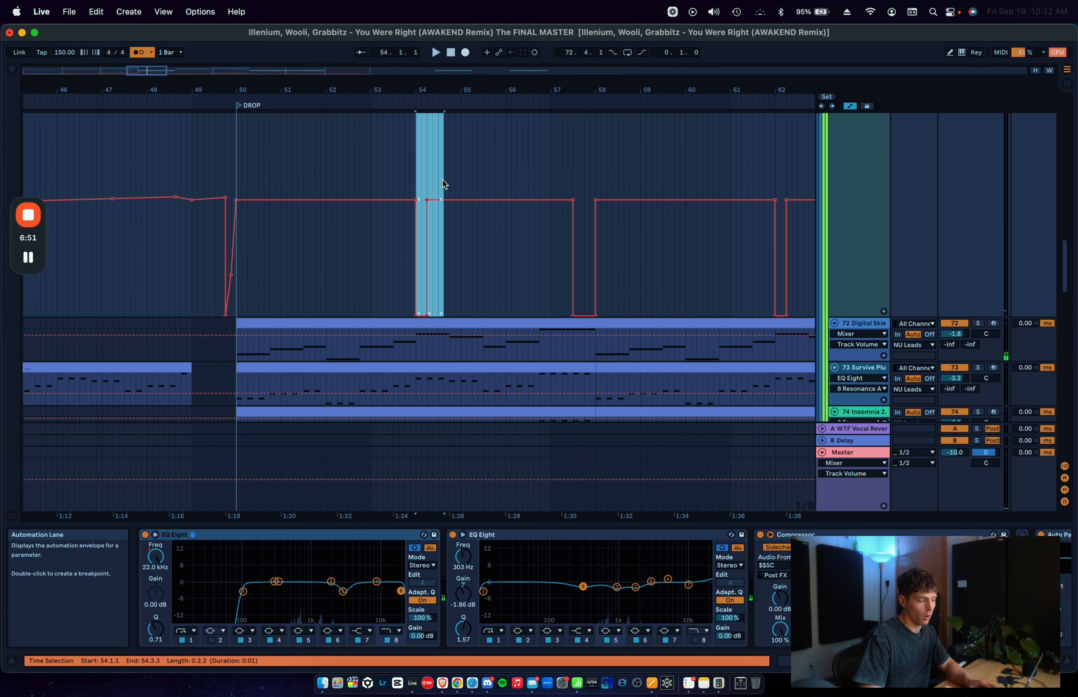
pyautogui.click(442, 180)
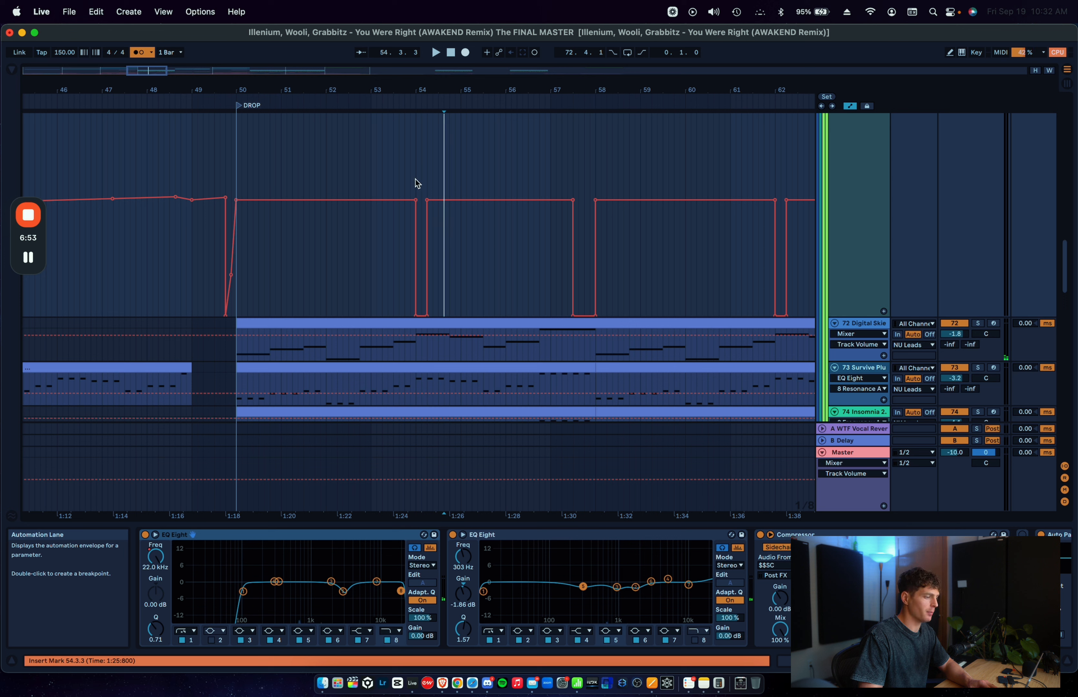
pyautogui.moveTo(417, 182); pyautogui.dragTo(435, 181)
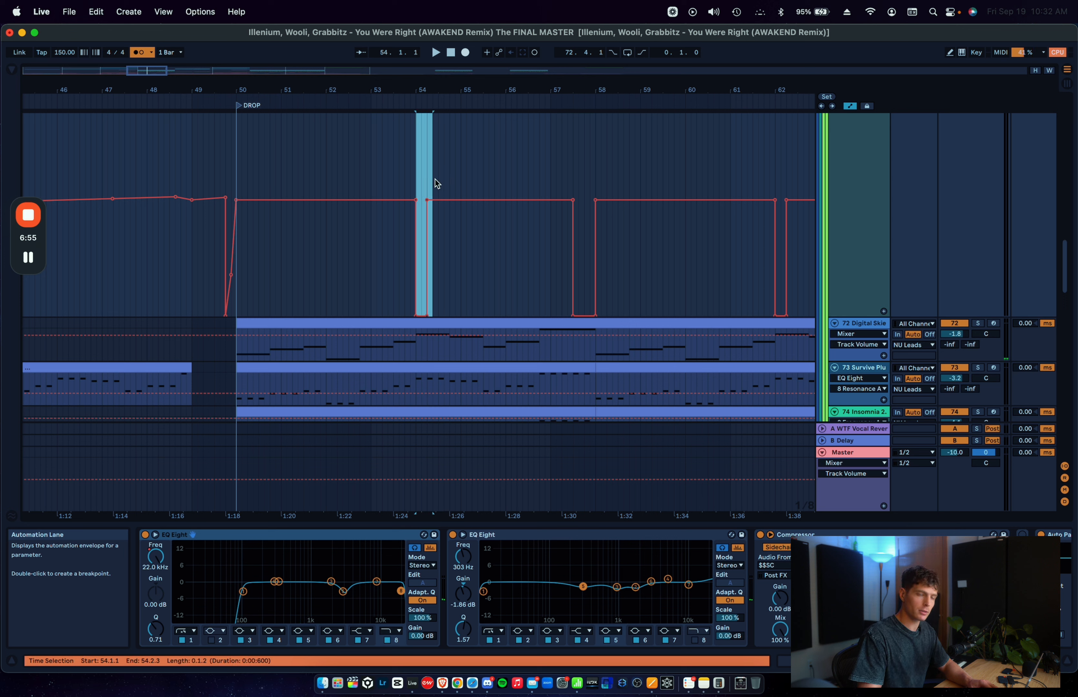
# Step: Play the leads from 53.1.1 through the gain dropout at bar 54
pyautogui.click(371, 154)
pyautogui.press('space')
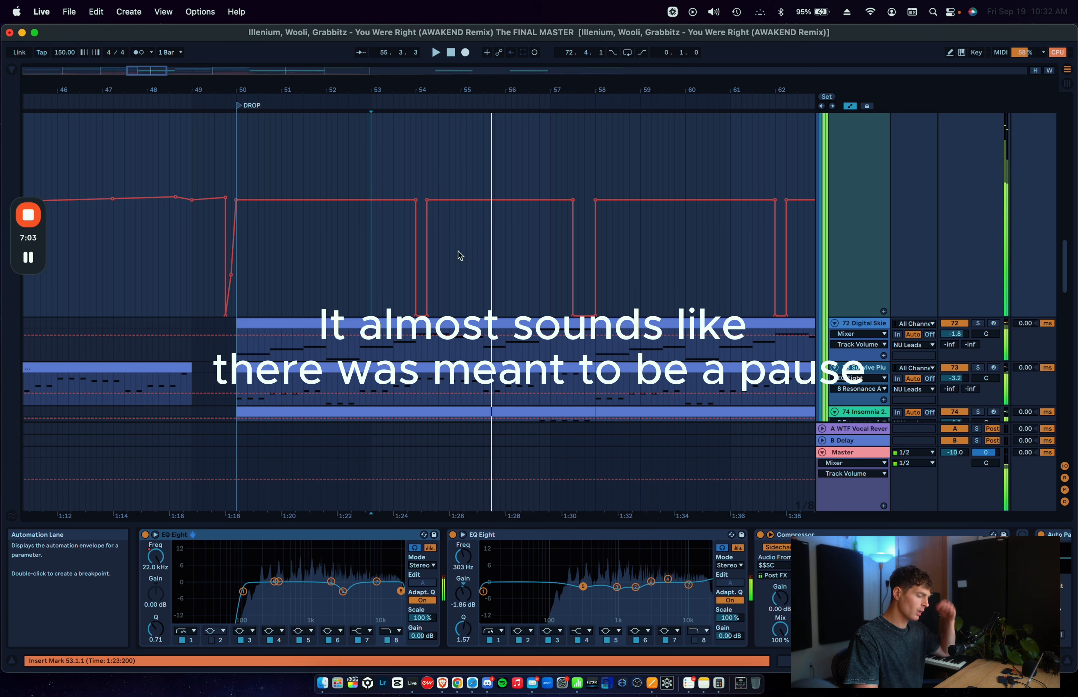
pyautogui.click(419, 183)
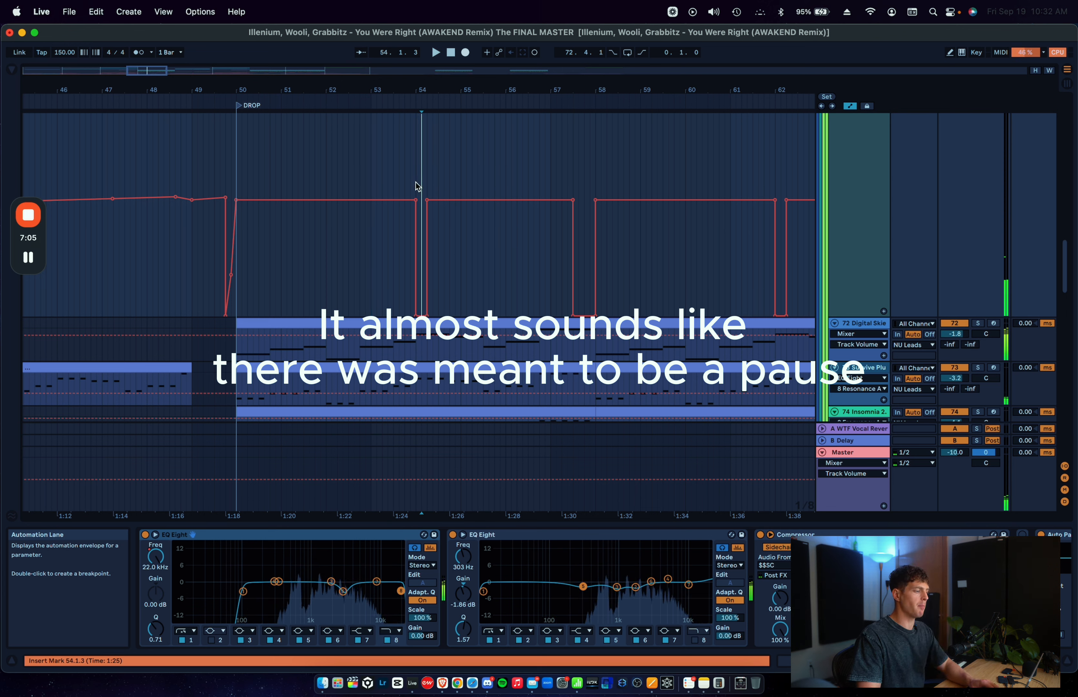
# Step: Highlight 54.2.1 to 54.4.3 after the dropout and 50.1.1 to 50.3.3 at the drop's start in the NU Leads automation
pyautogui.moveTo(424, 183); pyautogui.dragTo(456, 184)
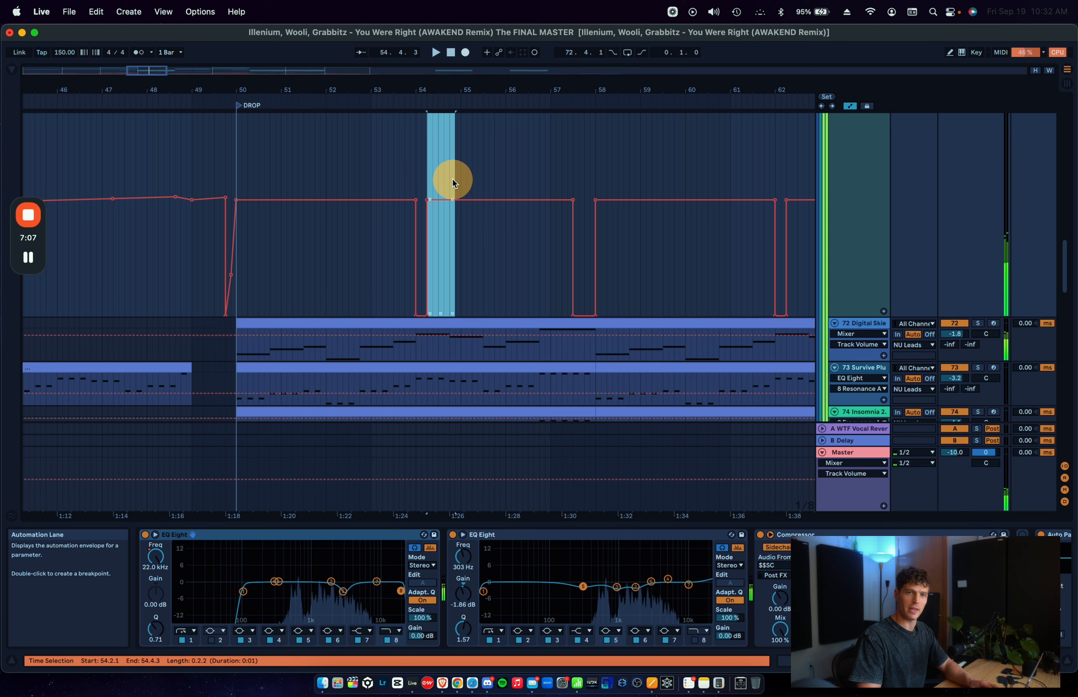
pyautogui.click(453, 179)
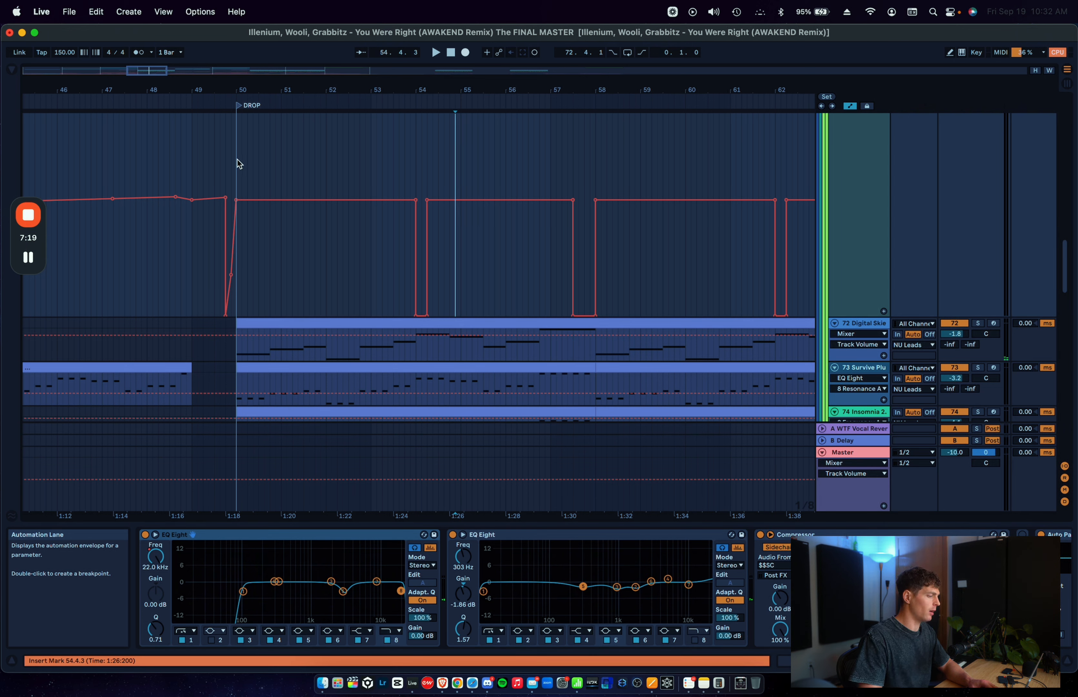
pyautogui.moveTo(236, 163); pyautogui.dragTo(265, 161)
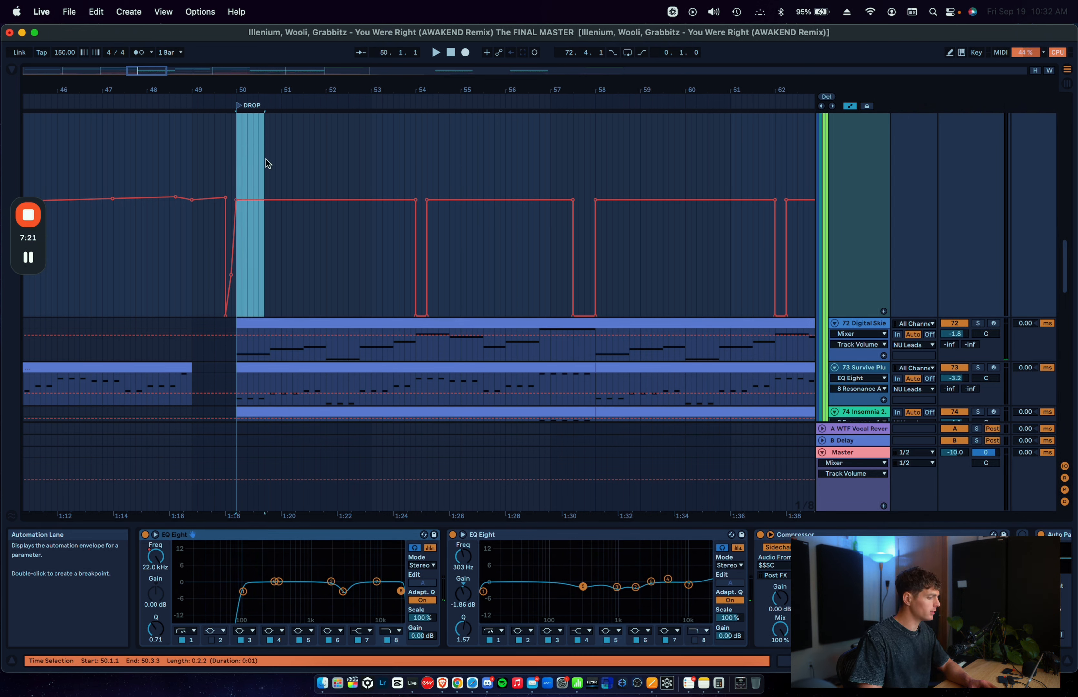
pyautogui.click(280, 163)
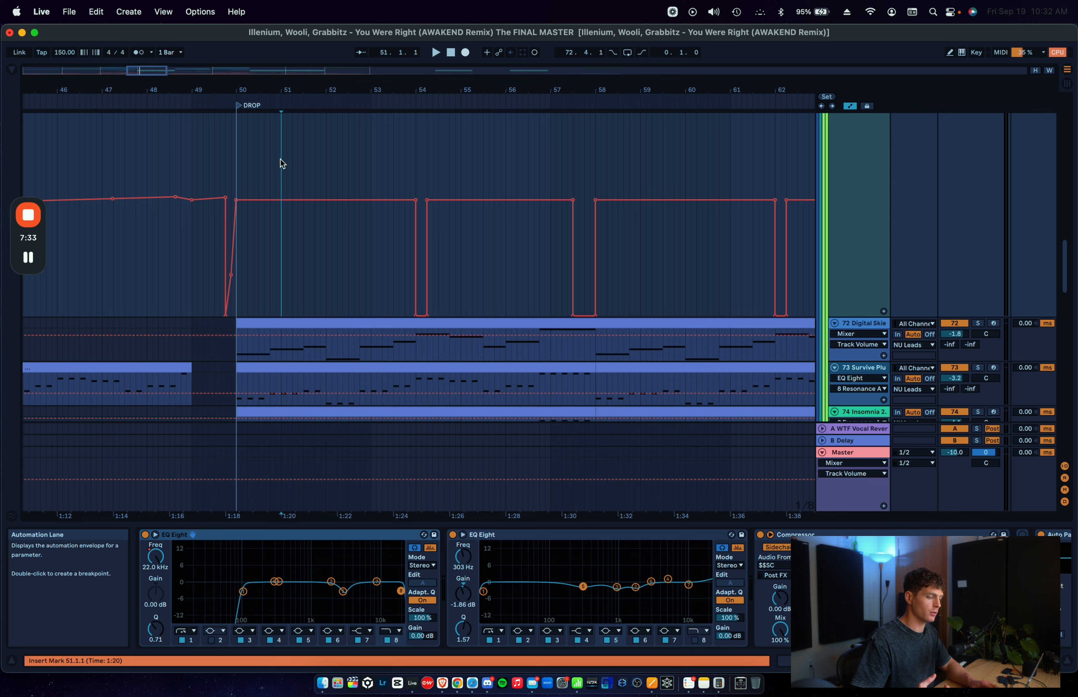
# Step: Solo the NU Leads group and examine the Utility and its Gain automation at the 54.1.1 dropout up close
pyautogui.click(416, 177)
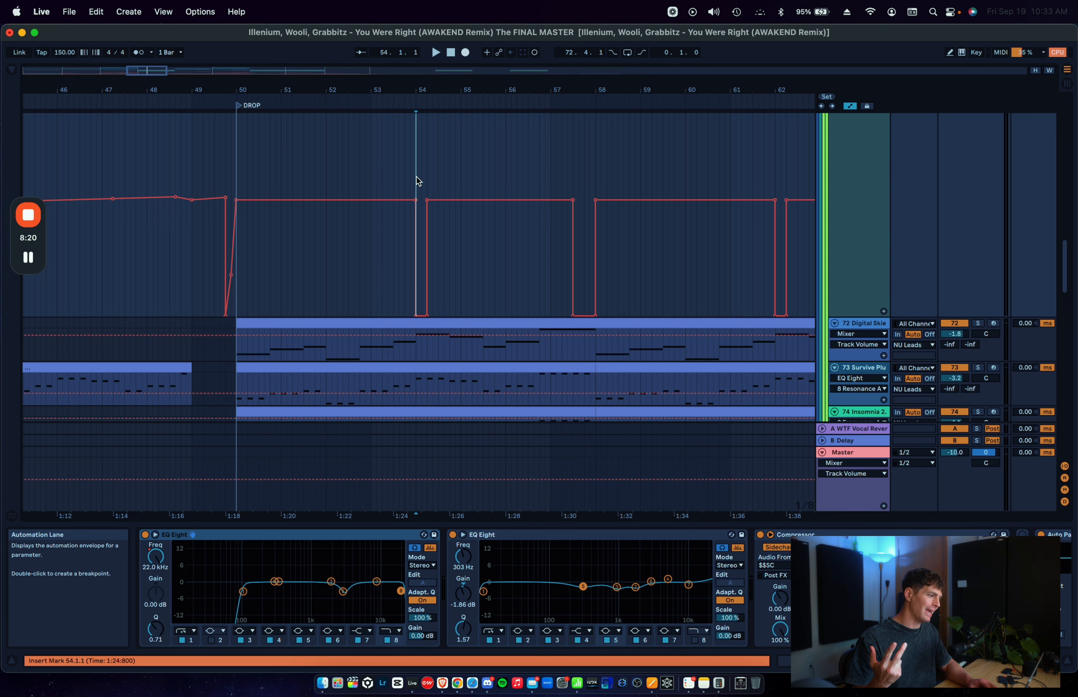
pyautogui.scroll(3, 416, 177)
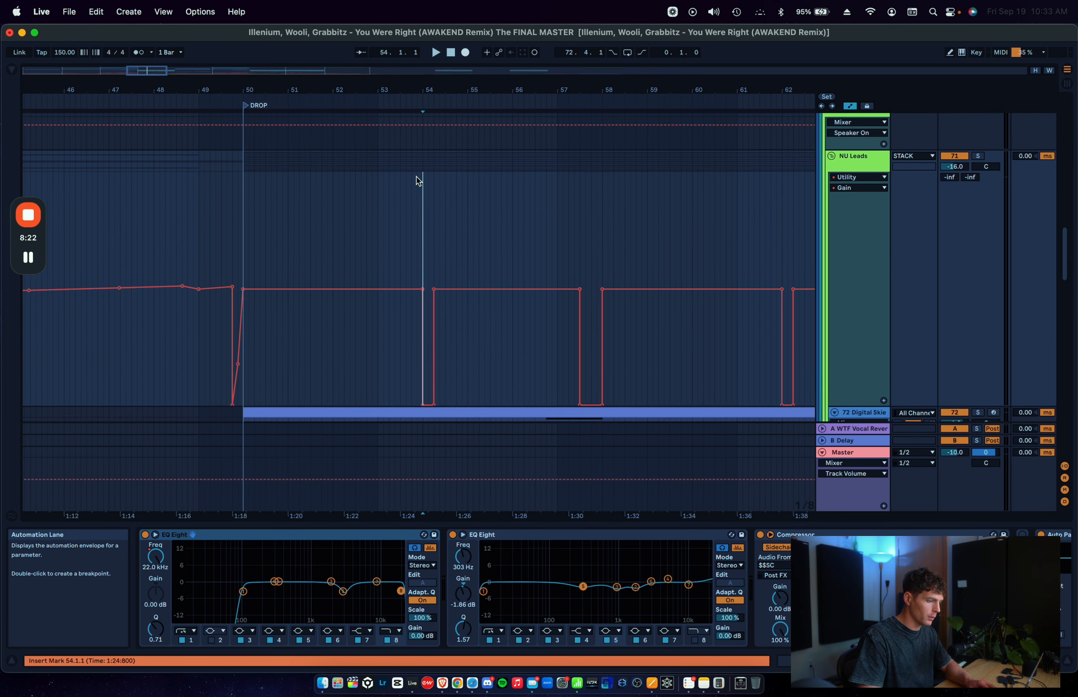
pyautogui.hscroll(1, 416, 177)
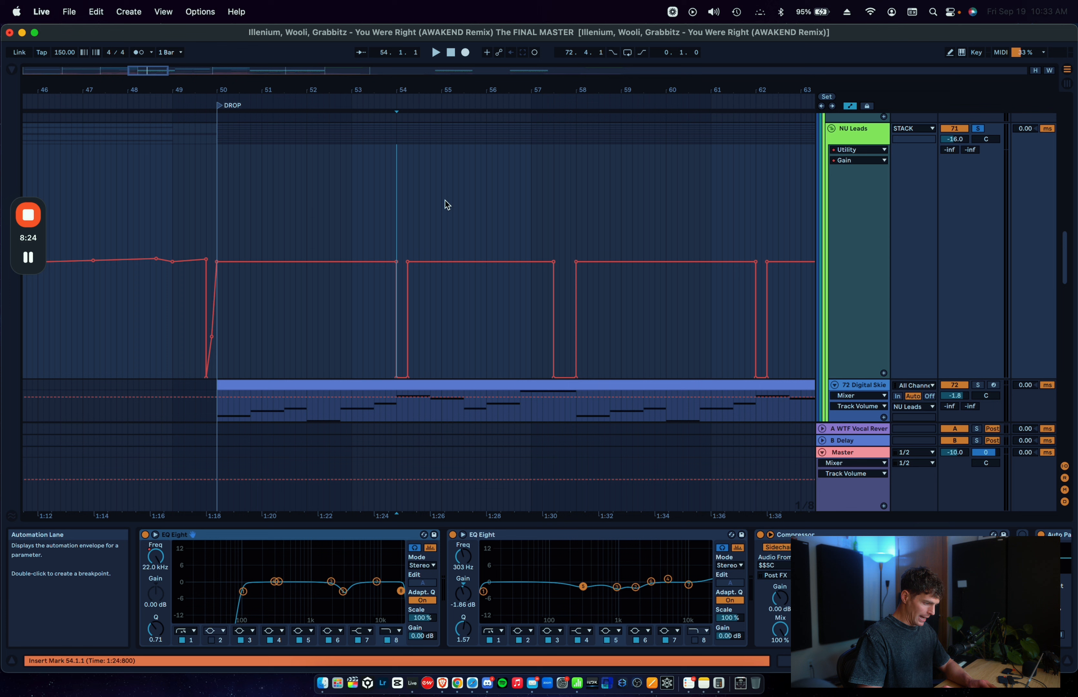
pyautogui.click(404, 224)
pyautogui.scroll(5, 406, 236)
pyautogui.click(400, 243)
pyautogui.hscroll(15, 745, 564)
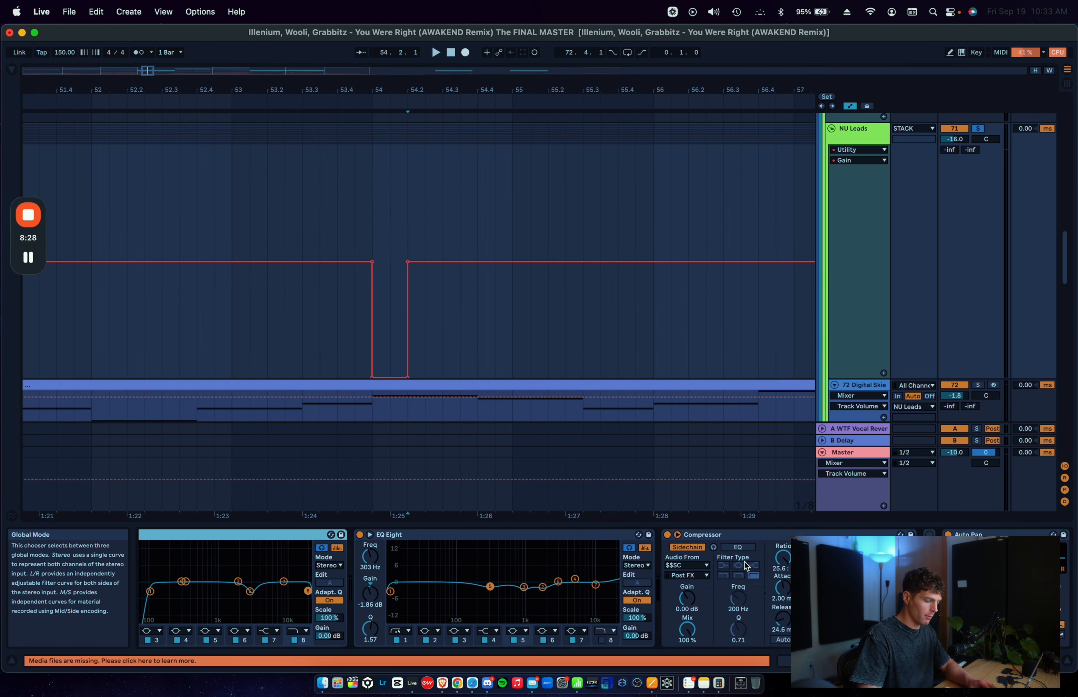
pyautogui.click(203, 575)
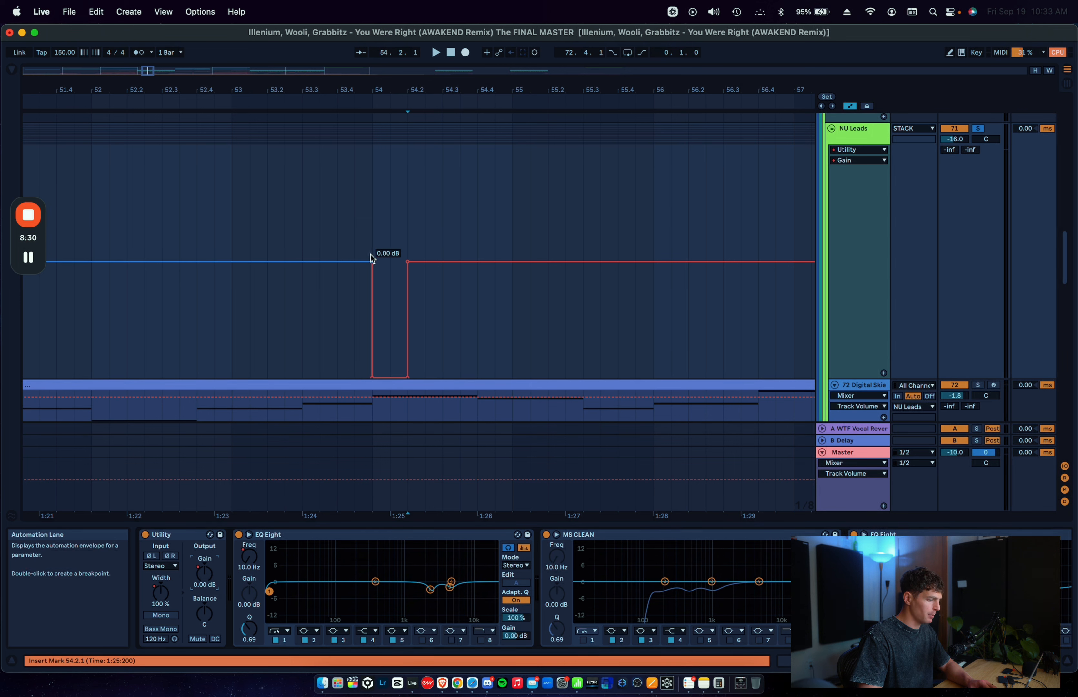
pyautogui.click(372, 239)
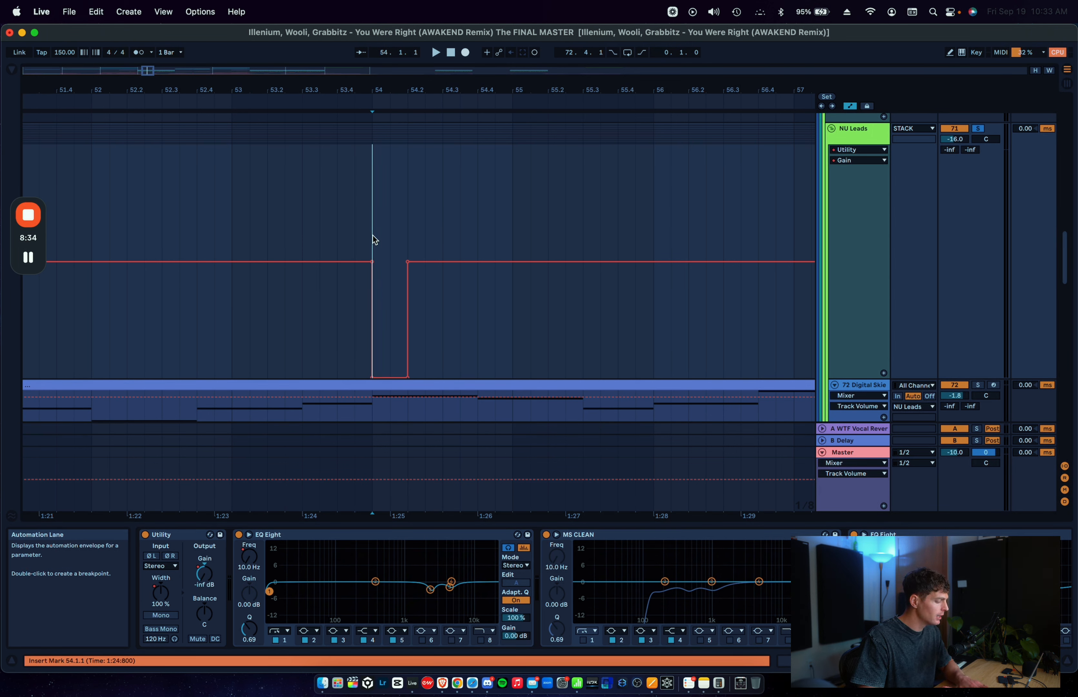
# Step: Compare the NU Leads Track Volume automation with the Utility Gain automation, and highlight 54.1.1 to 54.2.3
pyautogui.click(963, 139)
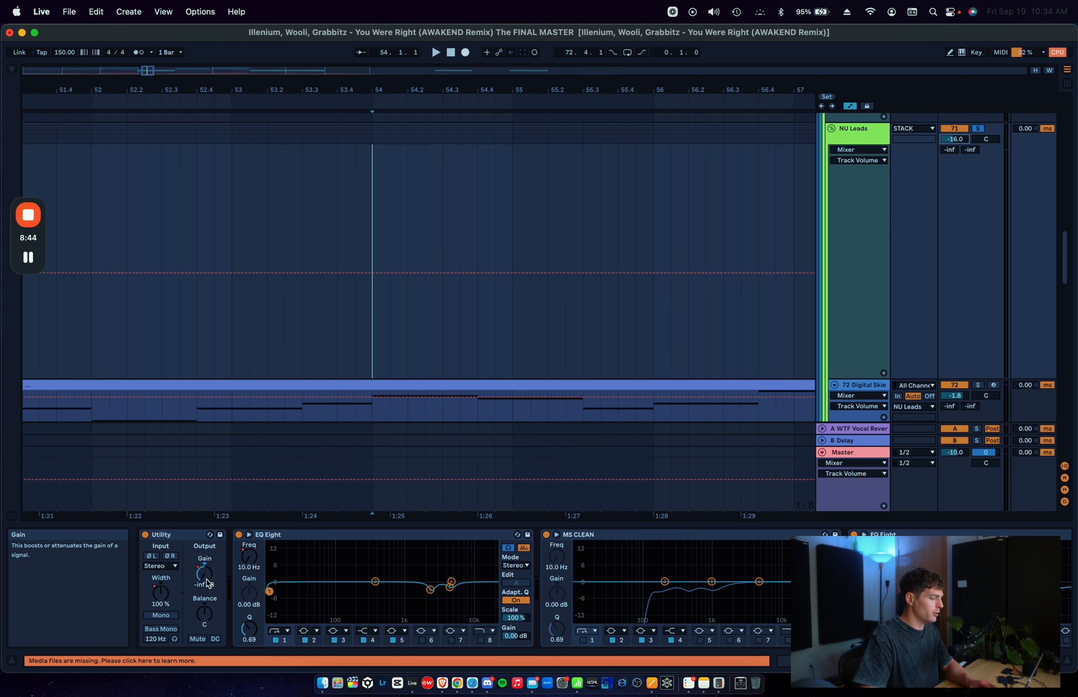
pyautogui.click(194, 580)
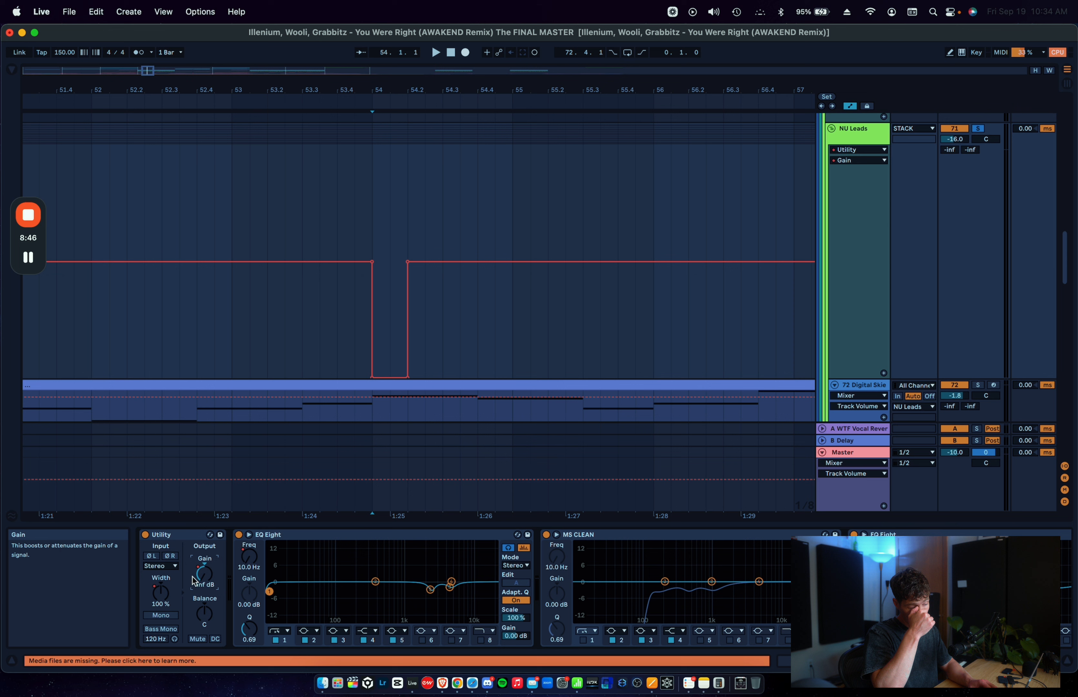
pyautogui.moveTo(374, 242); pyautogui.dragTo(428, 230)
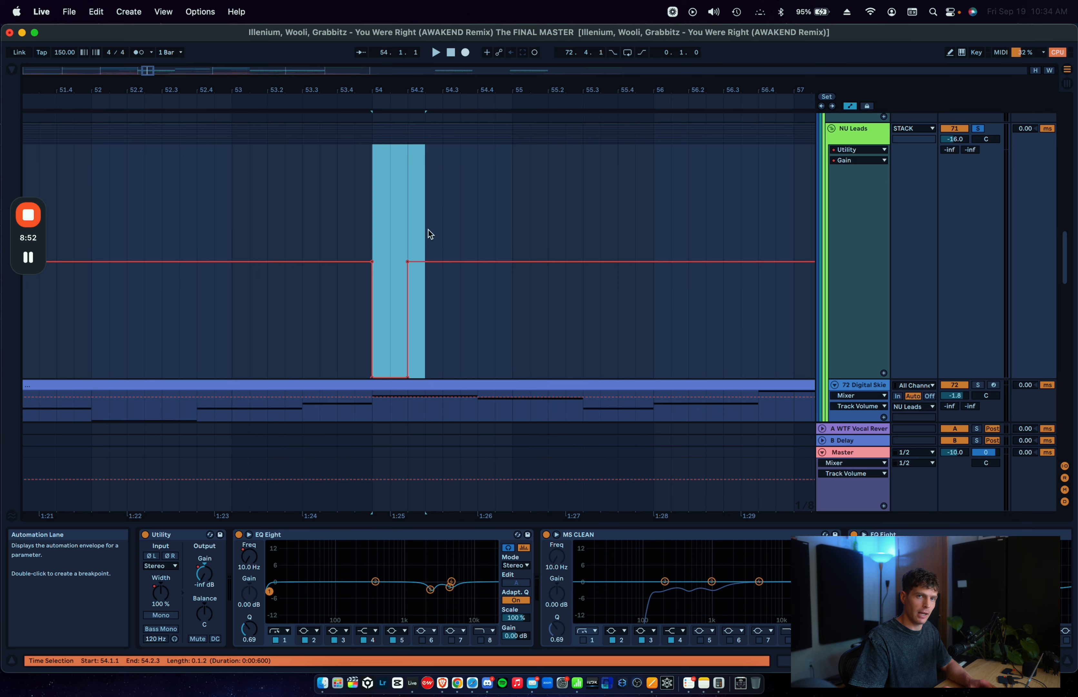
# Step: Unfold and solo the nu Chords / Lead group with automation hidden, and play it from 54.1.1
pyautogui.scroll(-10, 392, 239)
pyautogui.press('a')
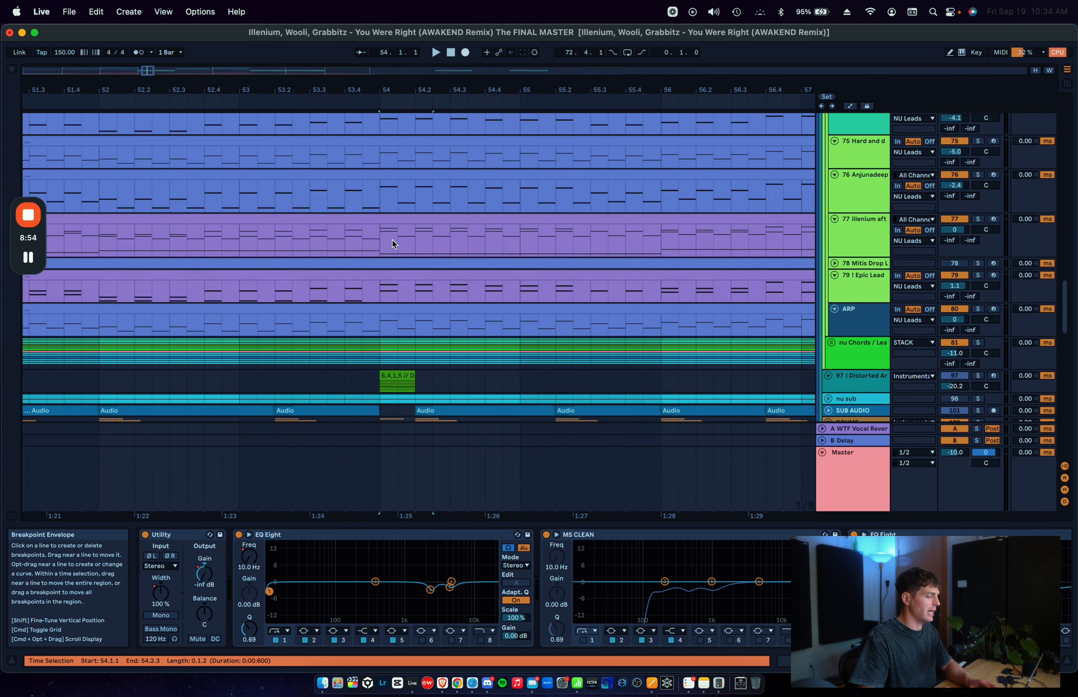
pyautogui.scroll(-4, 392, 240)
pyautogui.scroll(-1, 392, 244)
pyautogui.click(850, 228)
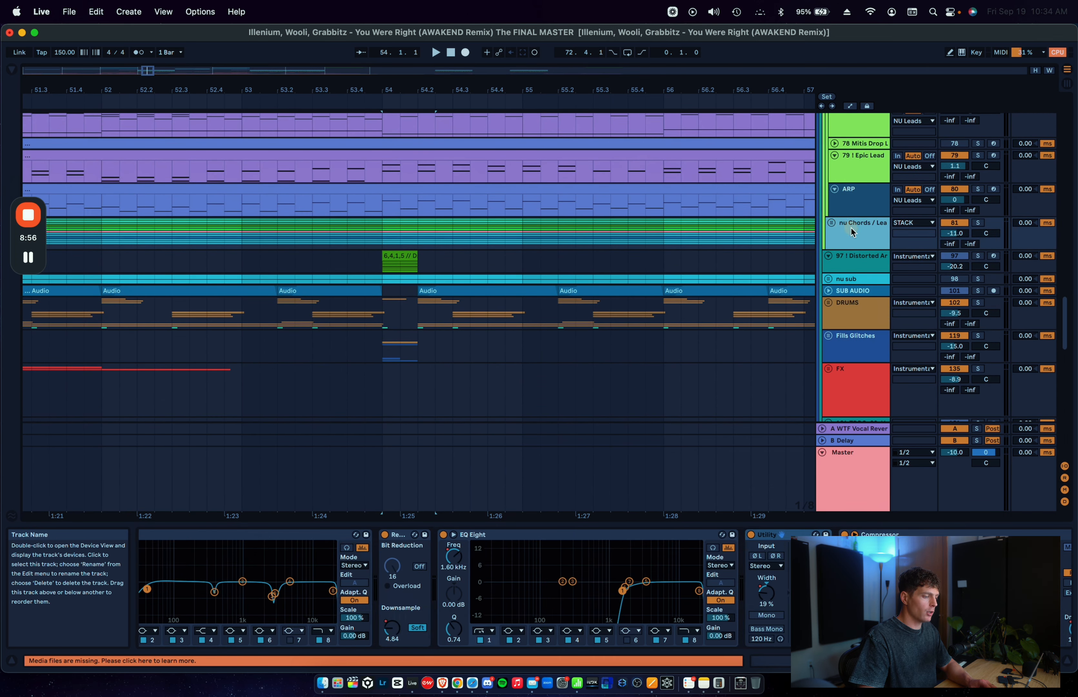
pyautogui.click(832, 224)
pyautogui.click(377, 298)
pyautogui.press('space')
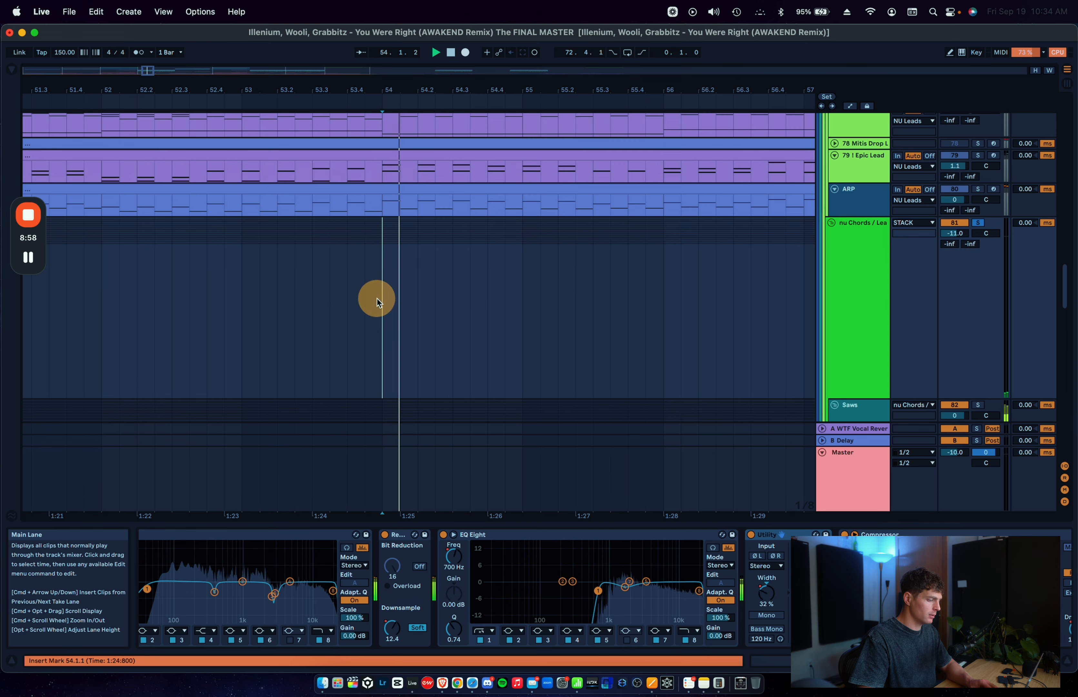
pyautogui.scroll(-7, 376, 298)
pyautogui.press('space')
# Step: Show the nu Chords / Lead automation at bar 54 for Utility Gain, Stereo Width and EQ Eight 1 Frequency A
pyautogui.press('a')
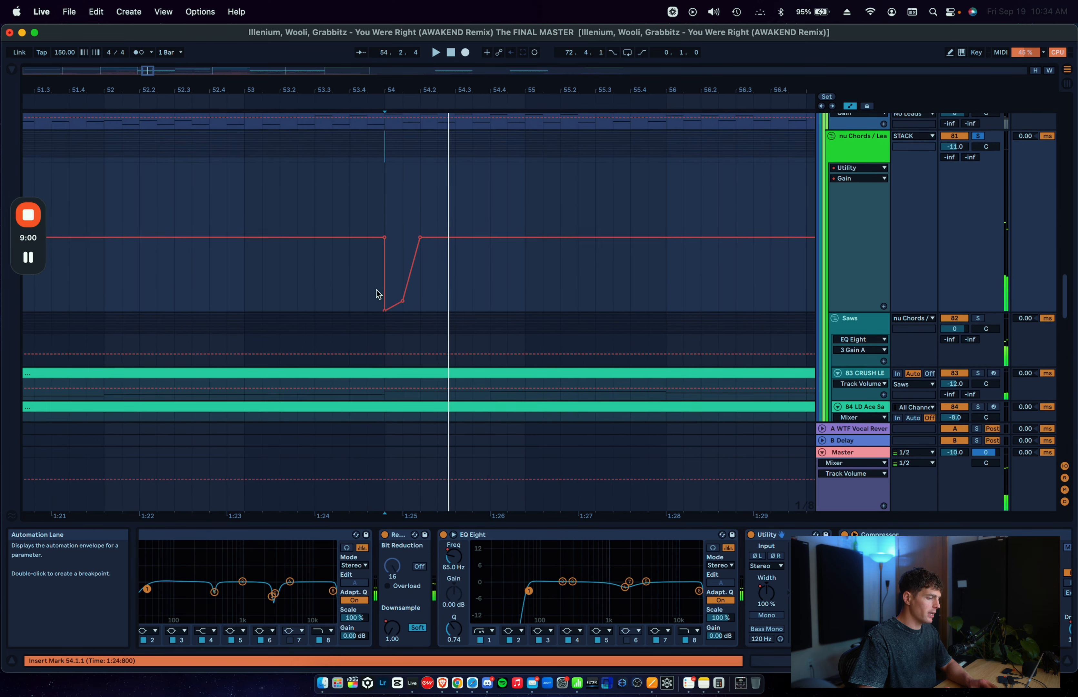
pyautogui.scroll(-2, 378, 292)
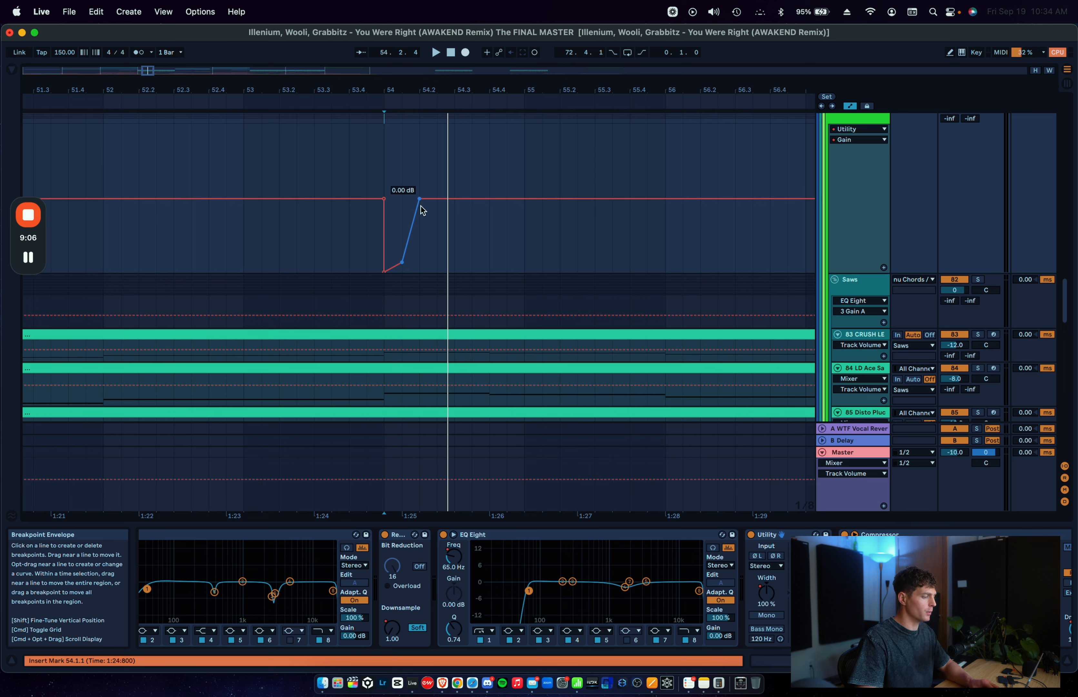
pyautogui.click(767, 592)
pyautogui.moveTo(383, 239)
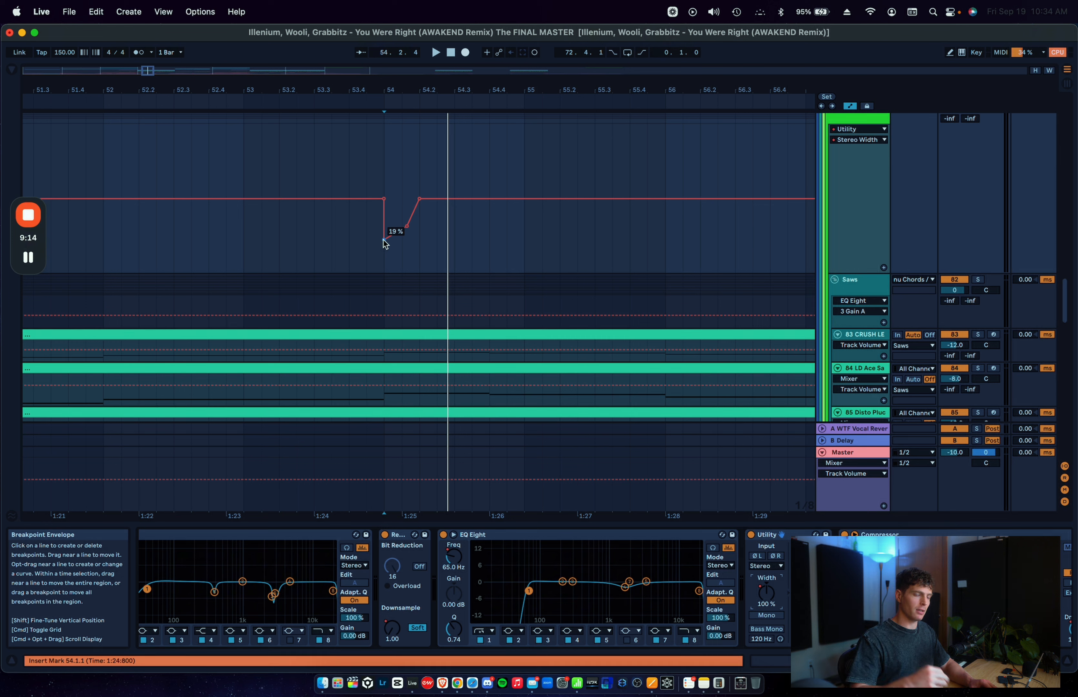
pyautogui.click(454, 558)
pyautogui.moveTo(388, 174)
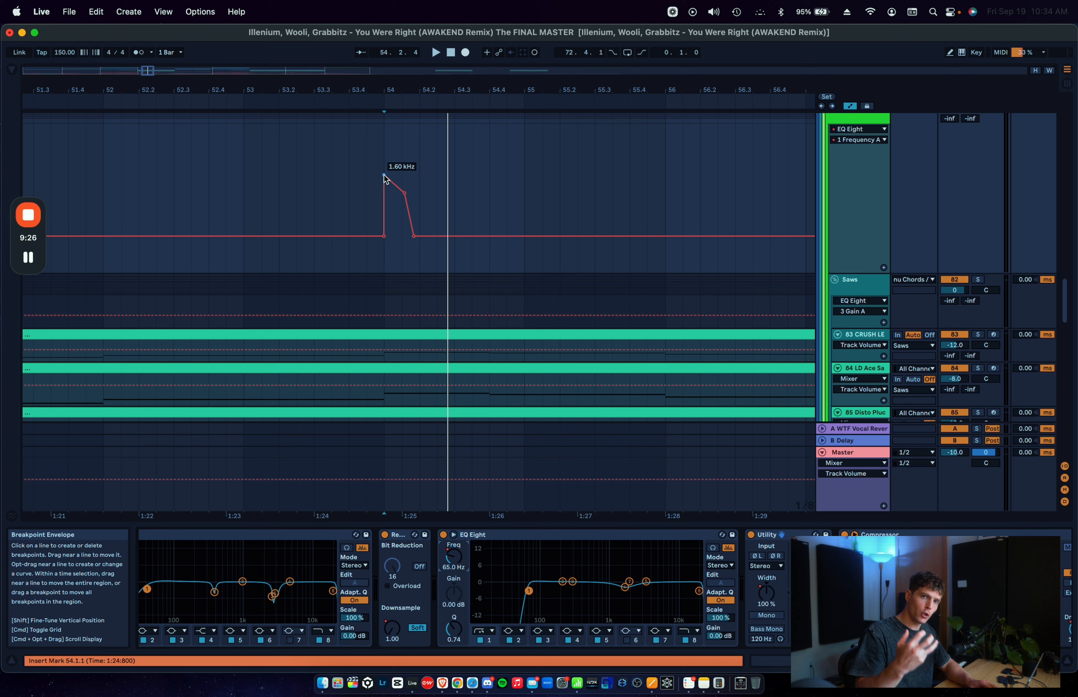
# Step: Audition the nu Chords / Lead group from 54.1.1 with the Utility on, and again with it bypassed
pyautogui.press('space')
pyautogui.press('space')
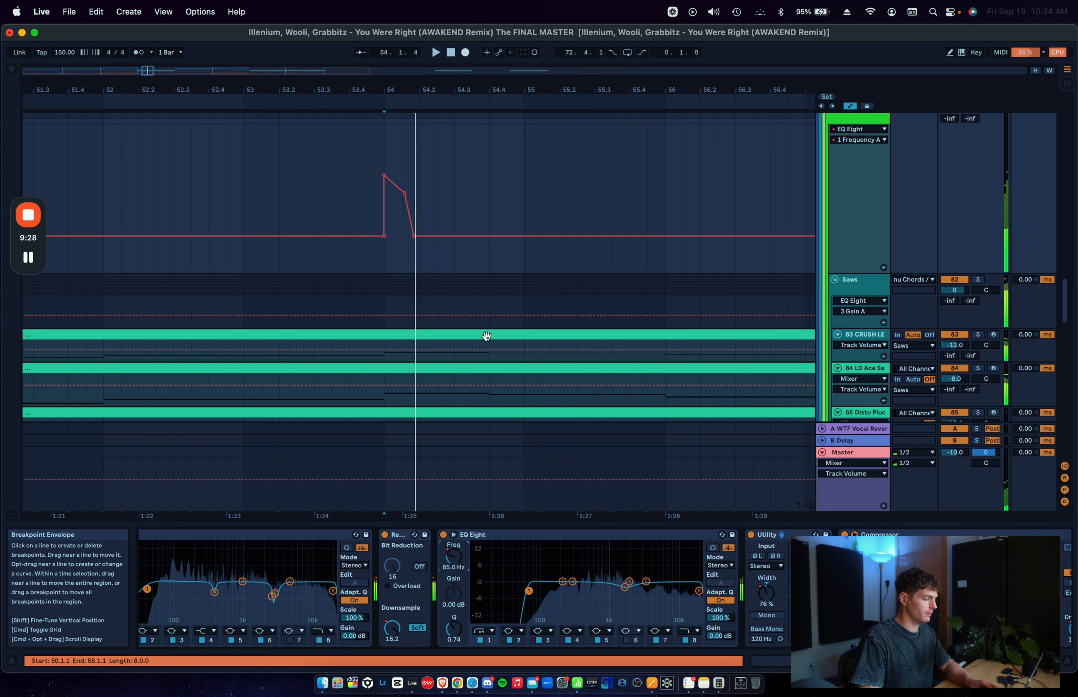
pyautogui.click(751, 535)
pyautogui.click(385, 197)
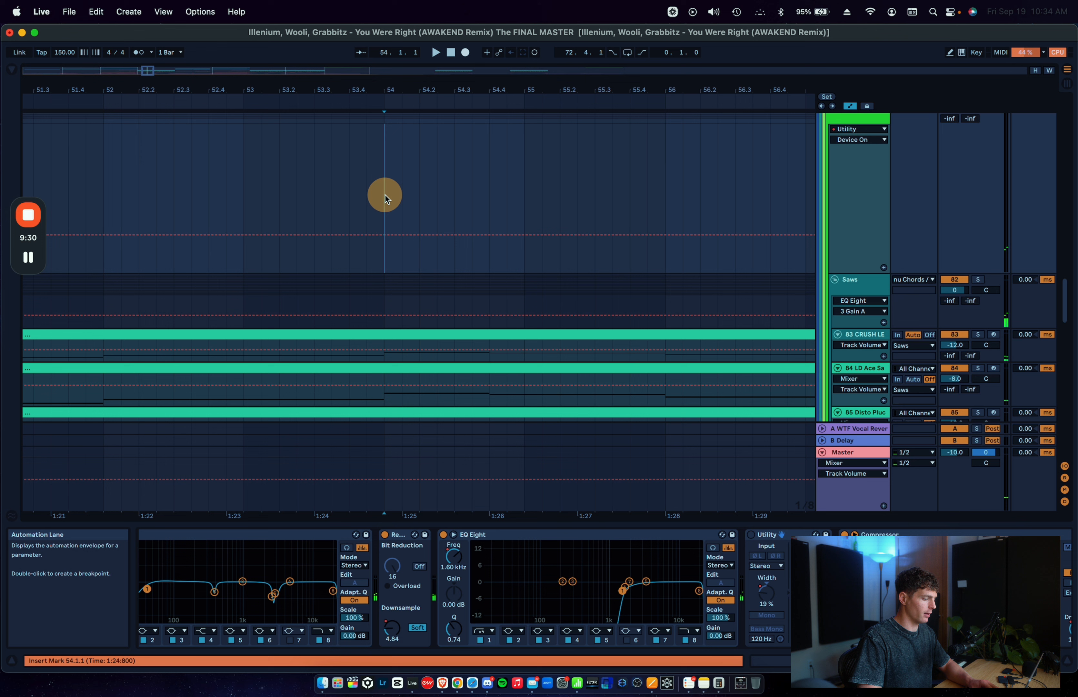
pyautogui.press('space')
pyautogui.press('space')
pyautogui.click(455, 559)
# Step: Bypass Redux Legacy, audition the EQ Eight frequency sweep from 54.1.1, and switch Redux back on
pyautogui.press('space')
pyautogui.press('space')
pyautogui.click(385, 535)
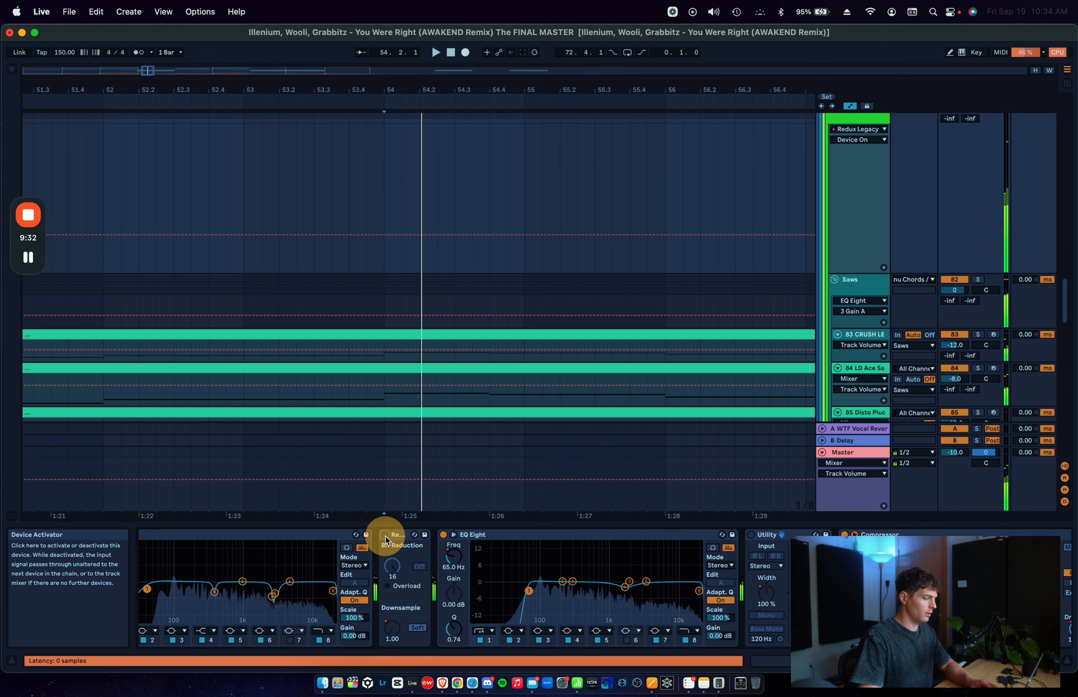
pyautogui.press('space')
pyautogui.press('space')
pyautogui.click(453, 554)
pyautogui.press('space')
pyautogui.press('space')
pyautogui.press('space')
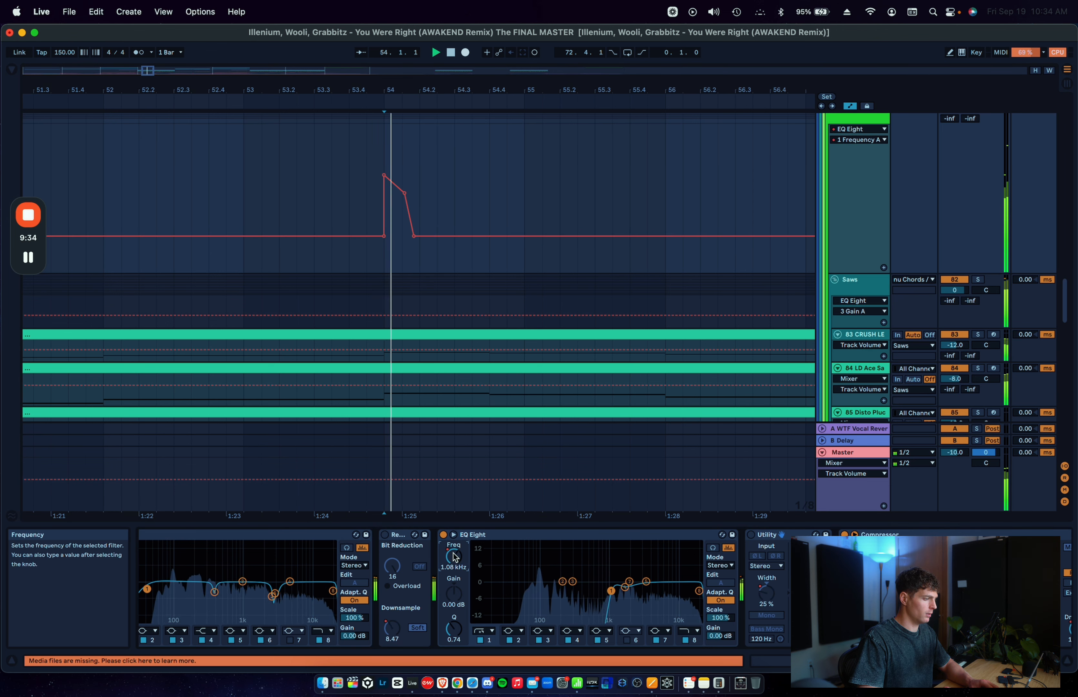
pyautogui.press('space')
pyautogui.click(384, 535)
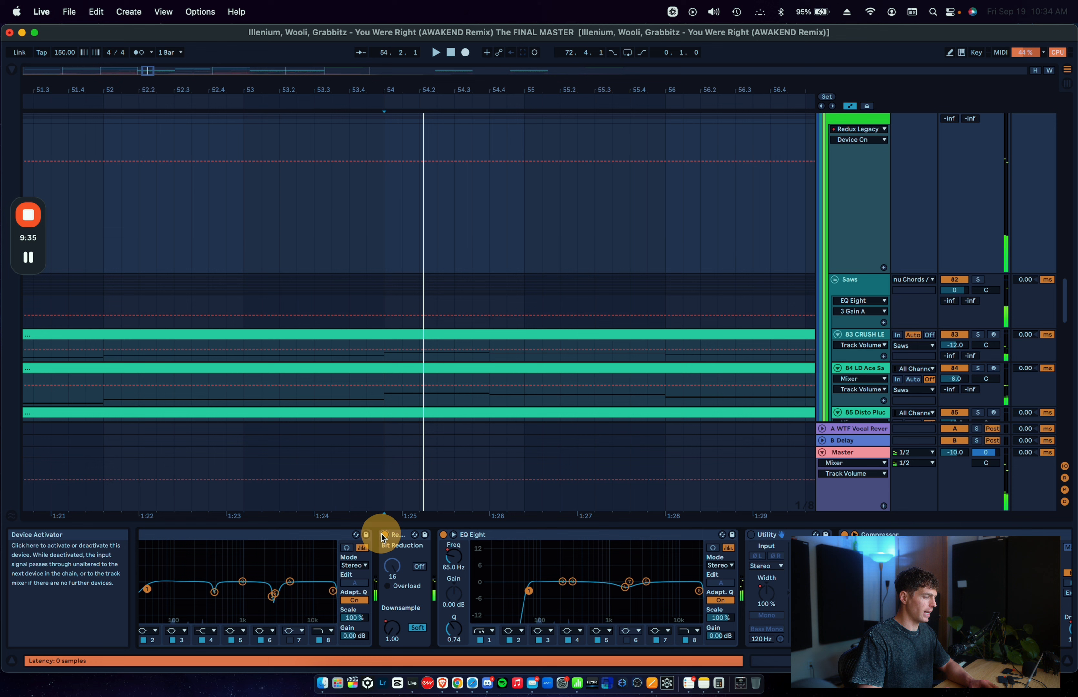
# Step: Show the Redux Legacy Sample Soft automation and play the group from 54.1.1
pyautogui.click(385, 629)
pyautogui.scroll(3, 405, 158)
pyautogui.click(382, 205)
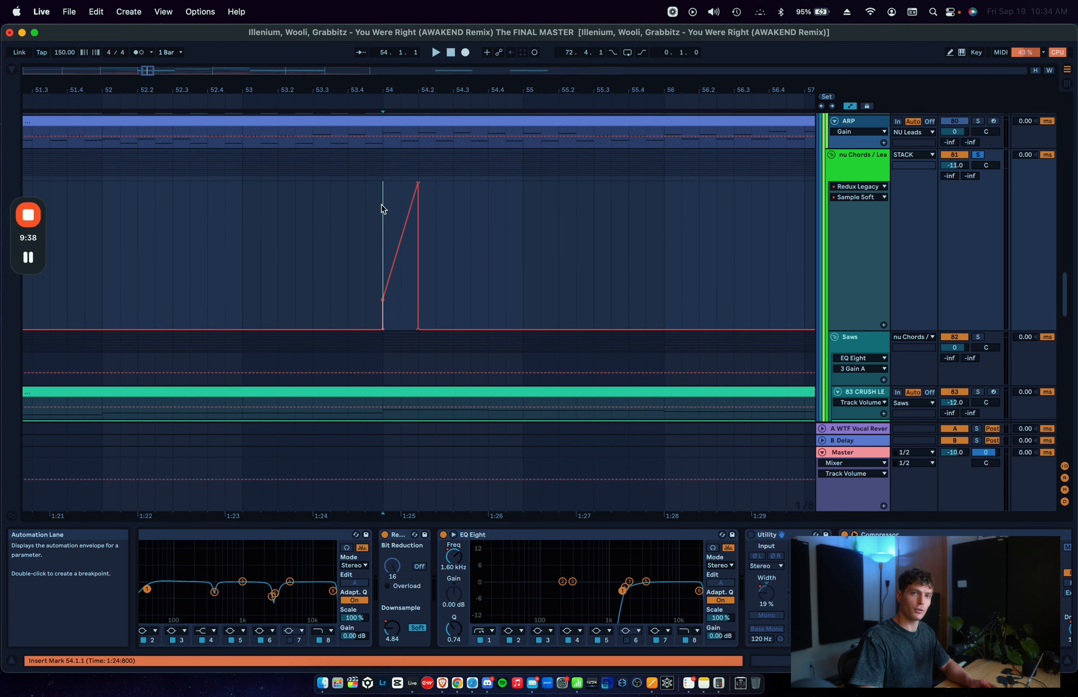
pyautogui.press('space')
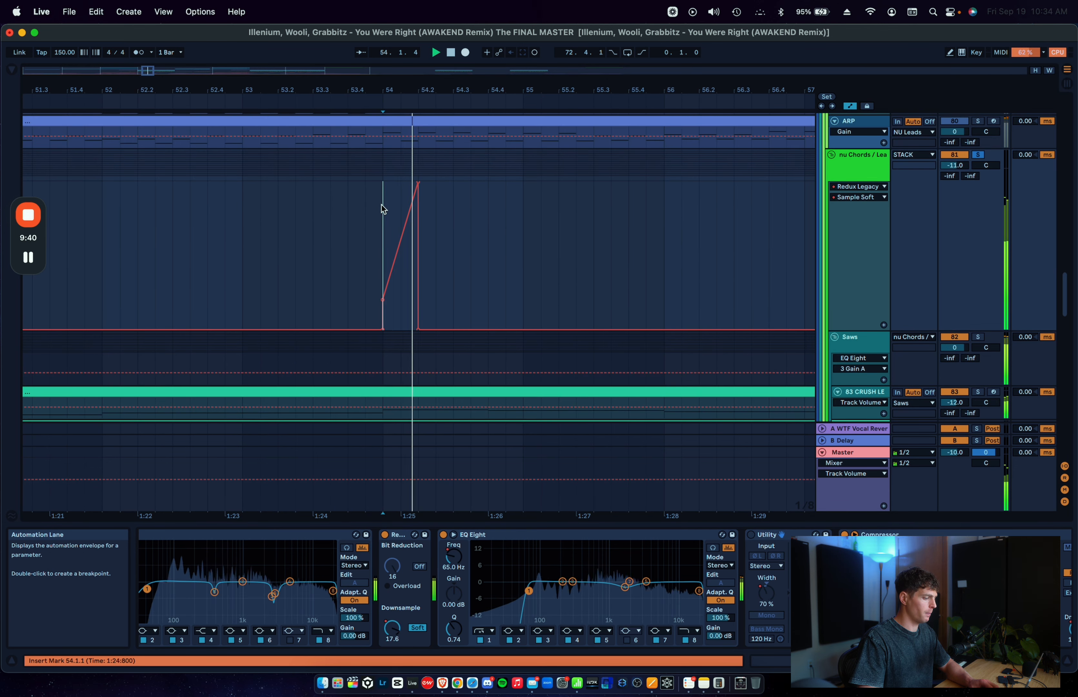
# Step: Reactivate the Utility on the nu Chords / Lead group and select the EQ Eight beside it
pyautogui.click(478, 535)
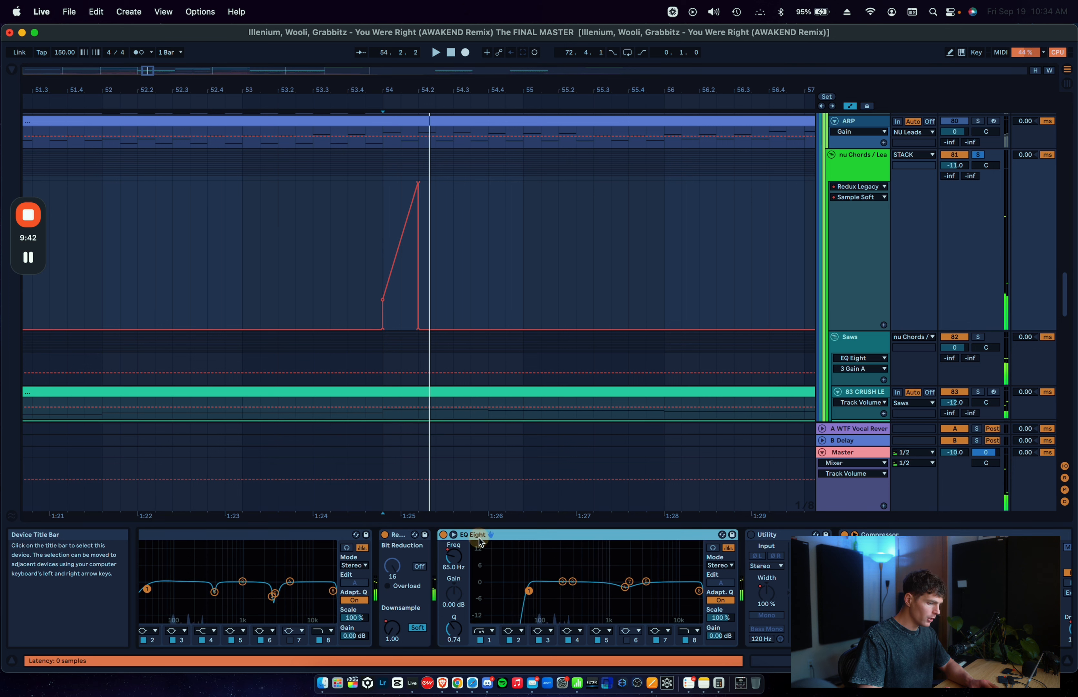
pyautogui.click(669, 533)
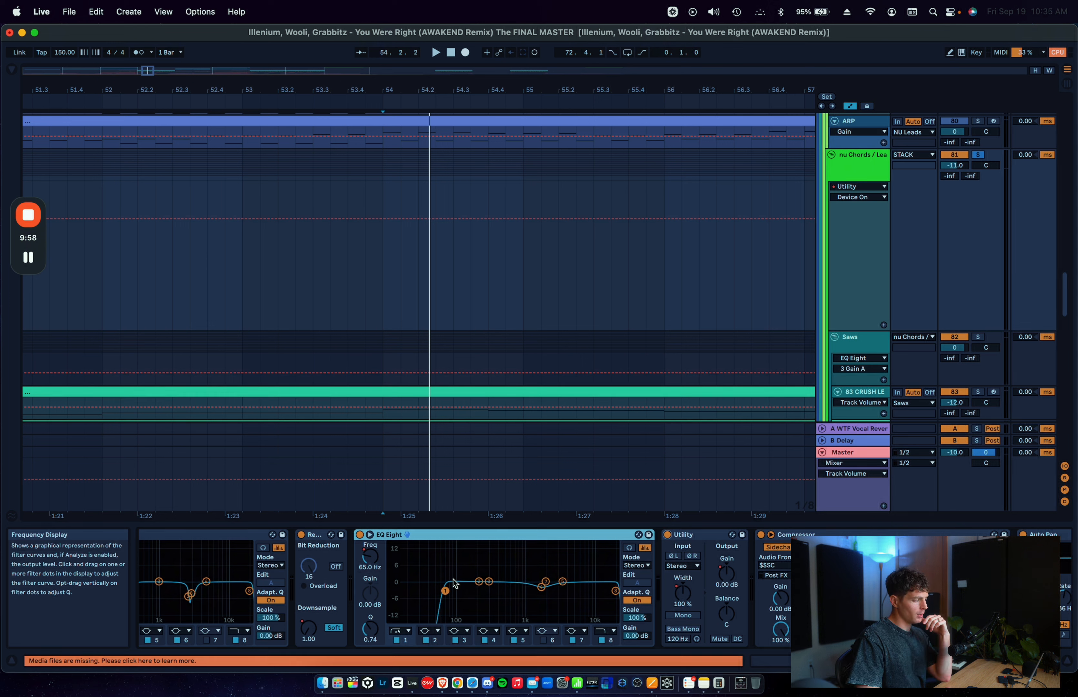
pyautogui.click(447, 600)
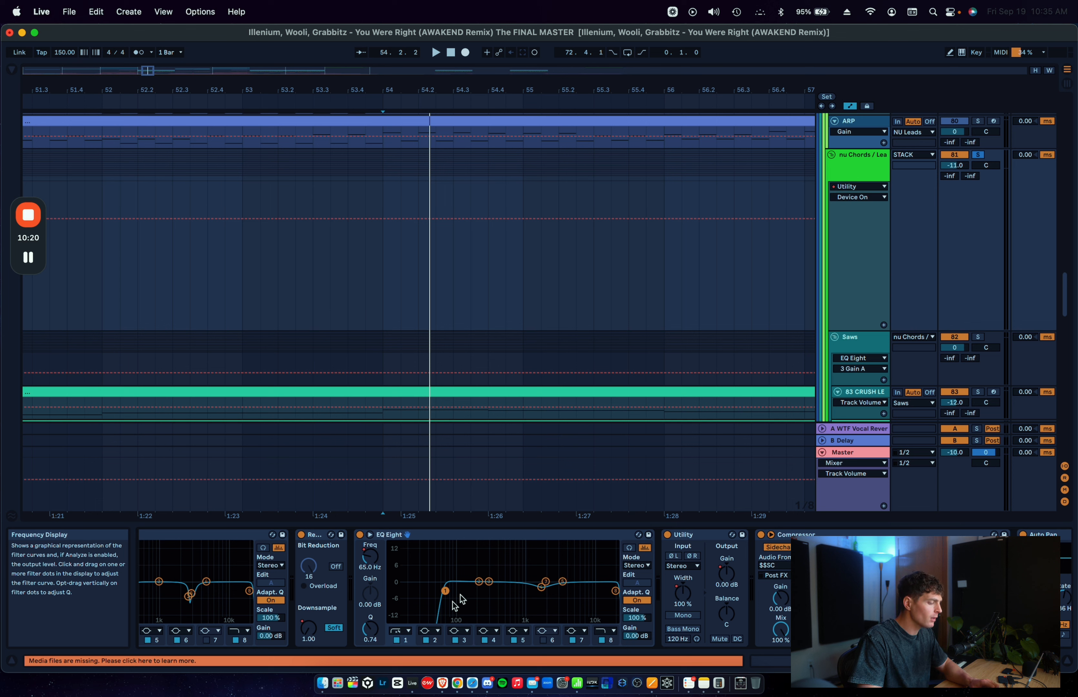
pyautogui.click(500, 535)
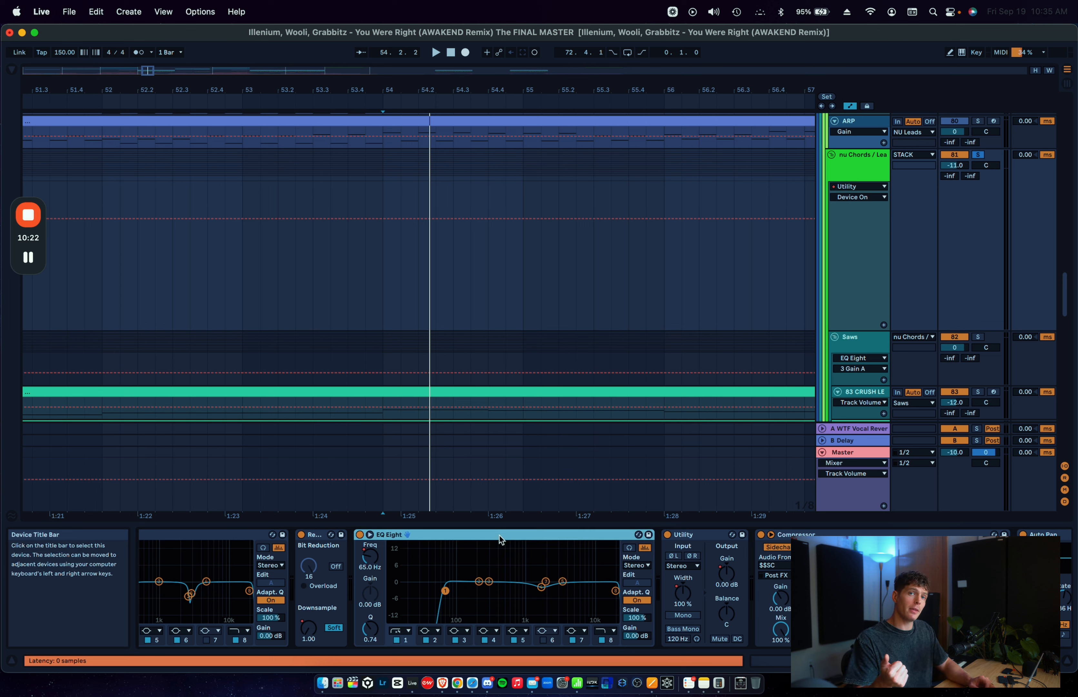
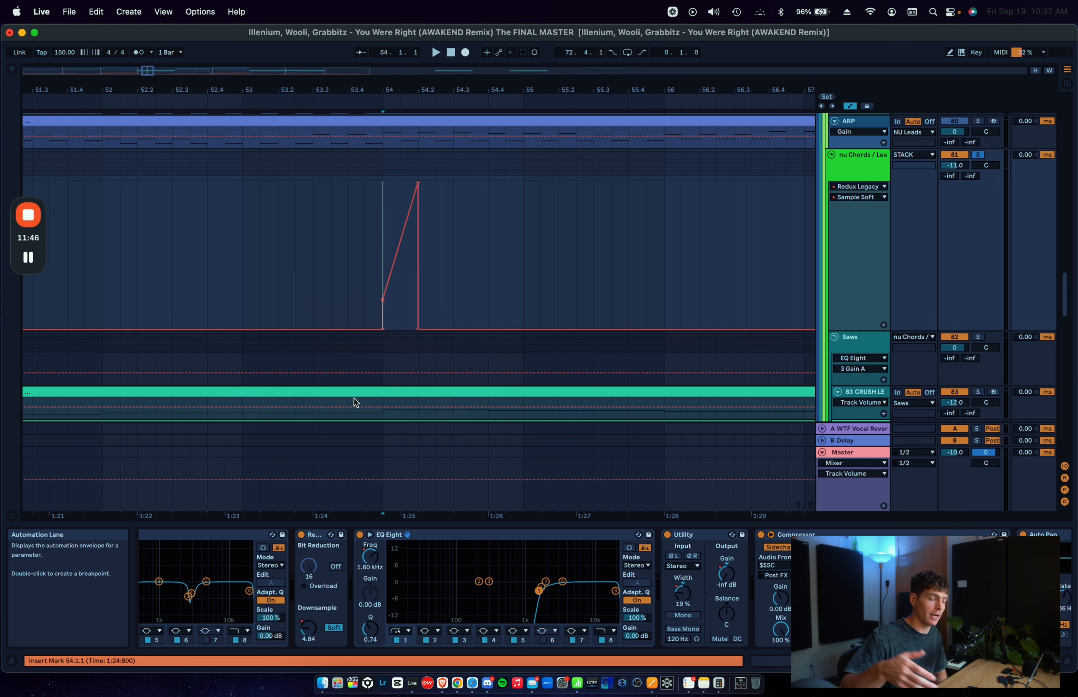
# Step: Play the nu Chords / Lead group from 54.1.1 with Redux Legacy and the adjacent EQ Eight bypassed
pyautogui.click(307, 635)
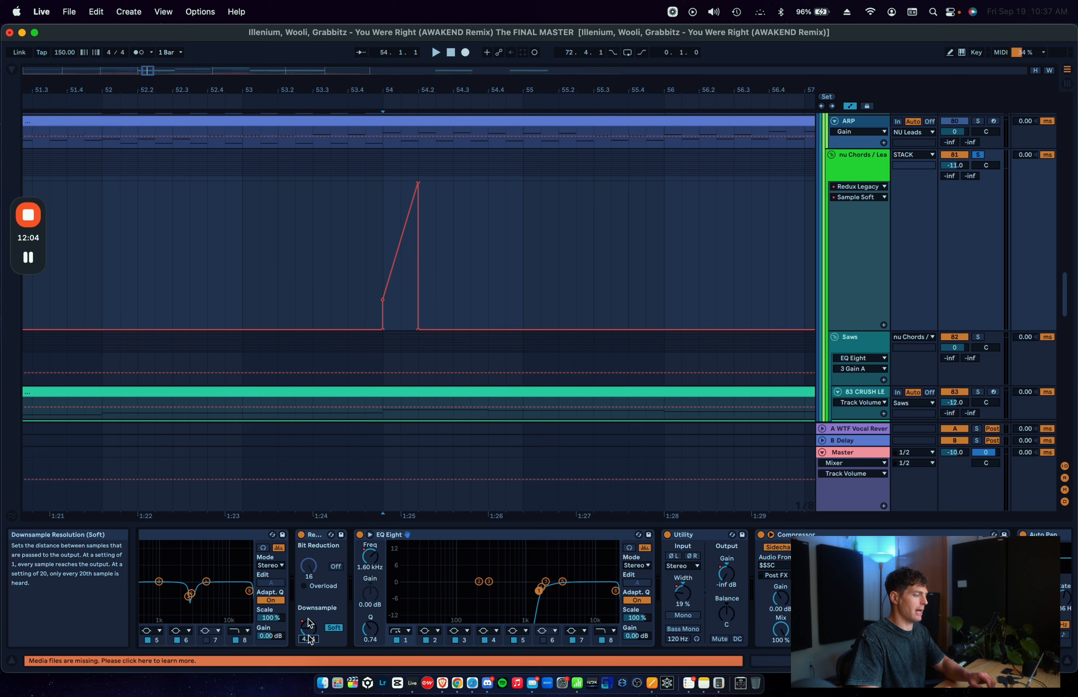
pyautogui.click(383, 212)
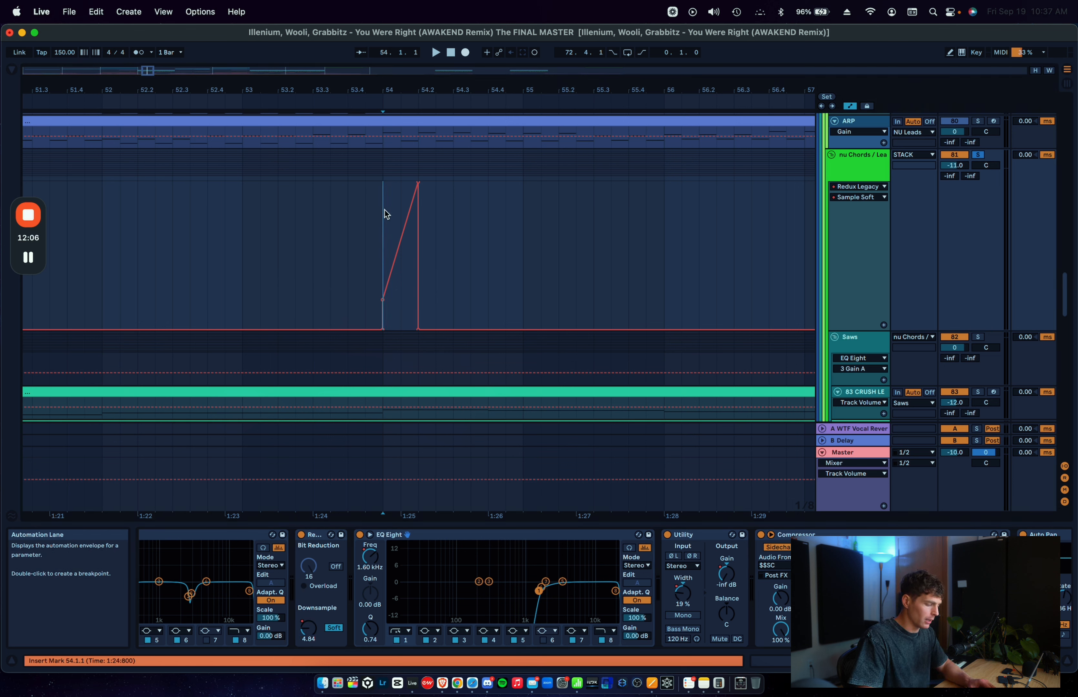
pyautogui.click(403, 533)
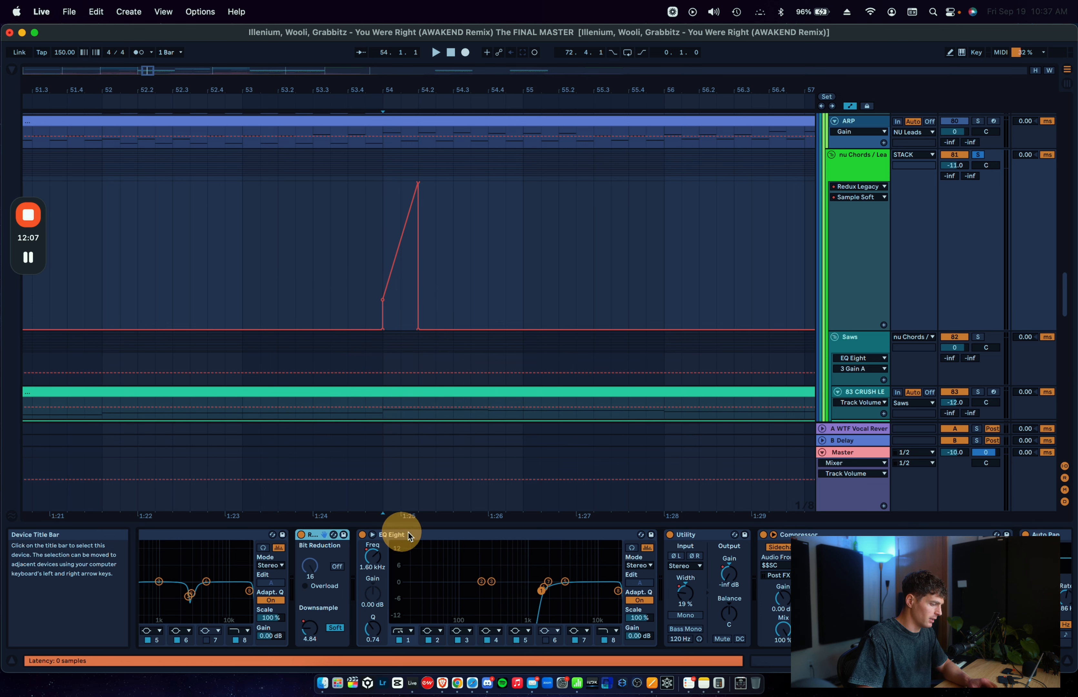
pyautogui.click(364, 534)
pyautogui.press('space')
# Step: Reactivate Redux Legacy and the EQ Eight, and replay the group from 54.1.1 for comparison
pyautogui.press('space')
pyautogui.press('space')
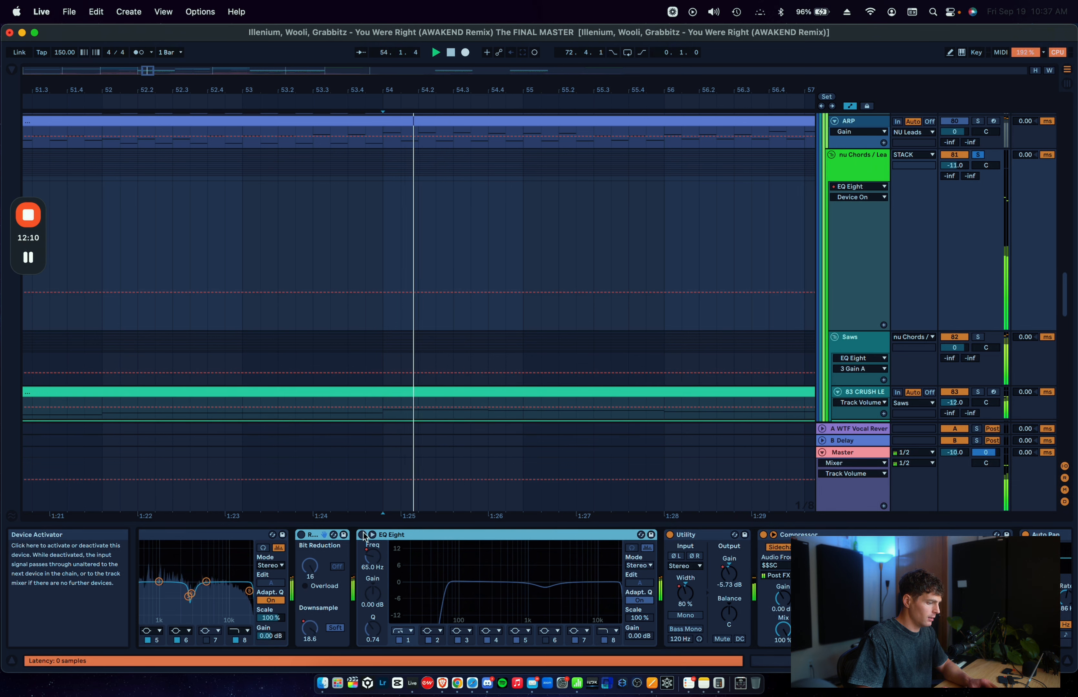
pyautogui.click(362, 533)
pyautogui.press('space')
pyautogui.press('space')
pyautogui.press('space')
pyautogui.press('space')
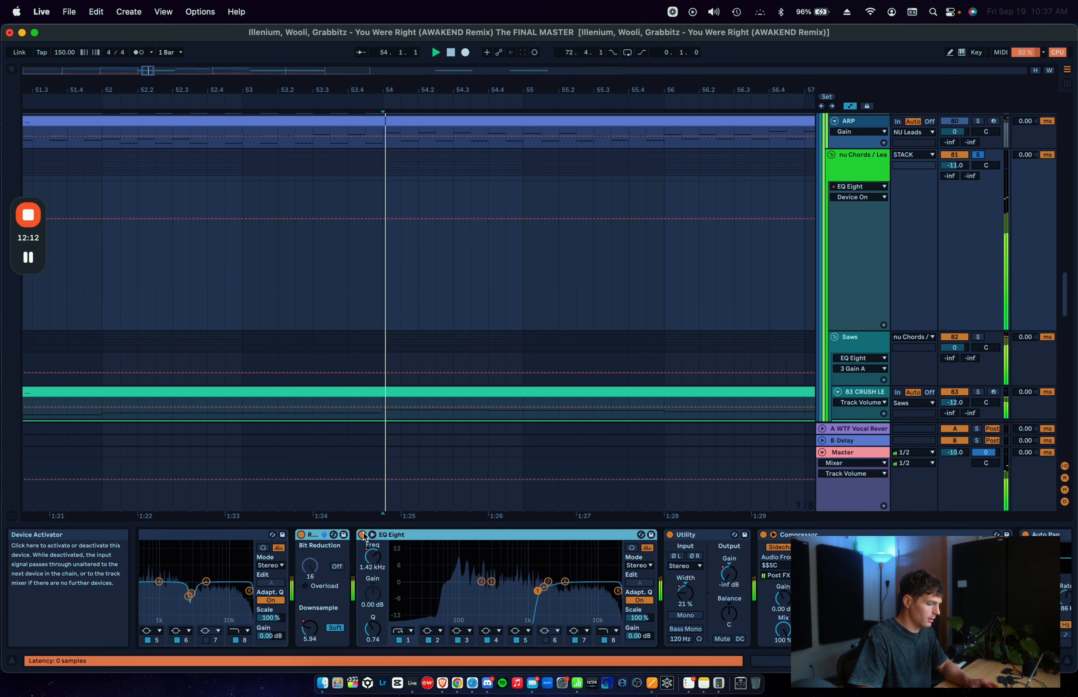
# Step: Audition the fill from 54.1.1 with Utility, Redux Legacy and EQ Eight bypassed, and switch all three back on
pyautogui.click(669, 534)
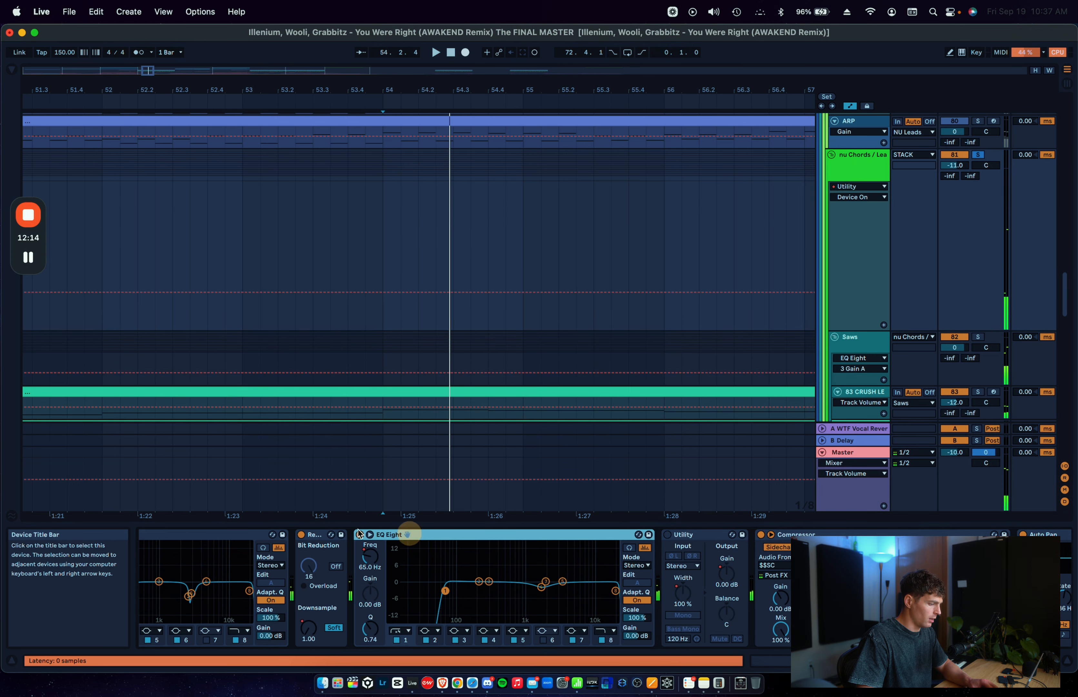
pyautogui.click(301, 534)
pyautogui.click(359, 534)
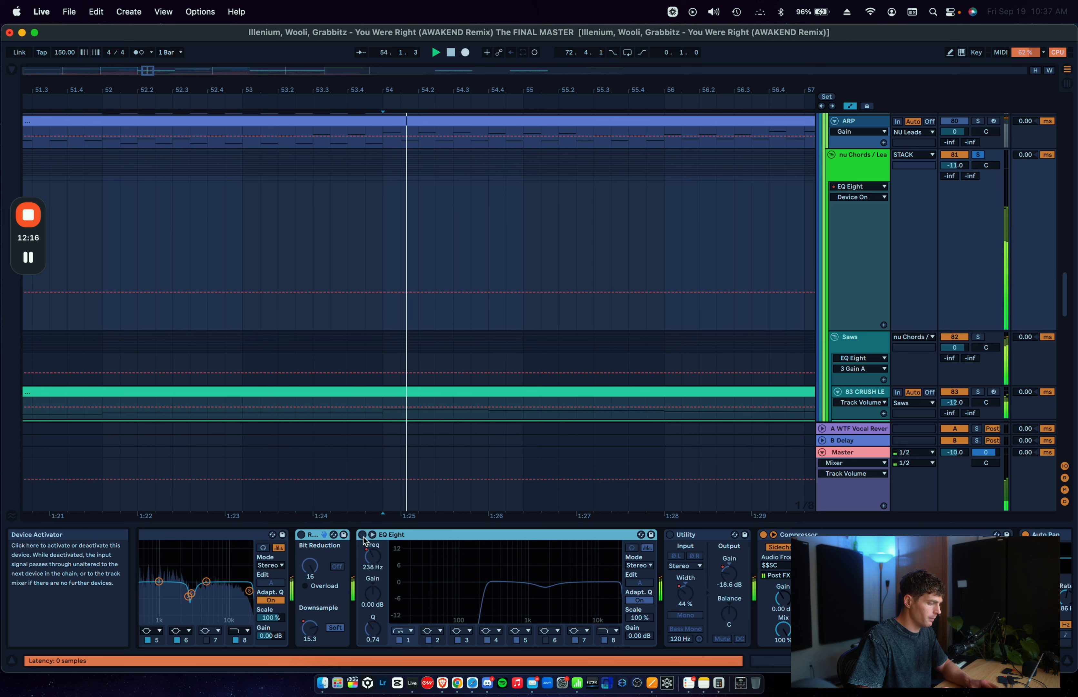
pyautogui.click(361, 534)
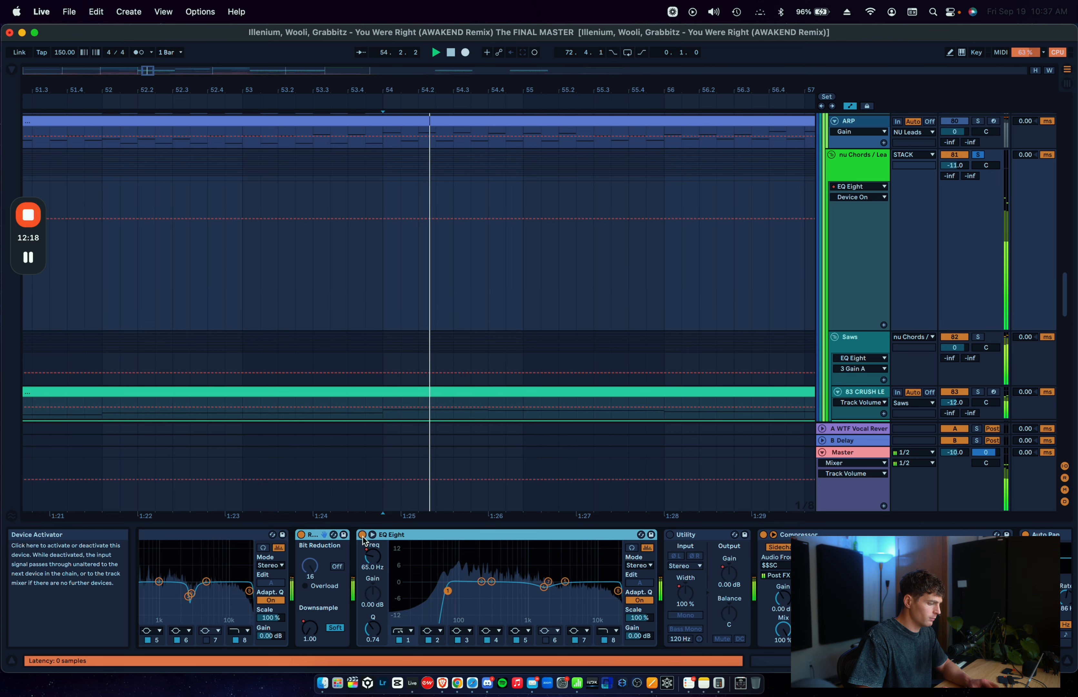
pyautogui.click(671, 535)
pyautogui.click(373, 294)
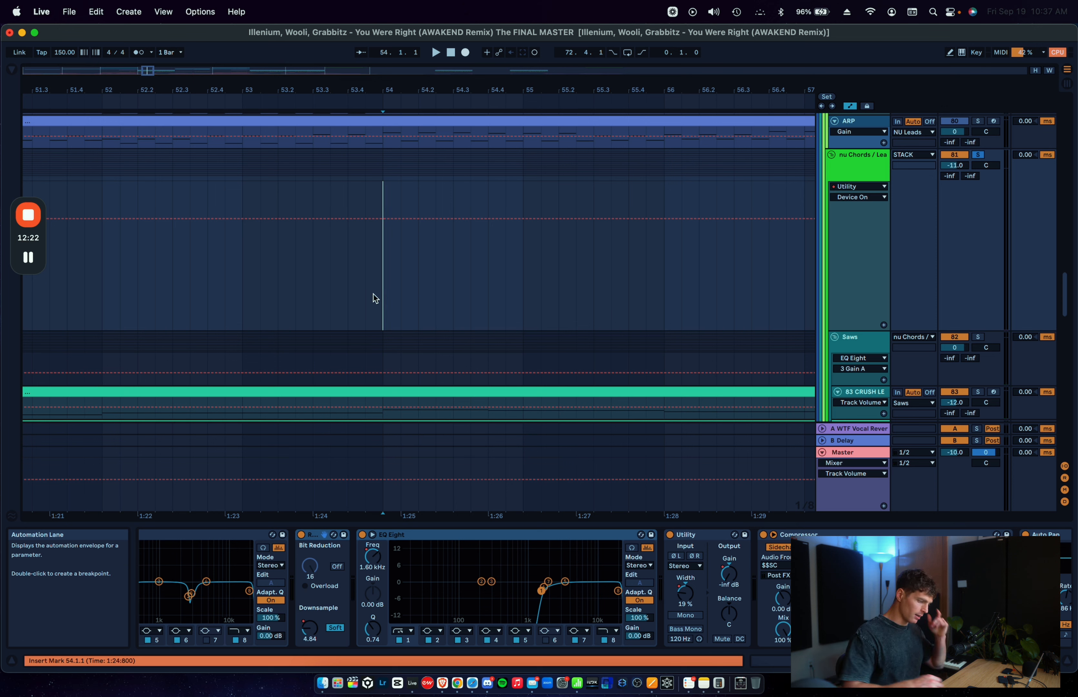
pyautogui.click(417, 537)
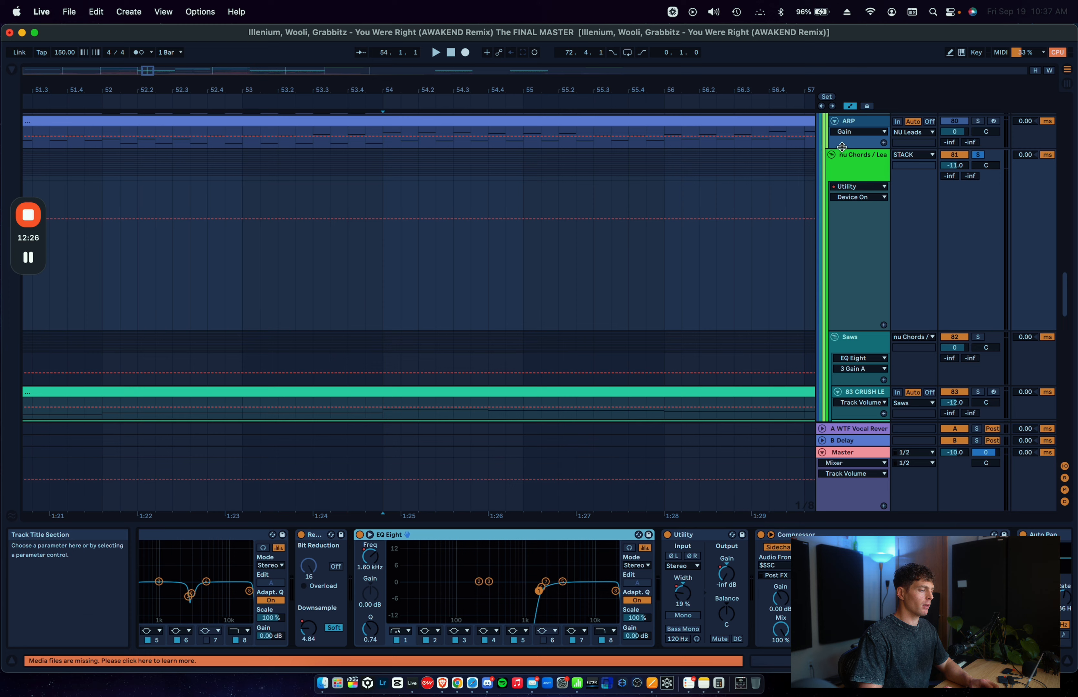
# Step: Fold the nu Chords / Lead group and hide the automation lanes to show the clips around bar 54
pyautogui.click(834, 156)
pyautogui.scroll(-2, 495, 211)
pyautogui.press('a')
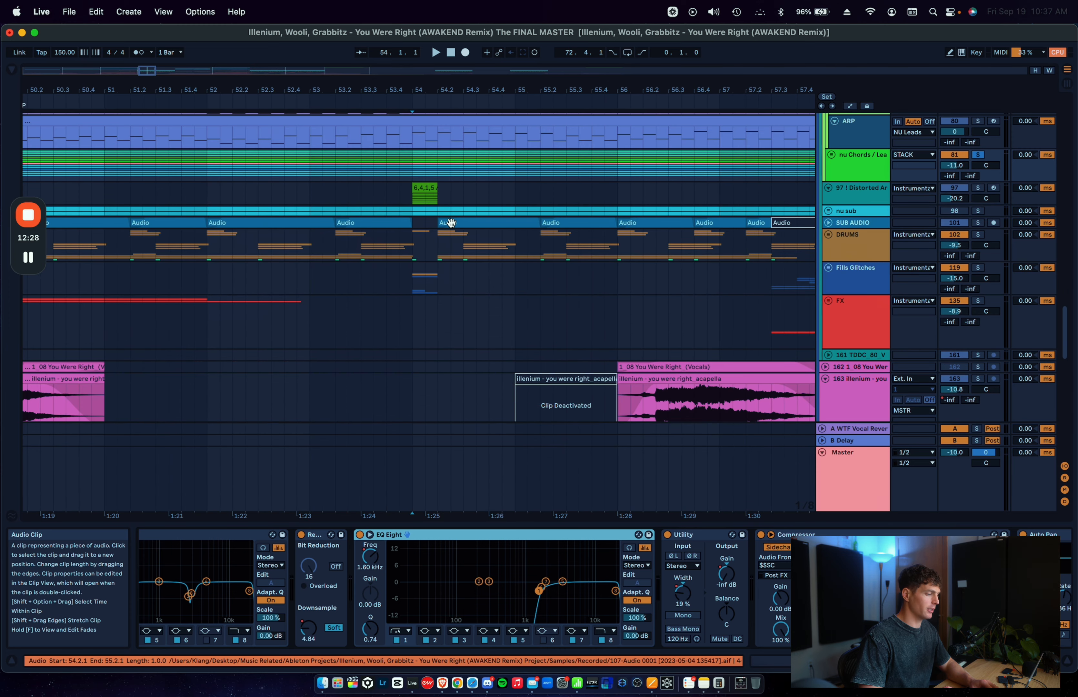
pyautogui.scroll(1, 452, 223)
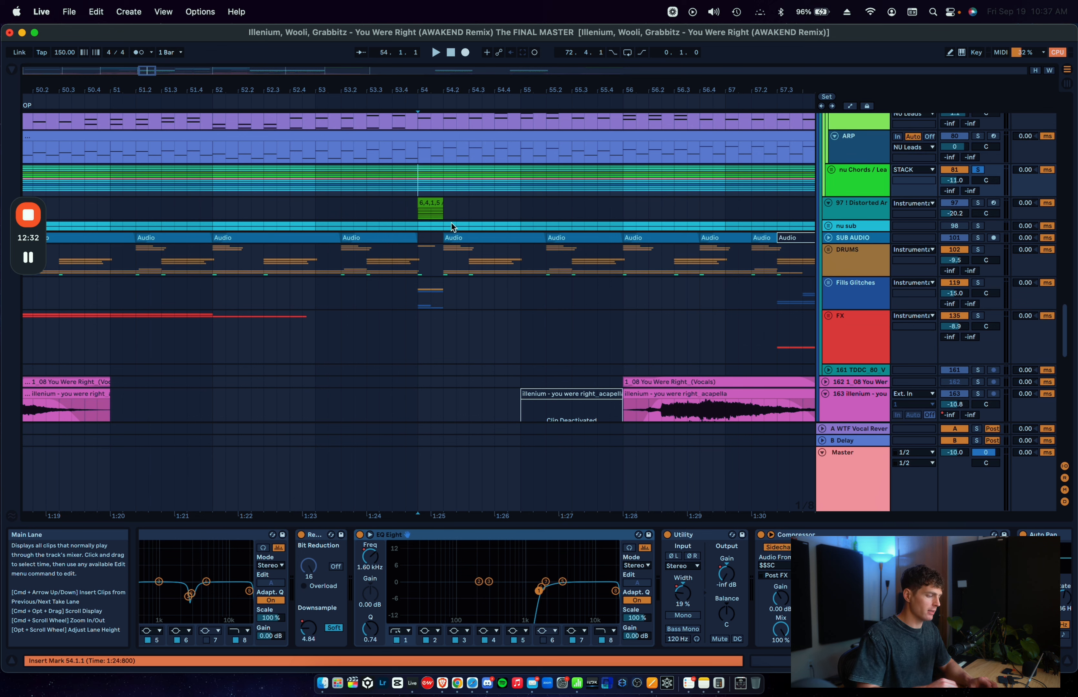
pyautogui.scroll(1, 890, 228)
pyautogui.scroll(1, 890, 228)
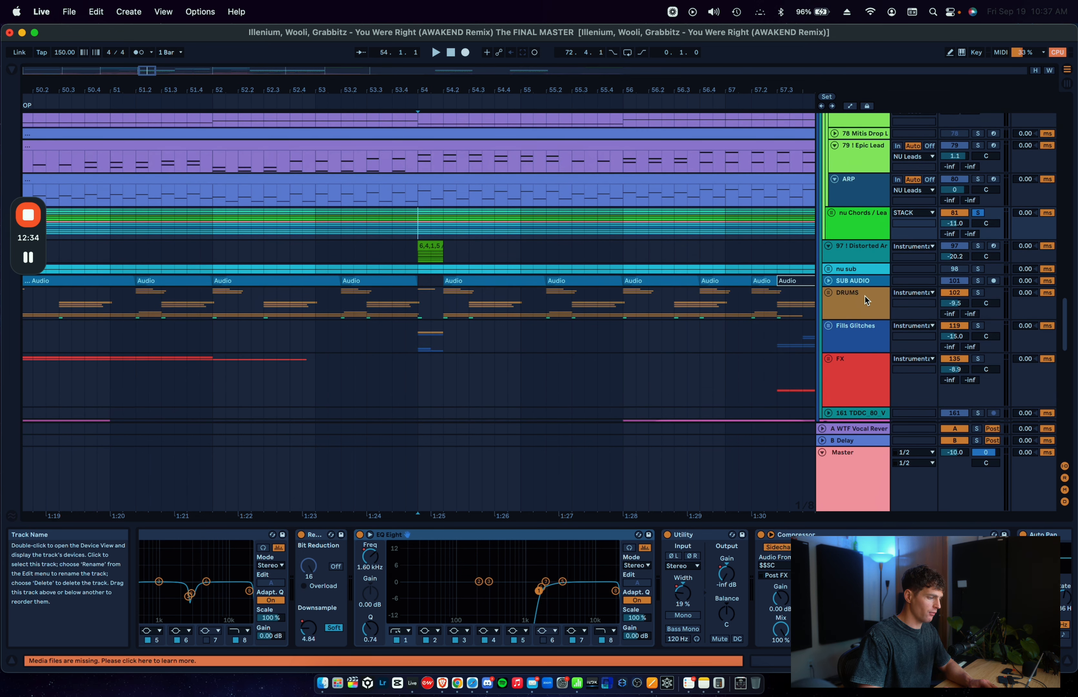
# Step: Clear the nu Chords / Lead solo, mute the Fills Glitches group and play the mix from 53.1.1
pyautogui.click(852, 341)
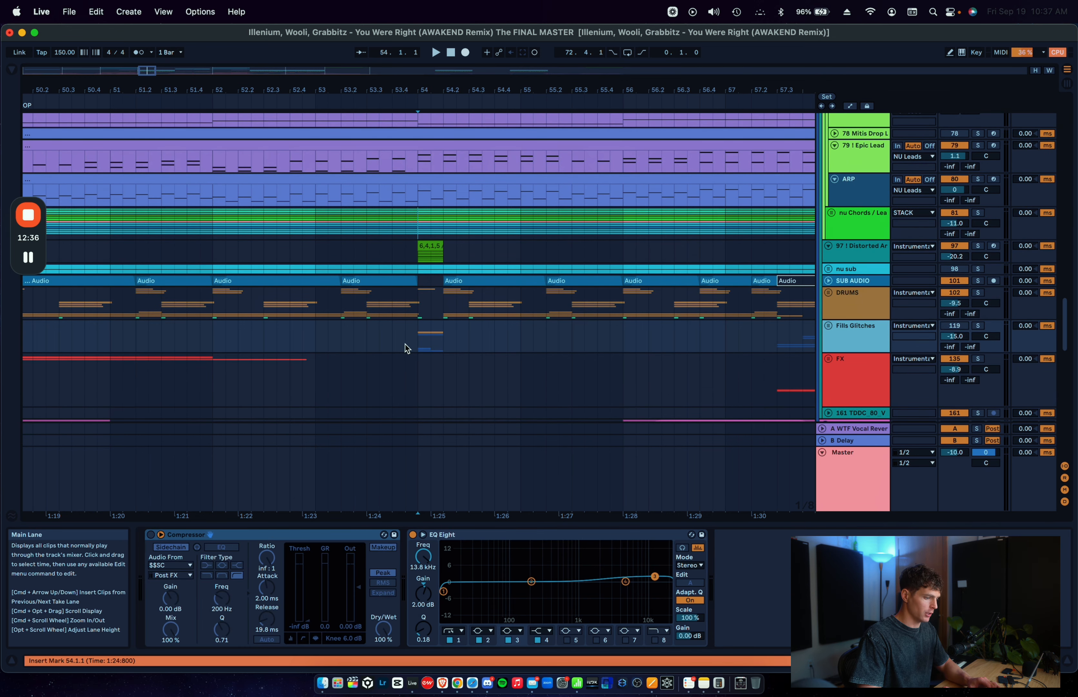
pyautogui.click(310, 331)
pyautogui.press('space')
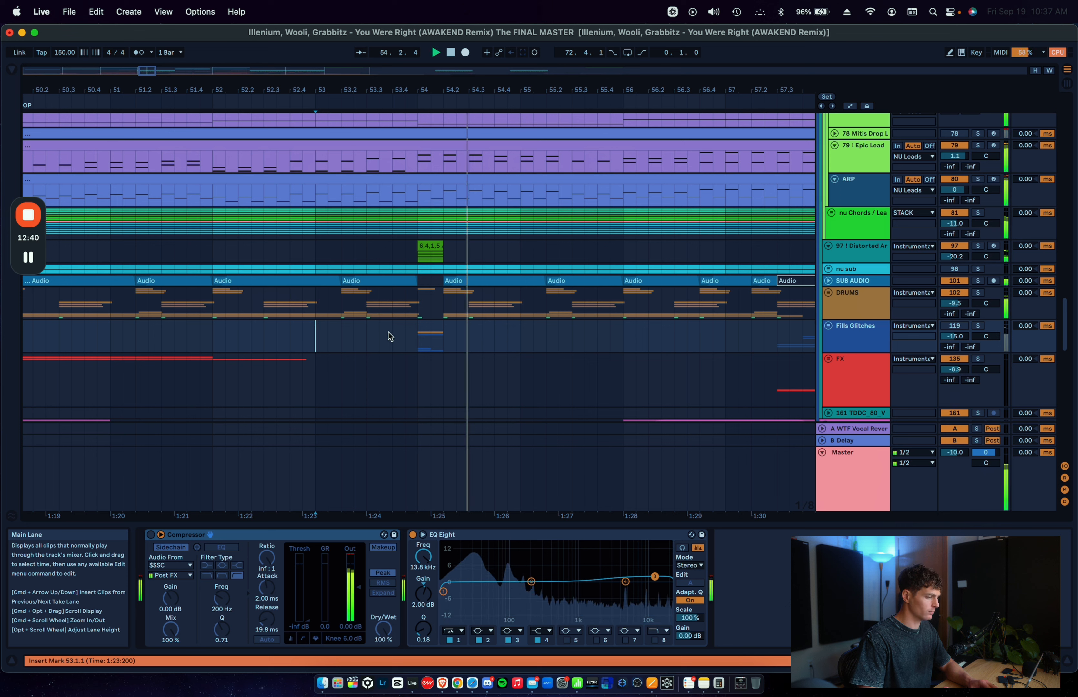
pyautogui.press('space')
# Step: Play the mix from 52.1.1 with track 97 also muted, and reactivate both that track and Fills Glitches
pyautogui.click(975, 248)
pyautogui.click(977, 247)
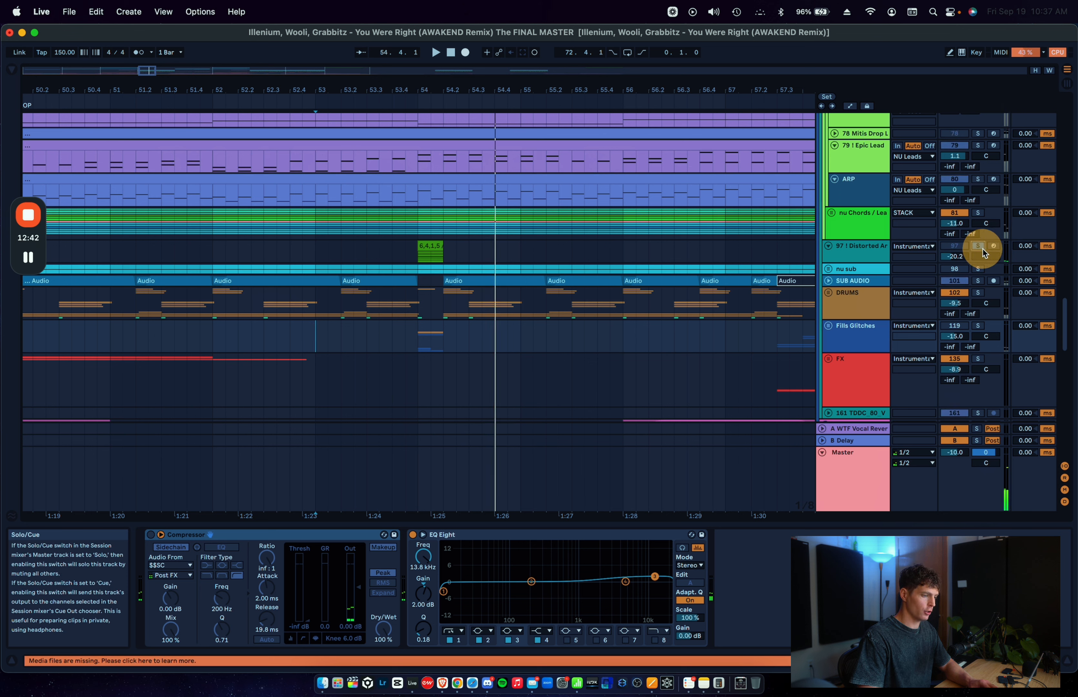
pyautogui.click(216, 252)
pyautogui.press('space')
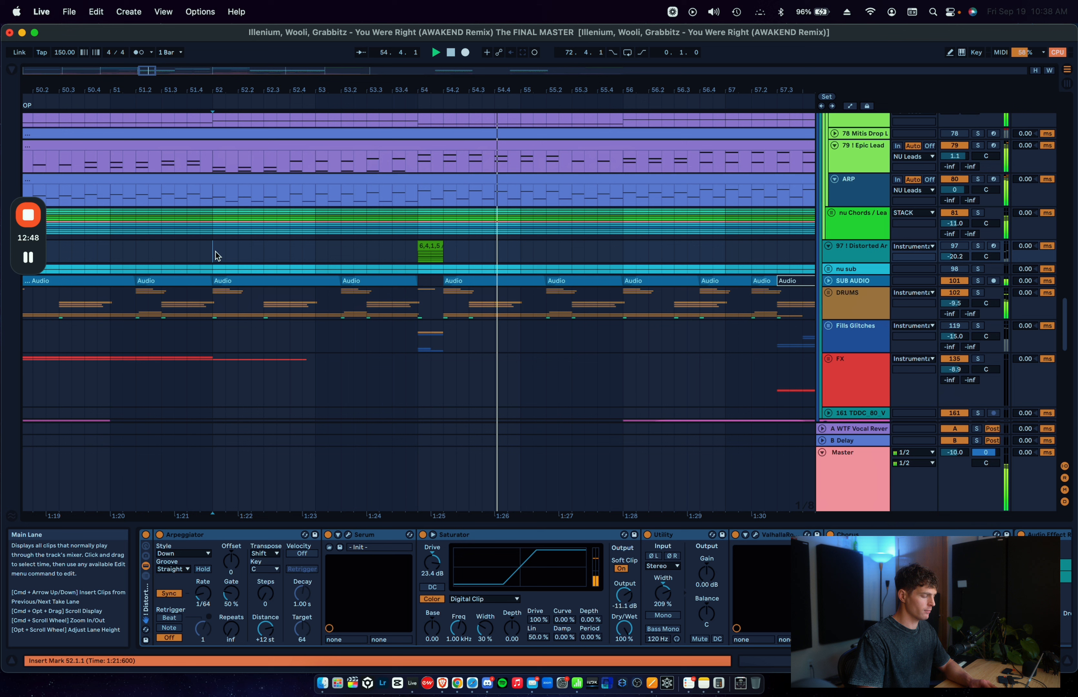
pyautogui.click(416, 258)
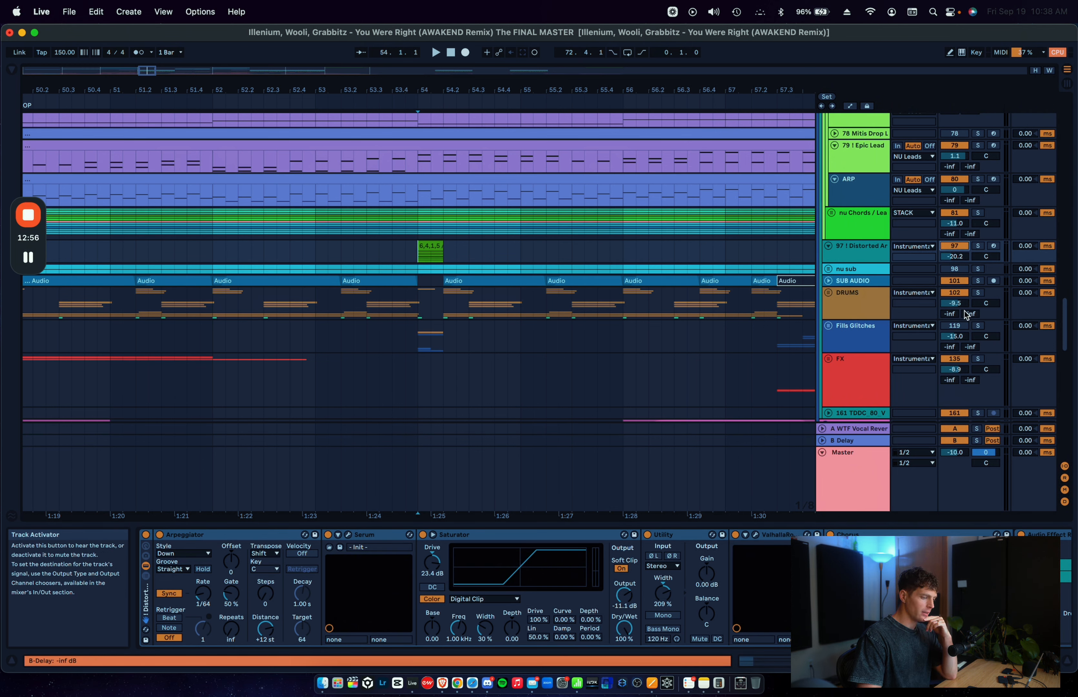
pyautogui.click(961, 328)
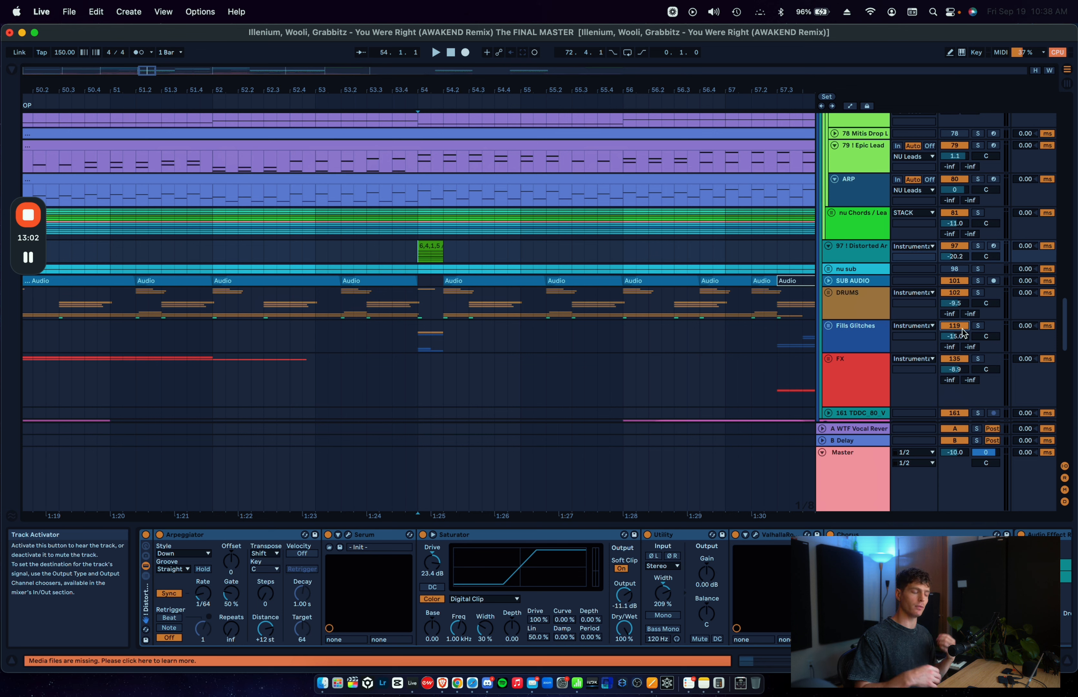
# Step: Unfold and solo the DRUMS group, and play it from 52.1.1
pyautogui.click(844, 295)
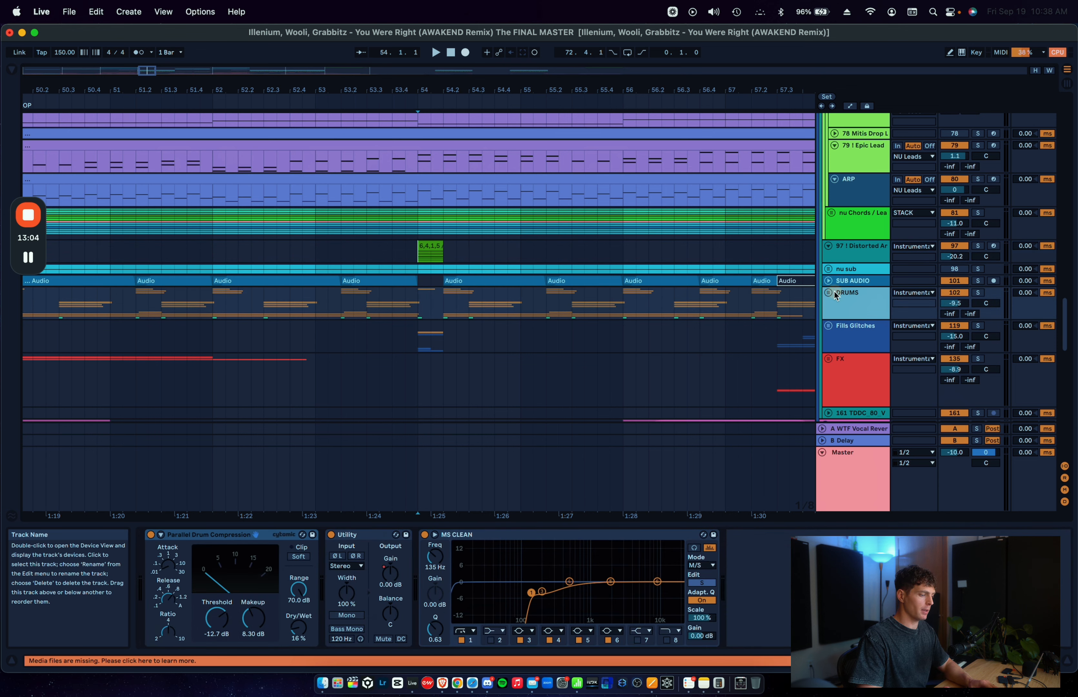
pyautogui.click(828, 292)
pyautogui.click(337, 327)
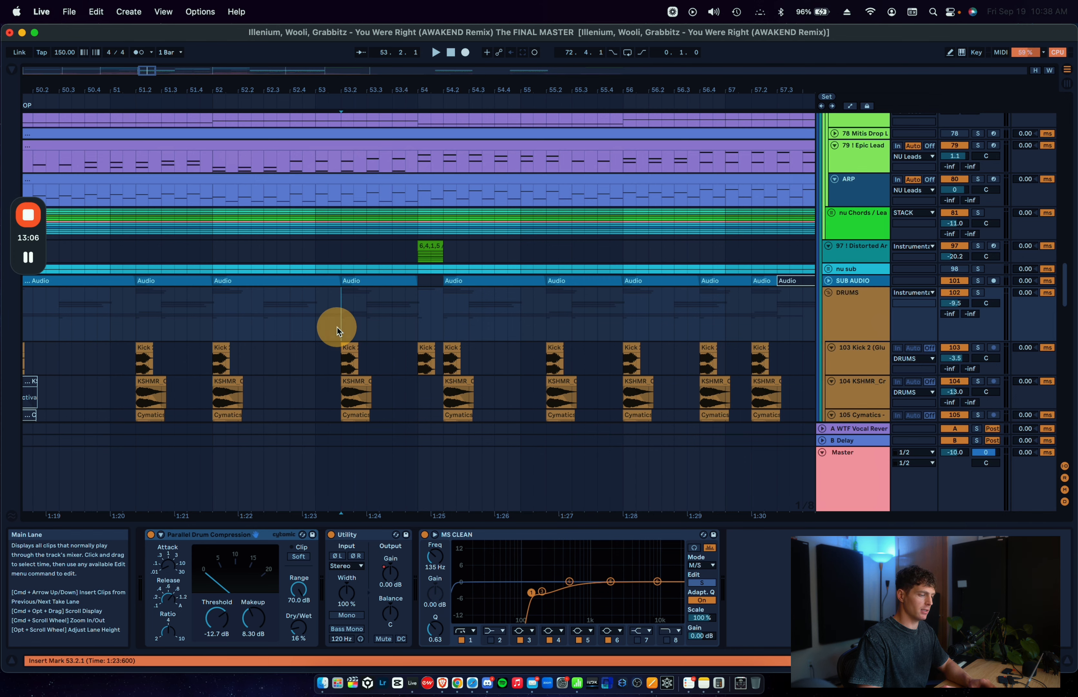
pyautogui.scroll(-5, 336, 326)
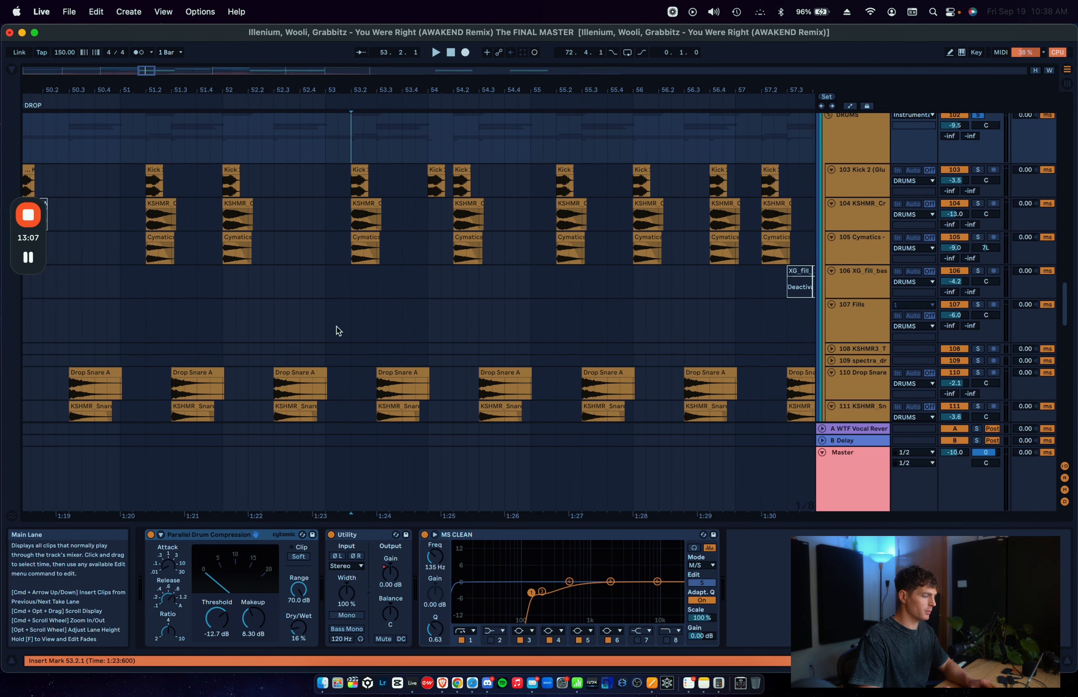
pyautogui.click(220, 142)
pyautogui.press('space')
pyautogui.scroll(-5, 318, 194)
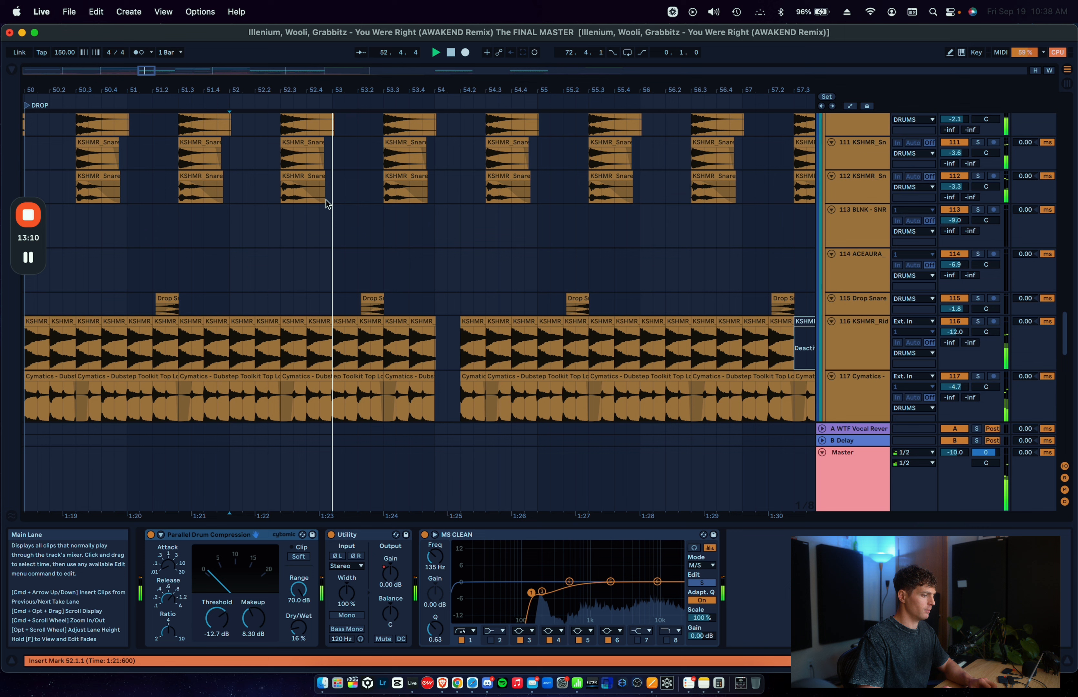
# Step: Stop playback and add a locator named Fill at 54.1.1
pyautogui.rightClick(436, 103)
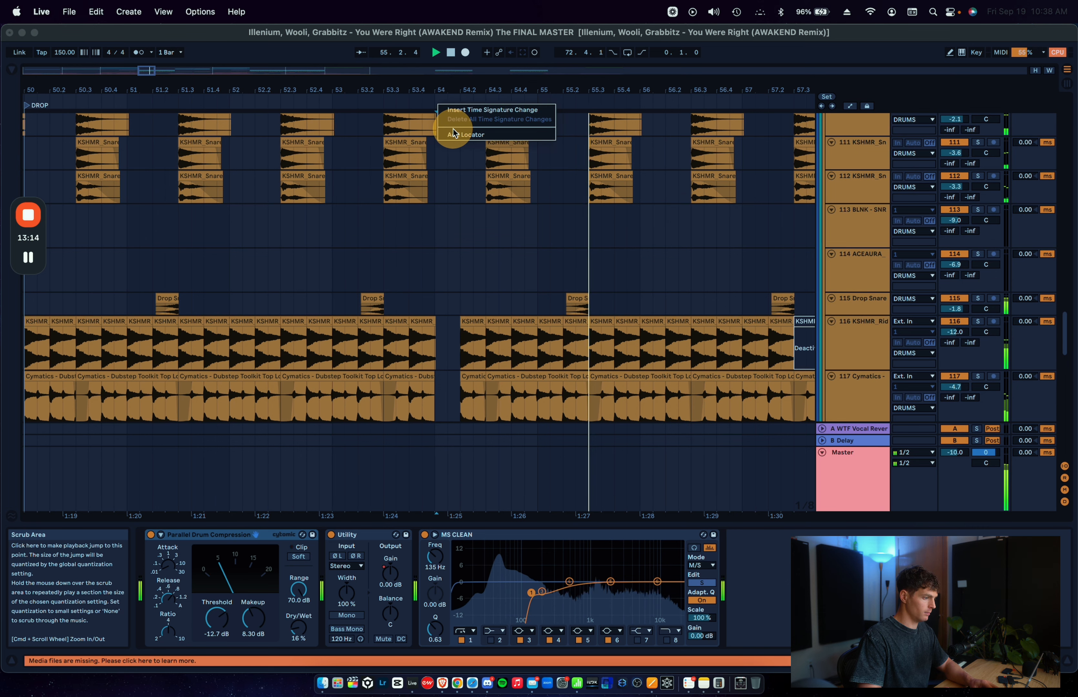
pyautogui.click(452, 127)
pyautogui.rightClick(452, 127)
pyautogui.click(446, 118)
pyautogui.press('space')
pyautogui.rightClick(434, 104)
pyautogui.click(449, 133)
pyautogui.write('Fill')
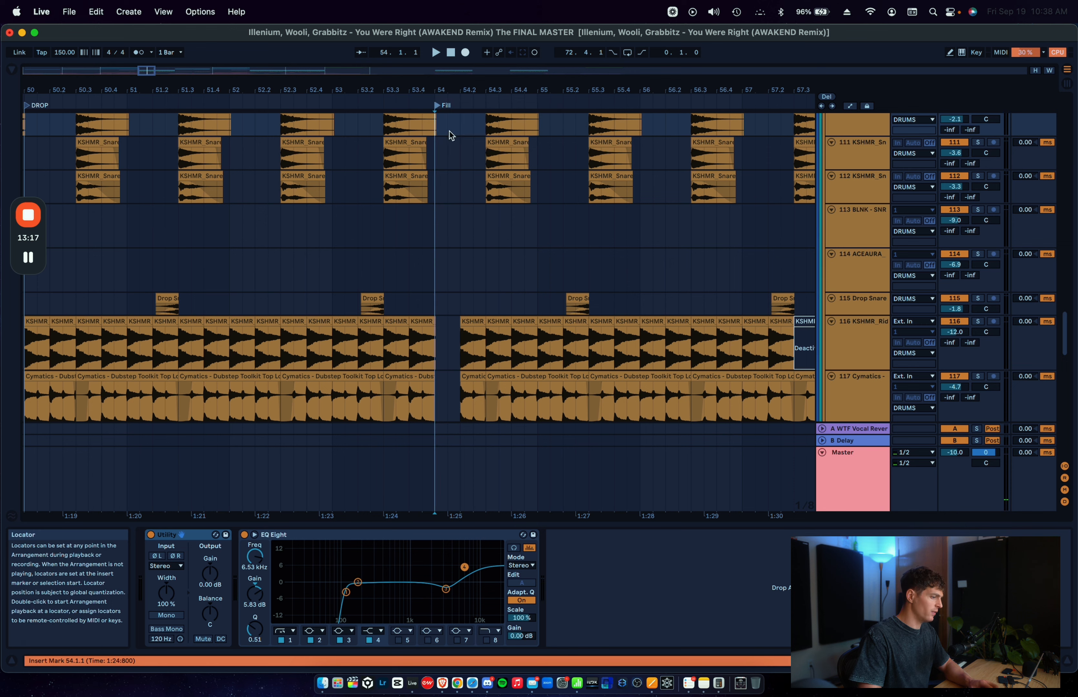
pyautogui.press('Return')
# Step: Play the soloed drums from 53.1.1 into the Fill locator
pyautogui.scroll(-4, 341, 211)
pyautogui.scroll(5, 340, 213)
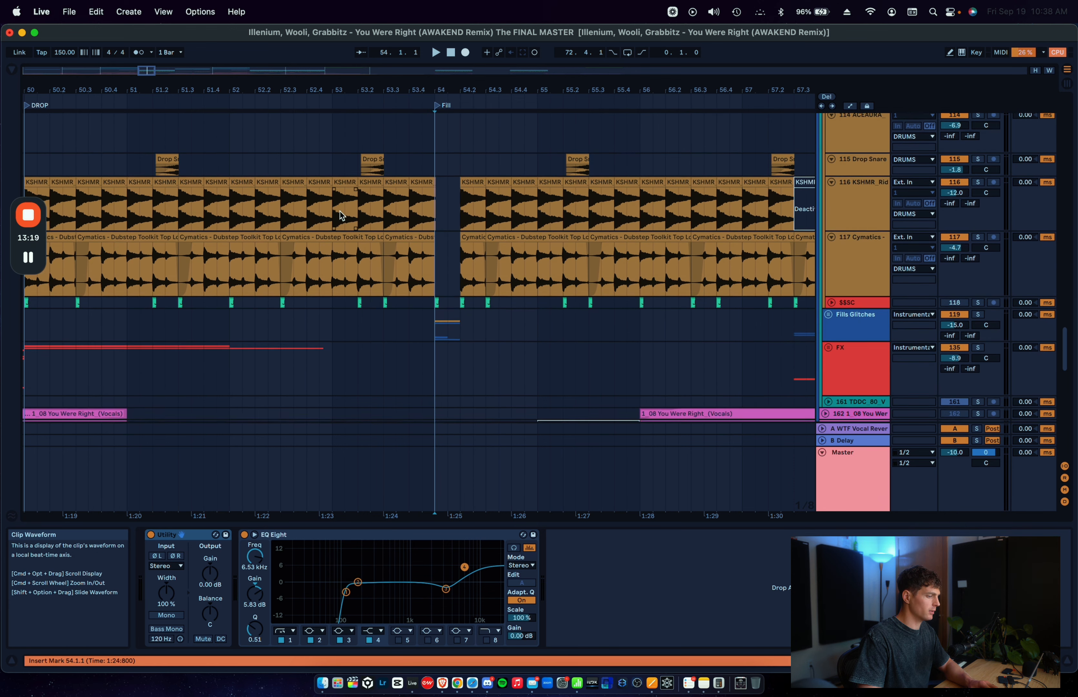
pyautogui.click(333, 225)
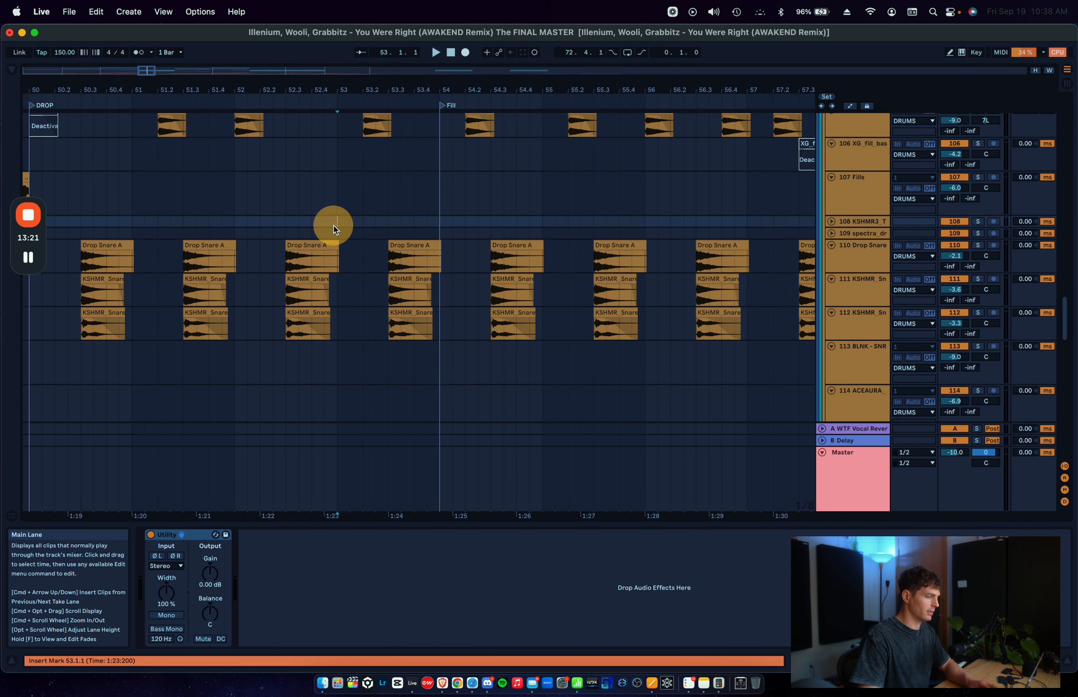
pyautogui.scroll(3, 333, 225)
pyautogui.press('space')
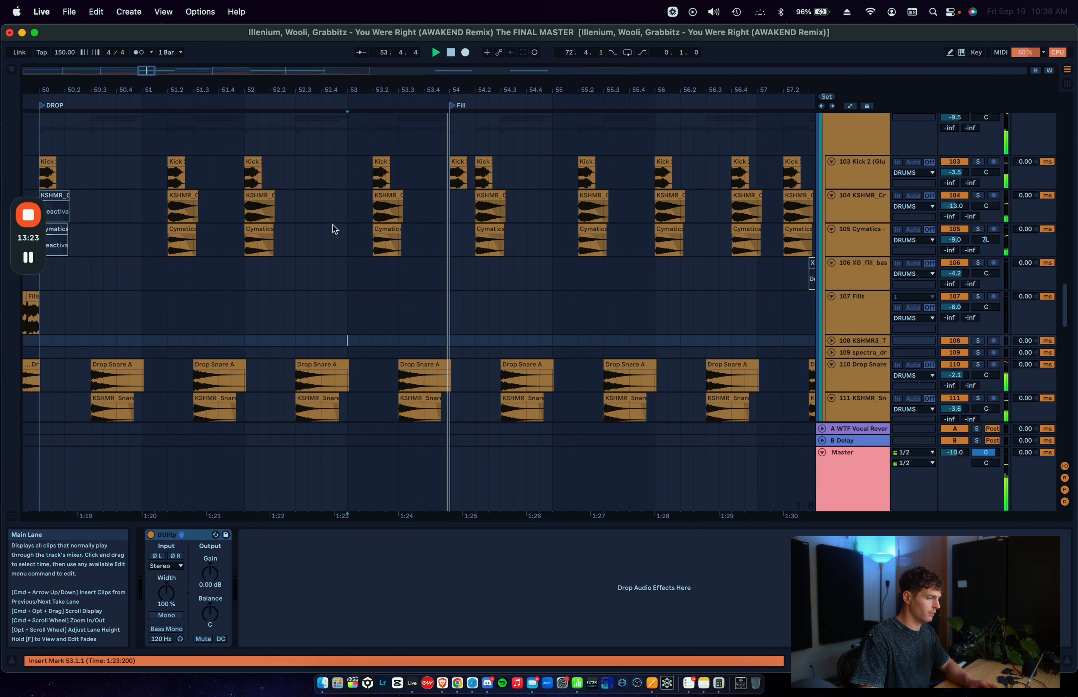
# Step: Place the insert marker at 54.1.1 on the Kick 2 track and inspect the ride and top loop clips around the Fill locator
pyautogui.click(426, 208)
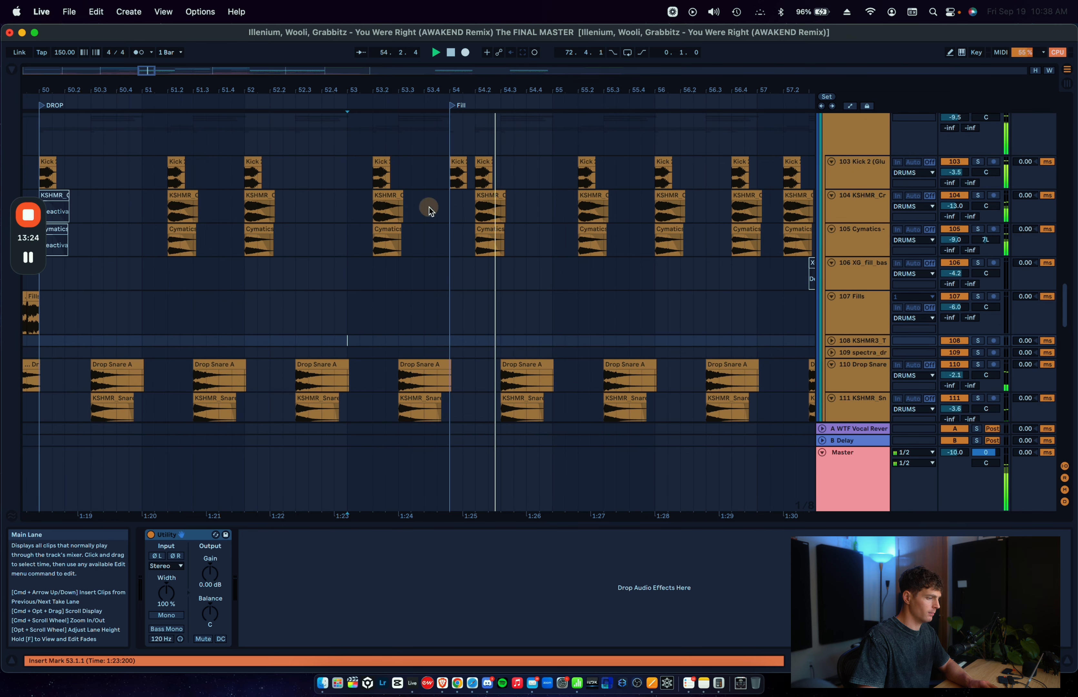
pyautogui.click(448, 178)
pyautogui.scroll(3, 448, 179)
pyautogui.scroll(-8, 453, 195)
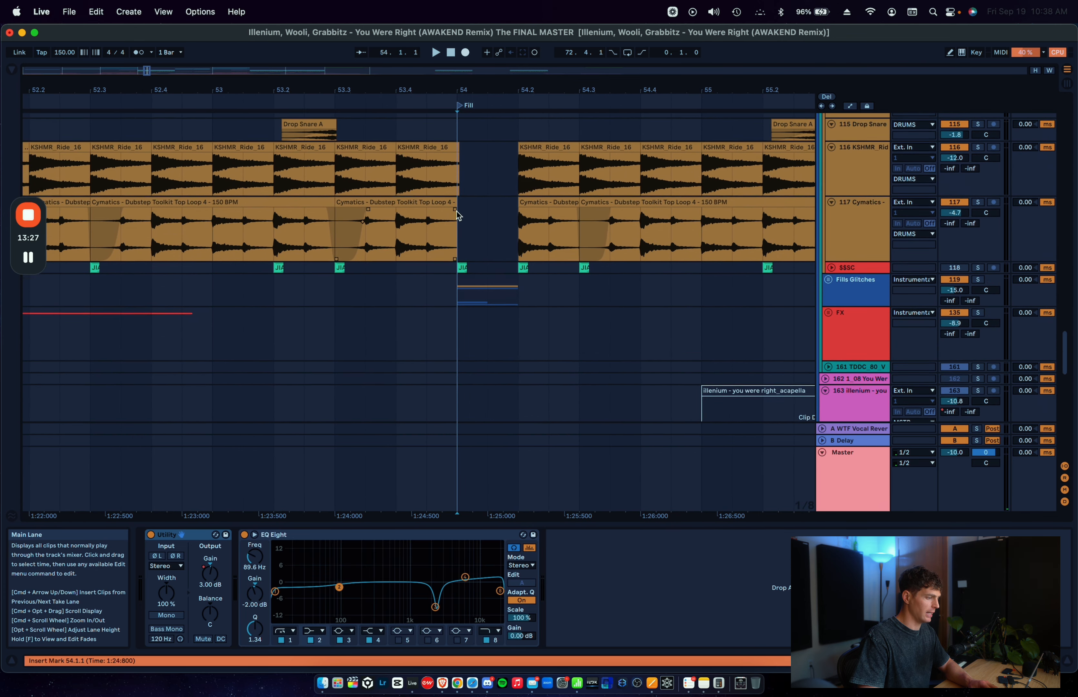
pyautogui.scroll(2, 457, 211)
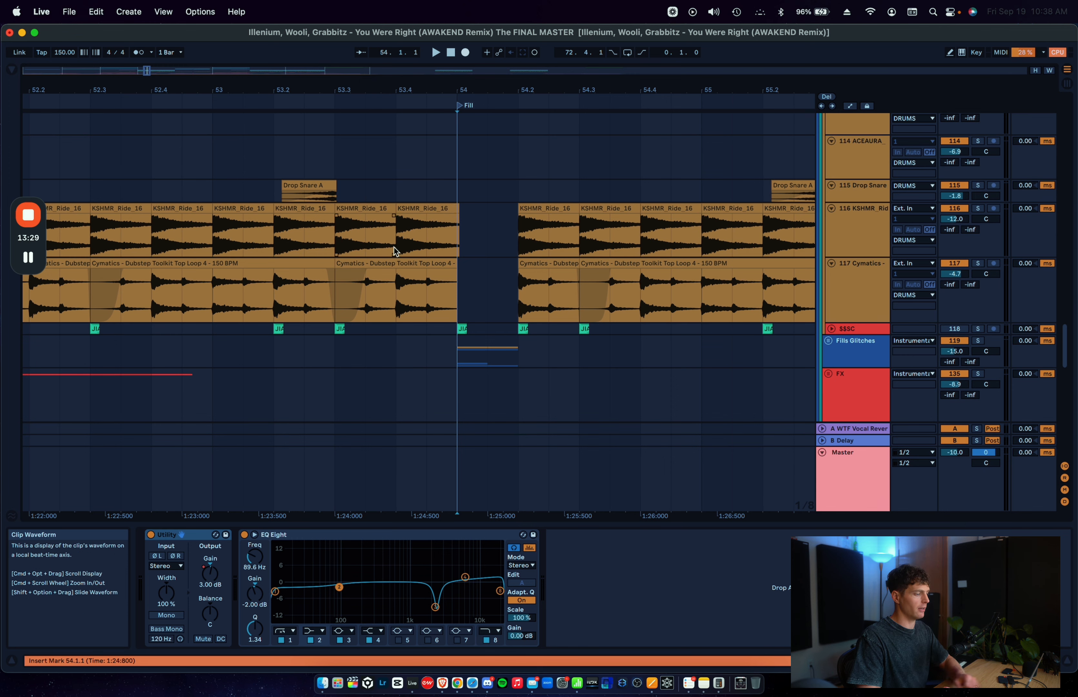
pyautogui.scroll(2, 394, 248)
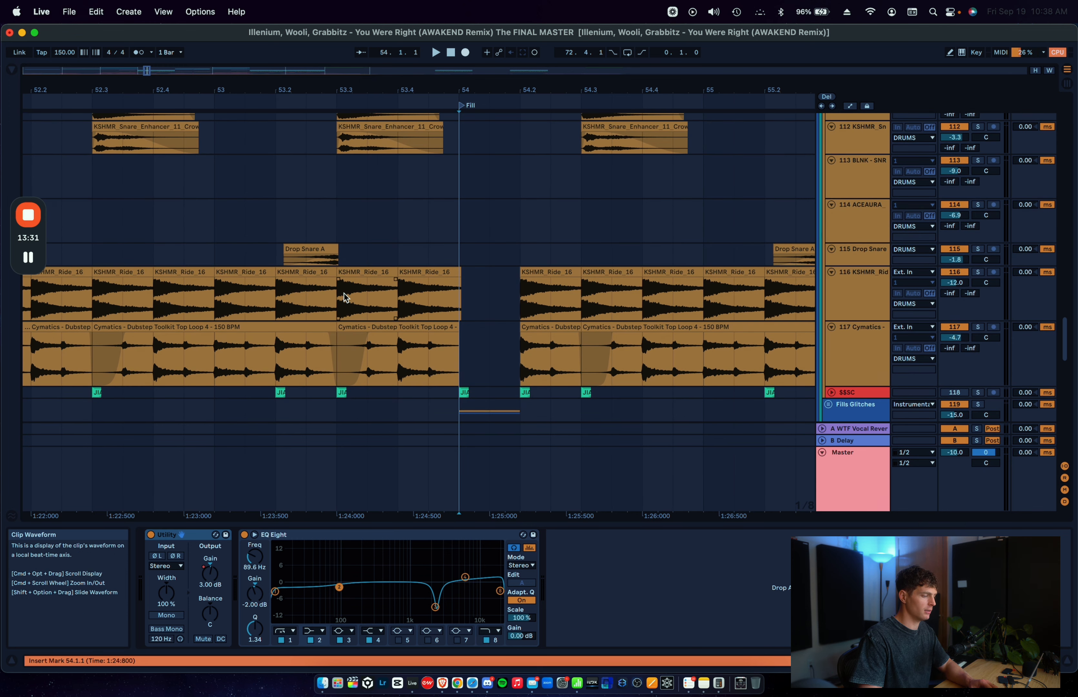
# Step: Point out the ride and top loop gap between 54.1 and 54.2, and place the insert marker at 53.1.1 on the ride track
pyautogui.moveTo(456, 297); pyautogui.dragTo(534, 342)
pyautogui.click(449, 337)
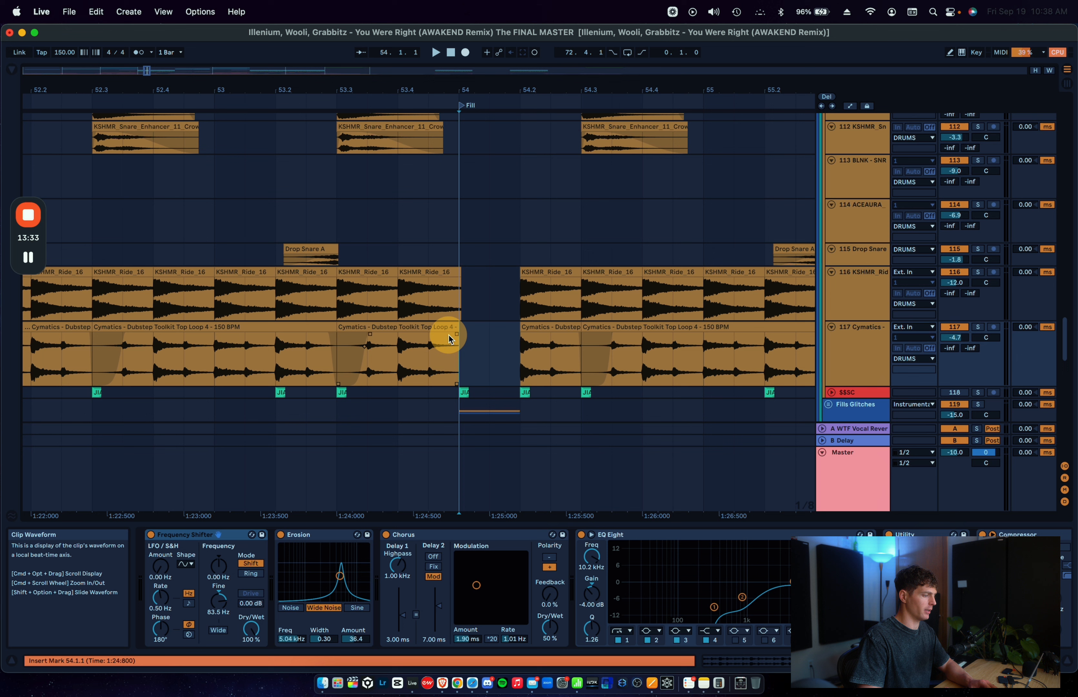
pyautogui.click(270, 312)
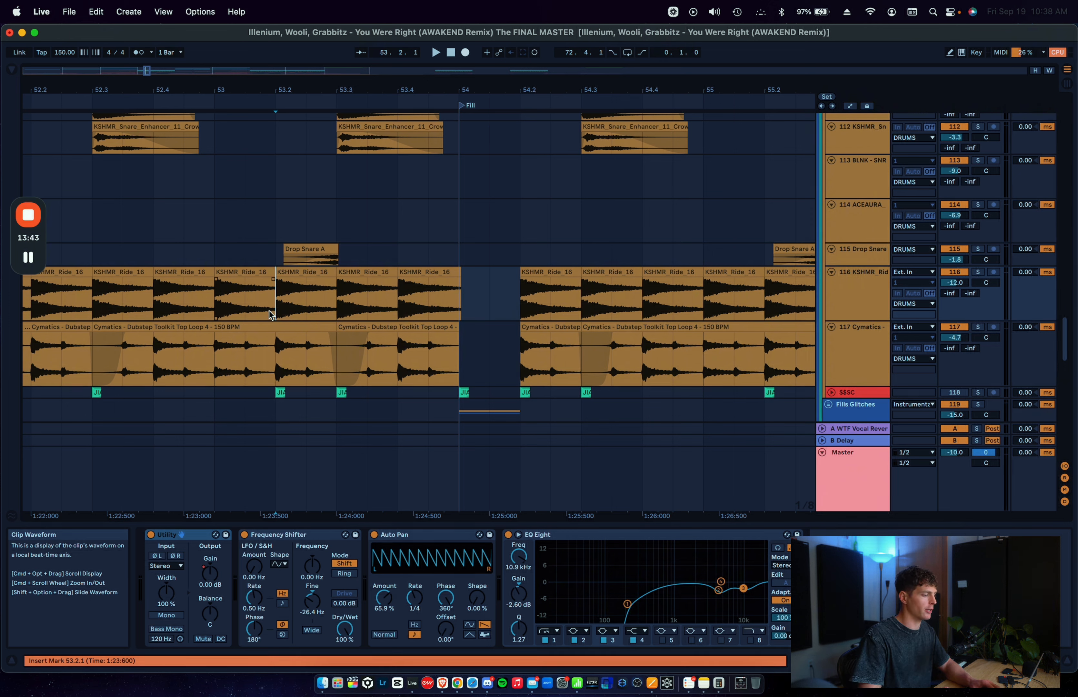
pyautogui.click(222, 312)
pyautogui.click(222, 311)
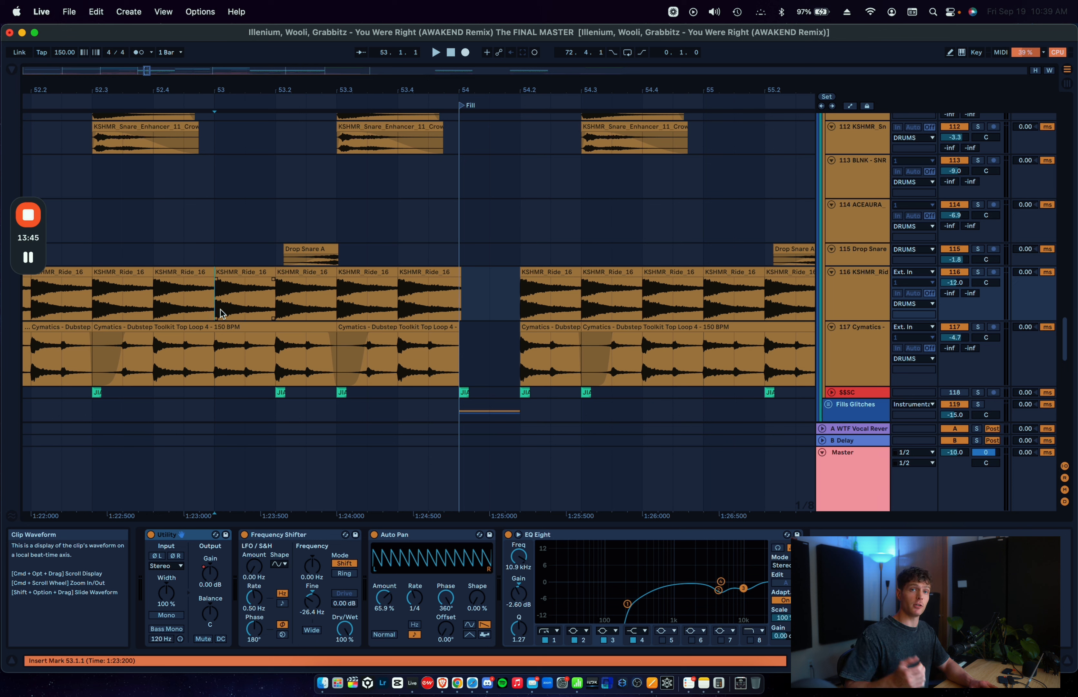
# Step: Play the drums from 53.1.1 past the empty ride and top loop section at the Fill locator
pyautogui.press('space')
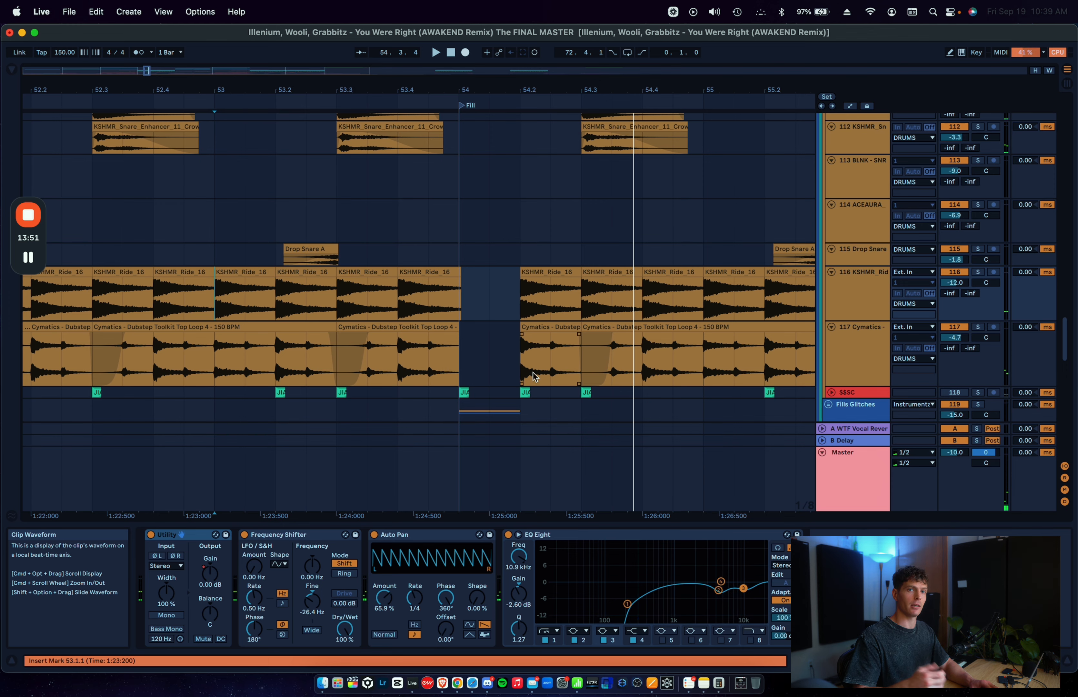
pyautogui.scroll(15, 533, 376)
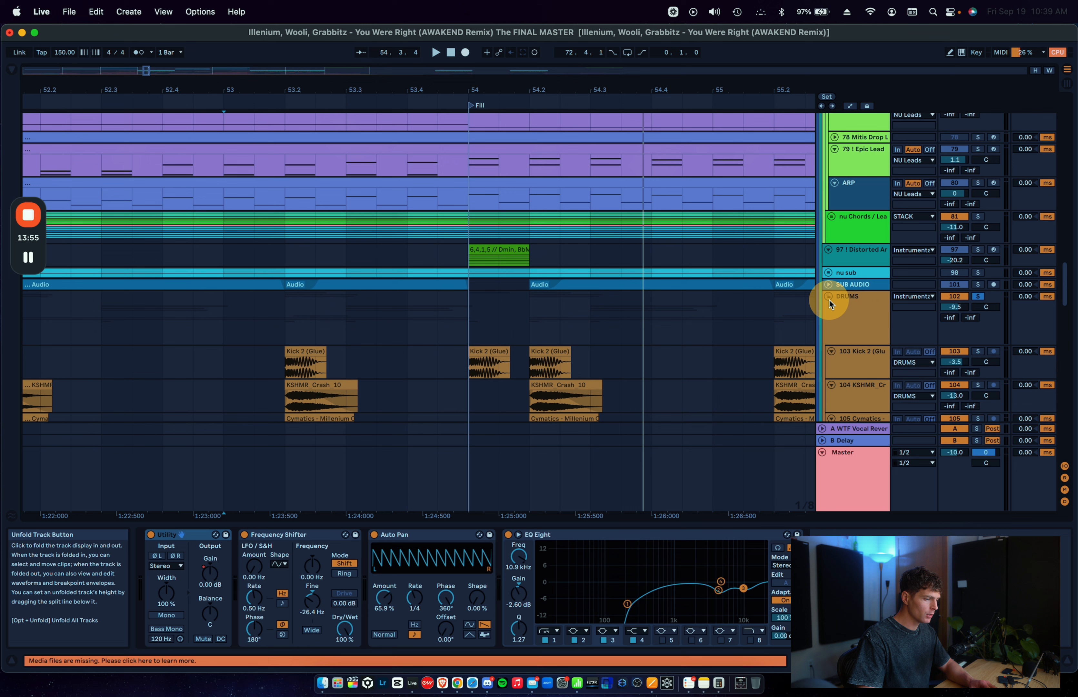
# Step: Fold the DRUMS group, unfold the Fills Glitches group and place the insert marker at 54.1.1
pyautogui.click(829, 297)
pyautogui.click(829, 329)
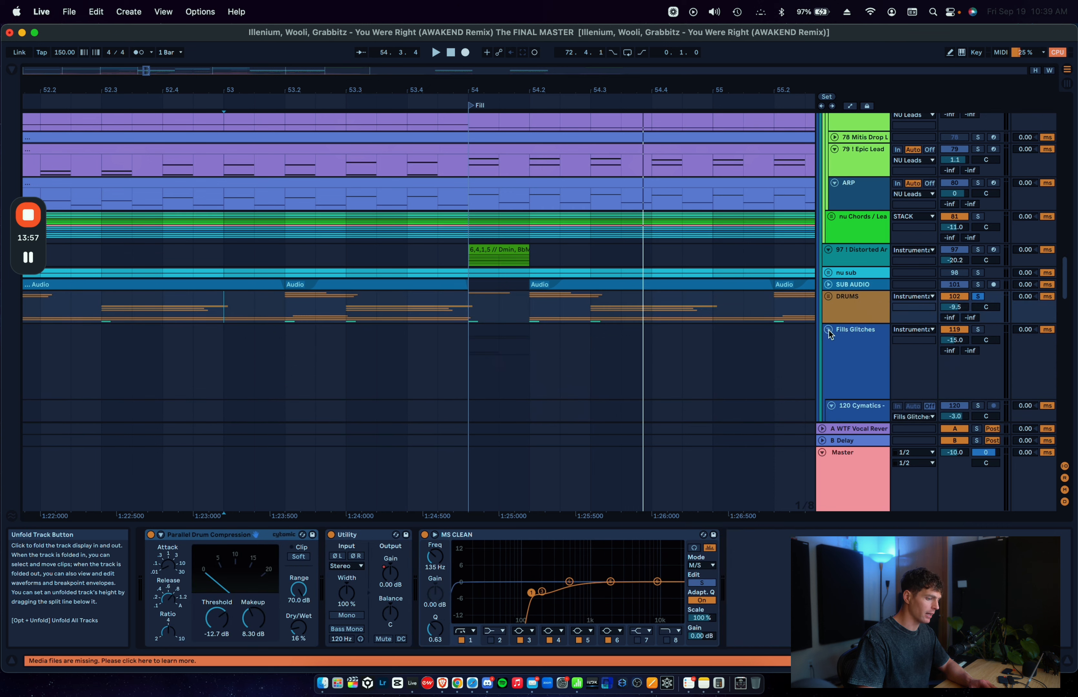
pyautogui.scroll(-5, 838, 271)
pyautogui.click(846, 203)
pyautogui.scroll(-3, 536, 224)
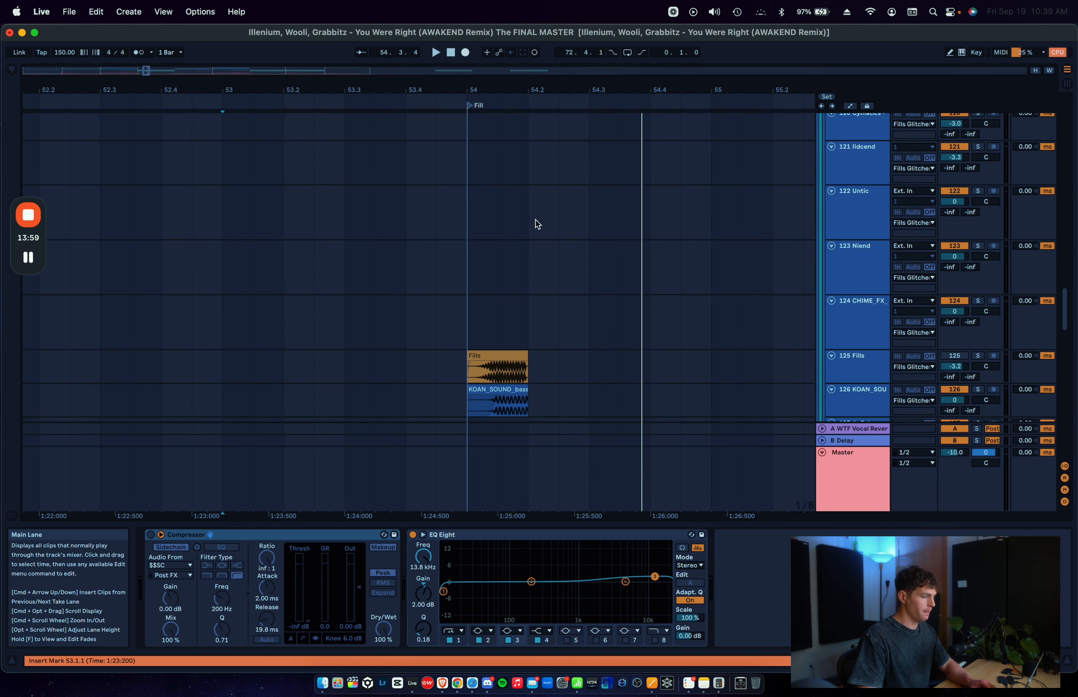
pyautogui.scroll(5, 536, 224)
pyautogui.click(466, 295)
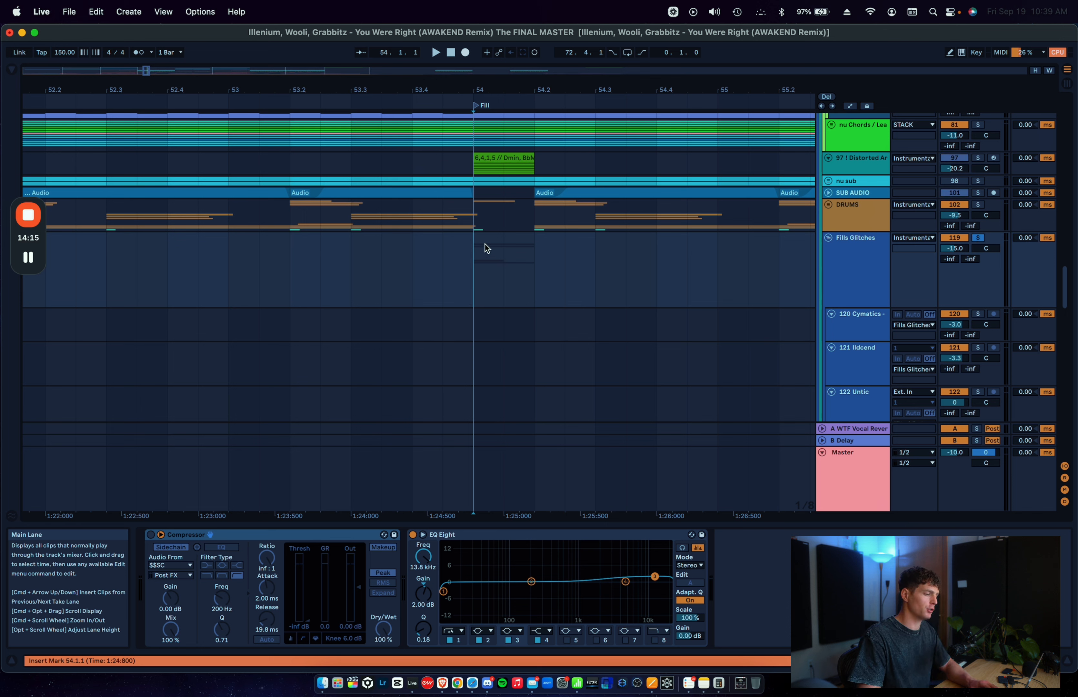
# Step: Solo the Distorted Arp track alongside Fills Glitches and play both from 54.1.1
pyautogui.keyDown('super'); pyautogui.click(978, 158); pyautogui.keyUp('super')
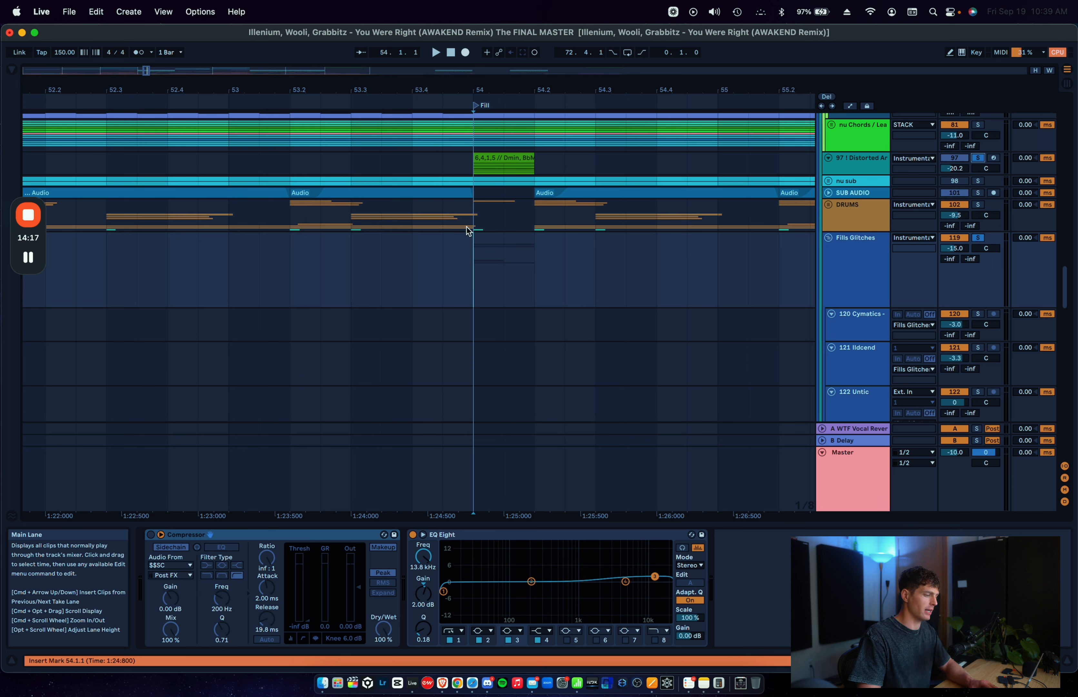
pyautogui.click(474, 171)
pyautogui.press('space')
pyautogui.press('space')
pyautogui.press('space')
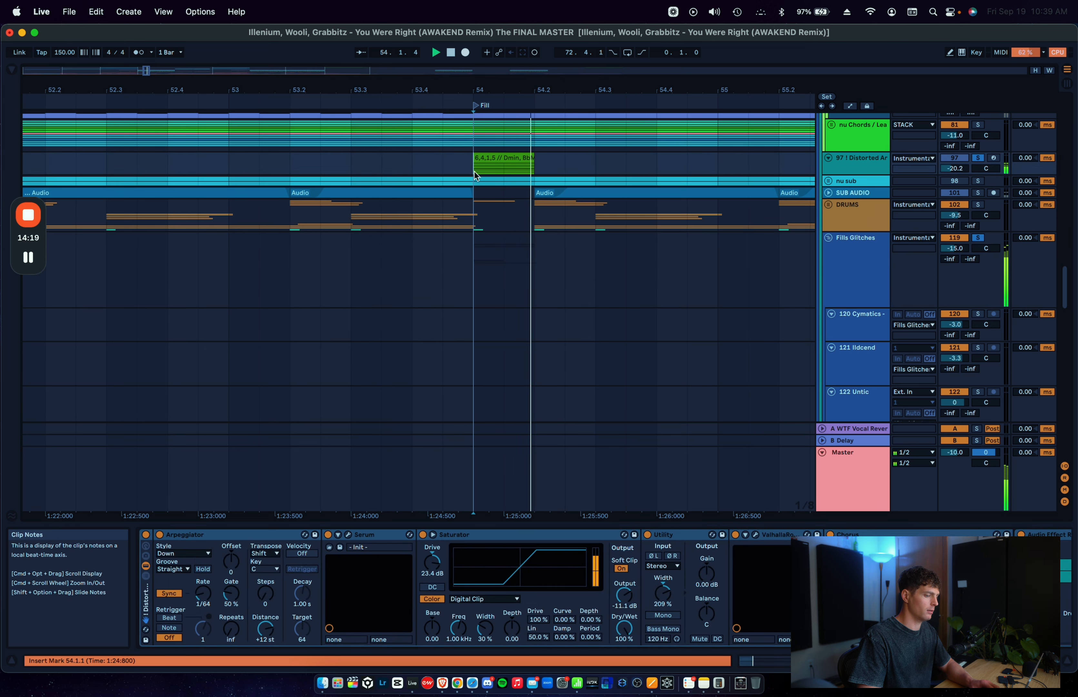
pyautogui.press('space')
pyautogui.press('space')
pyautogui.press('space')
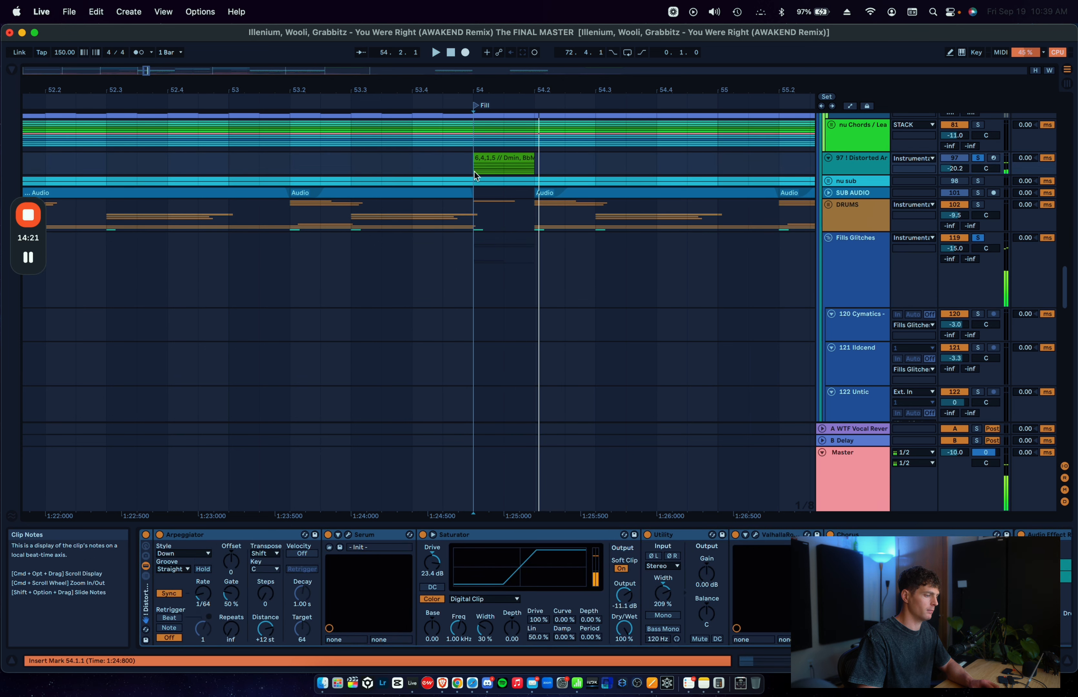
# Step: Solo the Fills track inside the Fills Glitches group and play its clip from 54.1.1
pyautogui.scroll(-10, 474, 172)
pyautogui.click(471, 212)
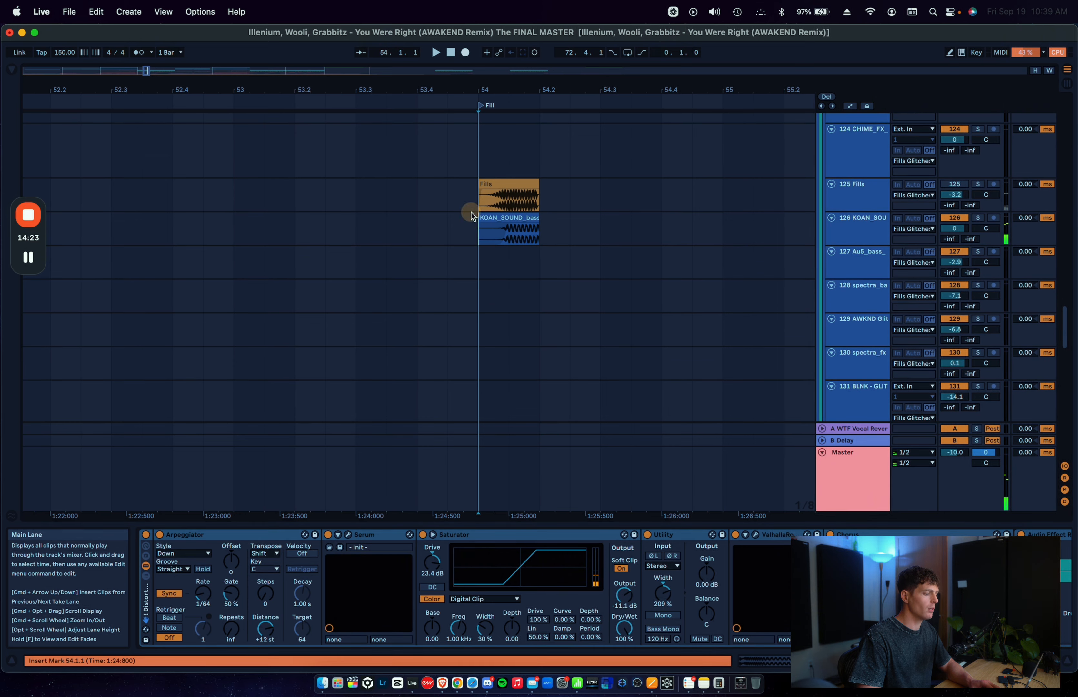
pyautogui.click(472, 213)
pyautogui.scroll(8, 584, 276)
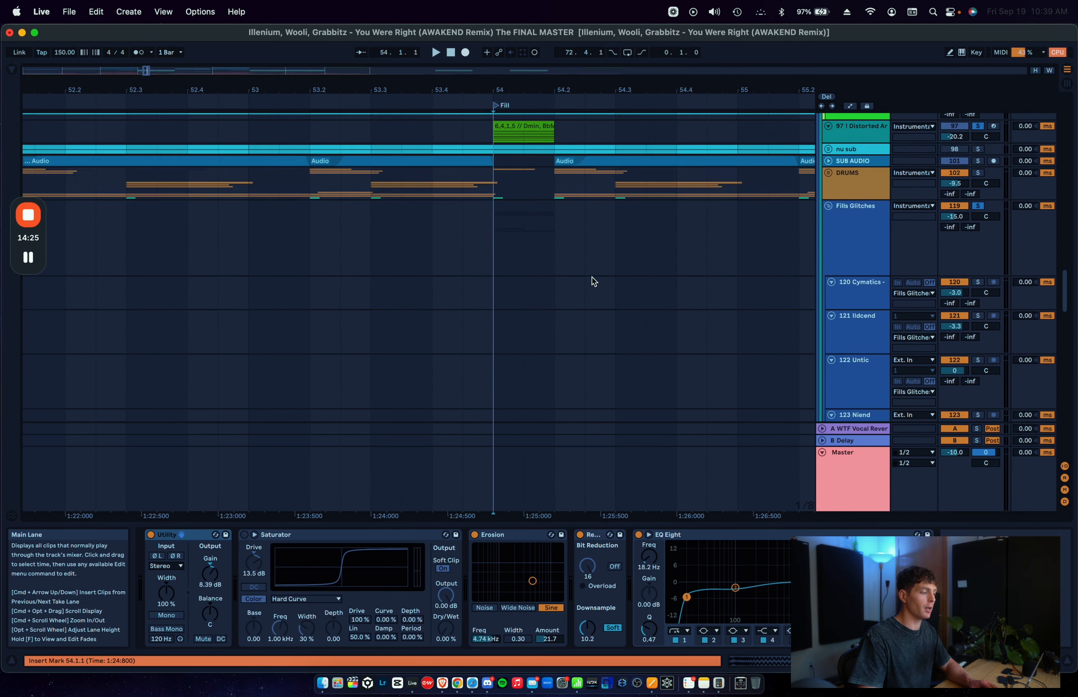
pyautogui.scroll(3, 591, 276)
pyautogui.scroll(-8, 598, 365)
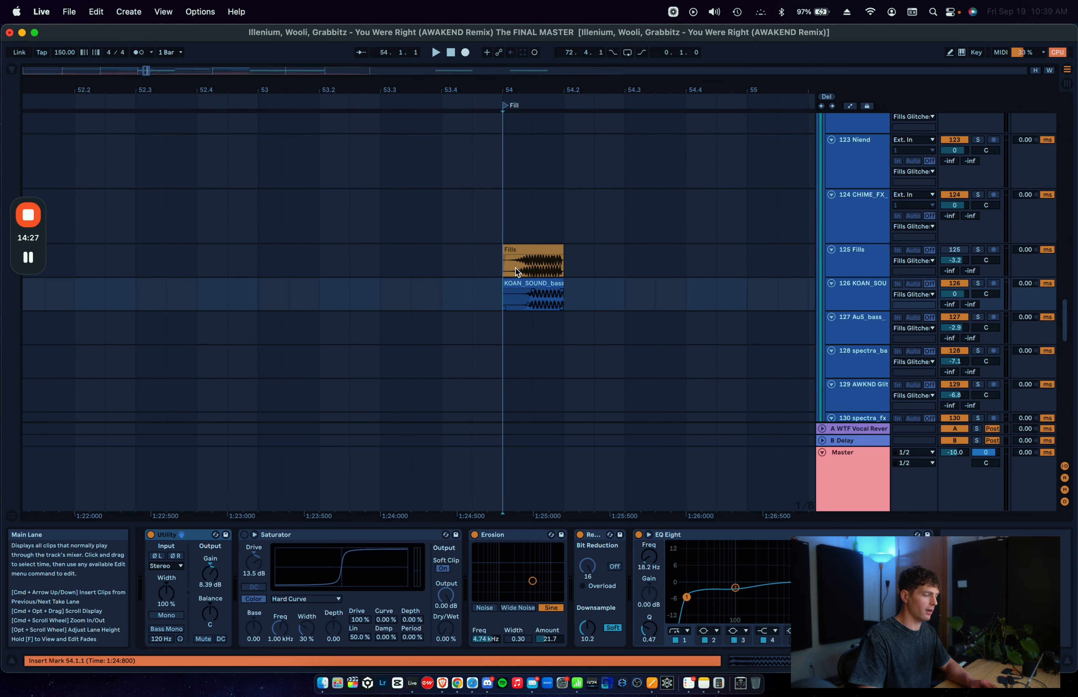
pyautogui.click(517, 271)
pyautogui.press('space')
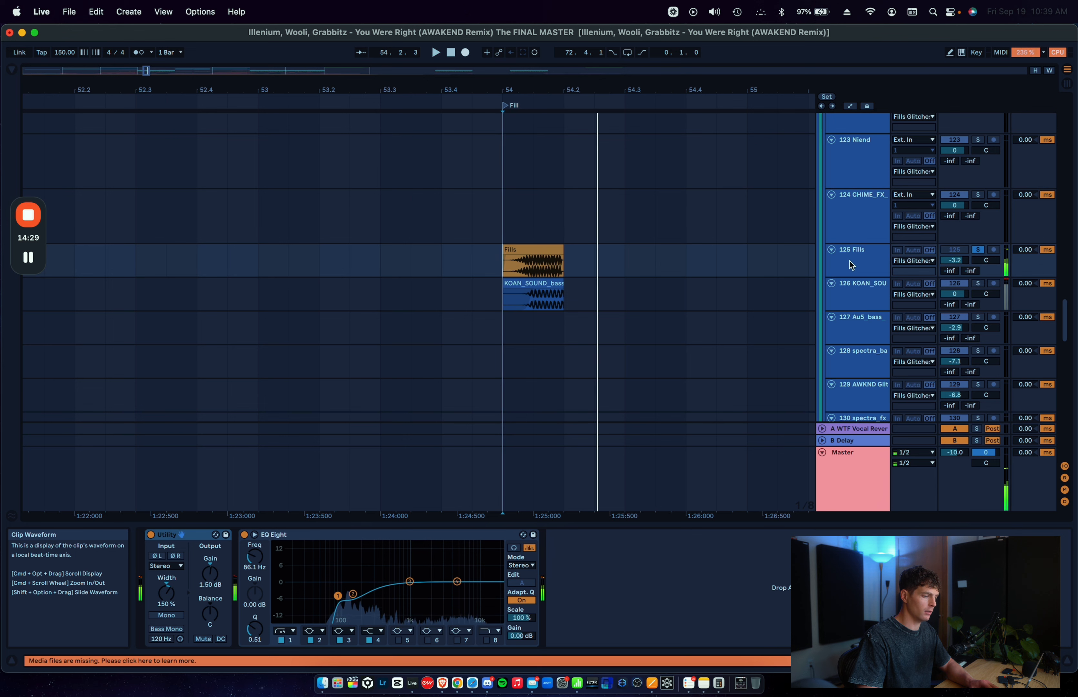
# Step: Fold the Fills track, solo the KOAN_SOUND track and select its bass pitch punch clip at 54.1.1
pyautogui.click(831, 249)
pyautogui.click(501, 282)
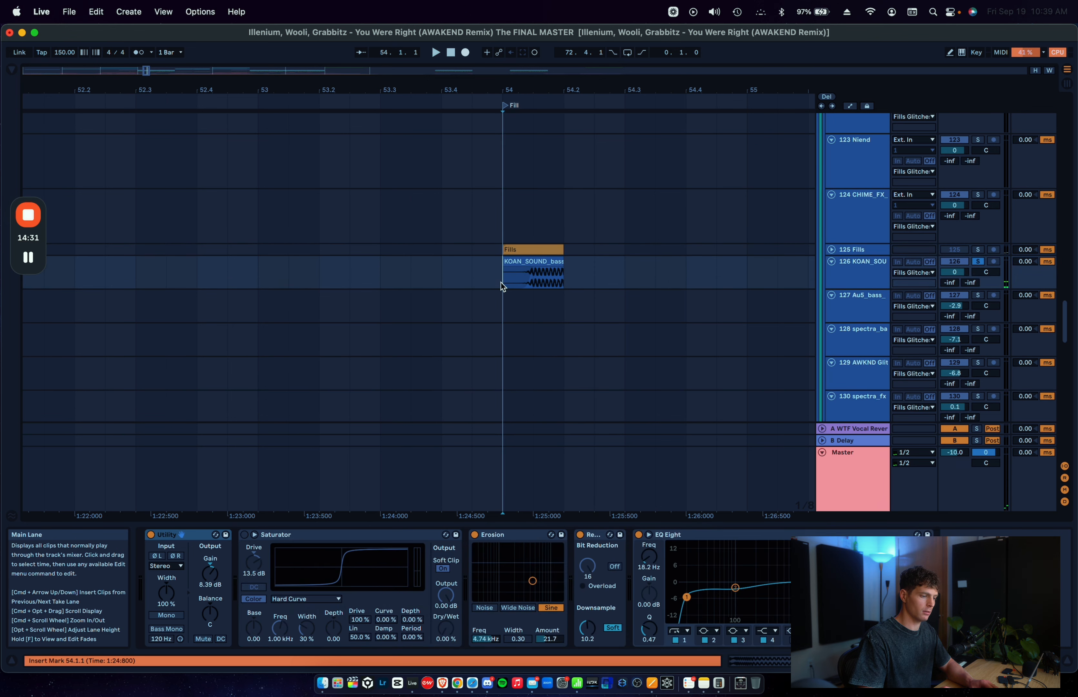
pyautogui.scroll(3, 501, 285)
pyautogui.click(529, 258)
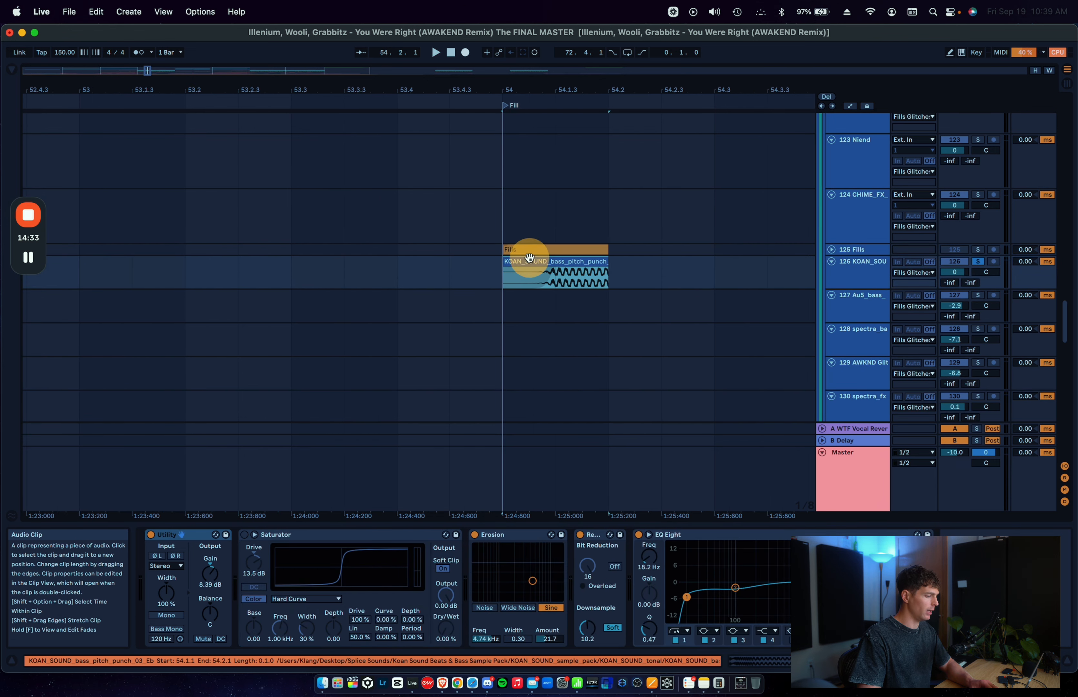
# Step: Play the KOAN_SOUND clip, fold its Saturator device and move Utility to directly after Saturator
pyautogui.doubleClick(277, 537)
pyautogui.press('space')
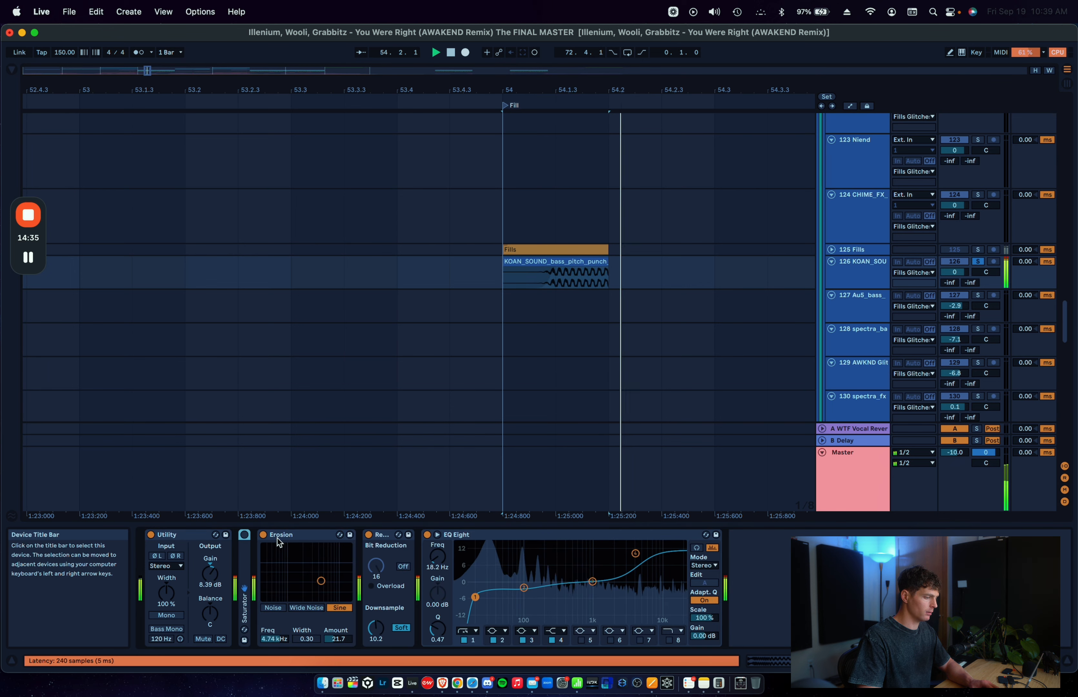
pyautogui.press('space')
pyautogui.press('space')
pyautogui.moveTo(187, 534); pyautogui.dragTo(262, 541)
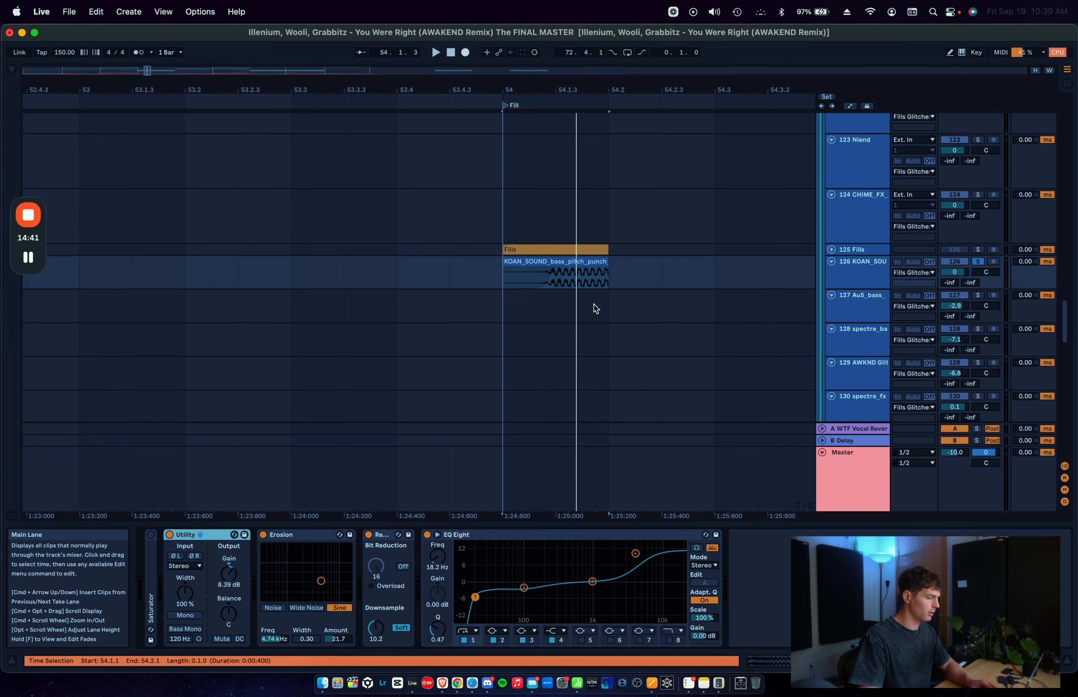
# Step: Deactivate Utility, Erosion, Redux and EQ Eight together and play the unprocessed KOAN_SOUND clip
pyautogui.click(474, 534)
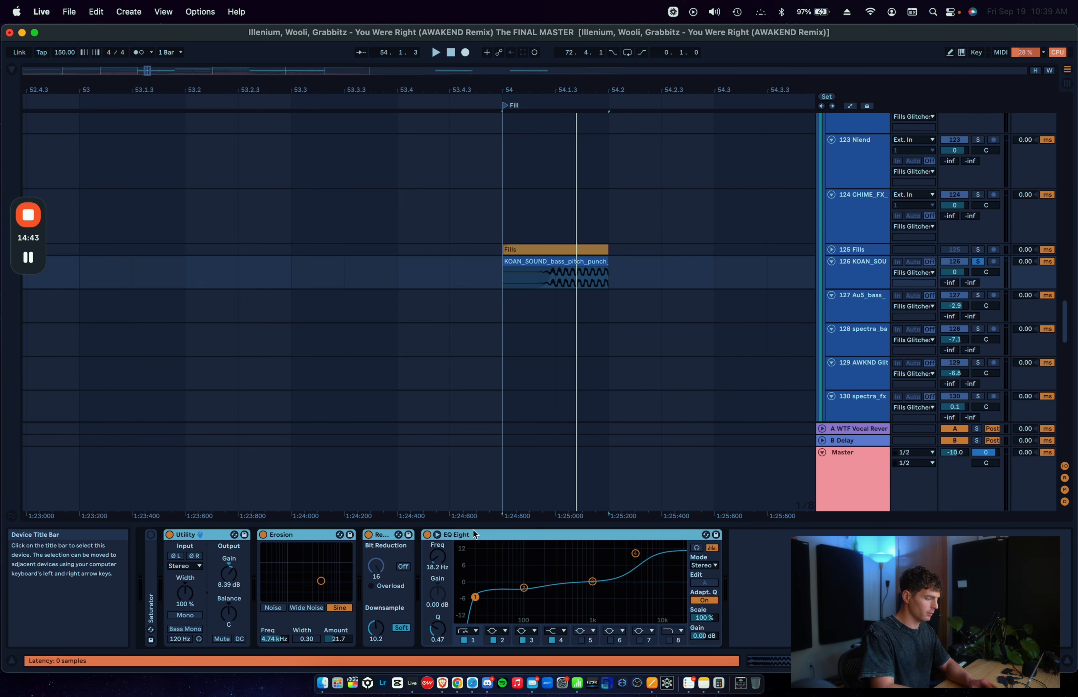
pyautogui.click(512, 250)
pyautogui.press('space')
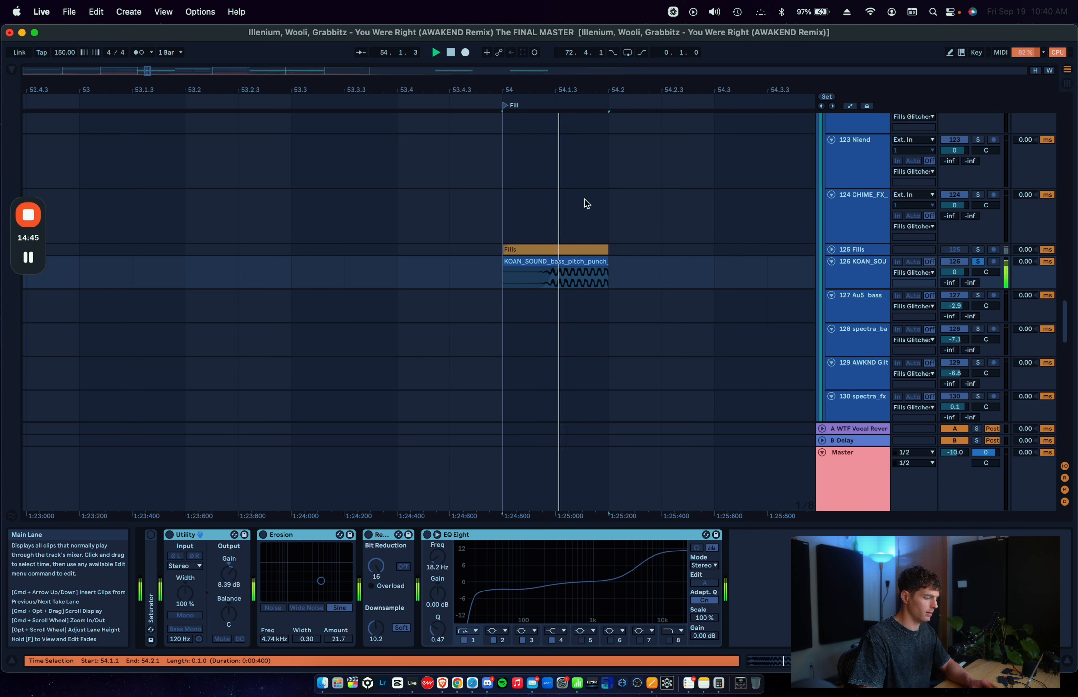
pyautogui.click(571, 248)
pyautogui.hscroll(1, 525, 263)
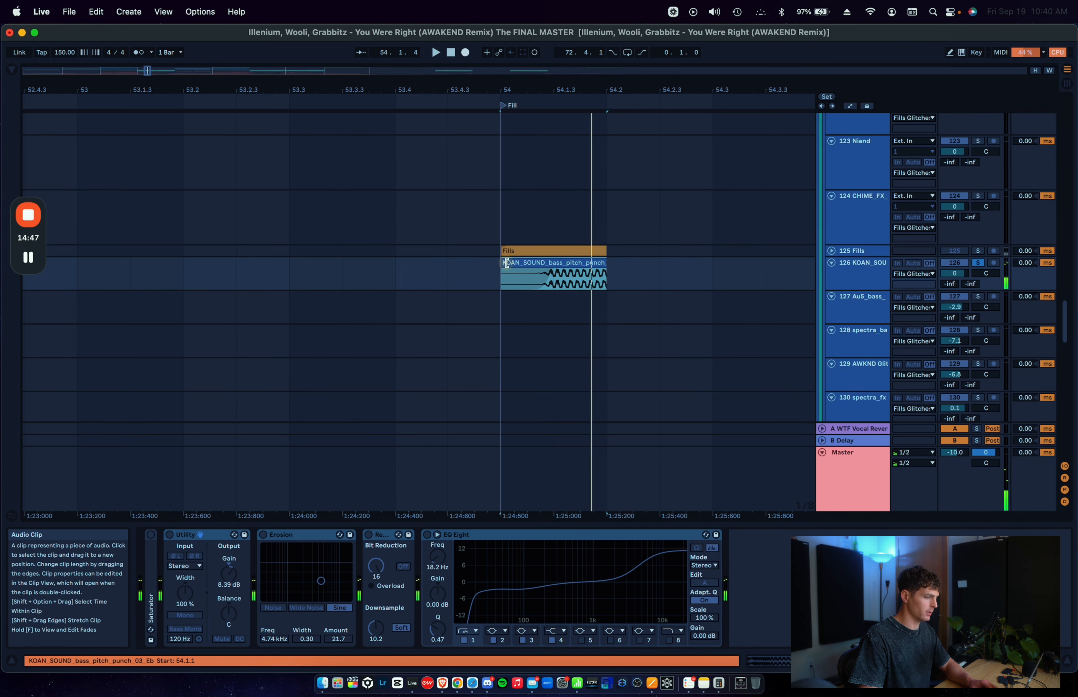
# Step: Extend the KOAN_SOUND clip to its full sample, move it to start at 54.1.1 and play it
pyautogui.moveTo(504, 263); pyautogui.dragTo(286, 257)
pyautogui.moveTo(601, 265); pyautogui.dragTo(712, 264)
pyautogui.click(426, 264)
pyautogui.click(535, 263)
pyautogui.press('space')
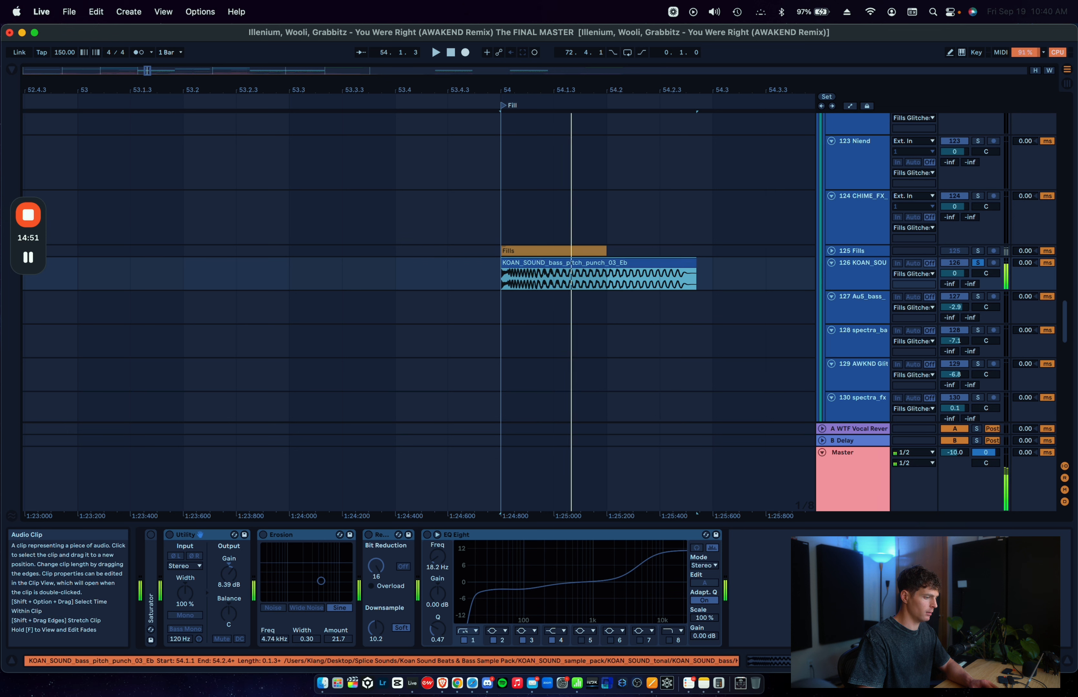
pyautogui.press('space')
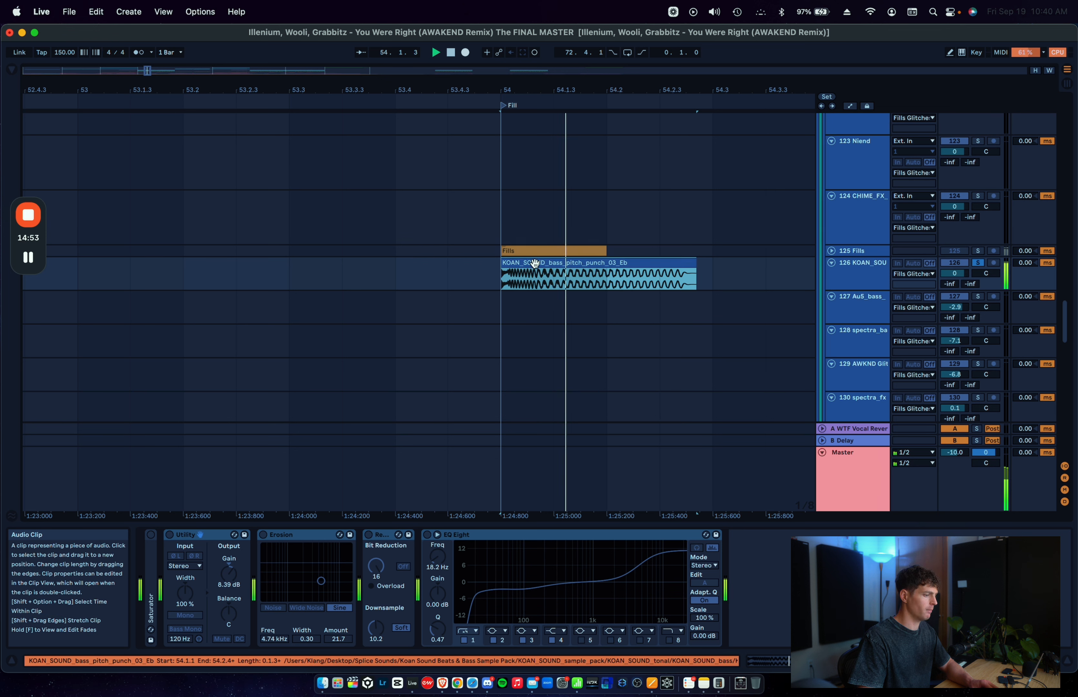
pyautogui.press('space')
# Step: Undo the KOAN_SOUND clip's extension and move, and return the insert marker to 54.1.1
pyautogui.press('super+z')
pyautogui.click(502, 278)
pyautogui.press('super+z')
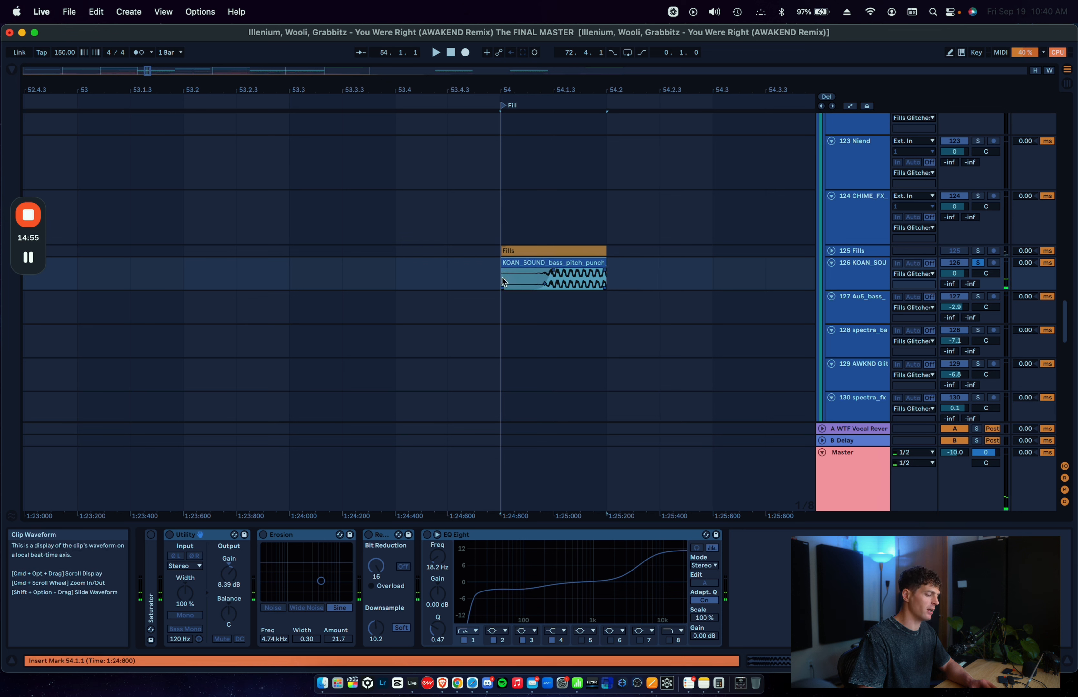
# Step: Reactivate Utility and Erosion, leave Redux and EQ Eight off, and play the KOAN_SOUND clip
pyautogui.click(172, 538)
pyautogui.click(292, 534)
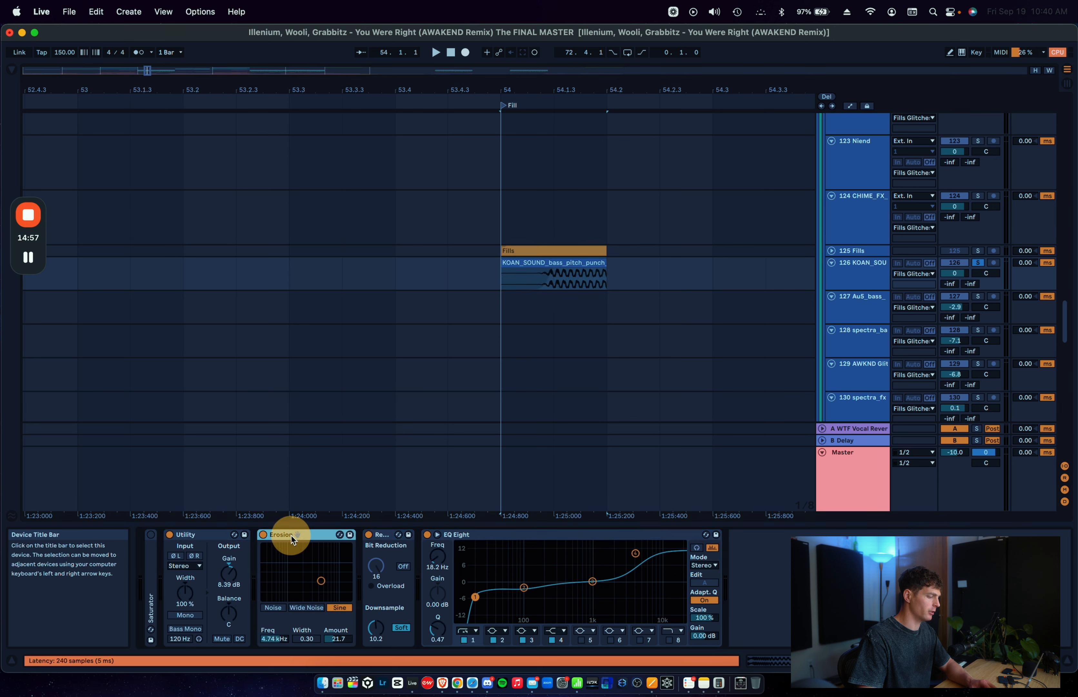
pyautogui.click(440, 534)
pyautogui.click(388, 536)
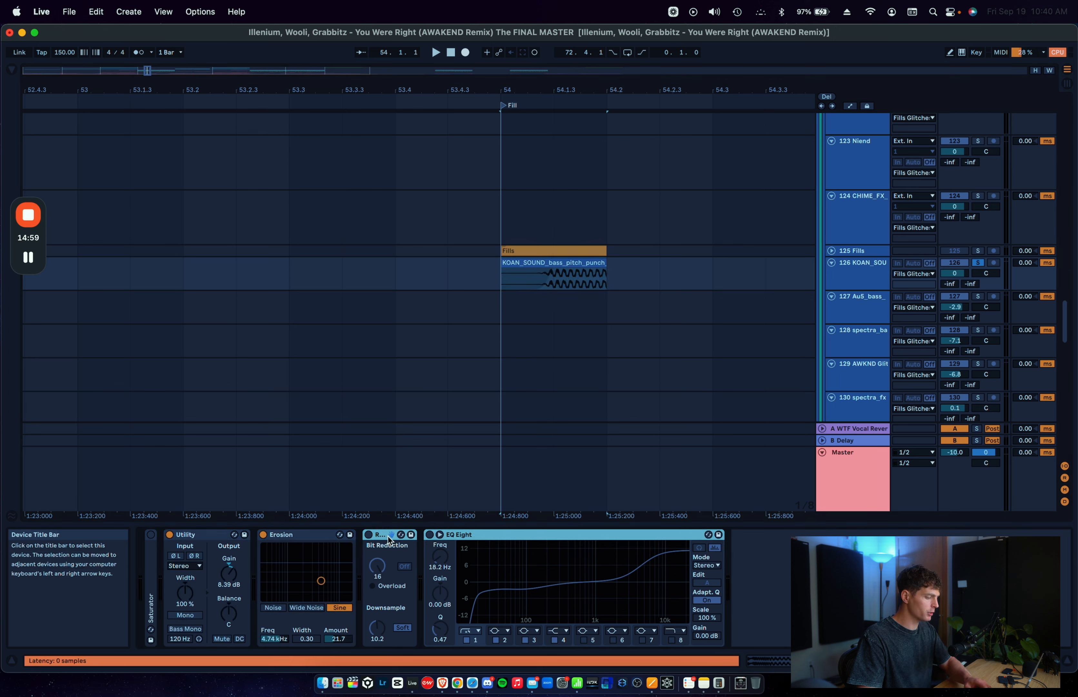
pyautogui.click(306, 537)
pyautogui.press('space')
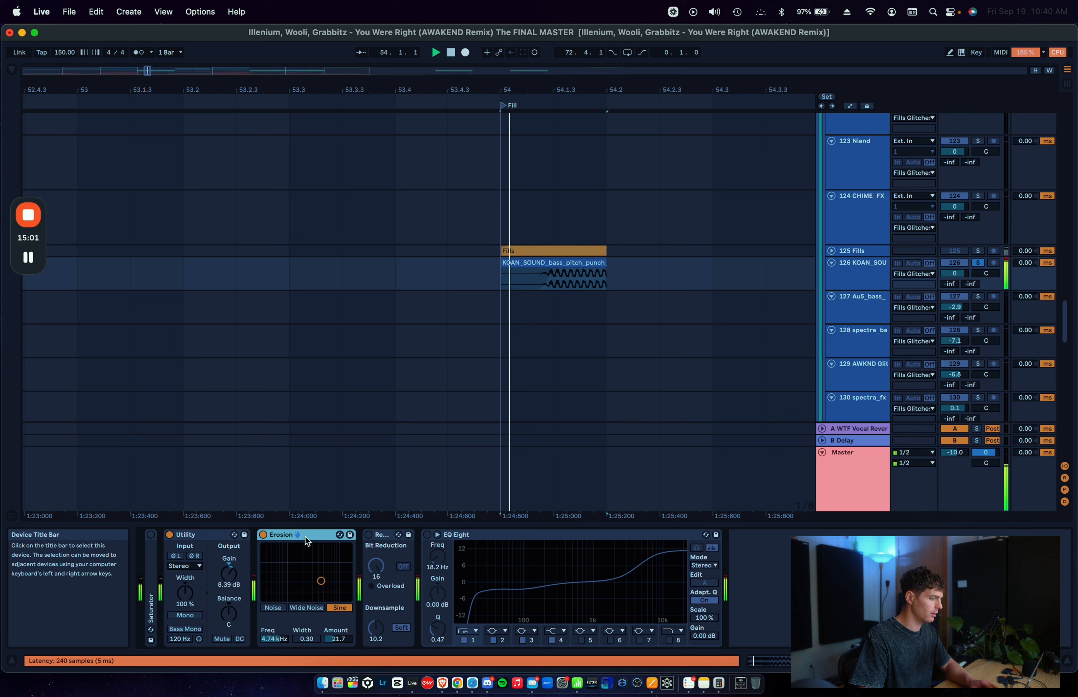
# Step: Reactivate Redux and EQ Eight one after the other while auditioning the KOAN_SOUND clip
pyautogui.click(380, 536)
pyautogui.click(369, 534)
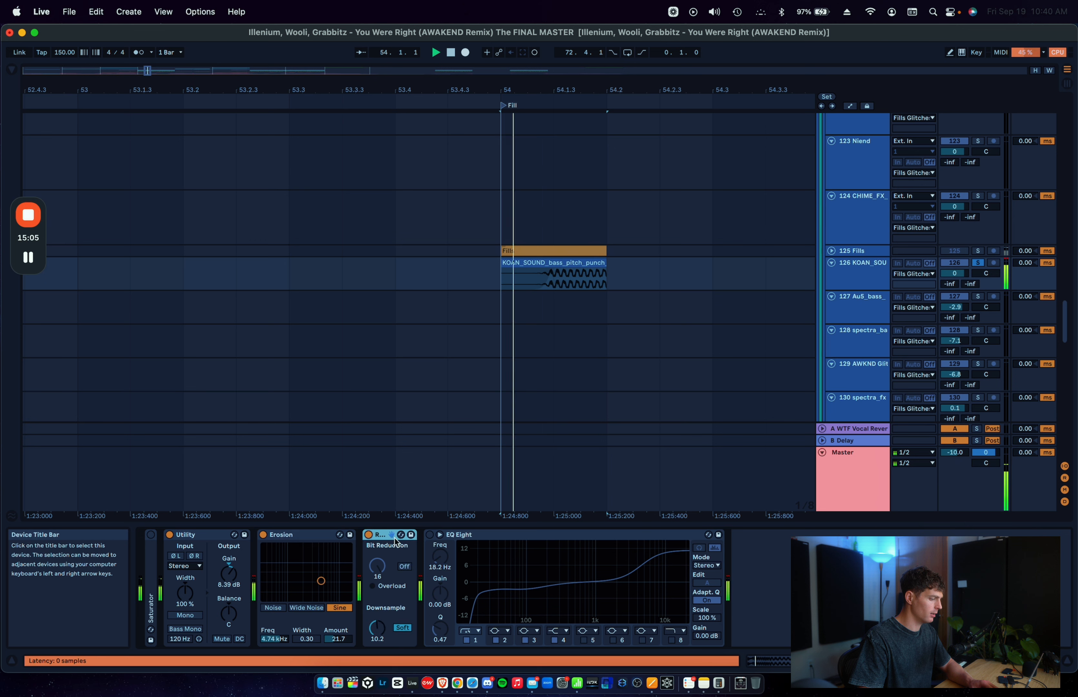
pyautogui.click(429, 534)
pyautogui.click(470, 537)
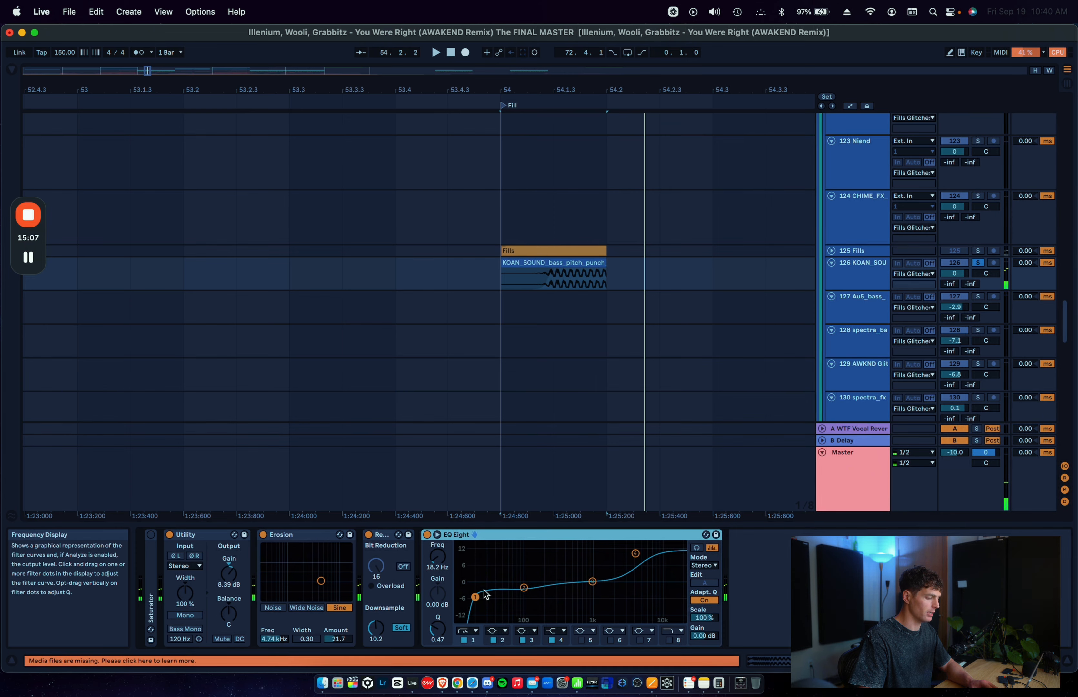
# Step: Point out the low cut and high boost in EQ Eight and play the fully processed clip
pyautogui.moveTo(469, 581); pyautogui.dragTo(496, 620)
pyautogui.moveTo(612, 557); pyautogui.dragTo(673, 522)
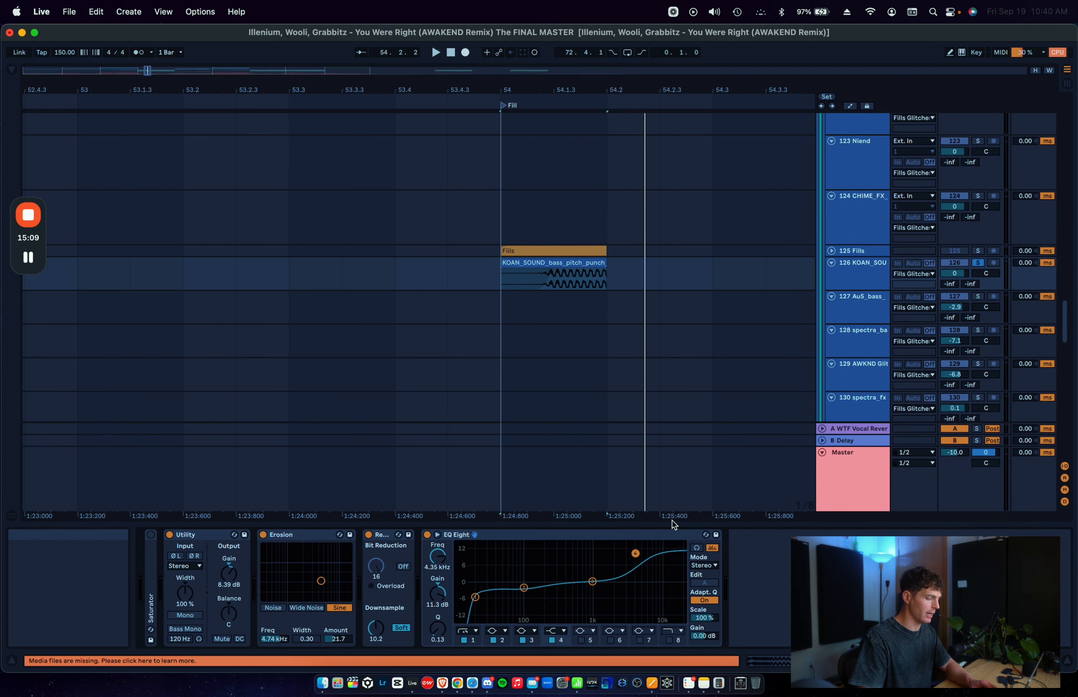
pyautogui.press('space')
pyautogui.press('space')
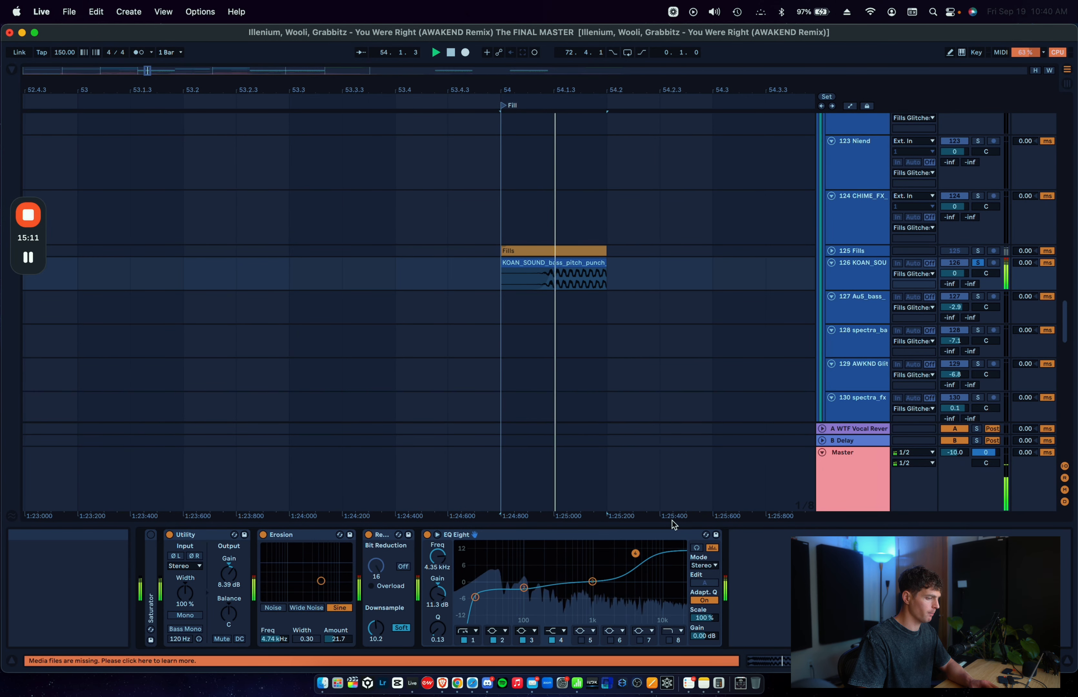
pyautogui.press('space')
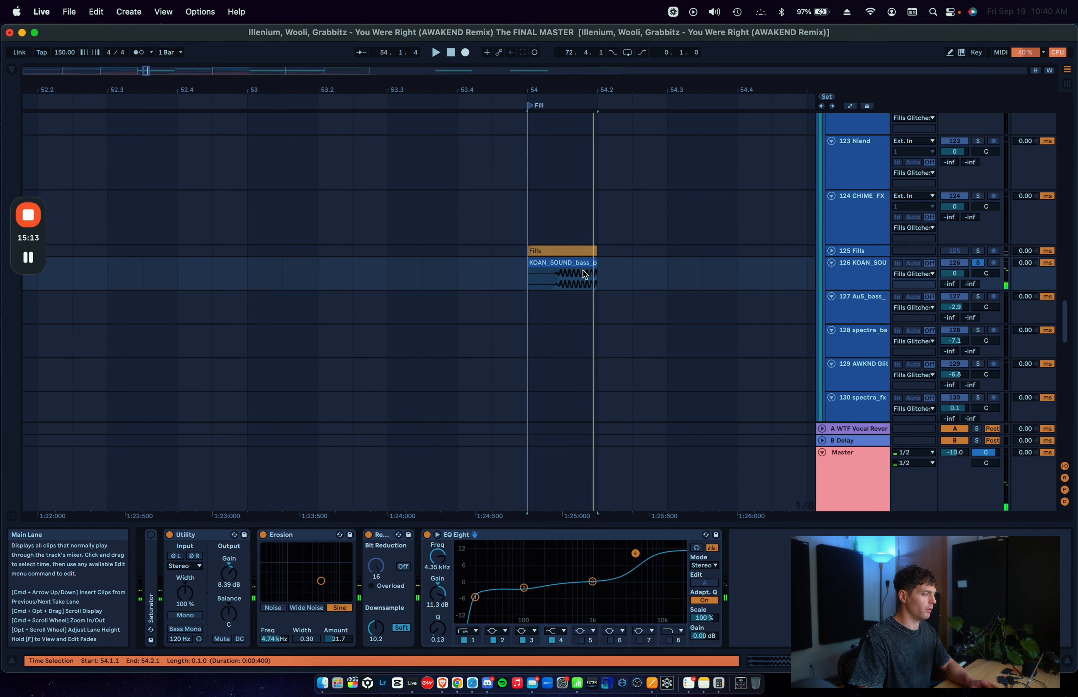
# Step: Inspect the KOAN_SOUND clip's warp and pitch settings, return to its devices and view the WHAT track's clips
pyautogui.doubleClick(581, 261)
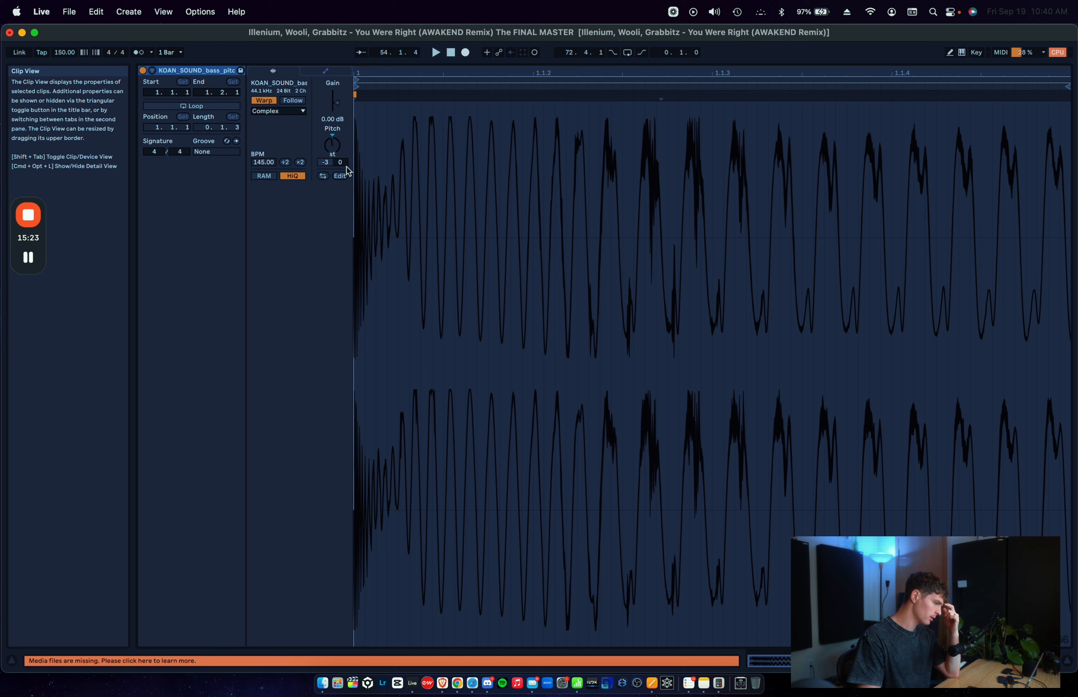
pyautogui.hotkey('shift', 'Tab')
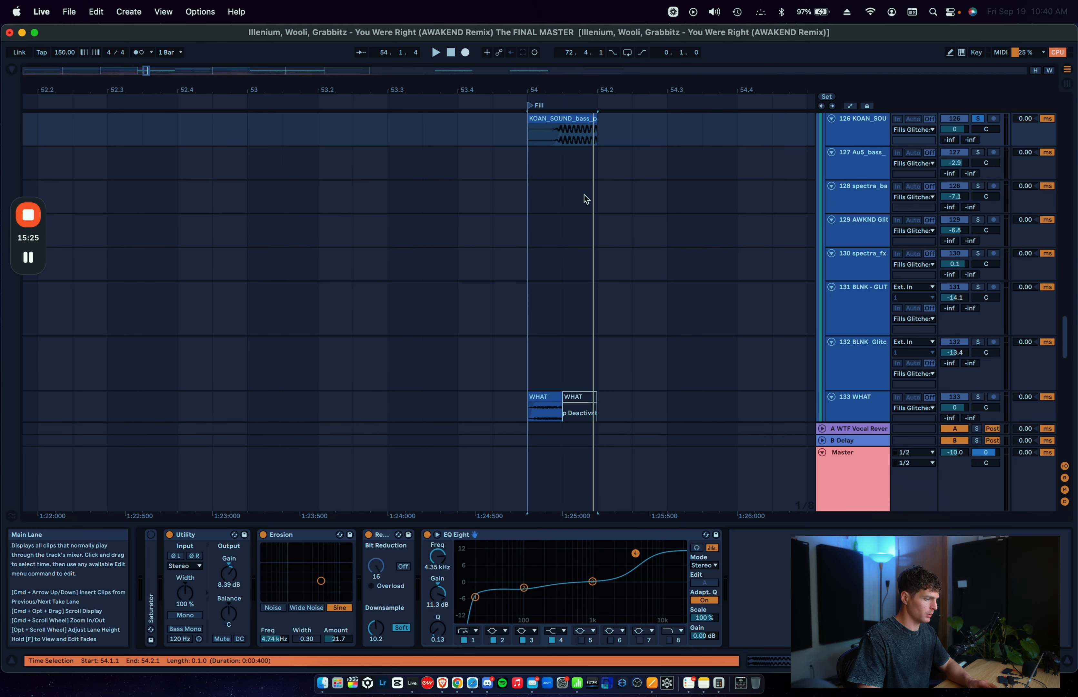
pyautogui.scroll(-5, 586, 226)
pyautogui.scroll(5, 587, 255)
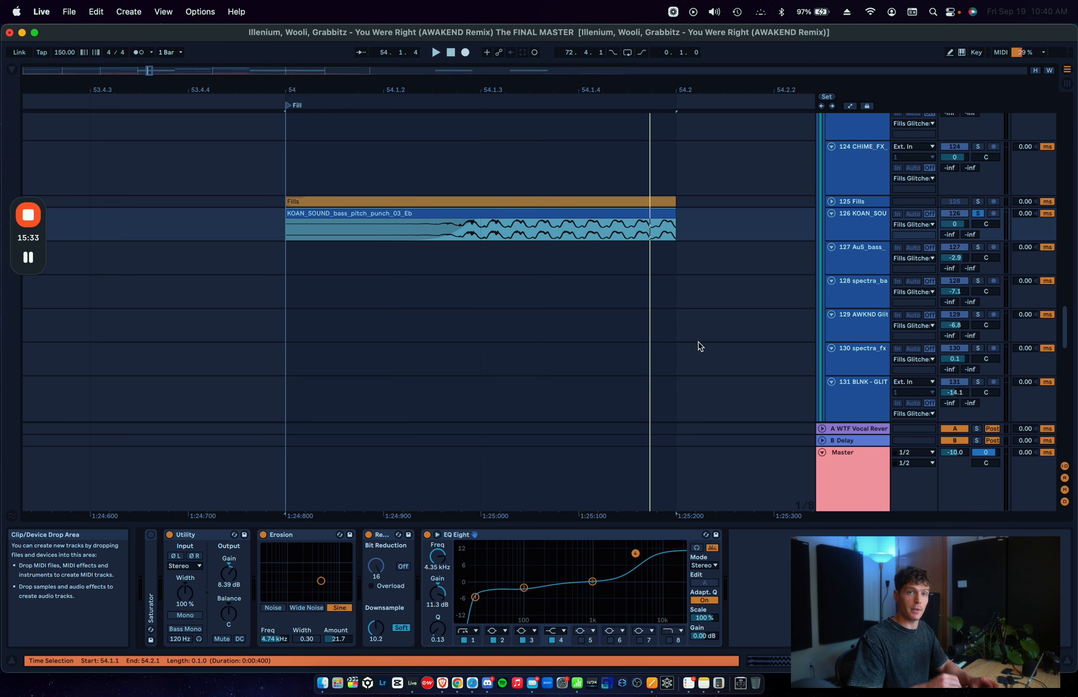
pyautogui.doubleClick(556, 216)
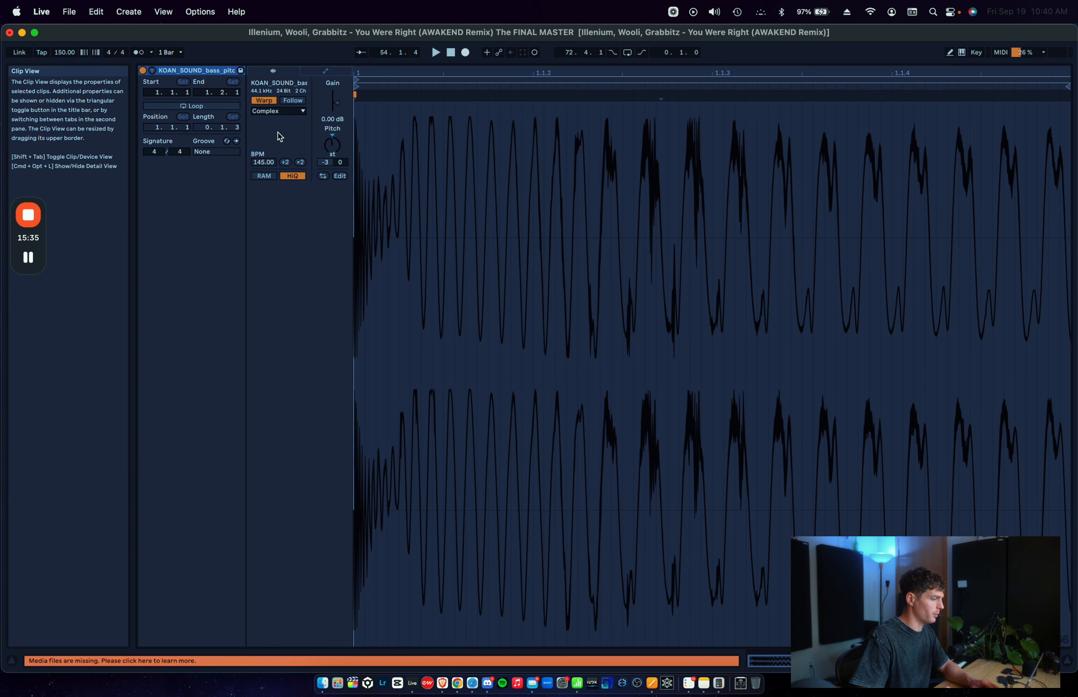
pyautogui.click(960, 660)
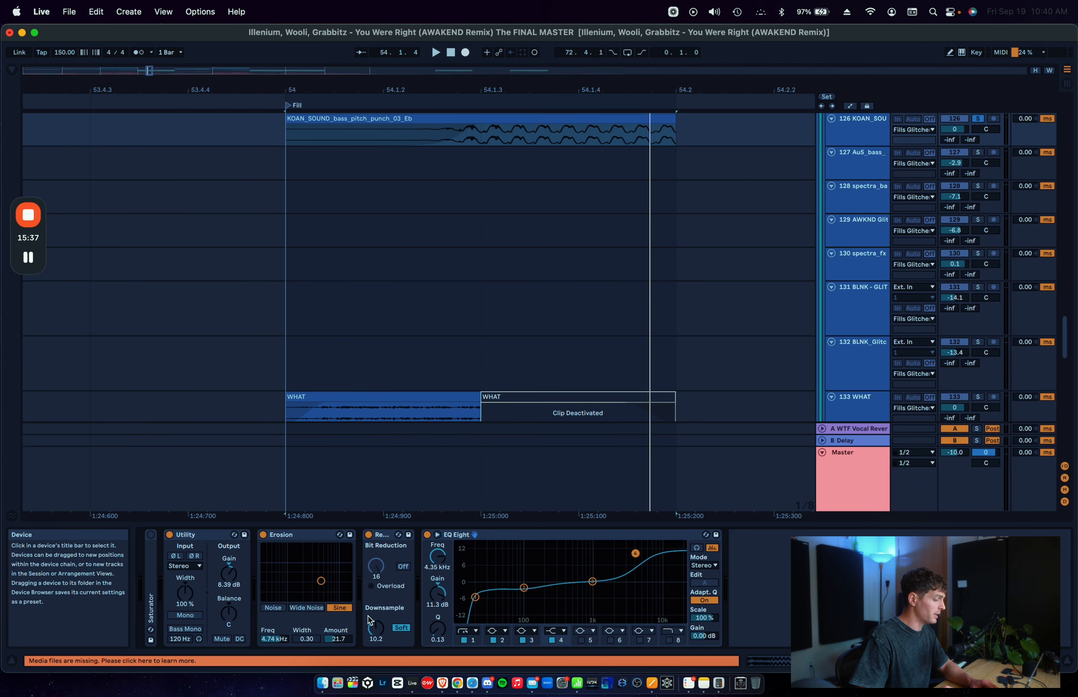
# Step: Point out Erosion and EQ Eight on the KOAN_SOUND track and turn off the track's solo
pyautogui.scroll(2, 456, 262)
pyautogui.scroll(-1, 456, 261)
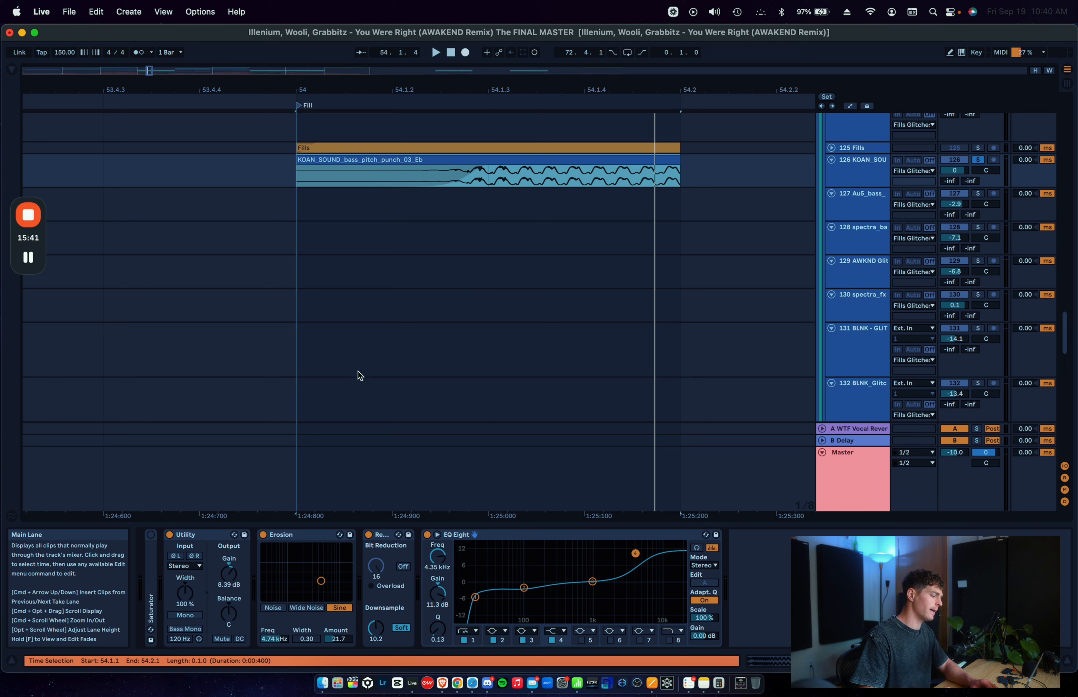
pyautogui.click(304, 535)
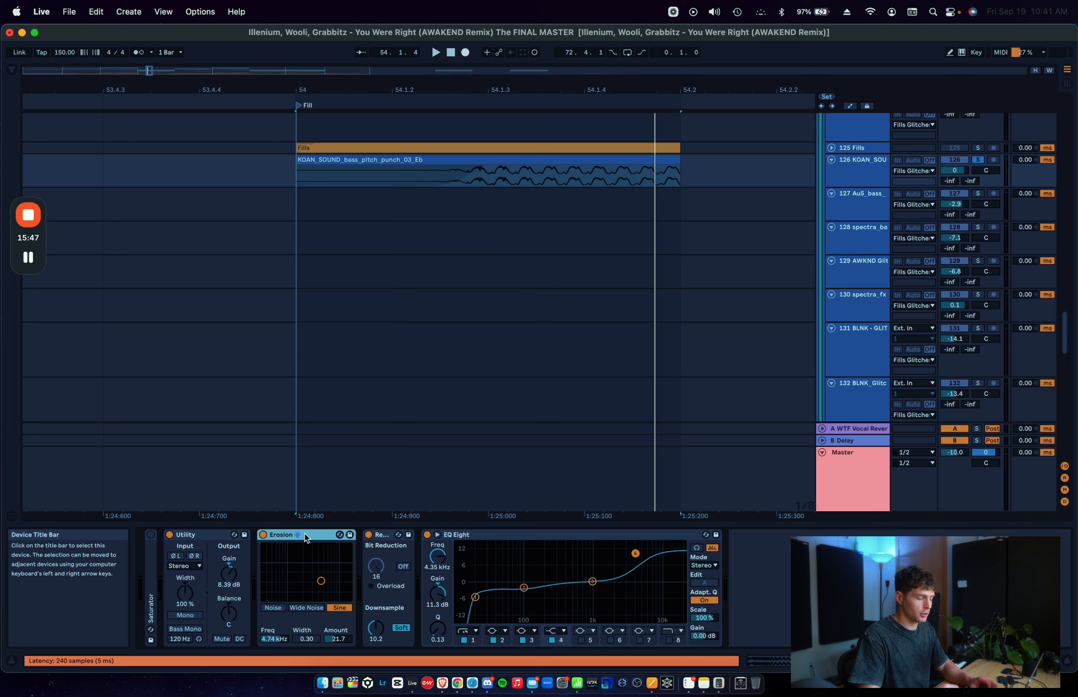
pyautogui.click(491, 534)
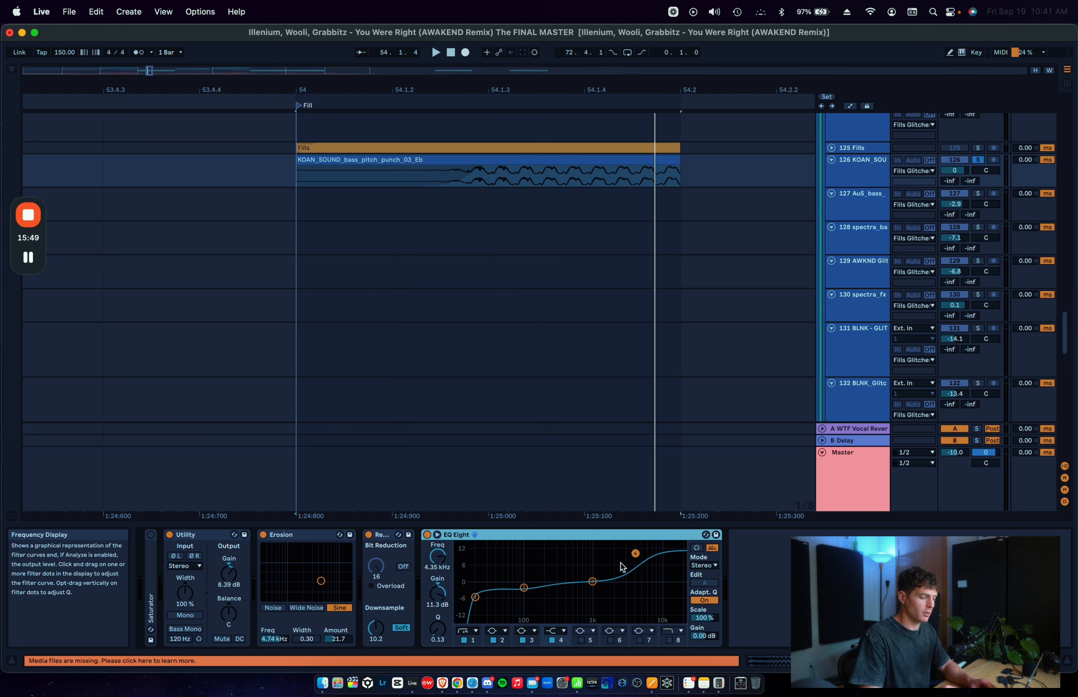
pyautogui.scroll(-5, 607, 337)
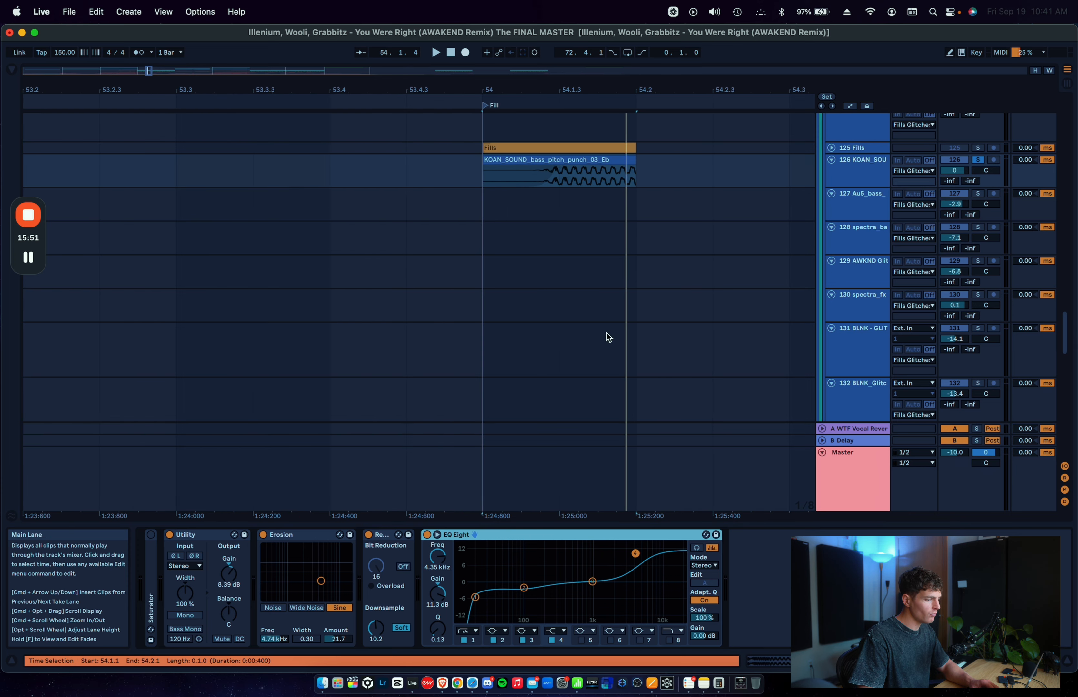
pyautogui.press('s')
# Step: Solo the WHAT track and play its active clip from bar 54
pyautogui.scroll(-2, 608, 337)
pyautogui.scroll(-5, 607, 337)
pyautogui.hscroll(1, 606, 337)
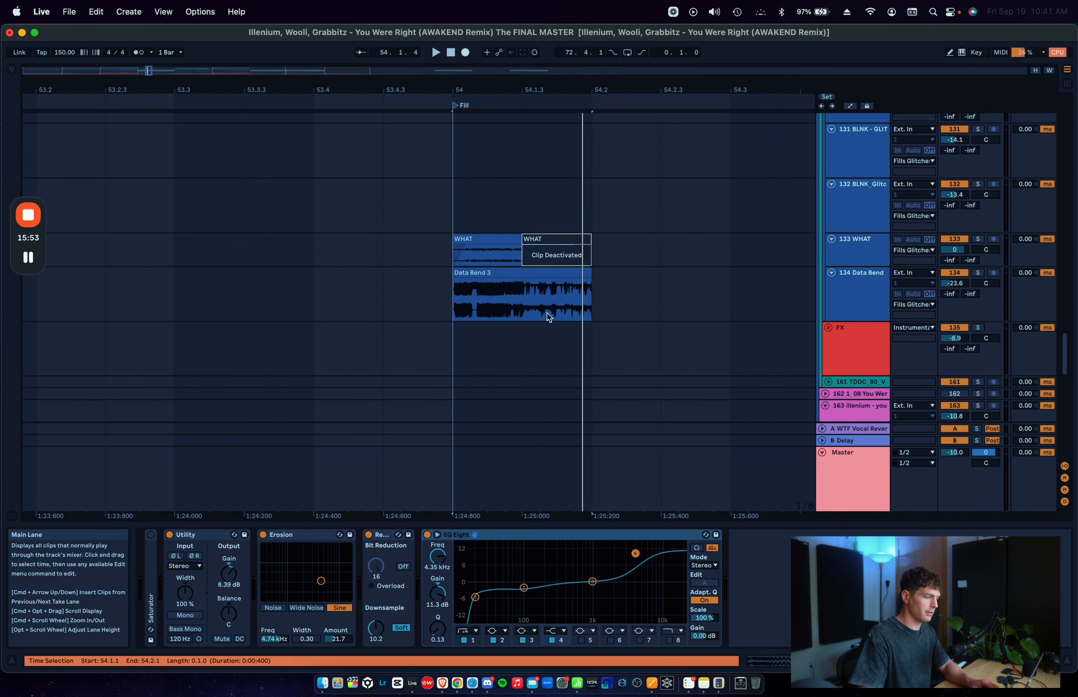
pyautogui.click(475, 237)
pyautogui.press('s')
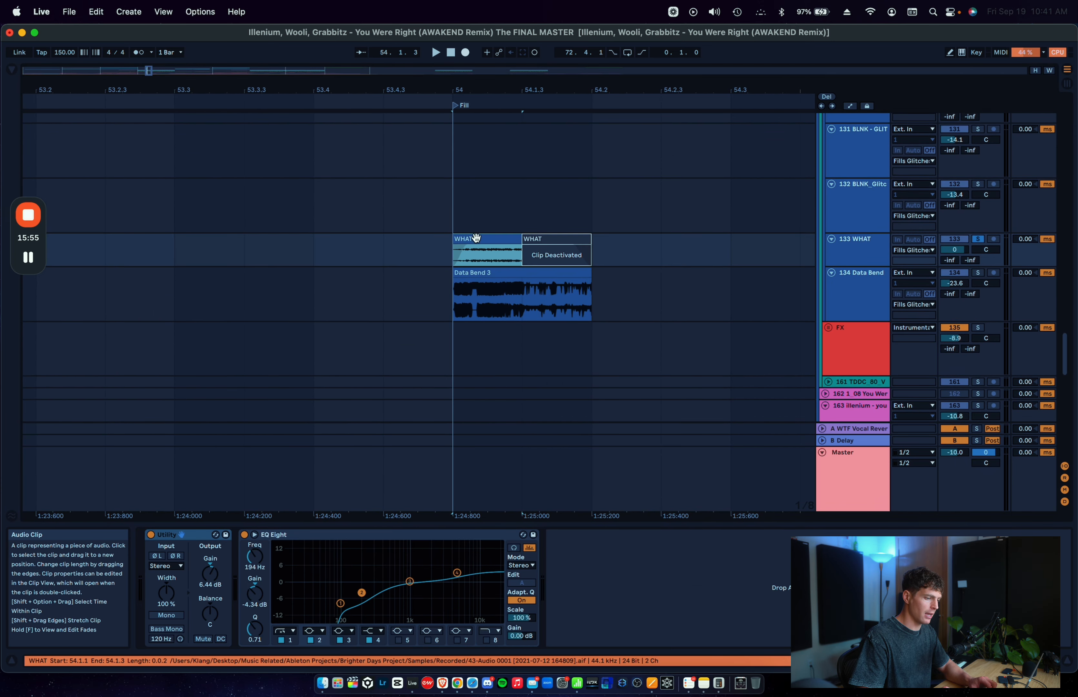
pyautogui.press('space')
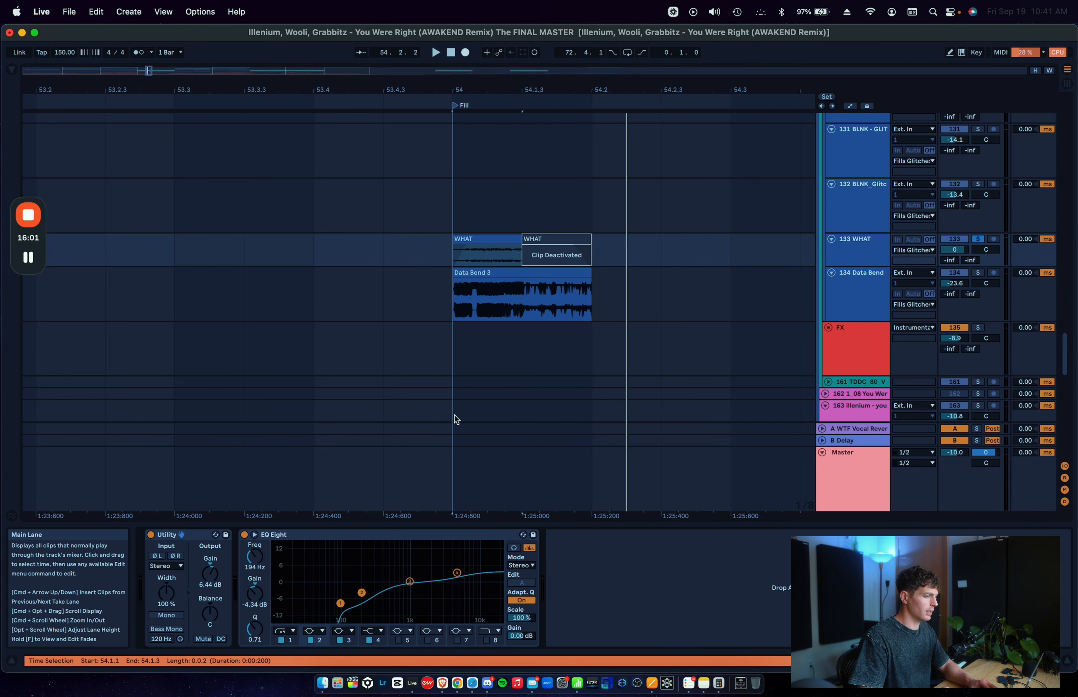
# Step: Solo the Data Bend track instead and play the Data Bend 3 clip from bar 54
pyautogui.scroll(10, 453, 415)
pyautogui.click(503, 256)
pyautogui.scroll(-10, 503, 256)
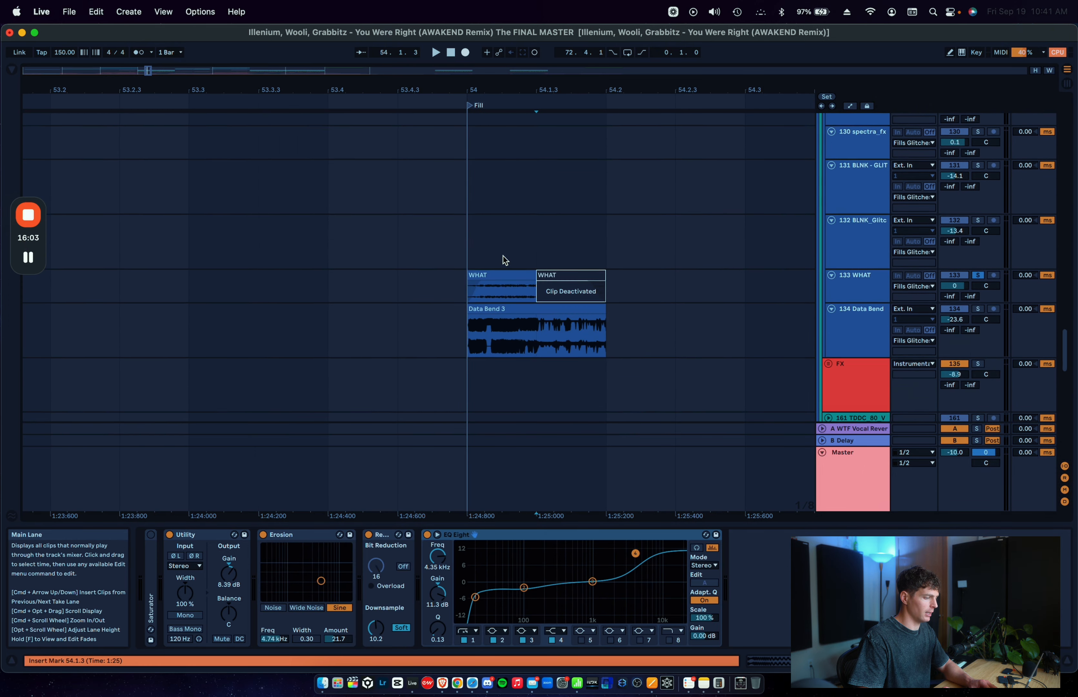
pyautogui.click(462, 257)
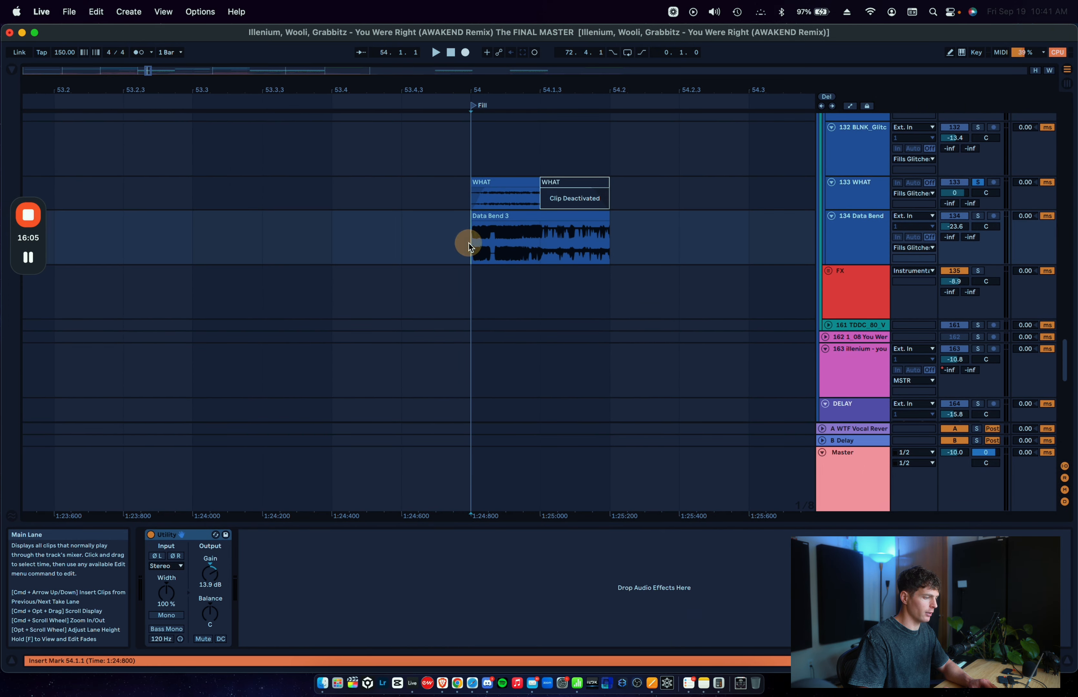
pyautogui.press('space')
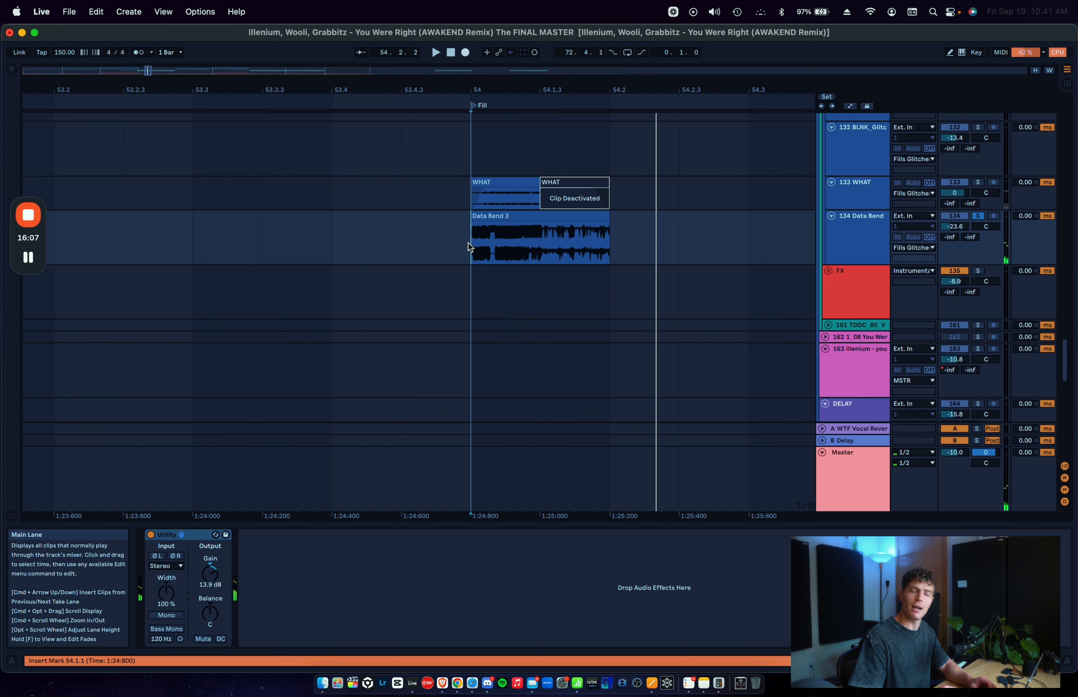
pyautogui.scroll(1, 469, 242)
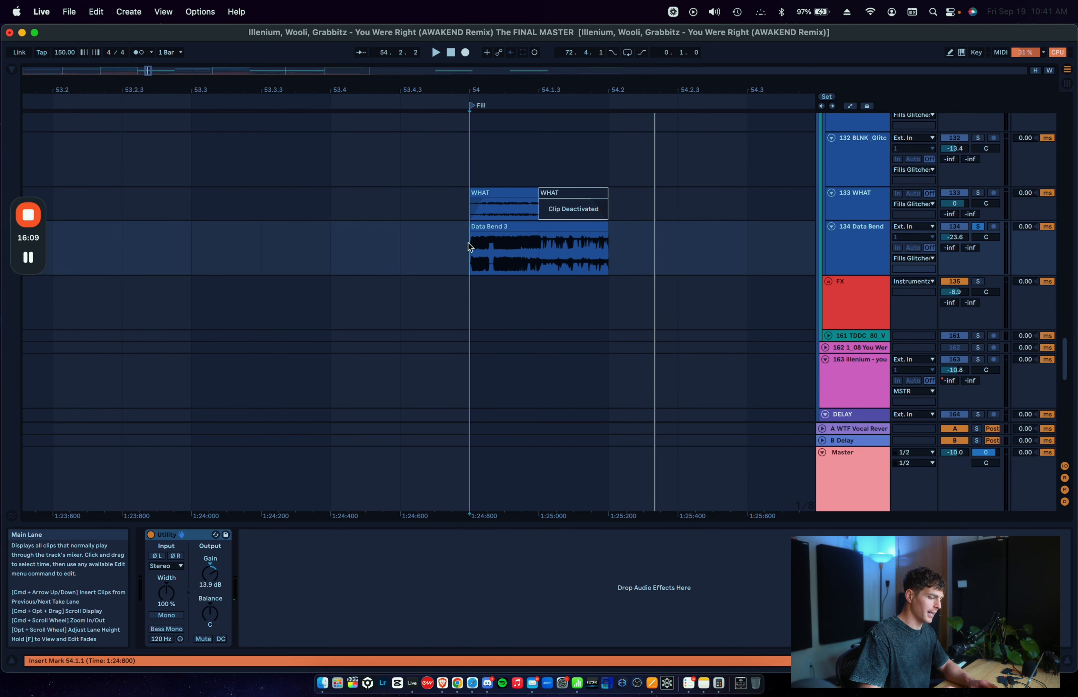
# Step: Solo the WHAT and Data Bend tracks together and play both clips from bar 54
pyautogui.press('space')
pyautogui.press('space')
pyautogui.click(860, 246)
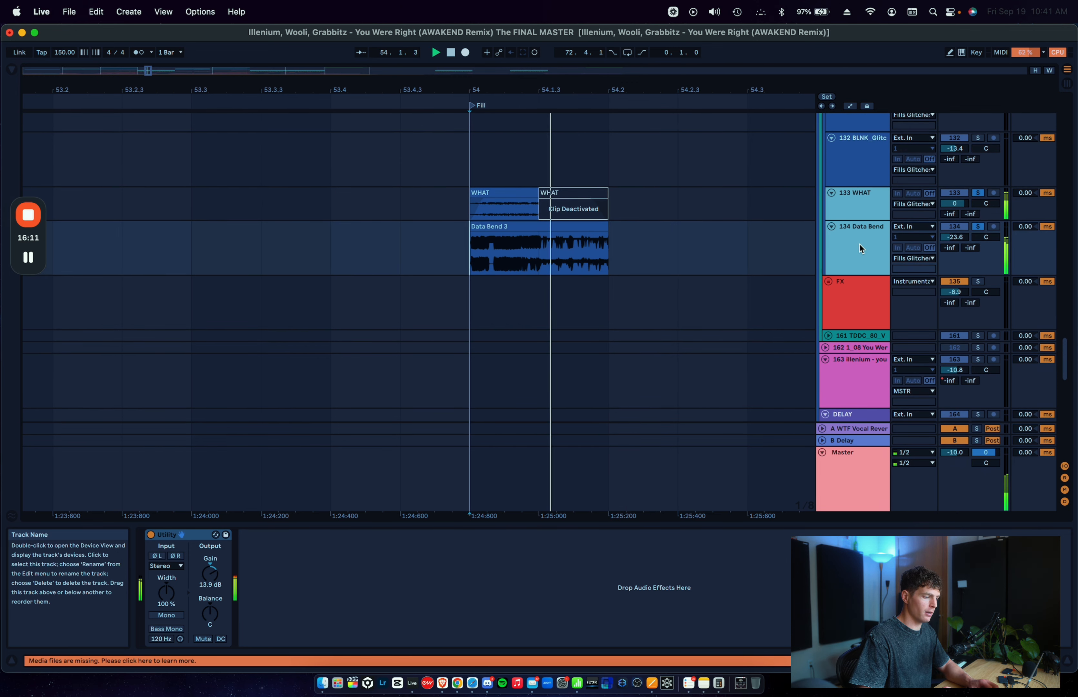
# Step: Add the KOAN_SOUND track to the soloed WHAT and Data Bend tracks and play the combined layers from bar 54
pyautogui.scroll(10, 986, 206)
pyautogui.click(984, 209)
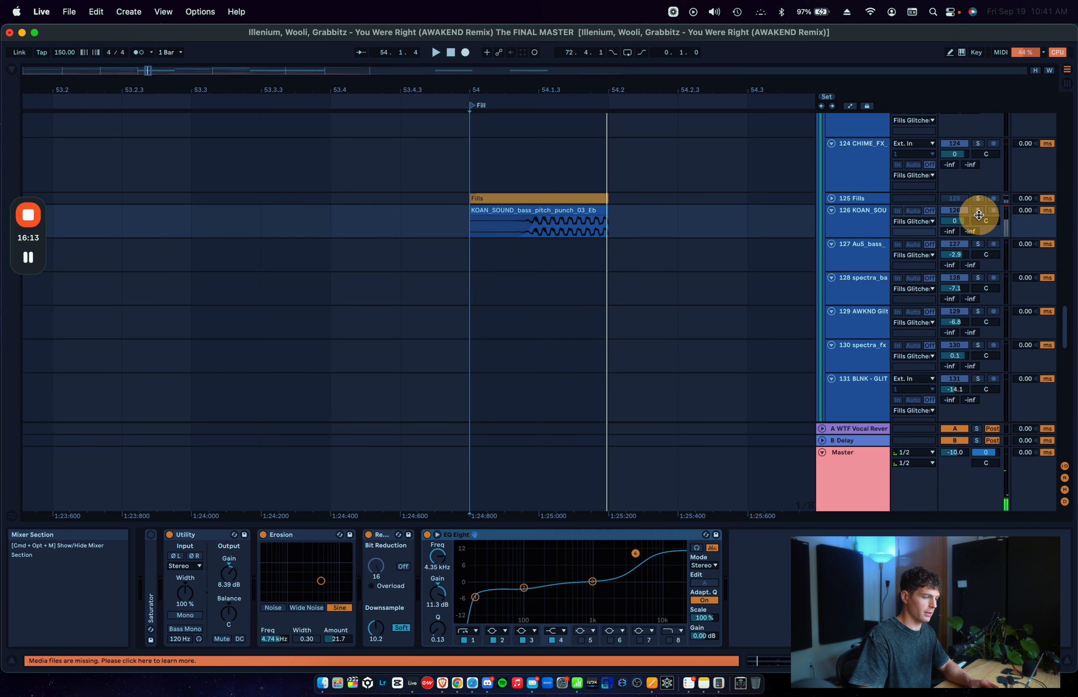
pyautogui.press('space')
pyautogui.press('space')
pyautogui.press('space')
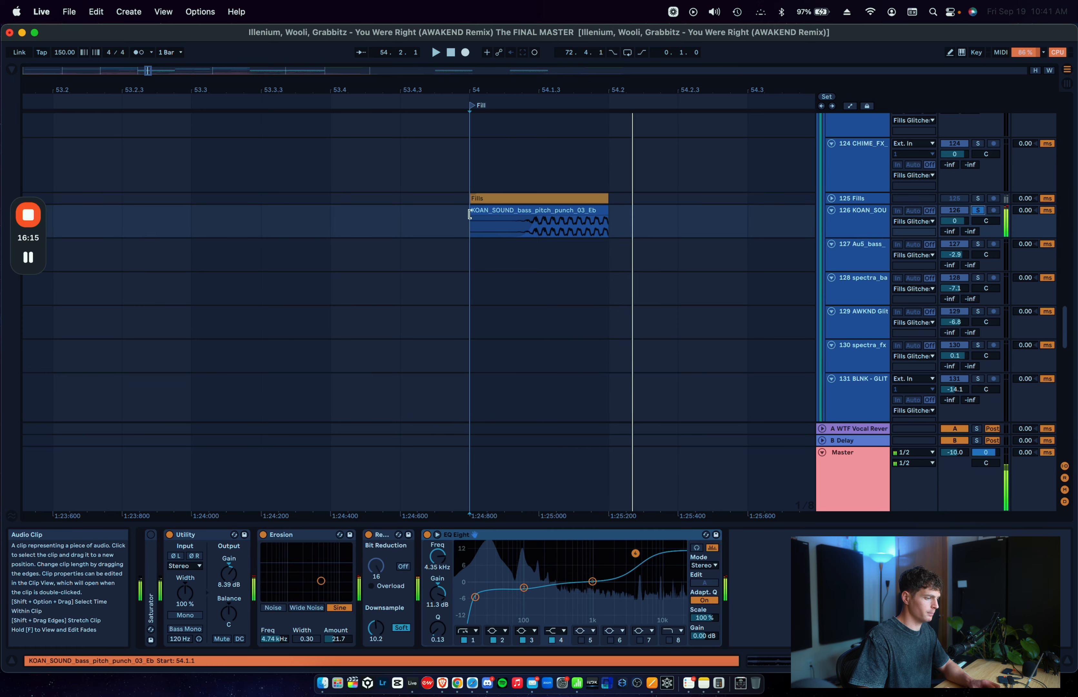
pyautogui.scroll(-15, 469, 215)
pyautogui.scroll(15, 470, 216)
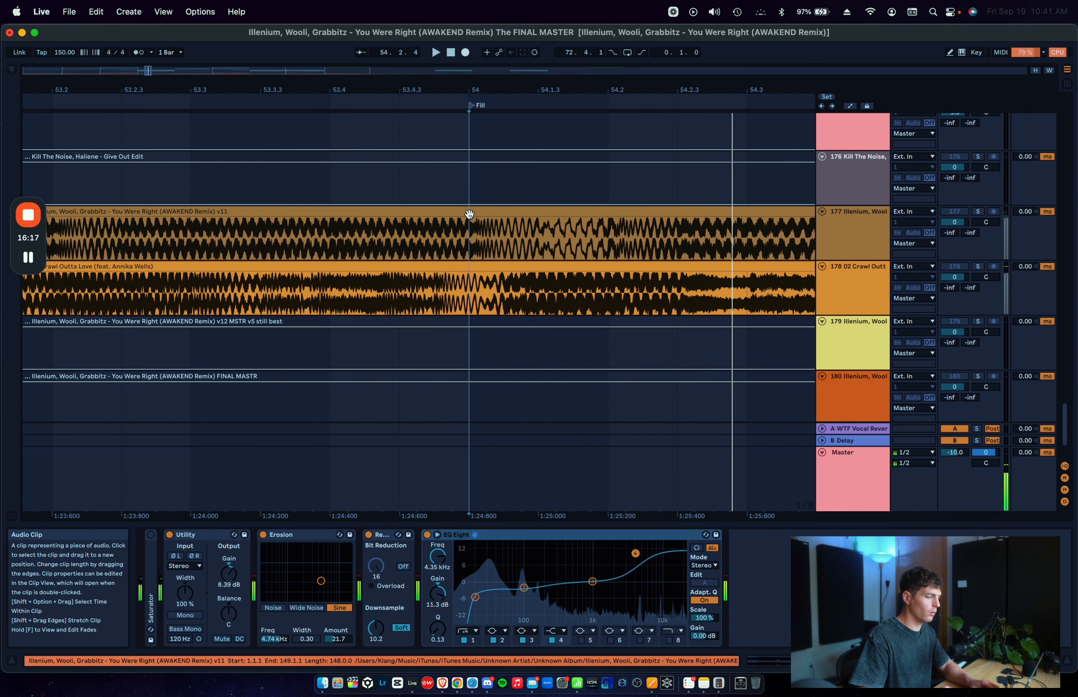
pyautogui.scroll(-3, 469, 217)
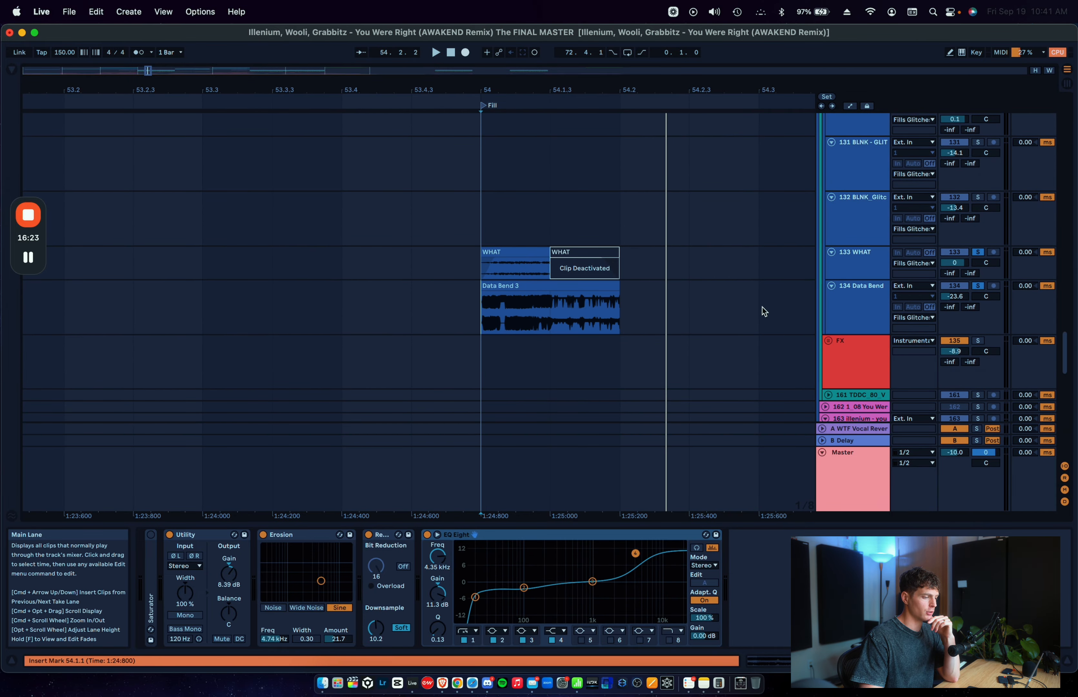
# Step: Enlarge the WHAT track's lane, search the browser for "glitchmachine" and clear the search
pyautogui.moveTo(857, 280); pyautogui.dragTo(857, 300)
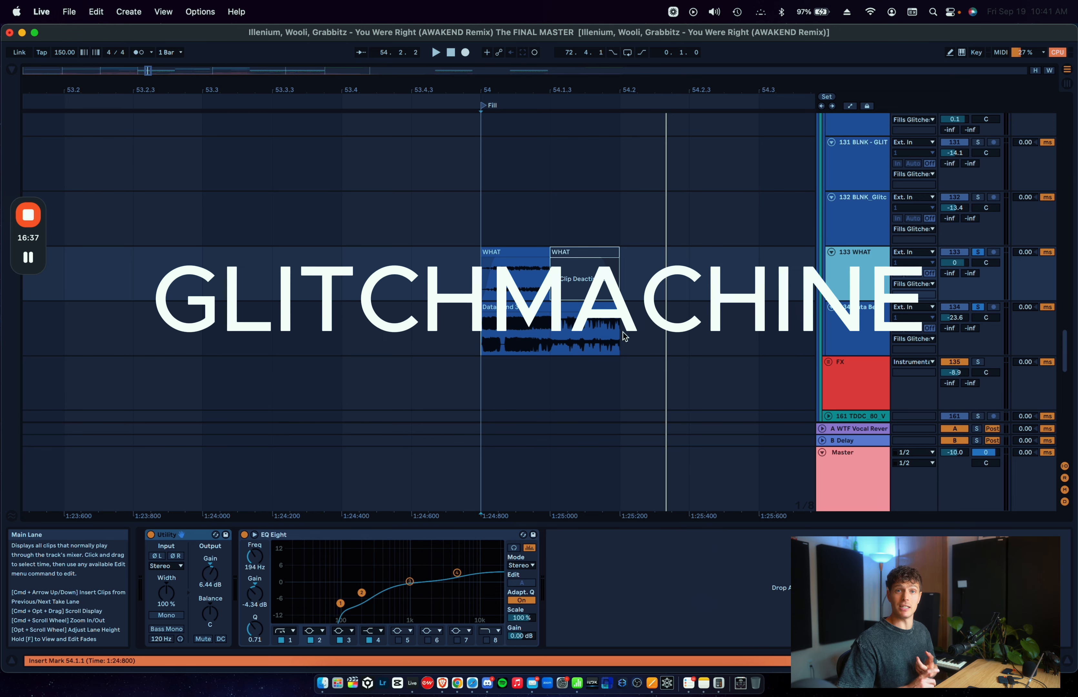
pyautogui.press('super+f')
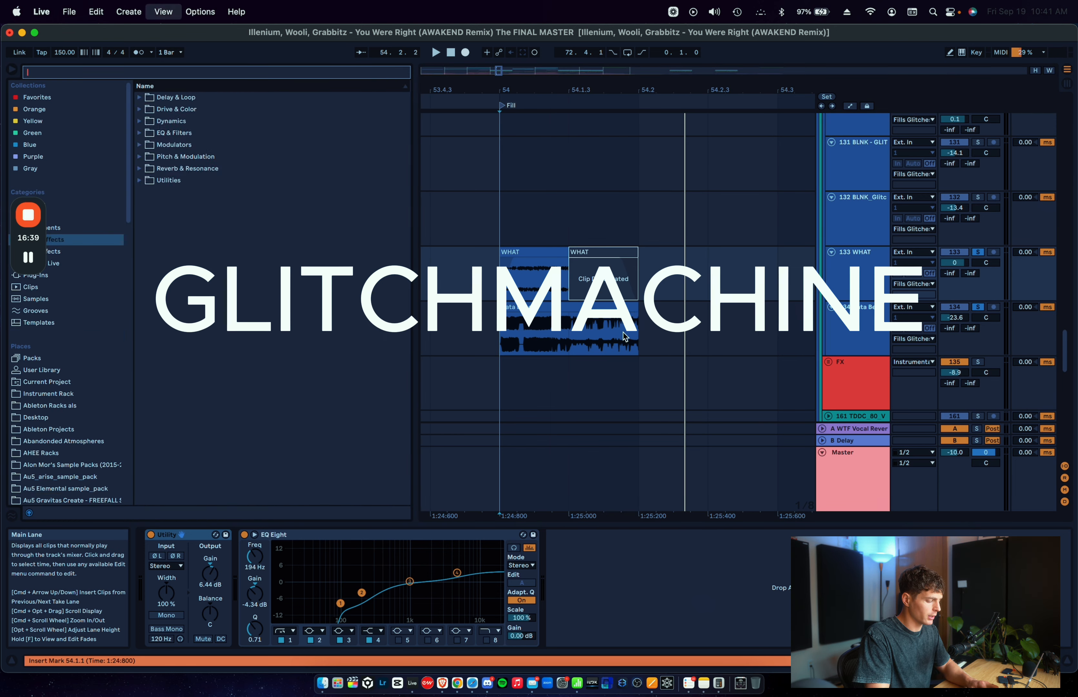
pyautogui.write('glitch')
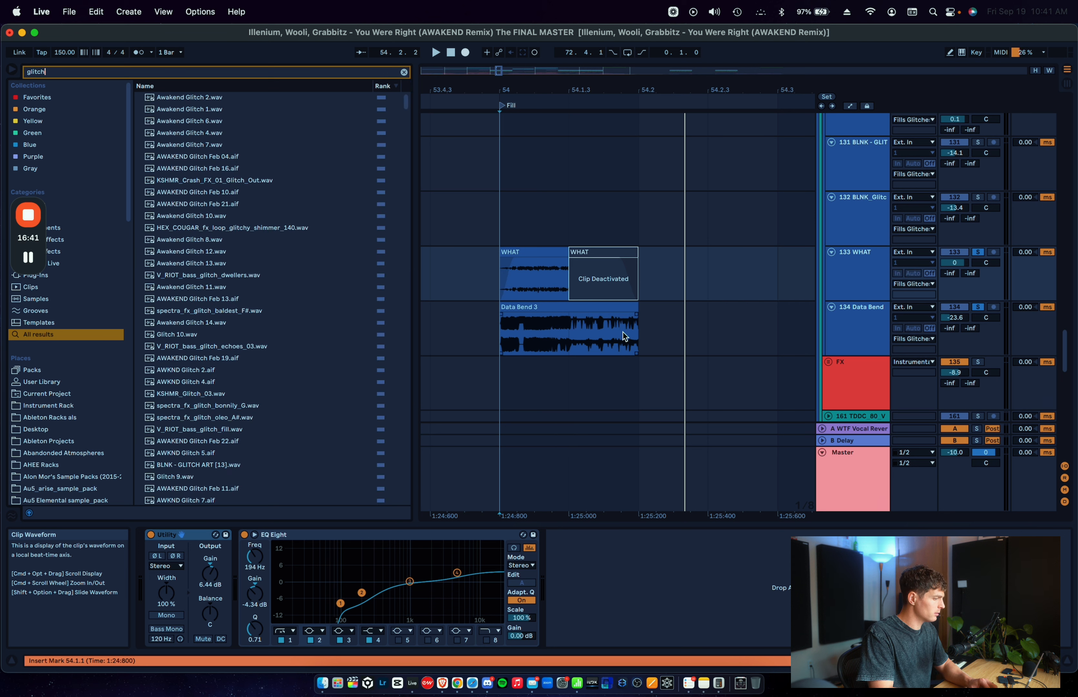
pyautogui.write('machine')
pyautogui.press('super+a')
pyautogui.press('BackSpace')
# Step: Open the GLITCHMACHINE user folder, look over its sample packs and hide the browser
pyautogui.scroll(-5, 51, 417)
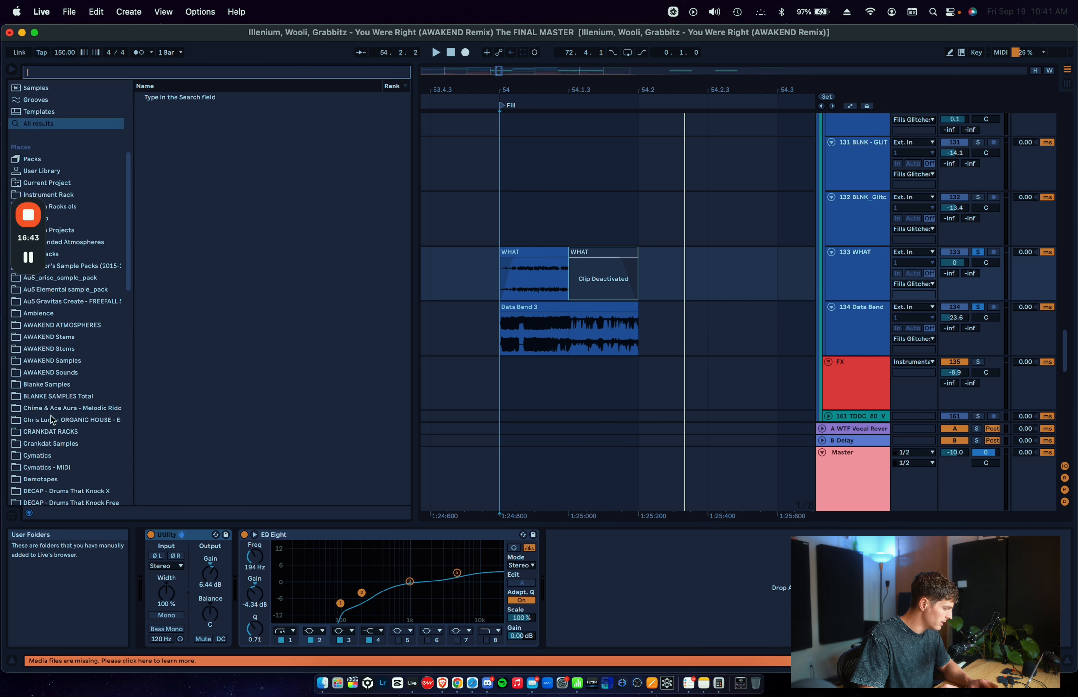
pyautogui.scroll(-10, 52, 419)
pyautogui.click(55, 349)
pyautogui.scroll(5, 75, 351)
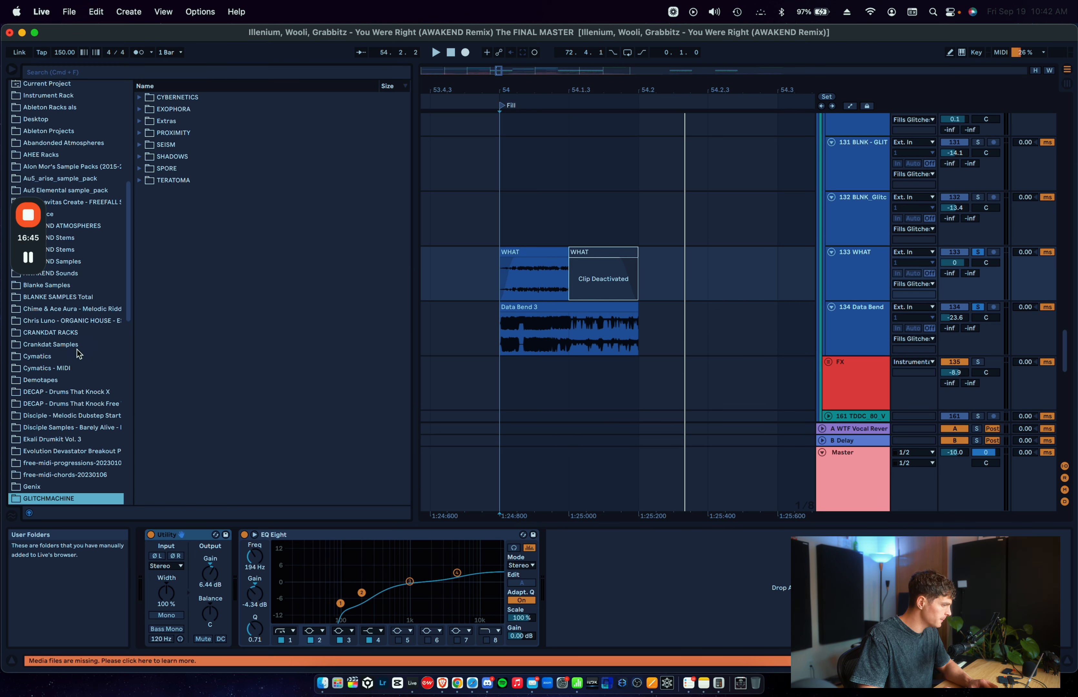
pyautogui.scroll(-5, 51, 504)
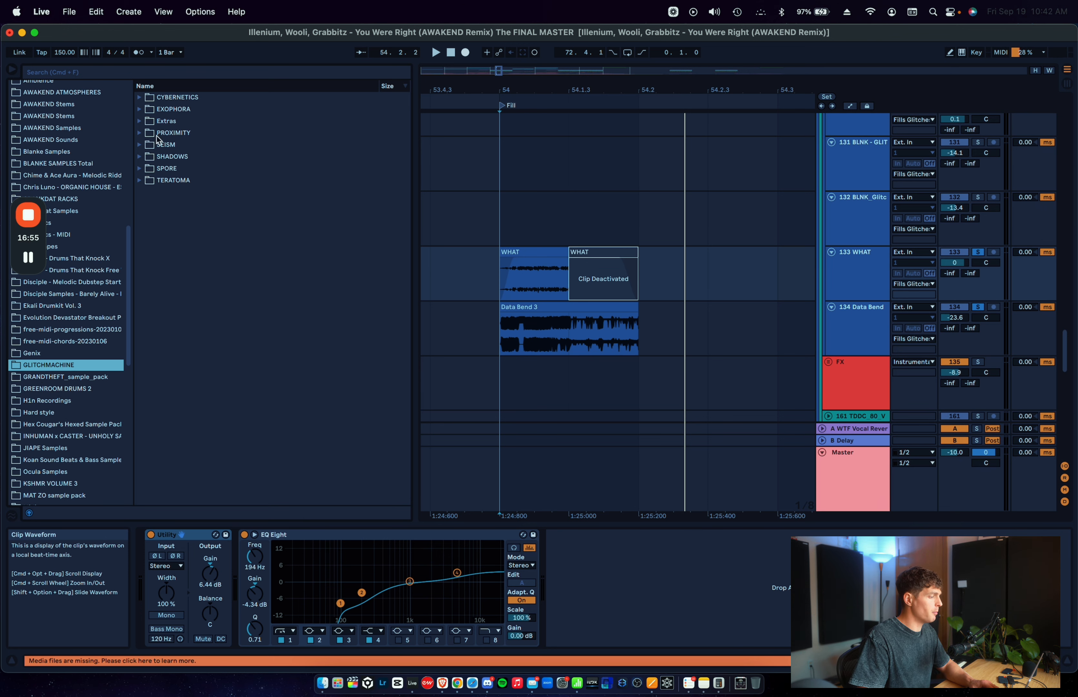
pyautogui.click(16, 69)
pyautogui.hscroll(-5, 211, 231)
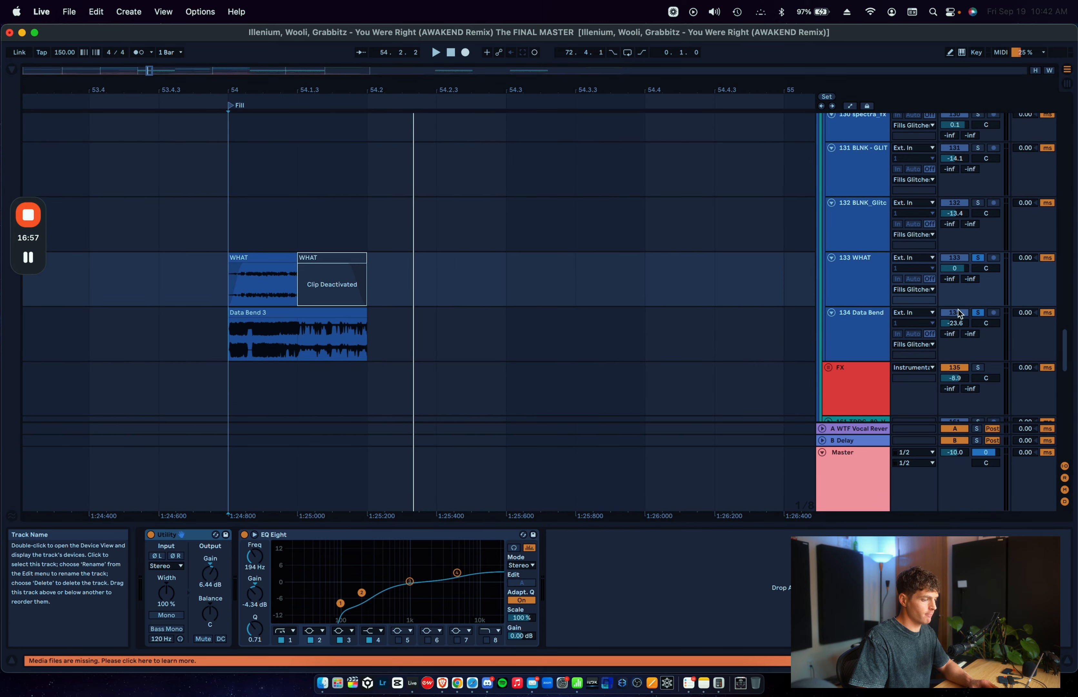
# Step: Turn off the solos on the WHAT and Data Bend tracks
pyautogui.click(980, 312)
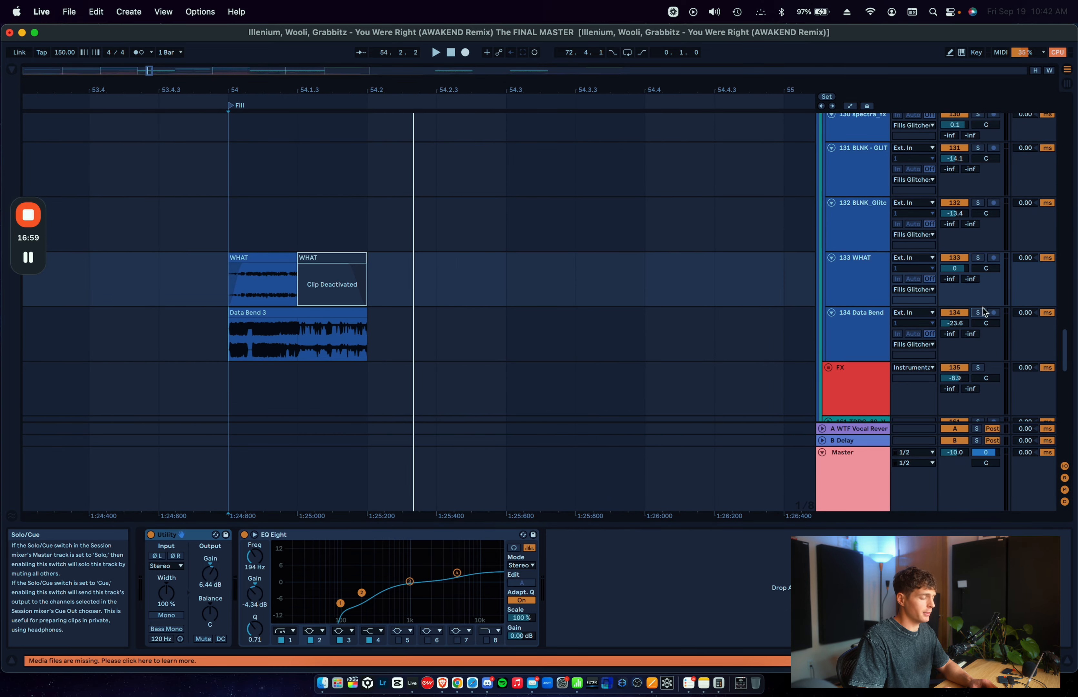
pyautogui.hscroll(-3, 426, 356)
pyautogui.scroll(1, 426, 356)
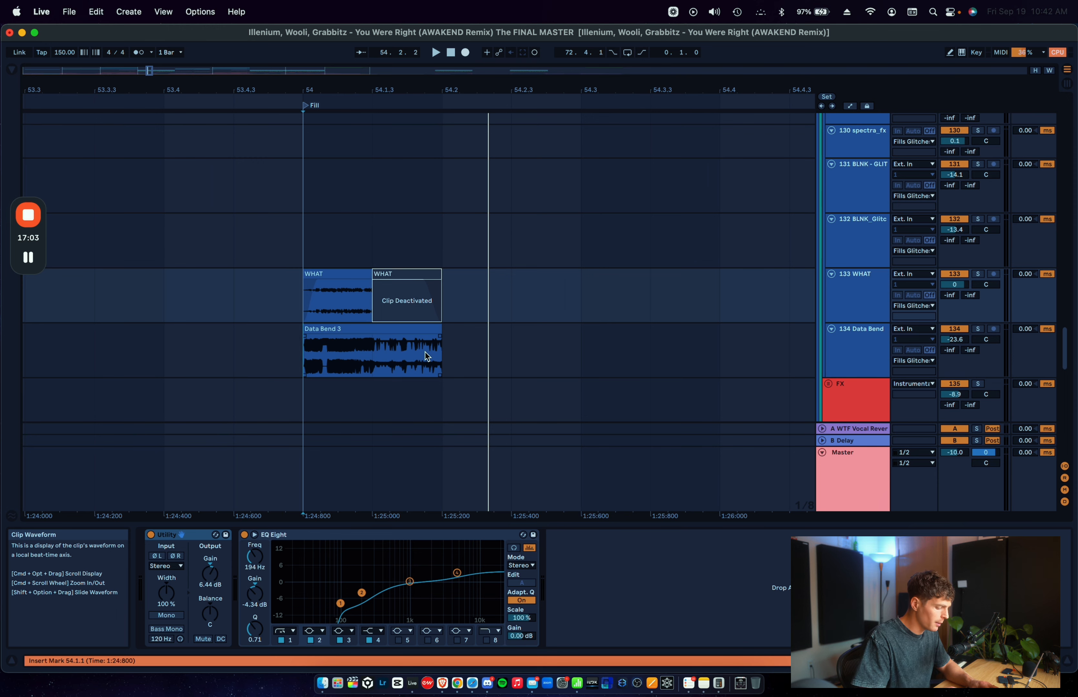
# Step: Search the browser for "blnk gl" and preview BLNK_Glitch_030.wav and BLNK_Glitch_027.wav
pyautogui.press('super+f')
pyautogui.write('blnk gl')
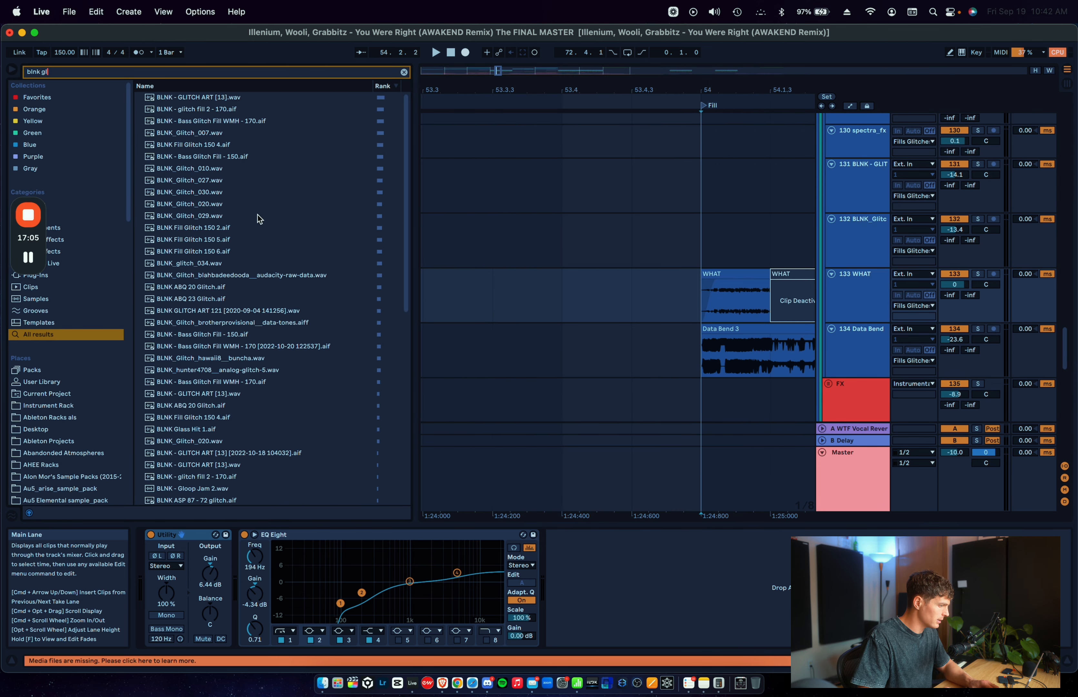
pyautogui.click(231, 194)
pyautogui.click(229, 181)
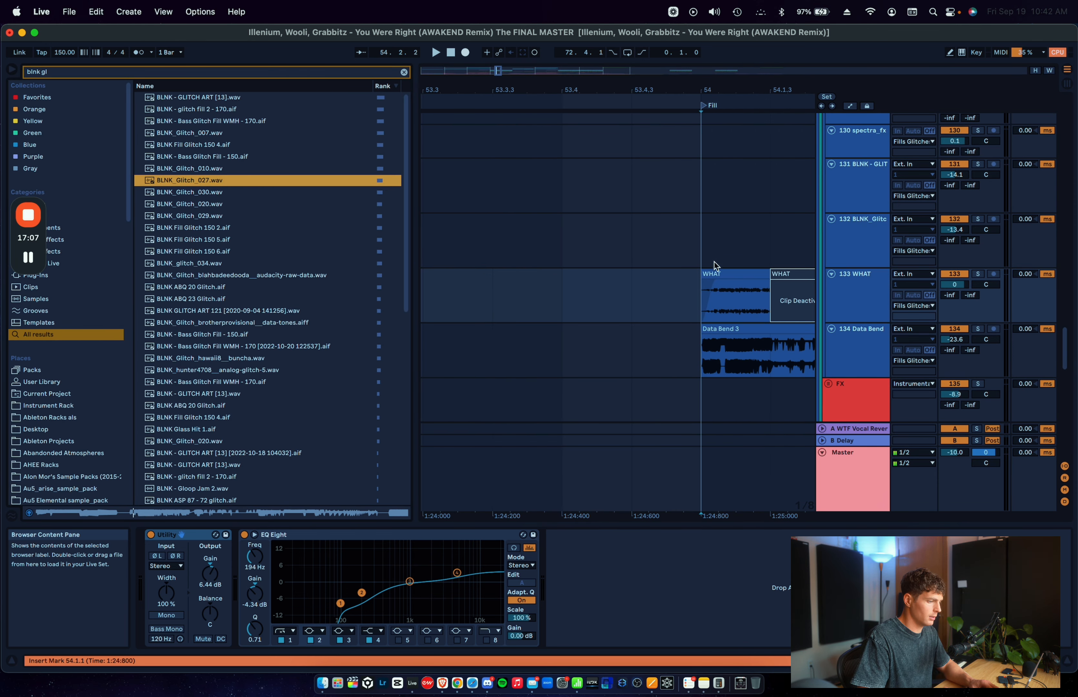
# Step: Lower the Master preview/cue volume to -14.4 and hide the browser
pyautogui.click(986, 452)
pyautogui.click(492, 317)
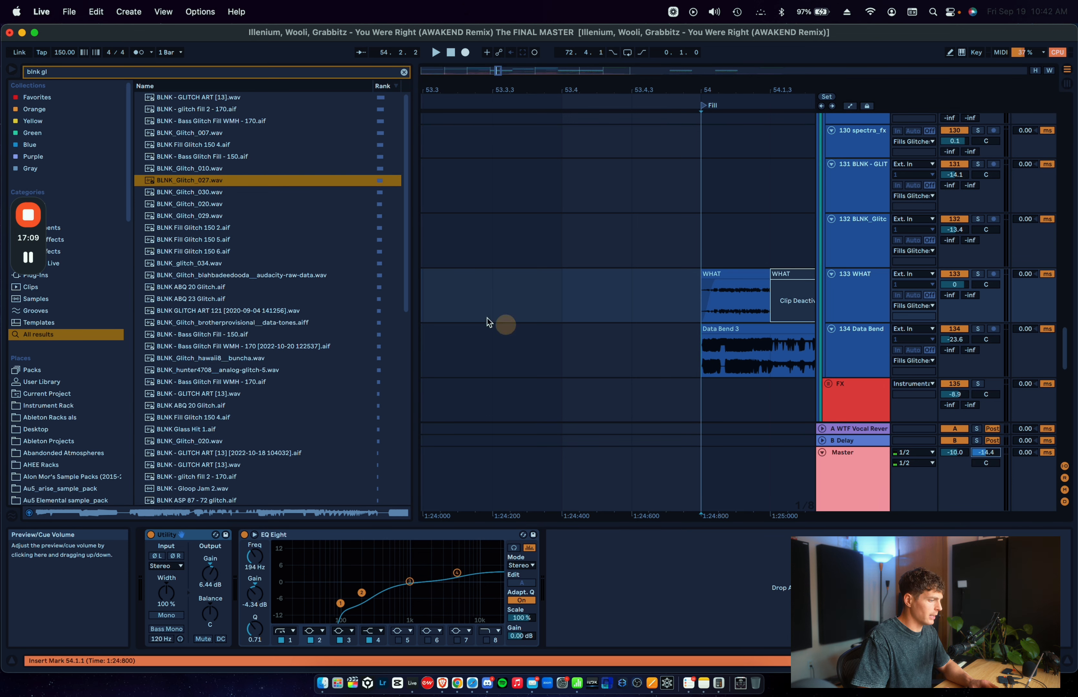
pyautogui.click(12, 73)
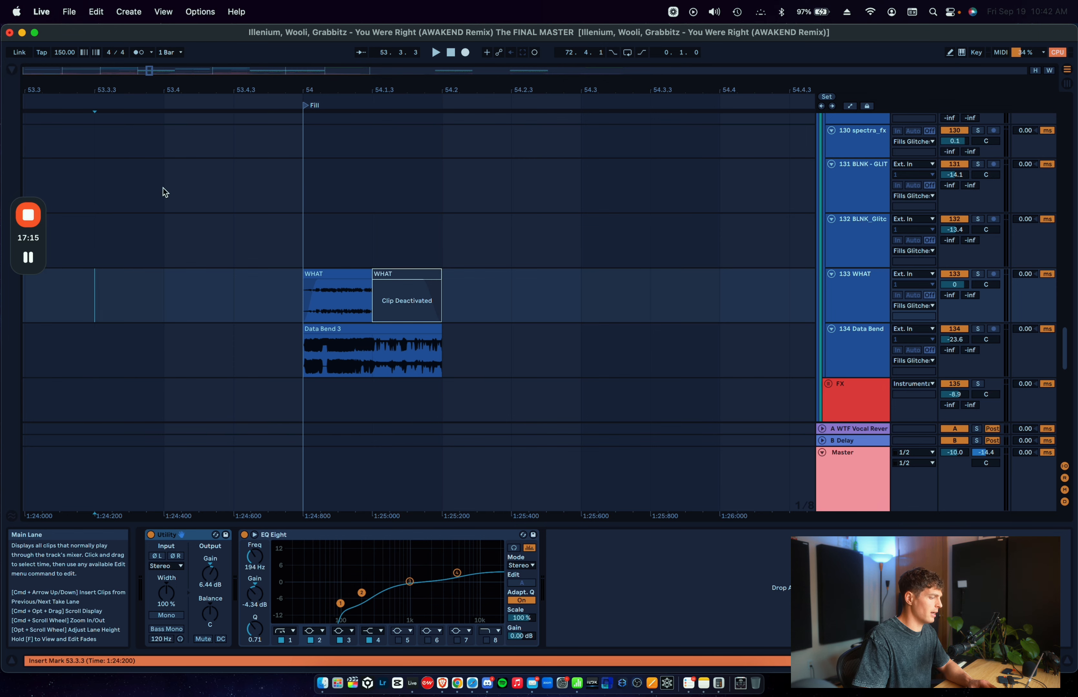
# Step: Solo the WHAT track, selecting its active clip and the Data Bend 3 clip in turn
pyautogui.hscroll(-3, 307, 305)
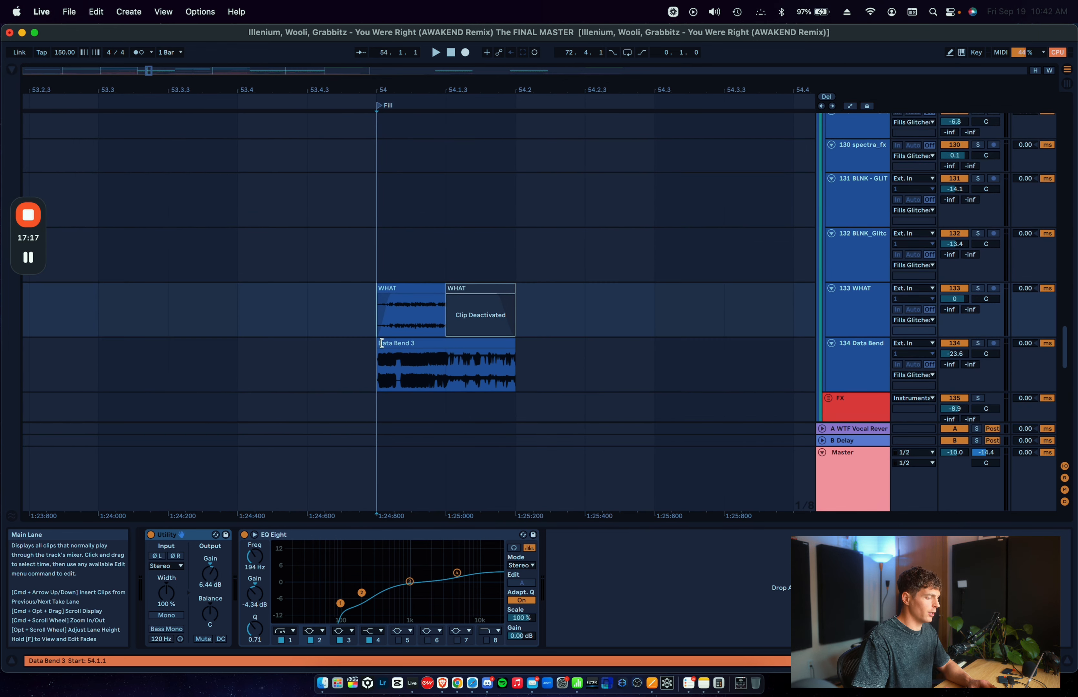
pyautogui.click(379, 371)
pyautogui.click(411, 285)
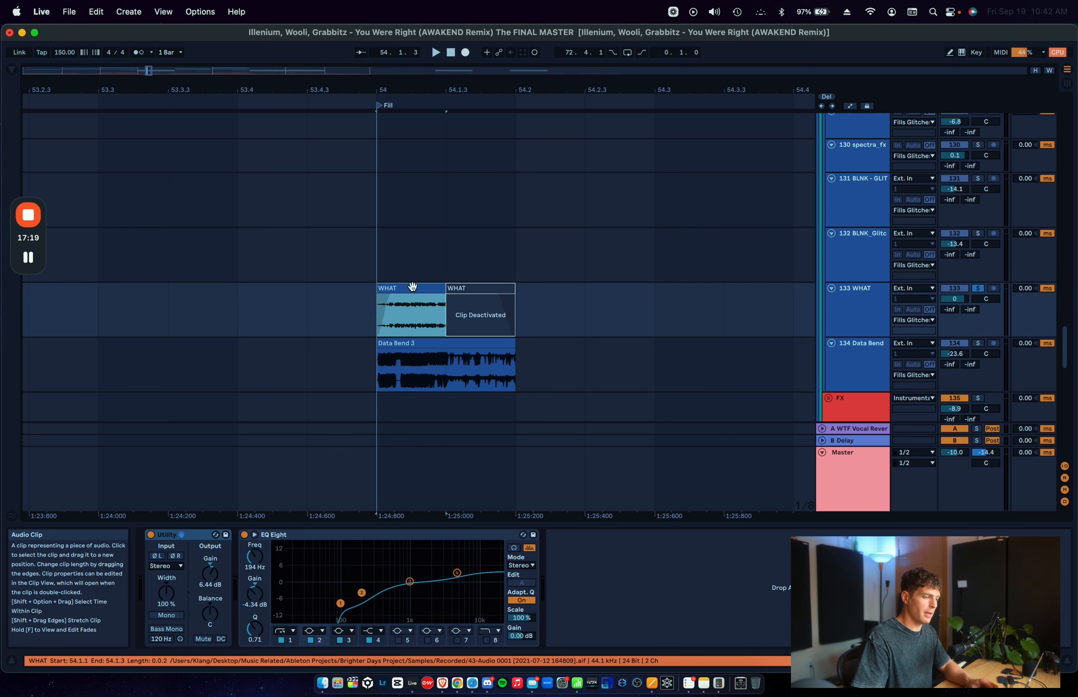
pyautogui.click(428, 308)
pyautogui.click(445, 344)
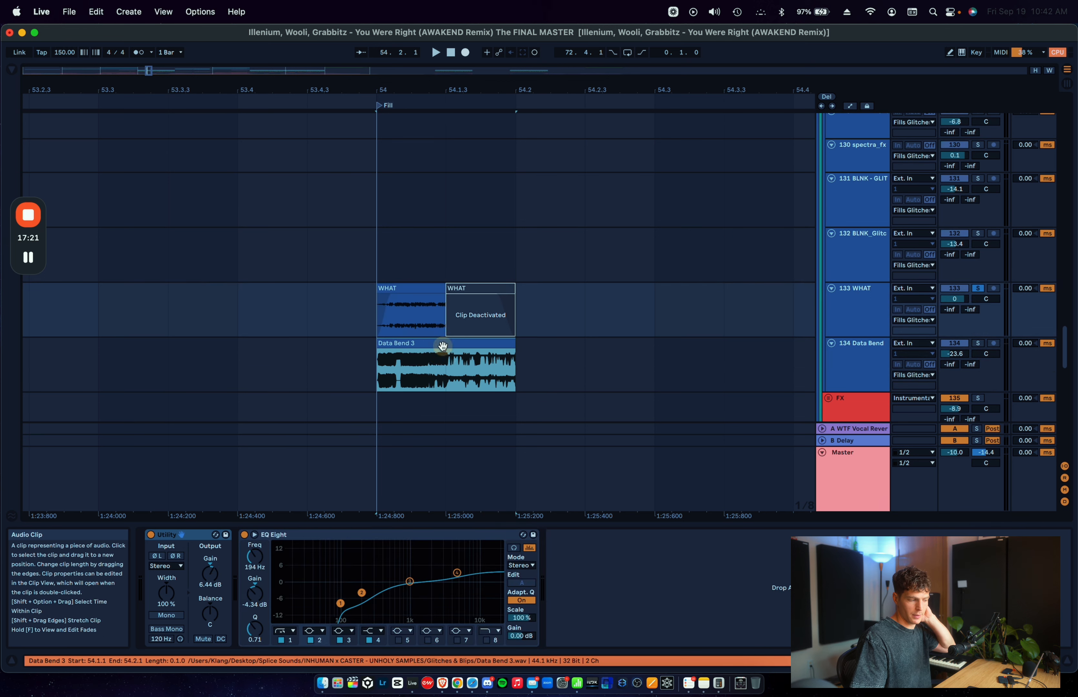
# Step: Solo the Data Bend track and play the Data Bend 3 clip from the start of bar 54
pyautogui.click(366, 375)
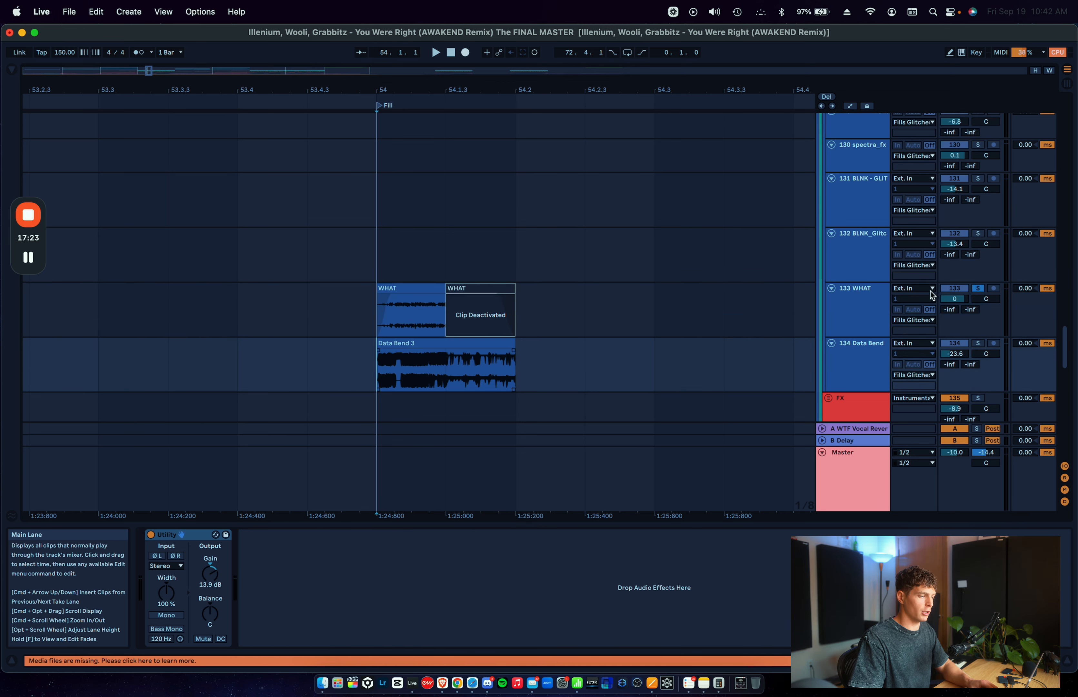
pyautogui.click(852, 383)
pyautogui.press('s')
pyautogui.press('space')
# Step: Solo the Fills Glitches group and play the whole fill from bar 54
pyautogui.press('space')
pyautogui.scroll(15, 852, 384)
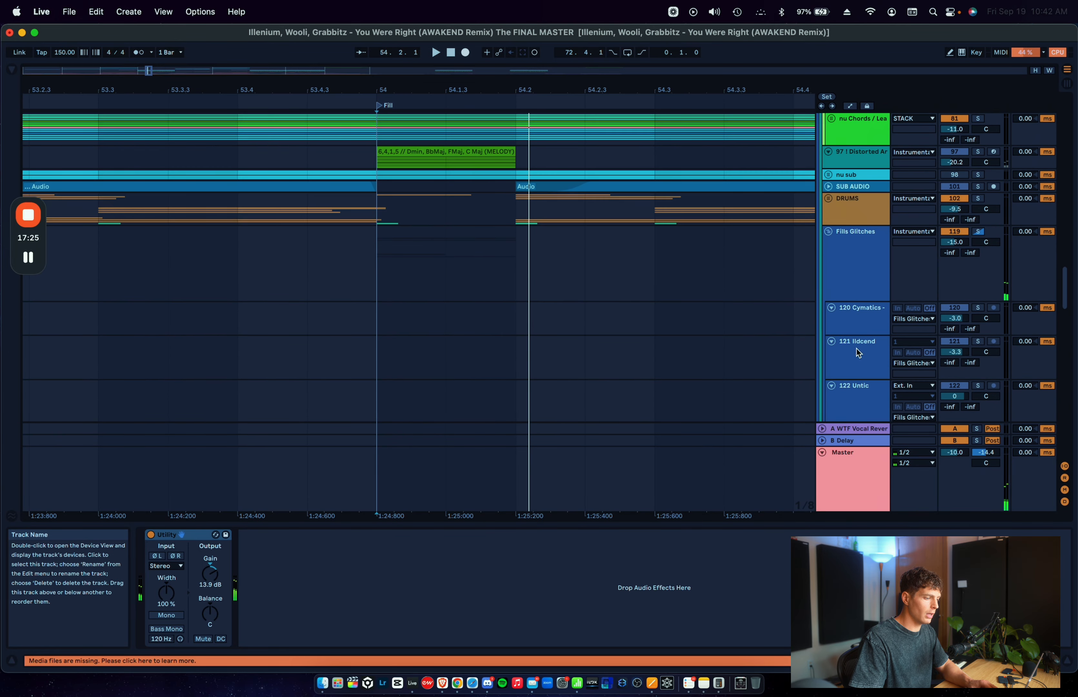
pyautogui.click(869, 280)
pyautogui.click(365, 267)
pyautogui.press('space')
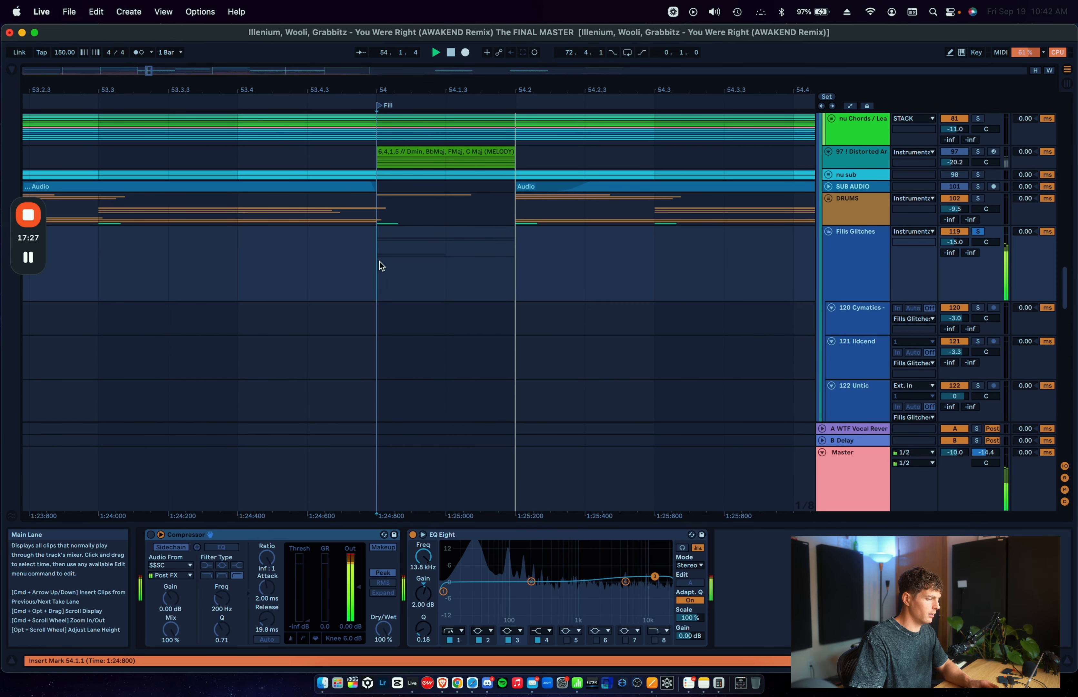
# Step: Stop playback and fold the Fills Glitches group
pyautogui.scroll(-3, 379, 261)
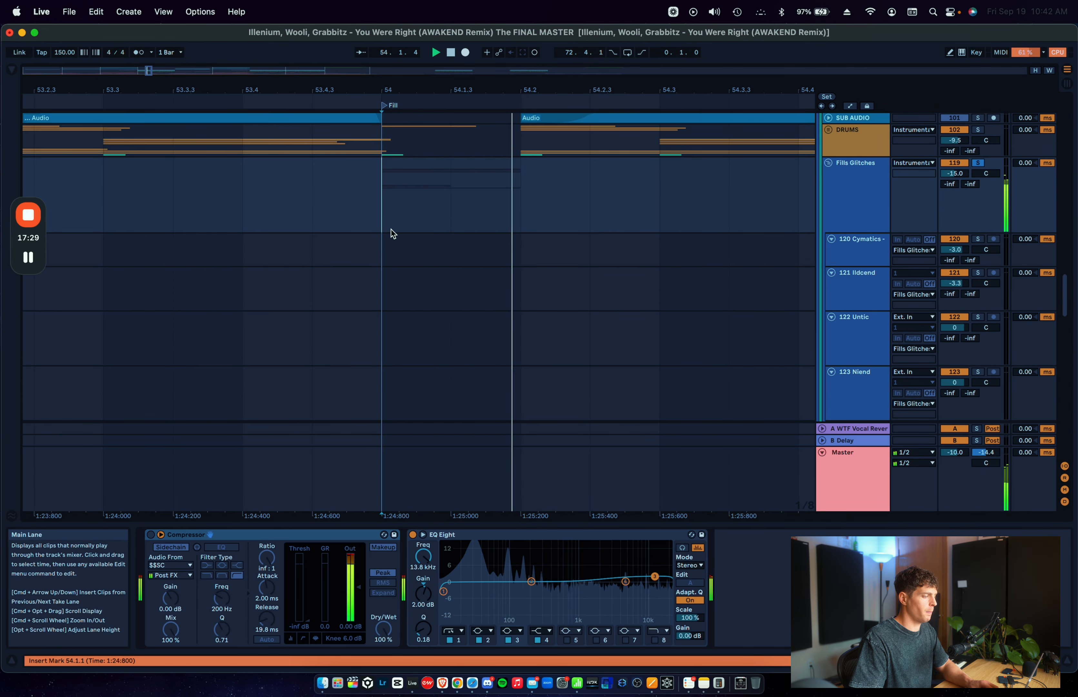
pyautogui.press('space')
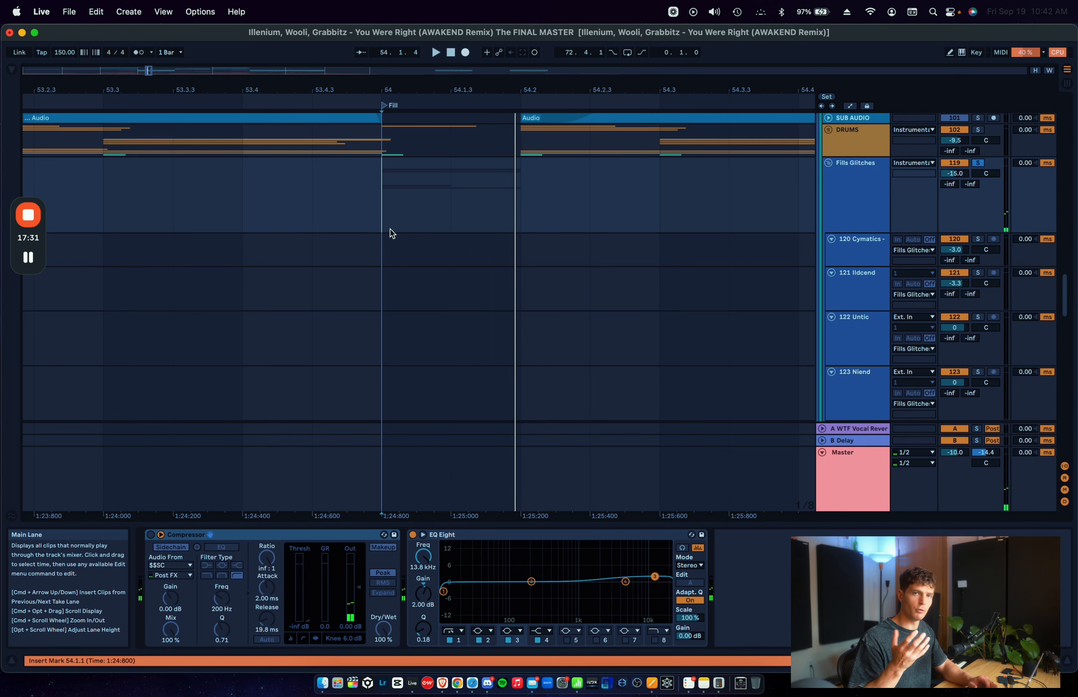
pyautogui.scroll(6, 389, 230)
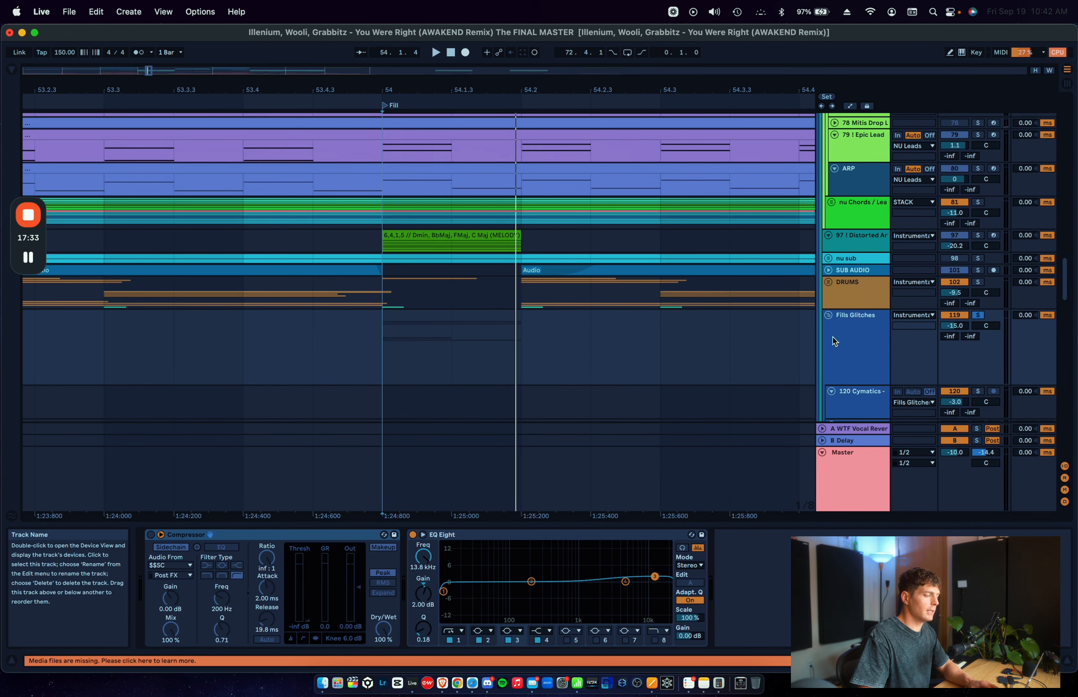
pyautogui.click(828, 315)
# Step: Solo the Distorted Arp track, play it from the start of bar 54 and raise its volume to -10.4
pyautogui.click(844, 244)
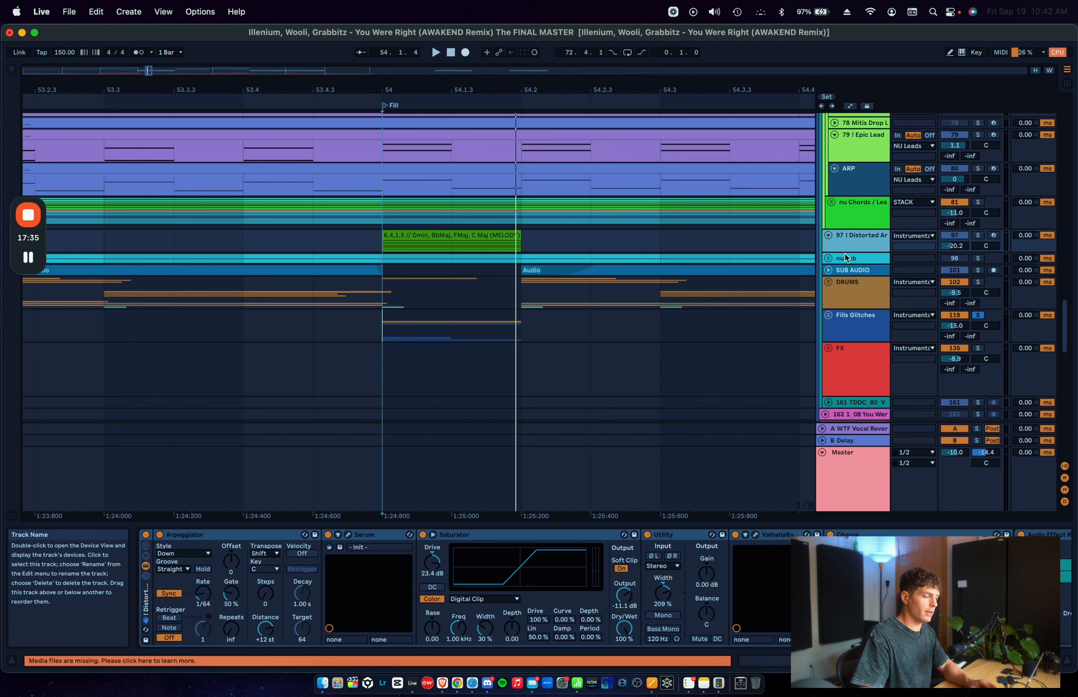
pyautogui.moveTo(846, 252)
pyautogui.mouseDown()
pyautogui.moveTo(846, 275)
pyautogui.moveTo(856, 266)
pyautogui.mouseUp()
pyautogui.click(379, 258)
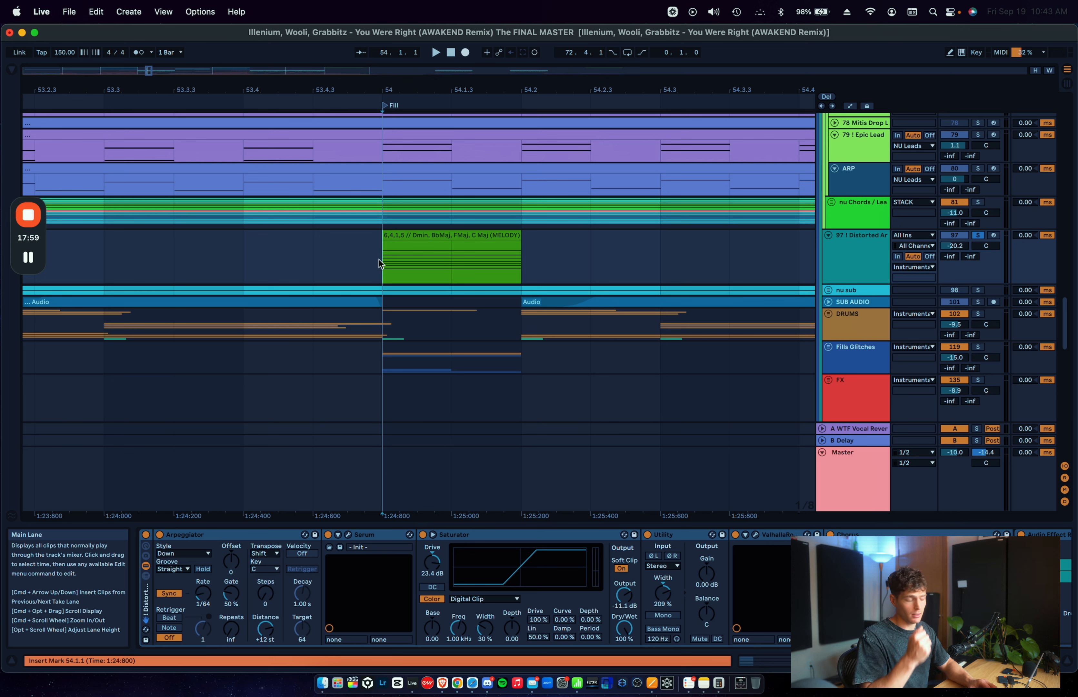
pyautogui.press('space')
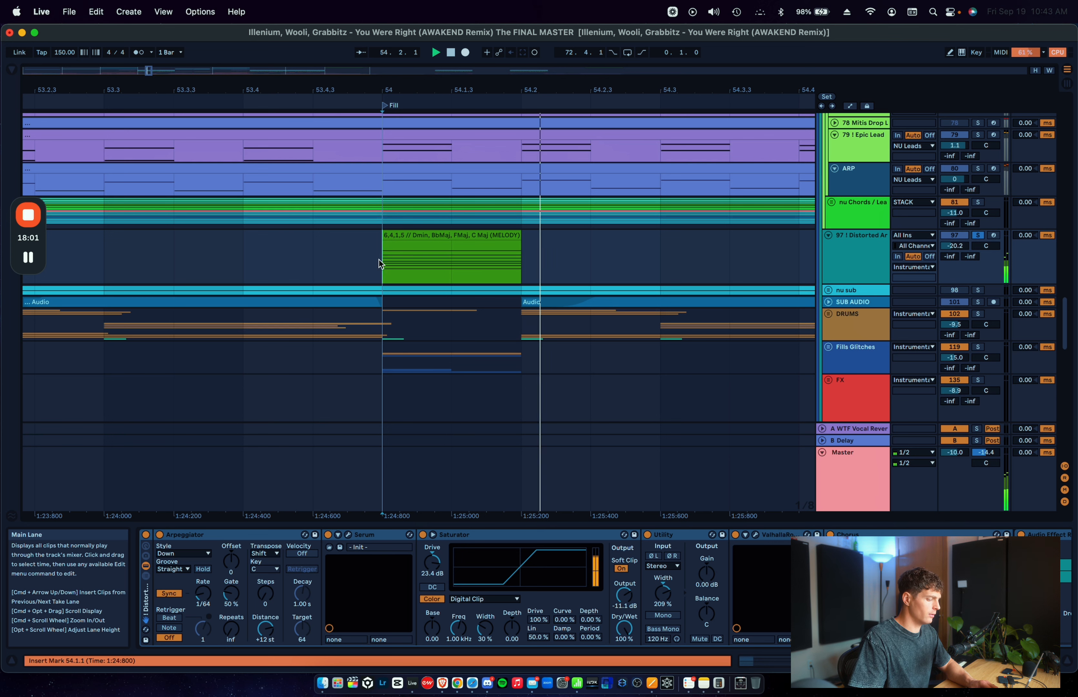
pyautogui.moveTo(955, 253); pyautogui.dragTo(957, 250)
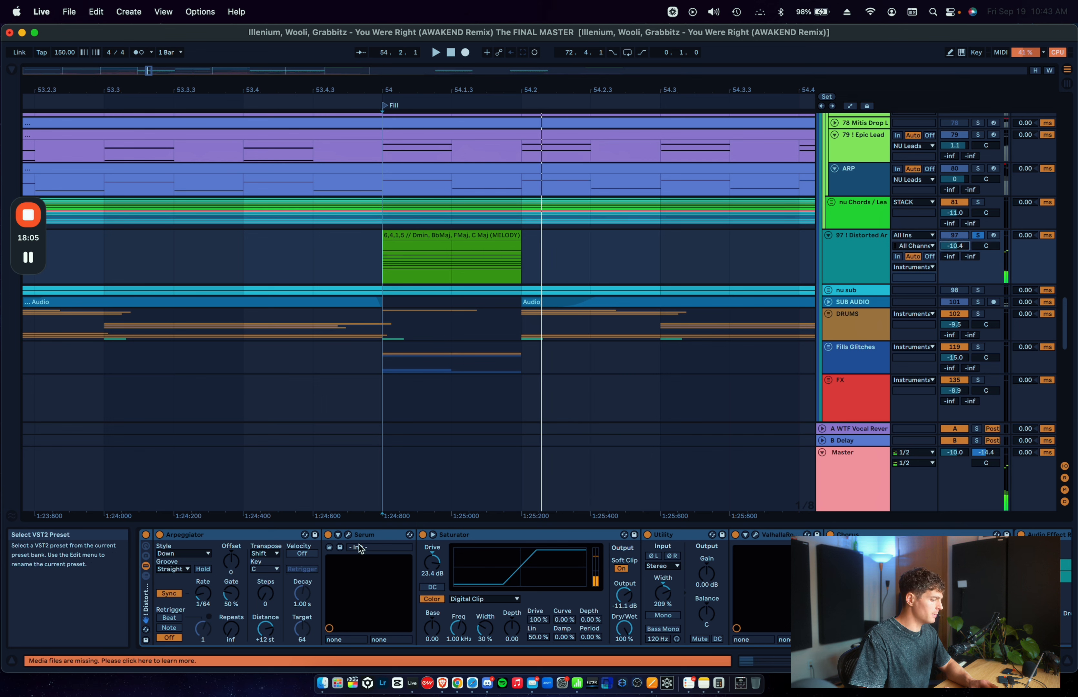
pyautogui.click(368, 535)
pyautogui.hscroll(15, 368, 539)
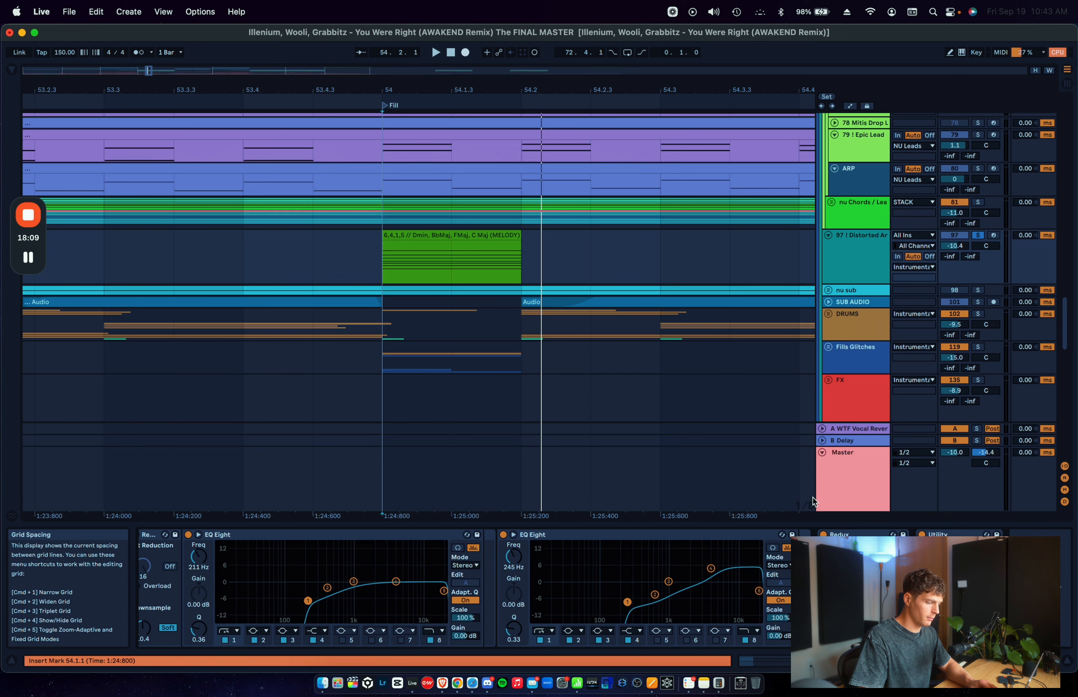
pyautogui.press('space')
pyautogui.press('space')
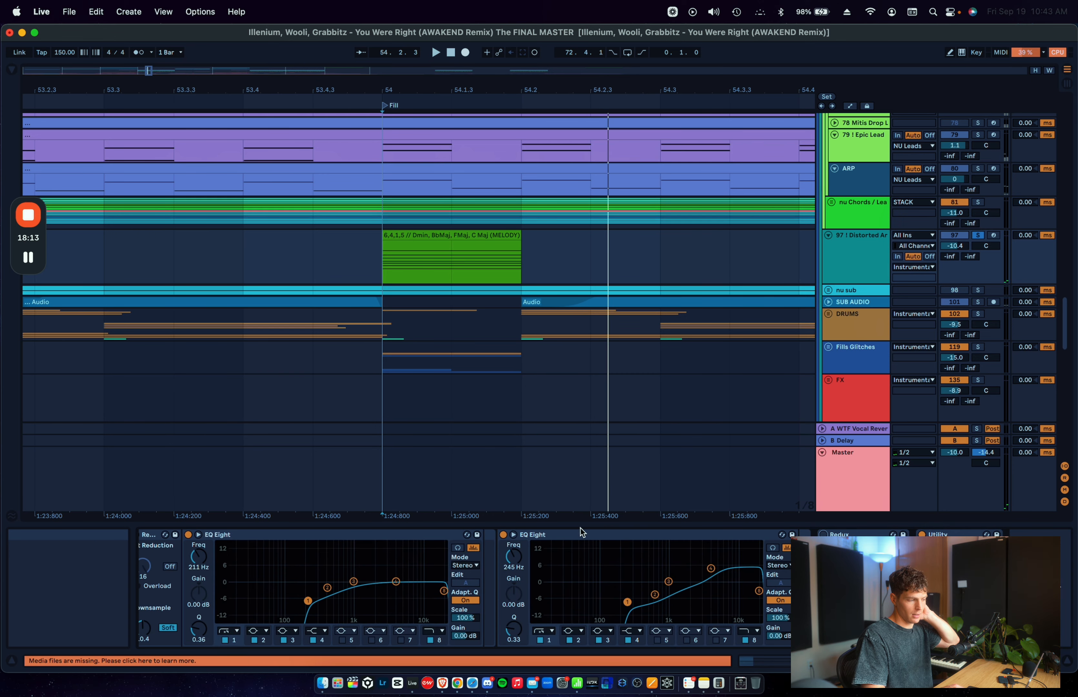
pyautogui.press('space')
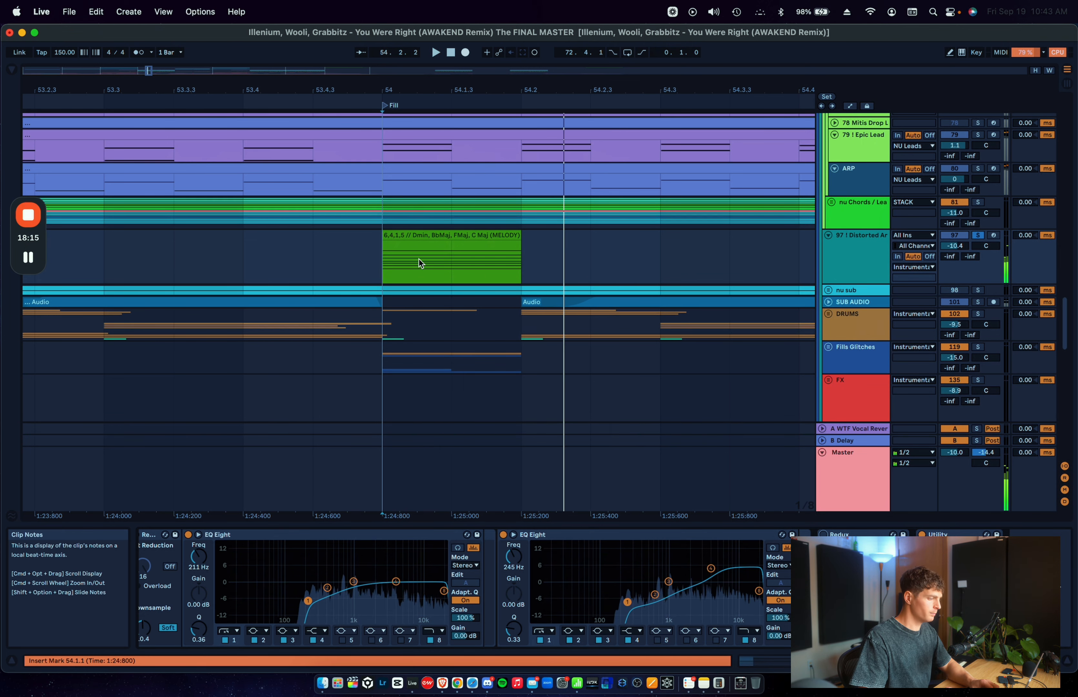
pyautogui.click(420, 263)
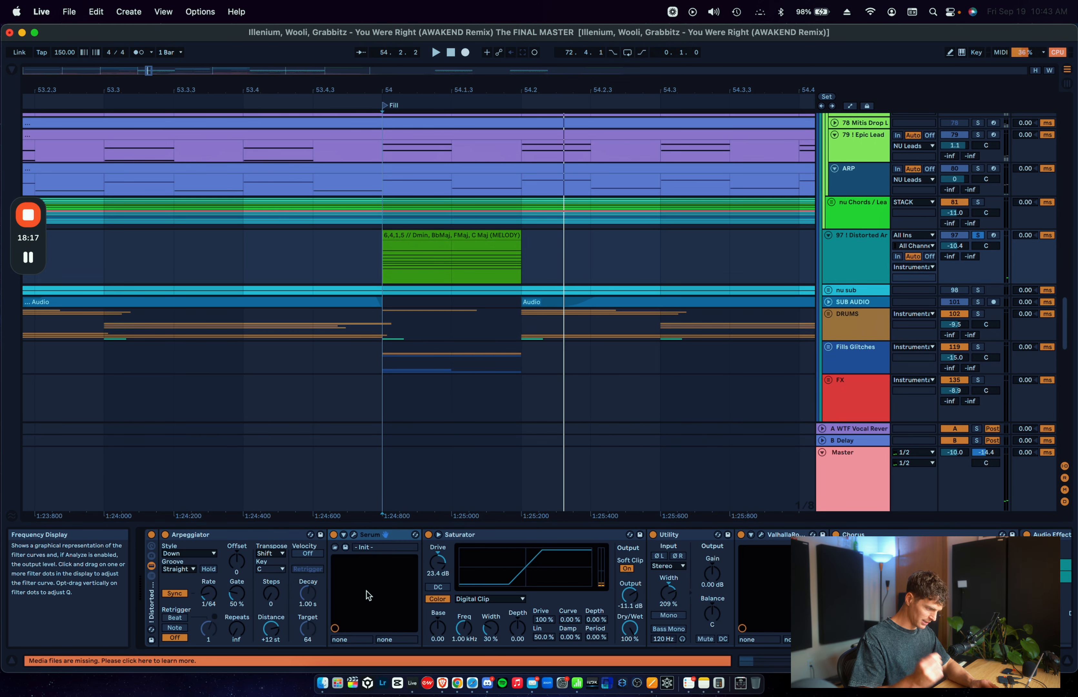
pyautogui.click(208, 585)
pyautogui.click(251, 588)
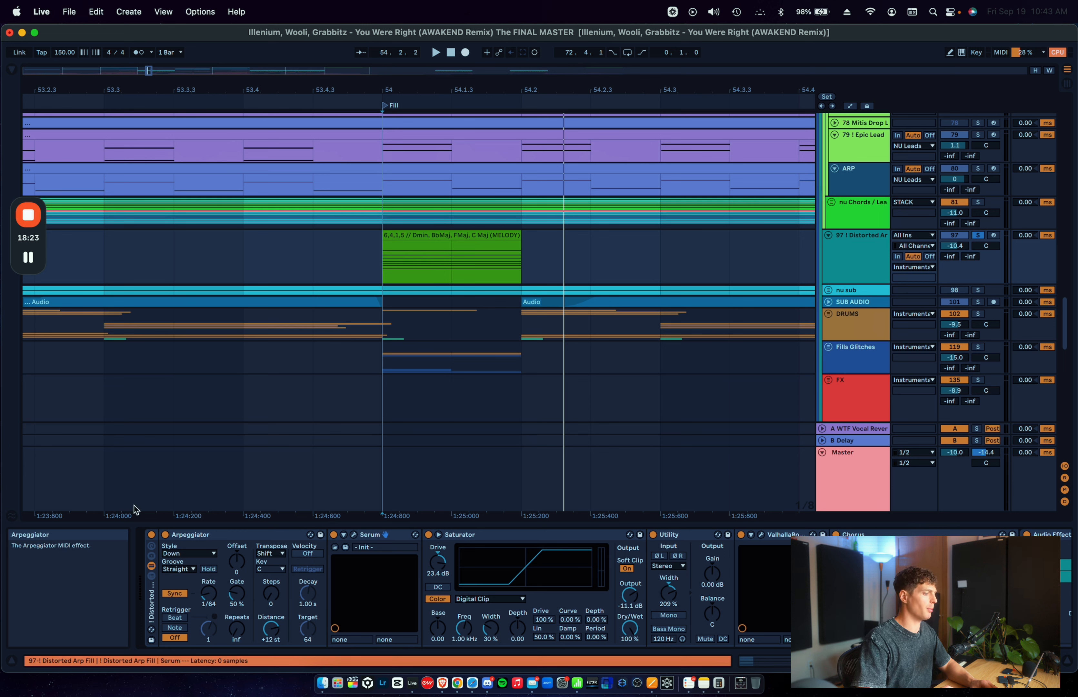
# Step: Open the Distorted Arp's MIDI clip at bar 54, examine its chord notes and return to the devices
pyautogui.doubleClick(462, 232)
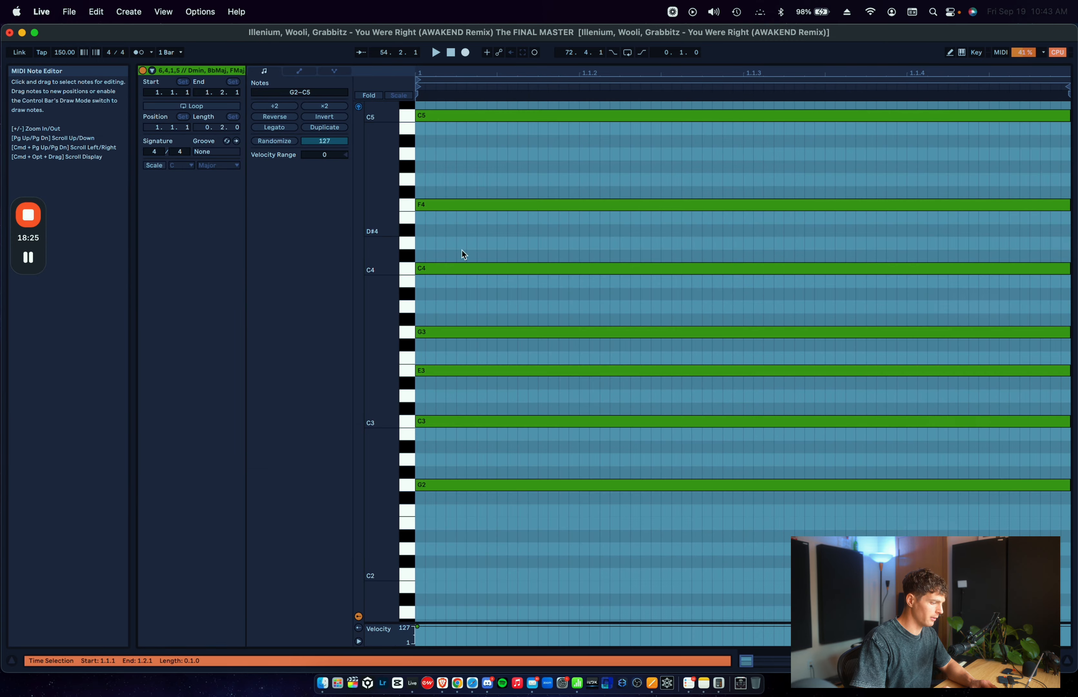
pyautogui.scroll(3, 456, 395)
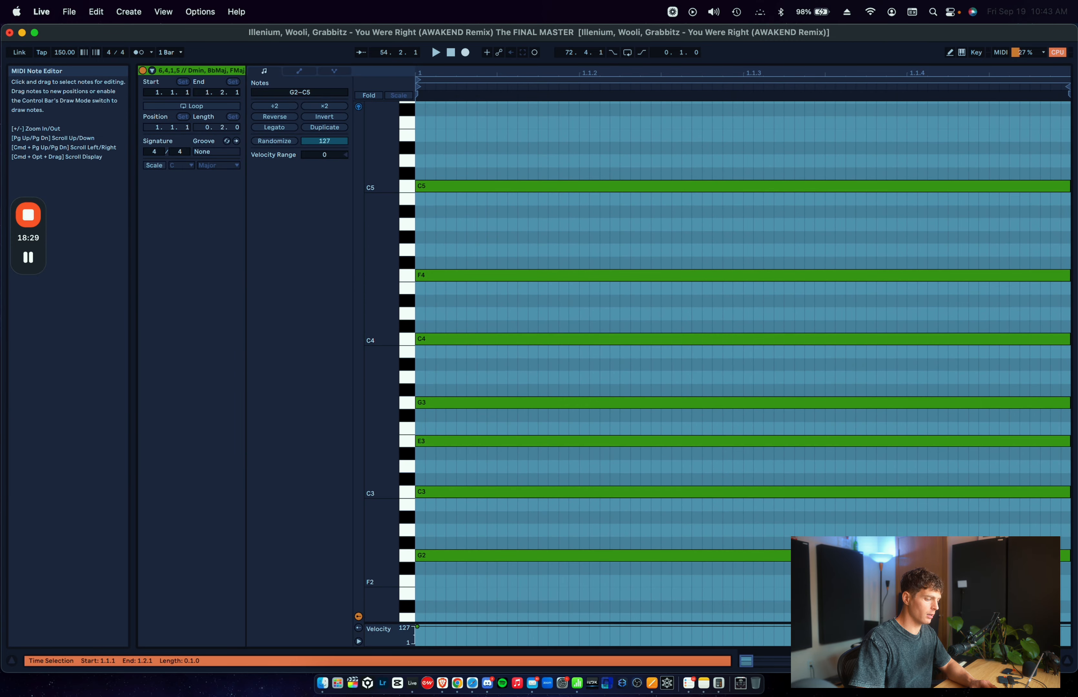
pyautogui.click(942, 660)
# Step: Unfold the nu Chords group and select 54.1.1 to 54.2.1 in the Gritty Saw track's clip
pyautogui.scroll(5, 676, 226)
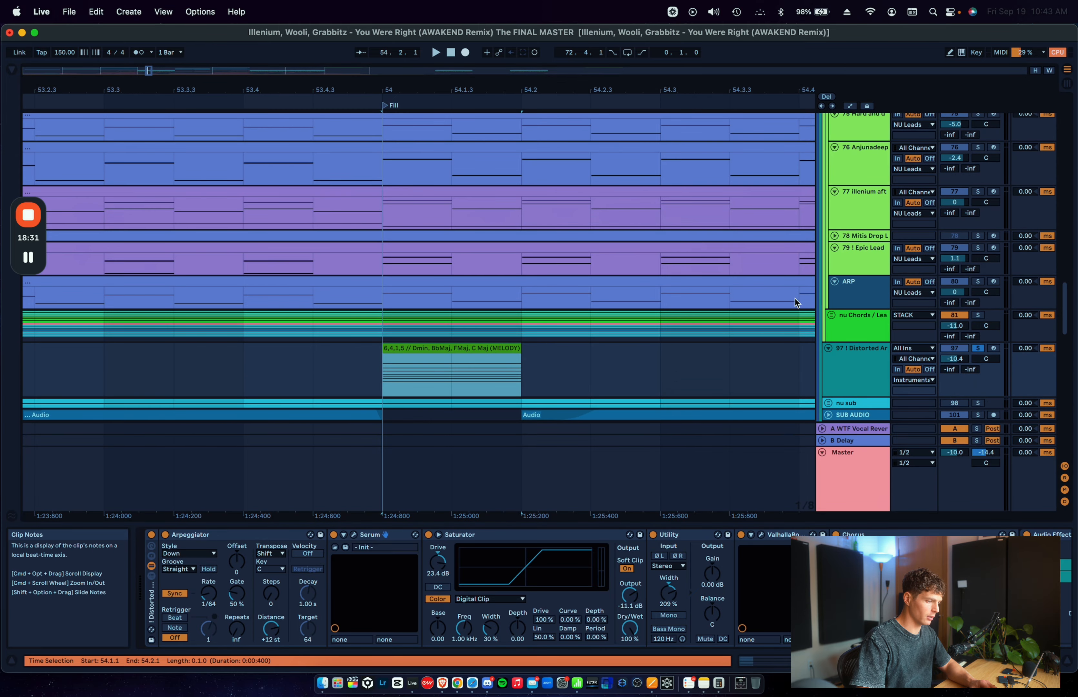
pyautogui.click(837, 316)
pyautogui.click(833, 316)
pyautogui.scroll(-10, 511, 262)
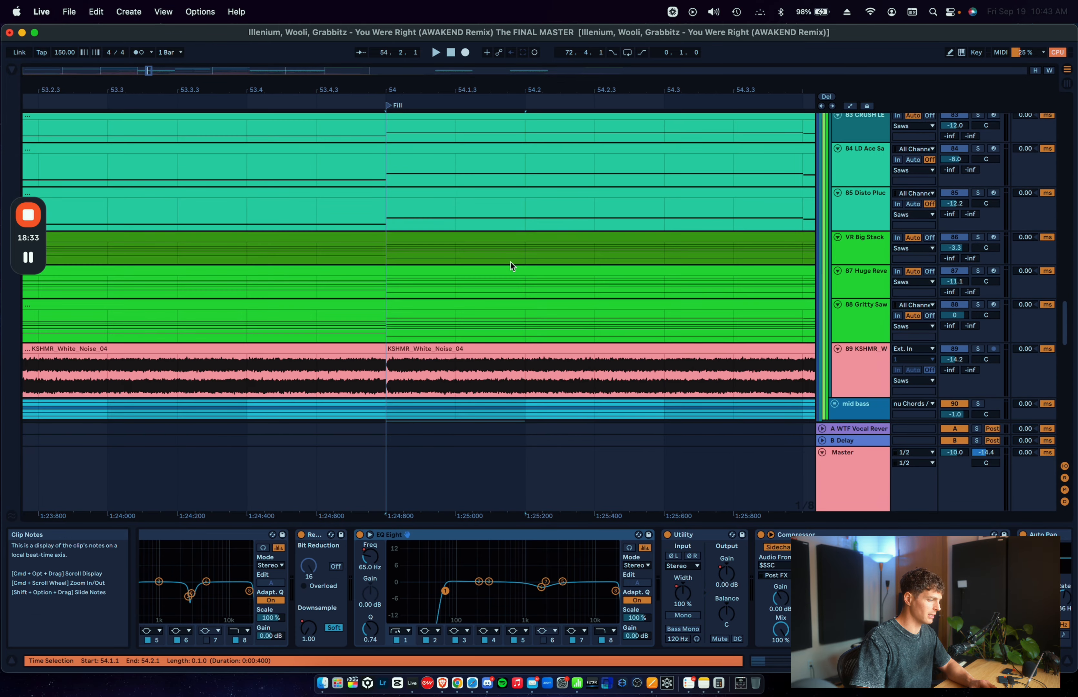
pyautogui.scroll(-5, 511, 261)
pyautogui.moveTo(393, 219); pyautogui.dragTo(523, 218)
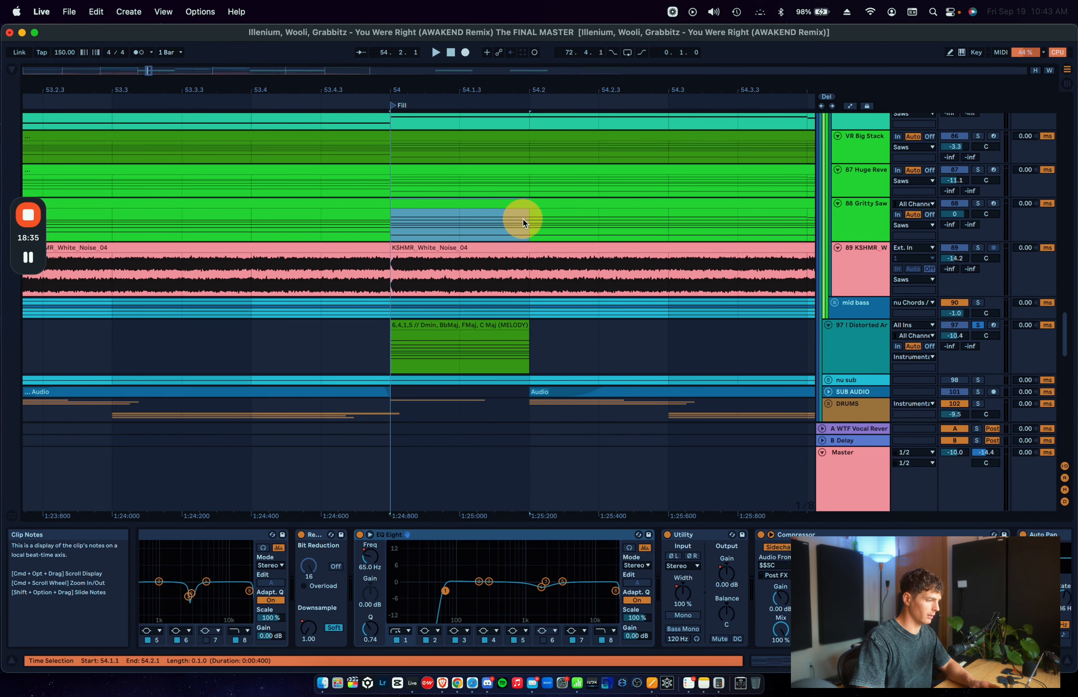
# Step: Open the Gritty Saw clip's MIDI notes, examine the chord at the fill and return to the devices
pyautogui.doubleClick(507, 203)
pyautogui.scroll(-5, 500, 462)
pyautogui.scroll(3, 500, 462)
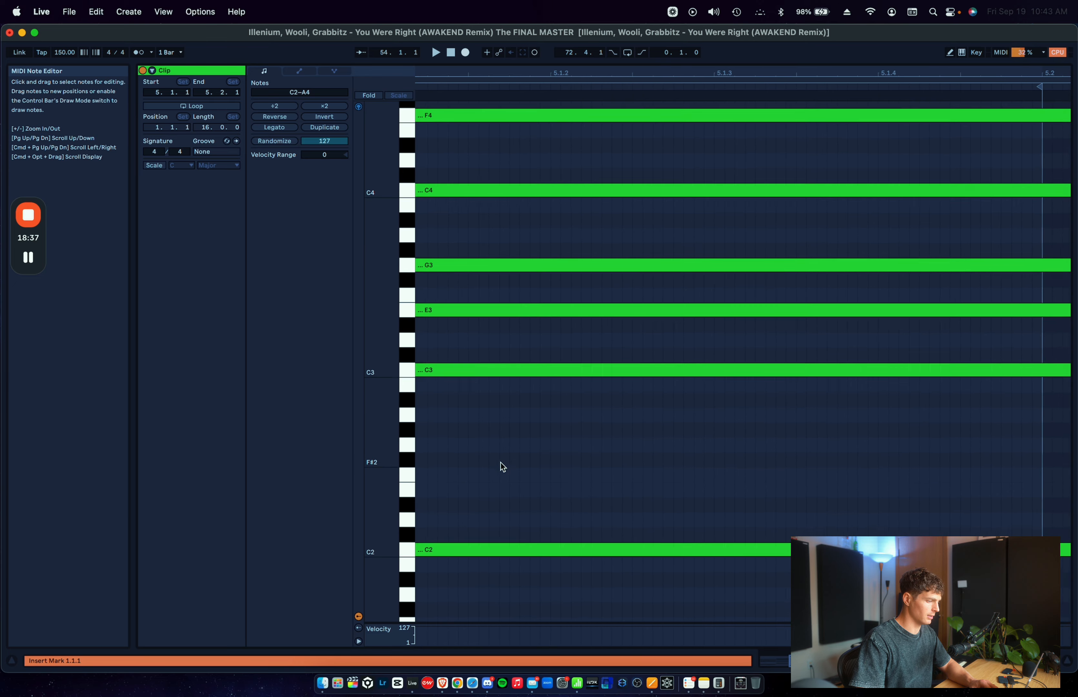
pyautogui.scroll(-2, 499, 462)
pyautogui.scroll(2, 500, 462)
pyautogui.hscroll(-2, 500, 463)
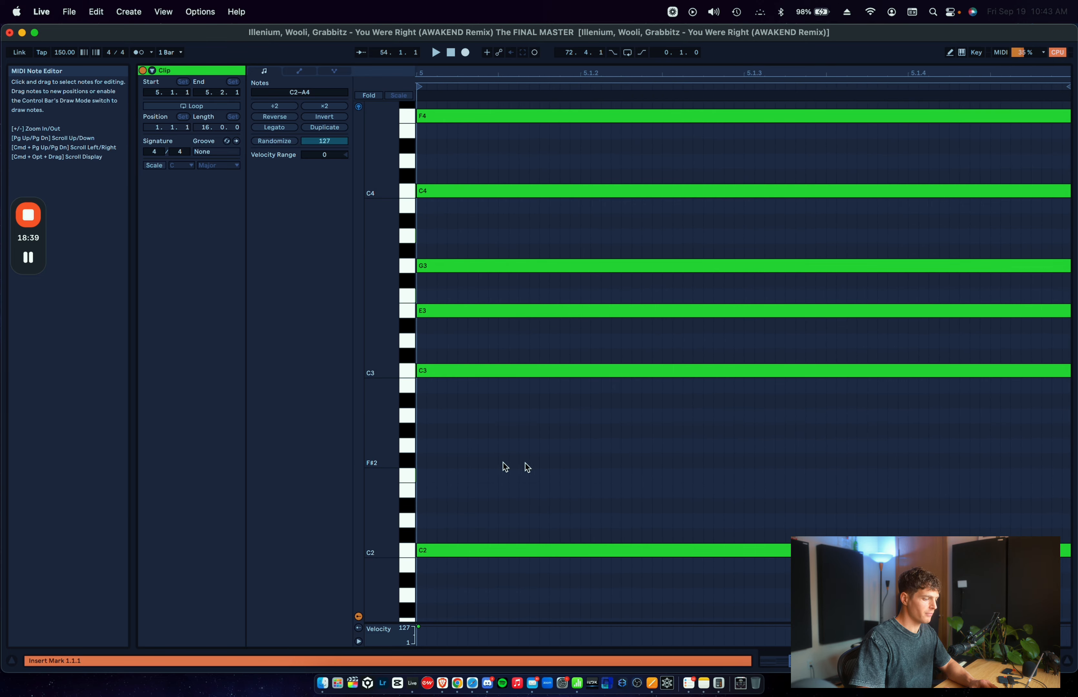
pyautogui.hotkey('shift', 'Tab')
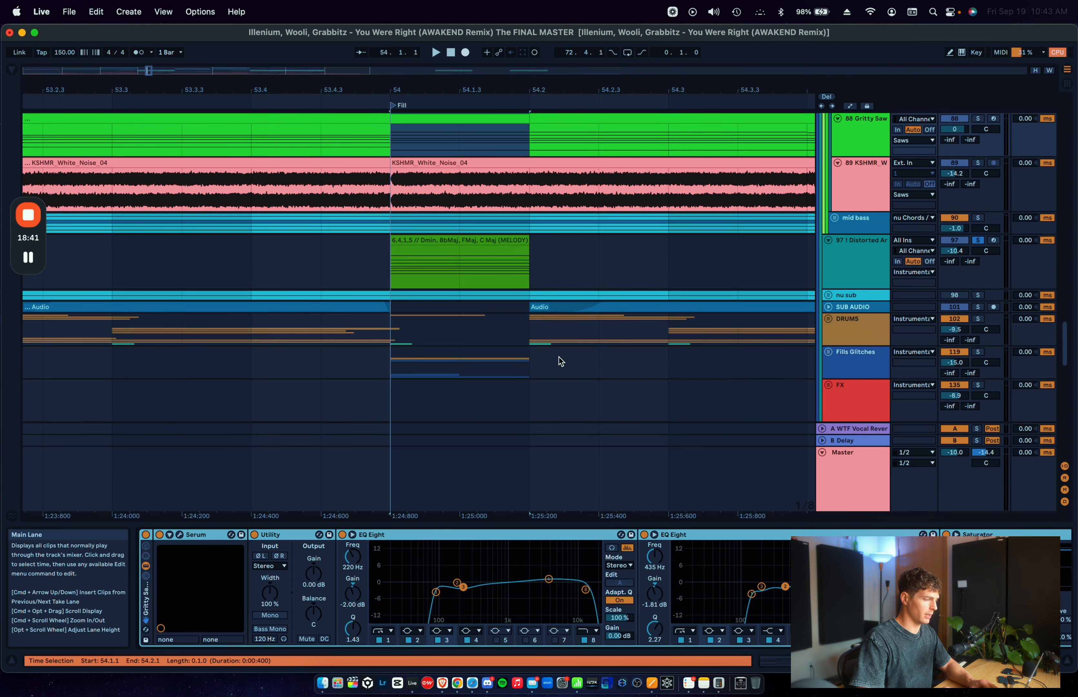
# Step: Reopen the Distorted Arp's MIDI clip to compare its chord voicing with the Gritty Saw's, and close the notes
pyautogui.doubleClick(475, 242)
pyautogui.scroll(-3, 543, 471)
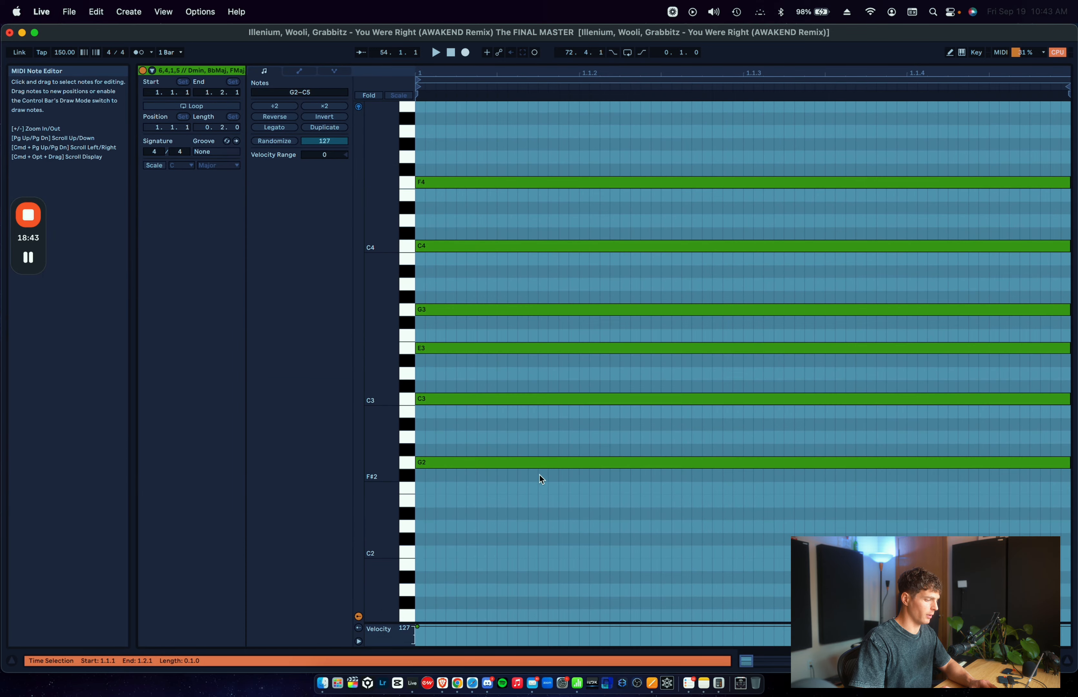
pyautogui.scroll(3, 529, 475)
pyautogui.hscroll(1, 529, 475)
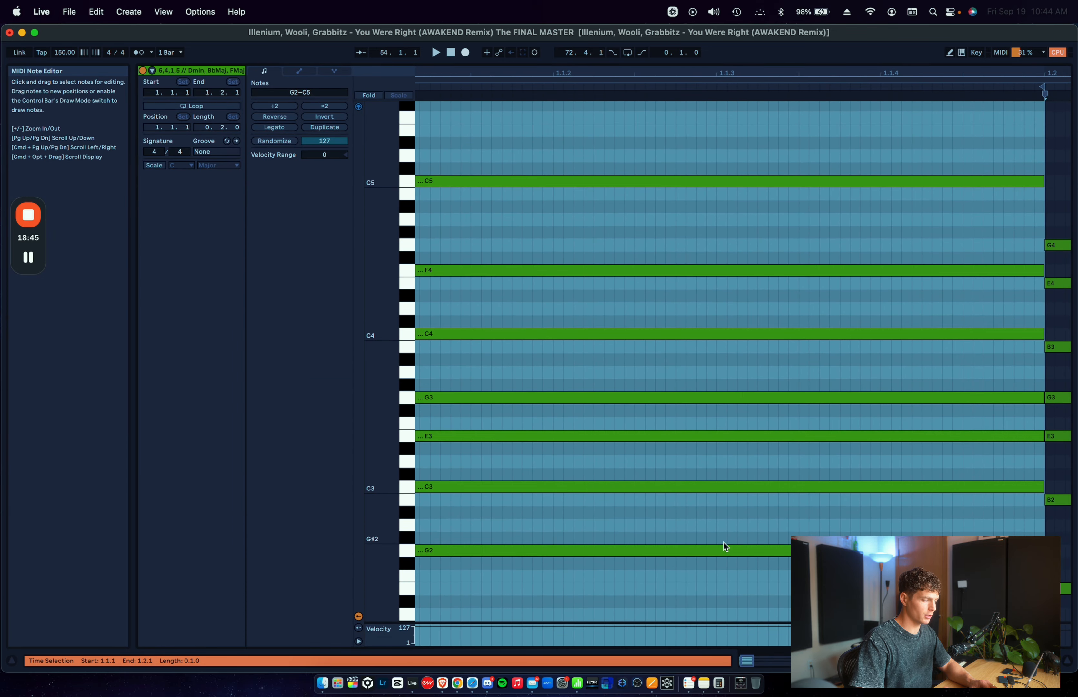
pyautogui.hotkey('shift', 'Tab')
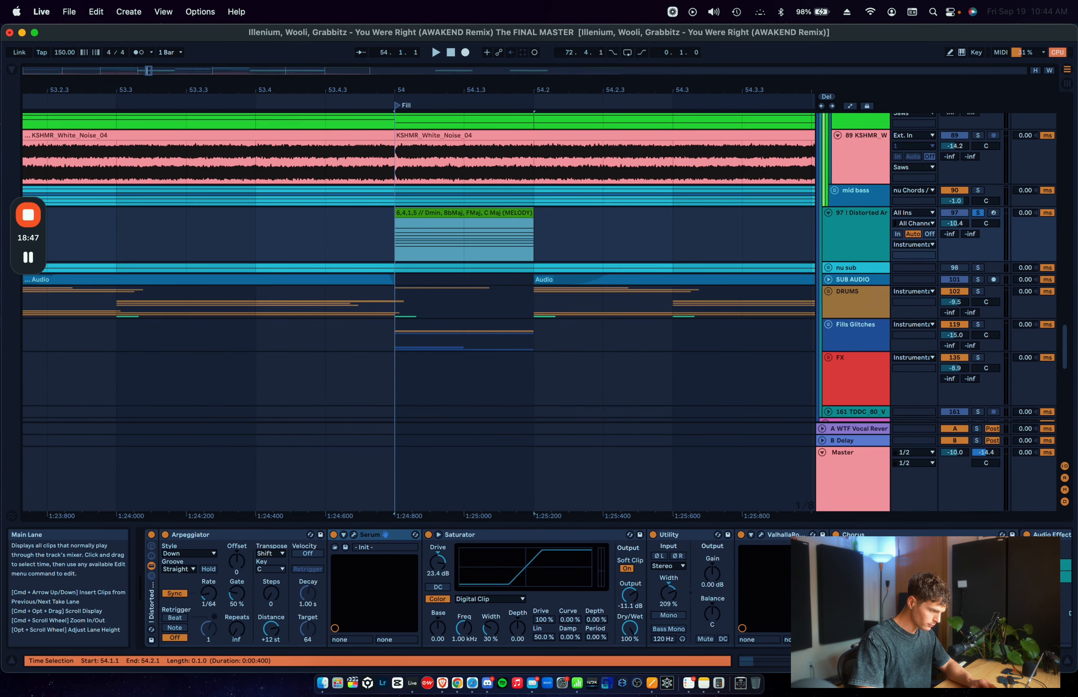
# Step: Turn off solo on the Distorted Arp track
pyautogui.scroll(-2, 600, 320)
pyautogui.click(874, 234)
pyautogui.press('s')
pyautogui.scroll(5, 874, 234)
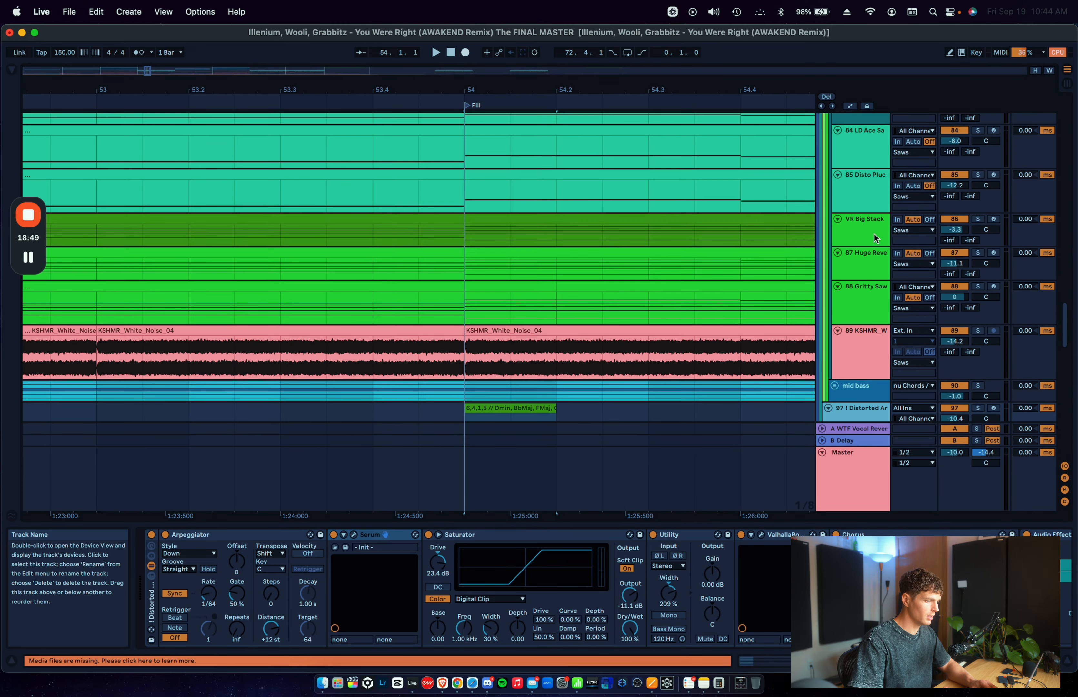
pyautogui.scroll(-5, 874, 234)
pyautogui.scroll(5, 873, 235)
pyautogui.press('Up')
pyautogui.press('Up')
pyautogui.press('Up')
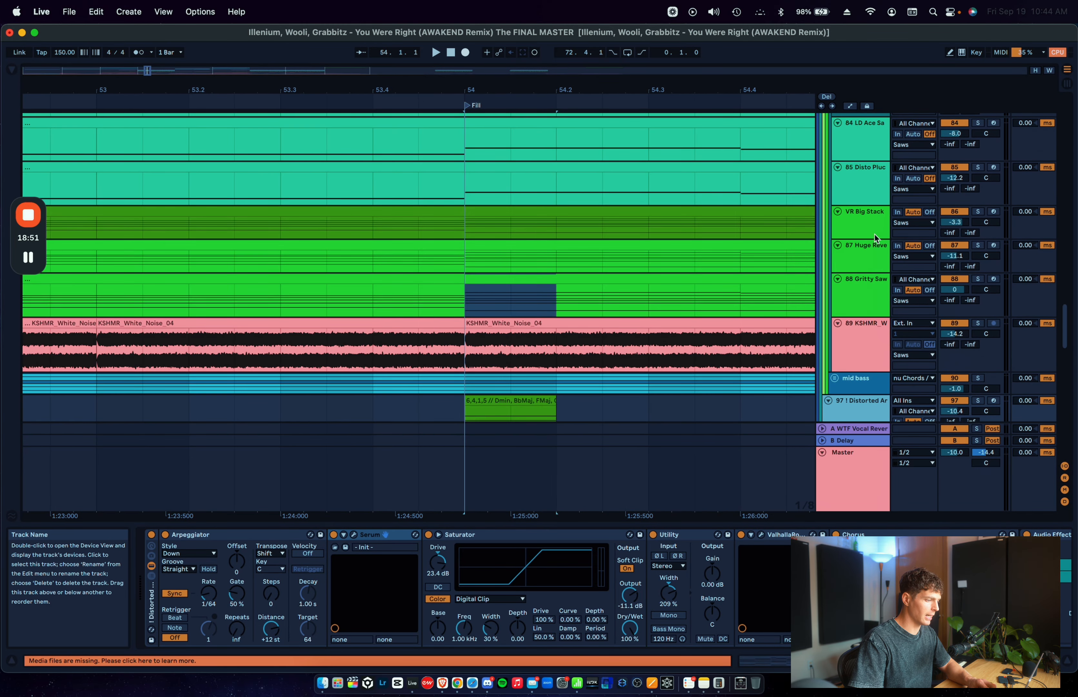
pyautogui.scroll(-3, 656, 293)
# Step: Place the insert marker at 54.1.1 on the Distorted Arp track and toggle the Redux after its two EQ Eights
pyautogui.click(459, 303)
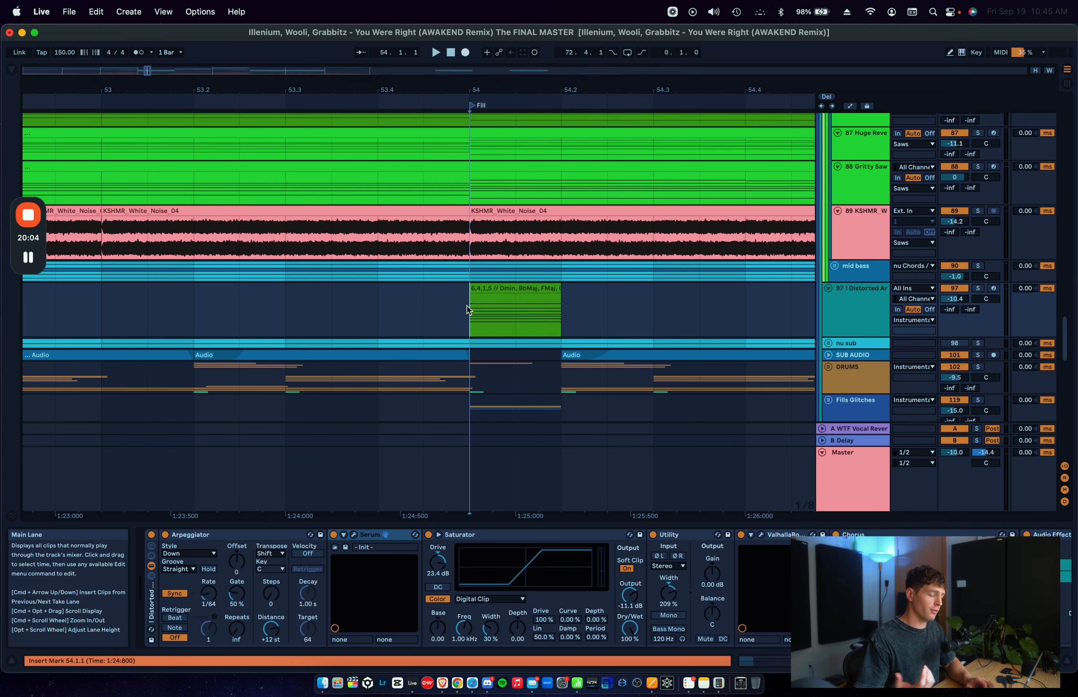
pyautogui.hscroll(10, 492, 602)
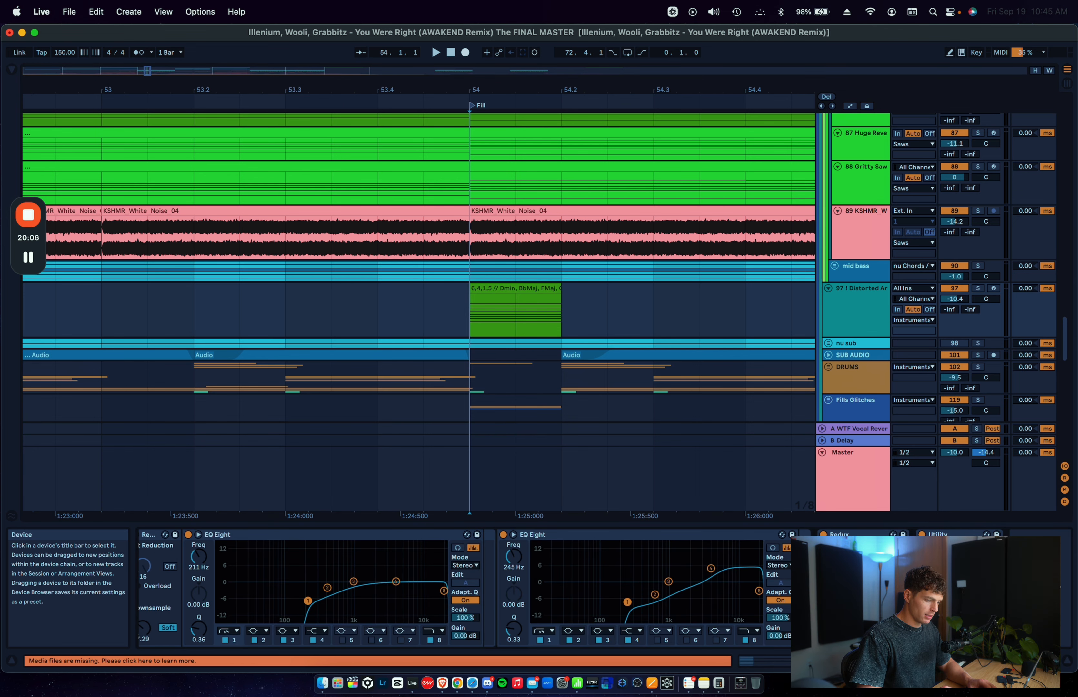
pyautogui.click(823, 533)
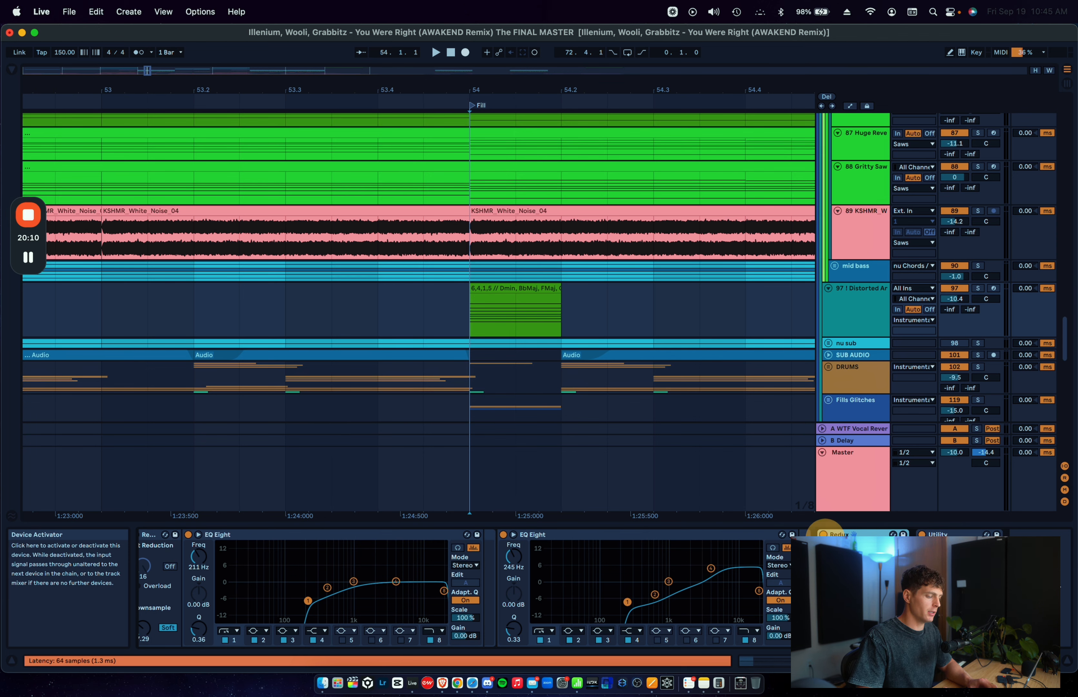
# Step: Solo the nu Chords group, play it from bar 54 while viewing its effects chain, and fold the group
pyautogui.scroll(-5, 696, 355)
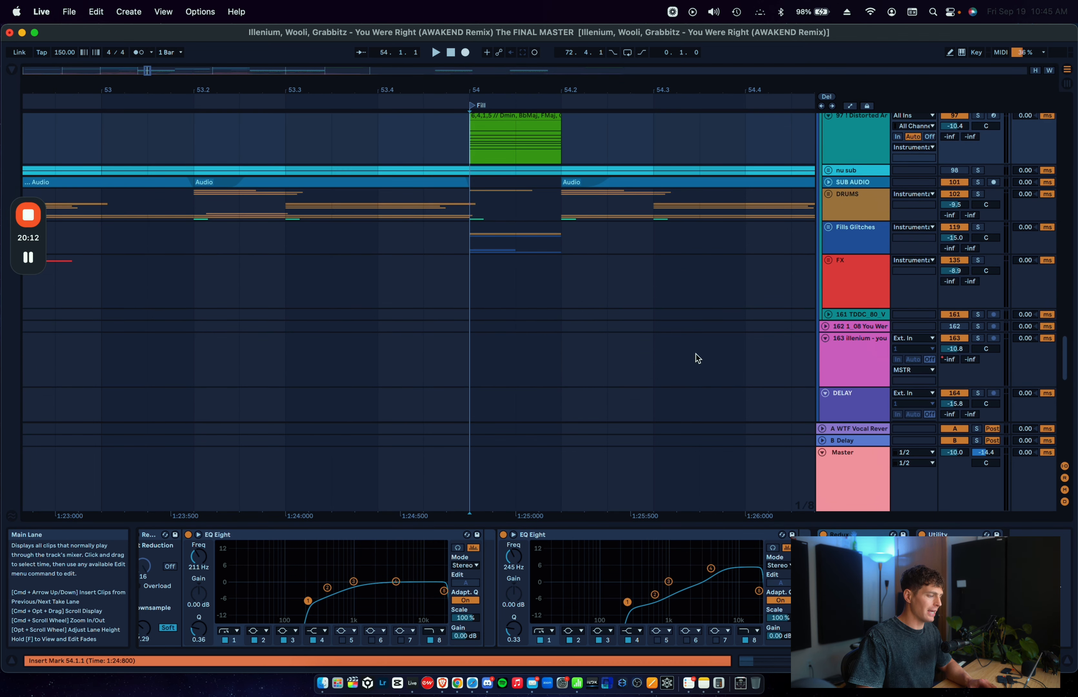
pyautogui.scroll(15, 696, 354)
pyautogui.click(850, 262)
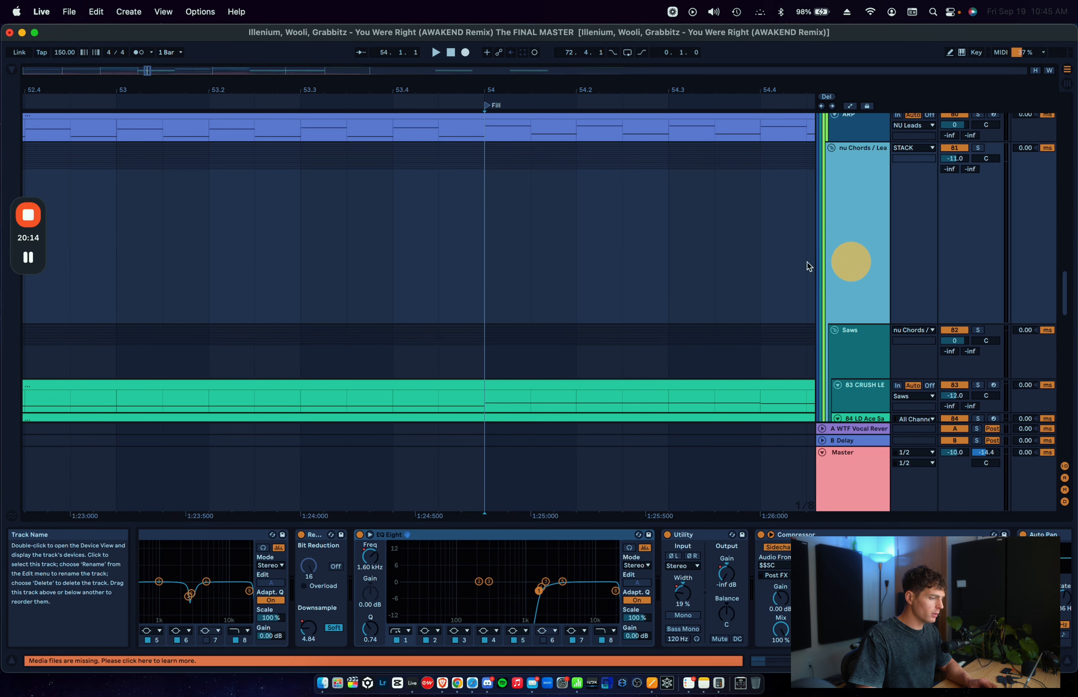
pyautogui.press('s')
pyautogui.press('space')
pyautogui.hscroll(10, 815, 589)
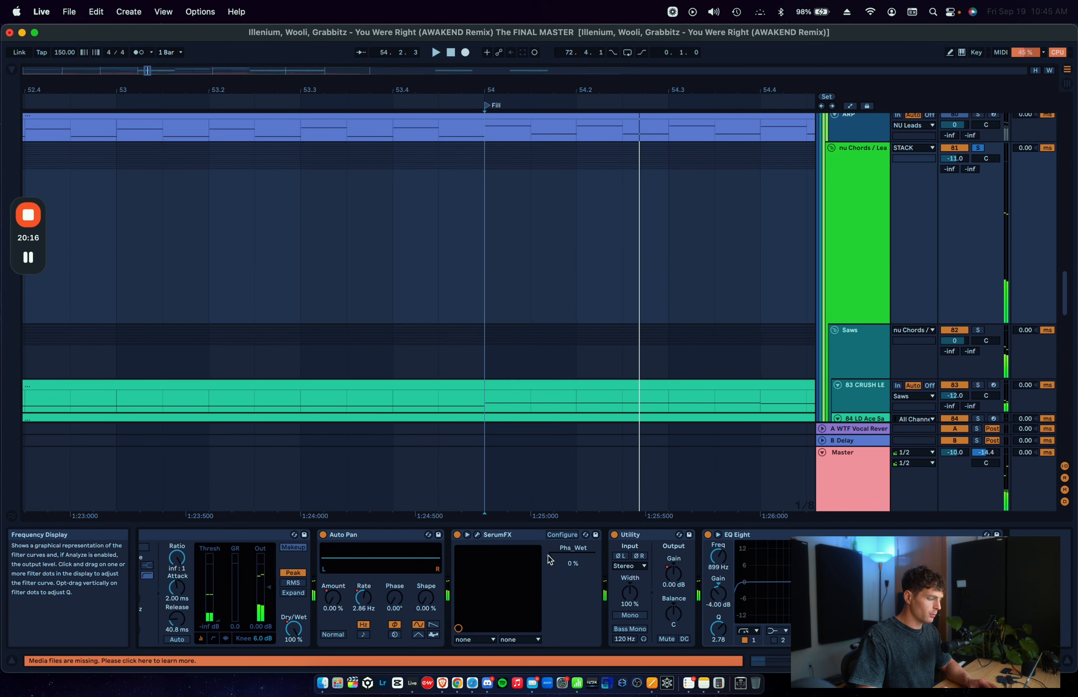
pyautogui.click(832, 148)
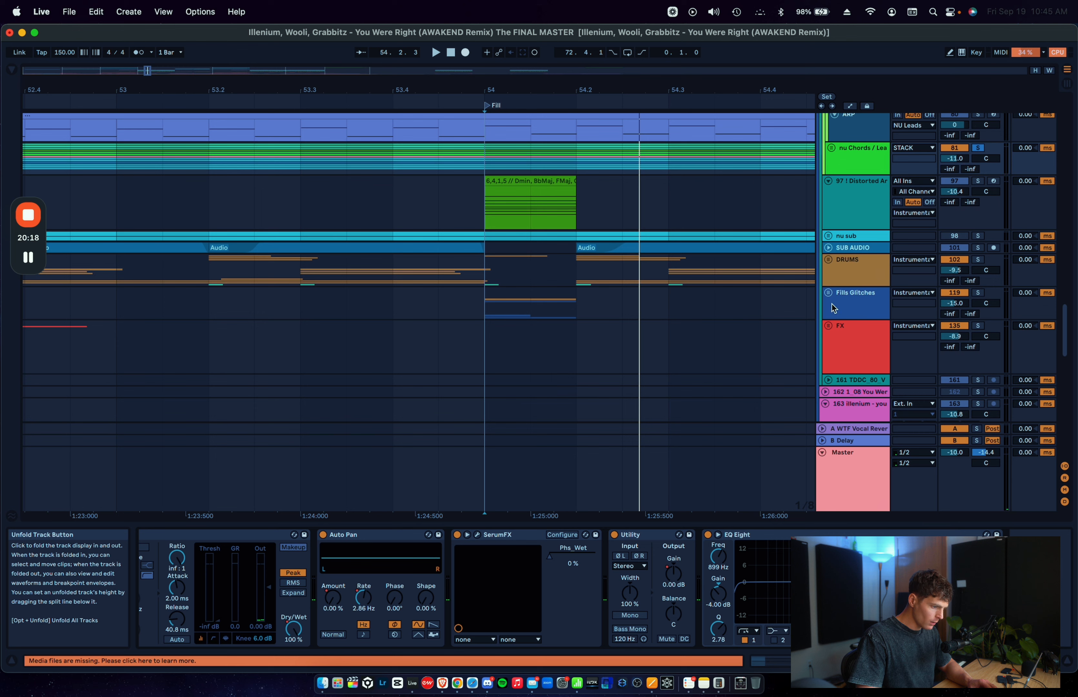
# Step: Unfold the Fills Glitches group, solo the KOAN_SOUND bass track and play its clip from bar 54
pyautogui.click(828, 292)
pyautogui.scroll(-5, 833, 299)
pyautogui.click(863, 319)
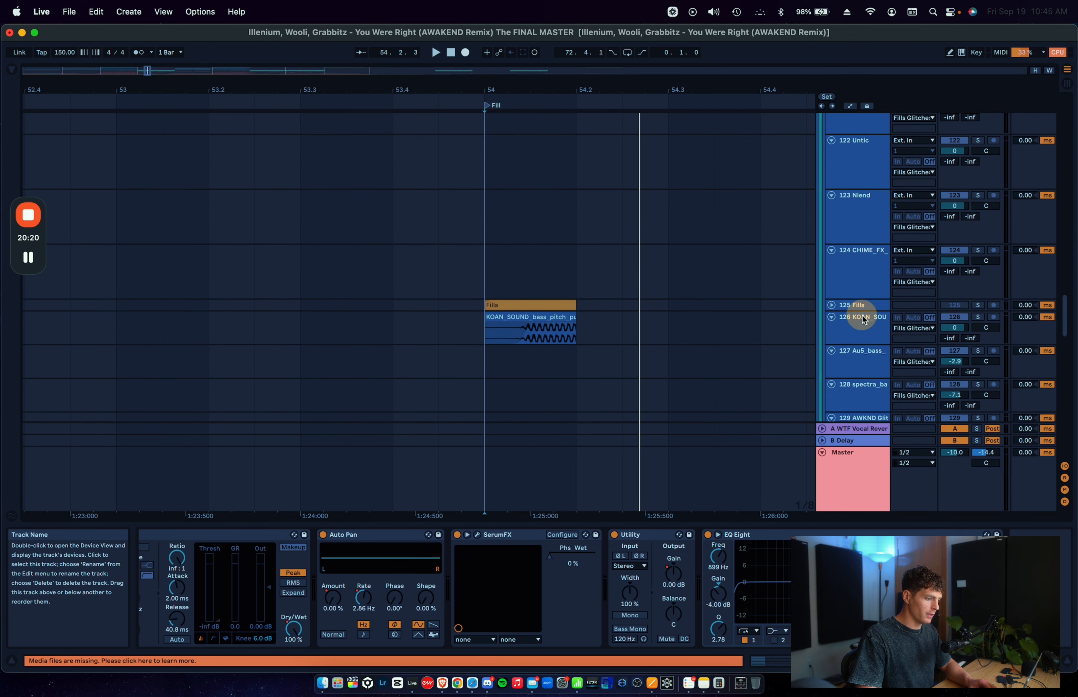
pyautogui.click(523, 338)
pyautogui.press('space')
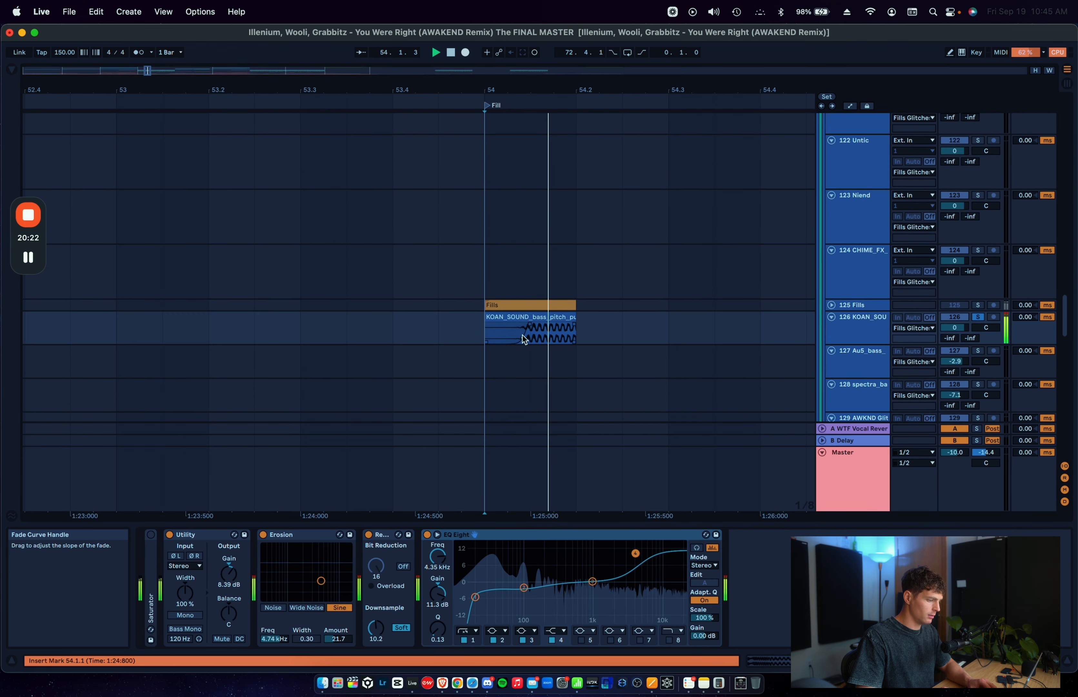
pyautogui.press('space')
pyautogui.press('space')
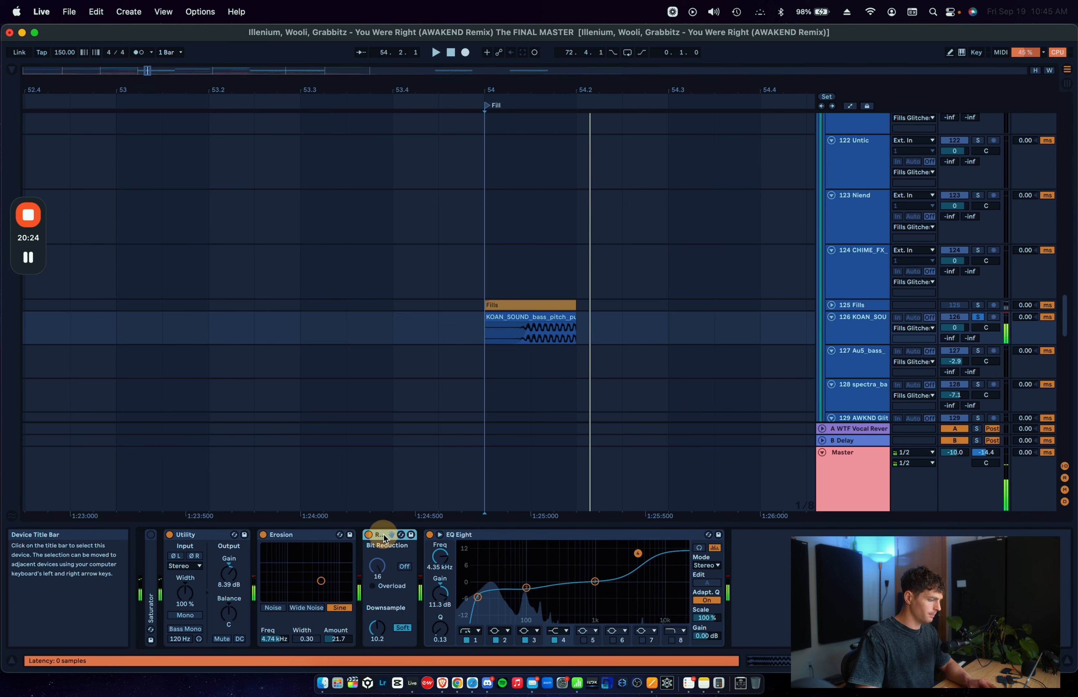
# Step: Fold the Fills Glitches group, solo the Distorted Arp track and play its clip at bar 54
pyautogui.scroll(6, 825, 203)
pyautogui.click(825, 198)
pyautogui.scroll(3, 825, 199)
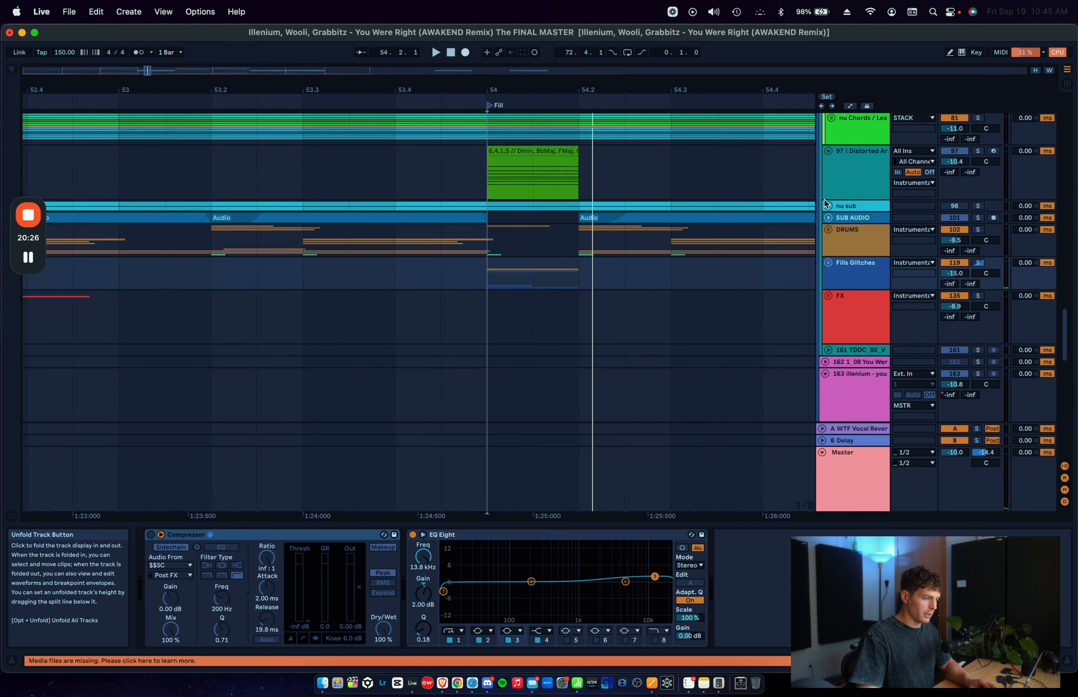
pyautogui.click(843, 196)
pyautogui.press('s')
pyautogui.click(537, 160)
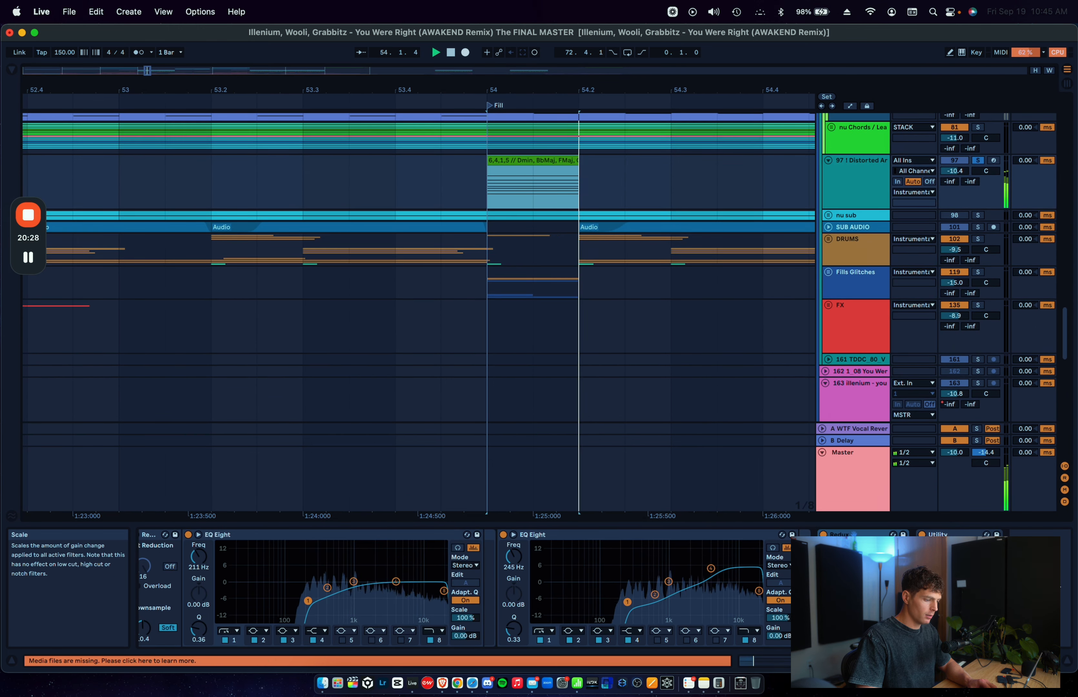
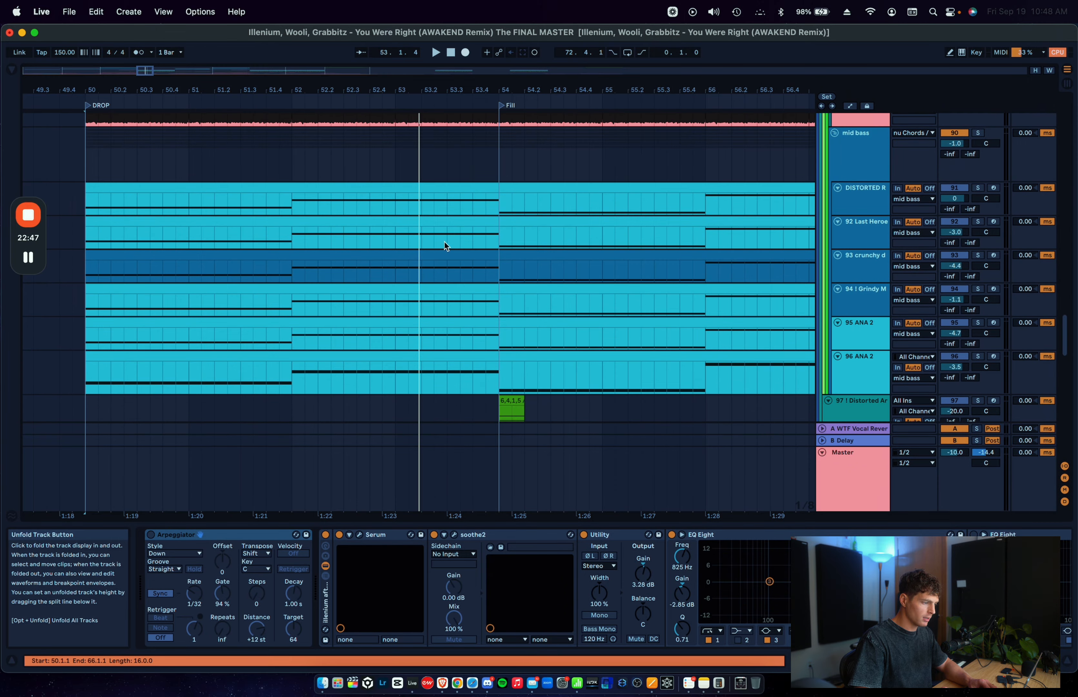
# Step: Solo the 95 ANA 2 track, play its clip from bar 50, and examine its repeated bass notes in the MIDI editor
pyautogui.click(354, 324)
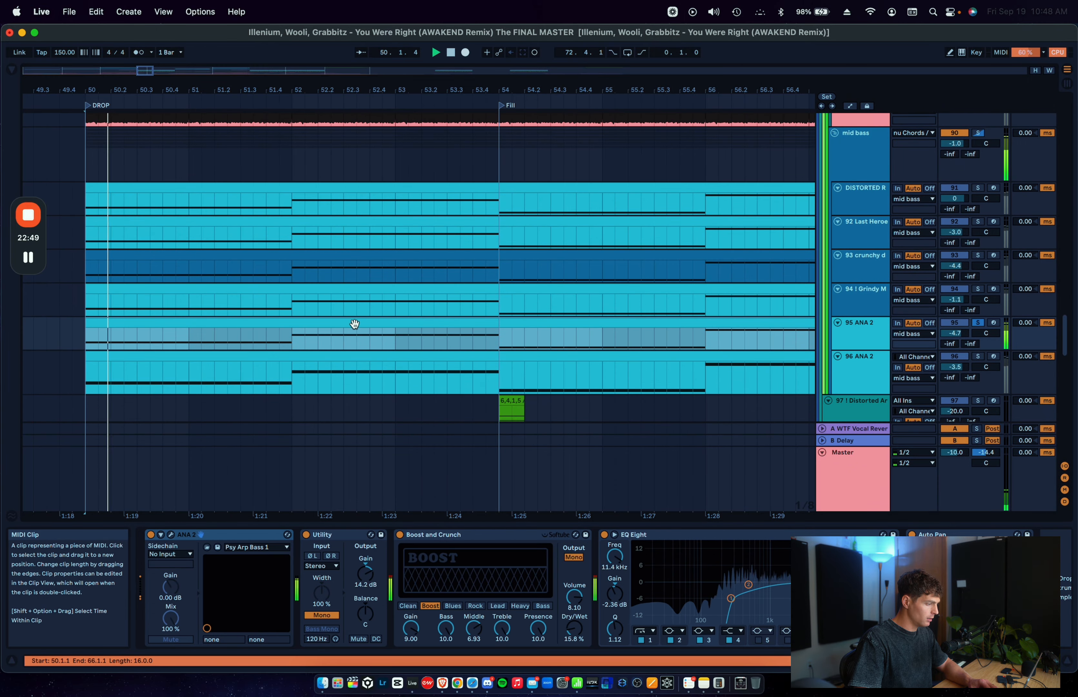
pyautogui.doubleClick(354, 323)
pyautogui.scroll(5, 472, 393)
pyautogui.rightClick(479, 349)
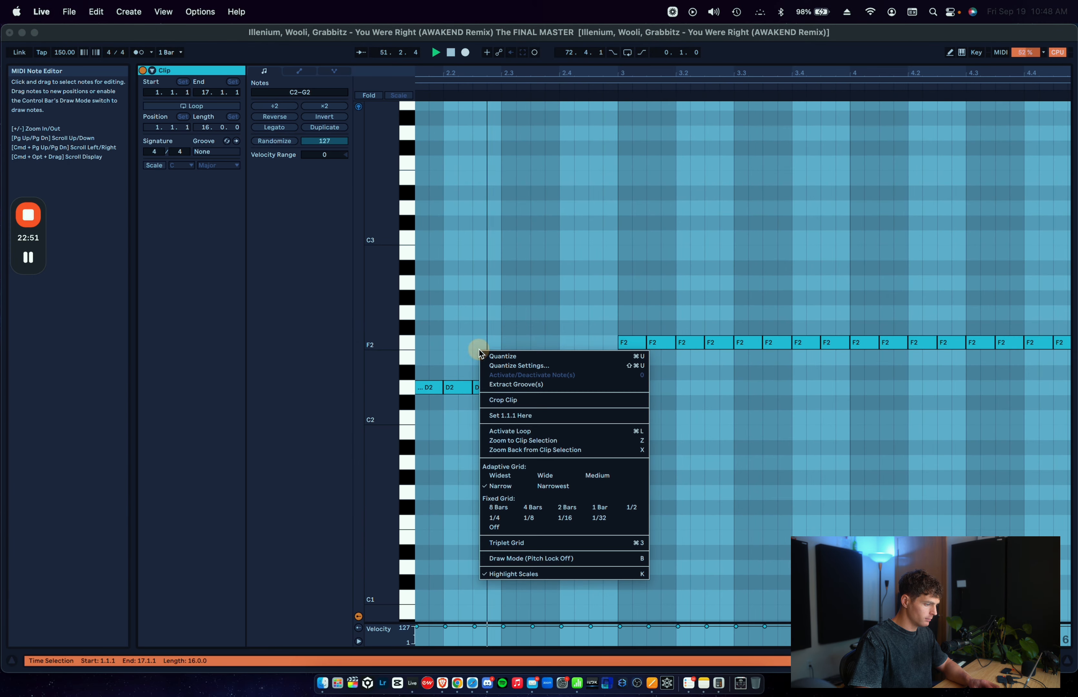
pyautogui.click(538, 514)
pyautogui.hscroll(3, 561, 504)
pyautogui.scroll(1, 566, 501)
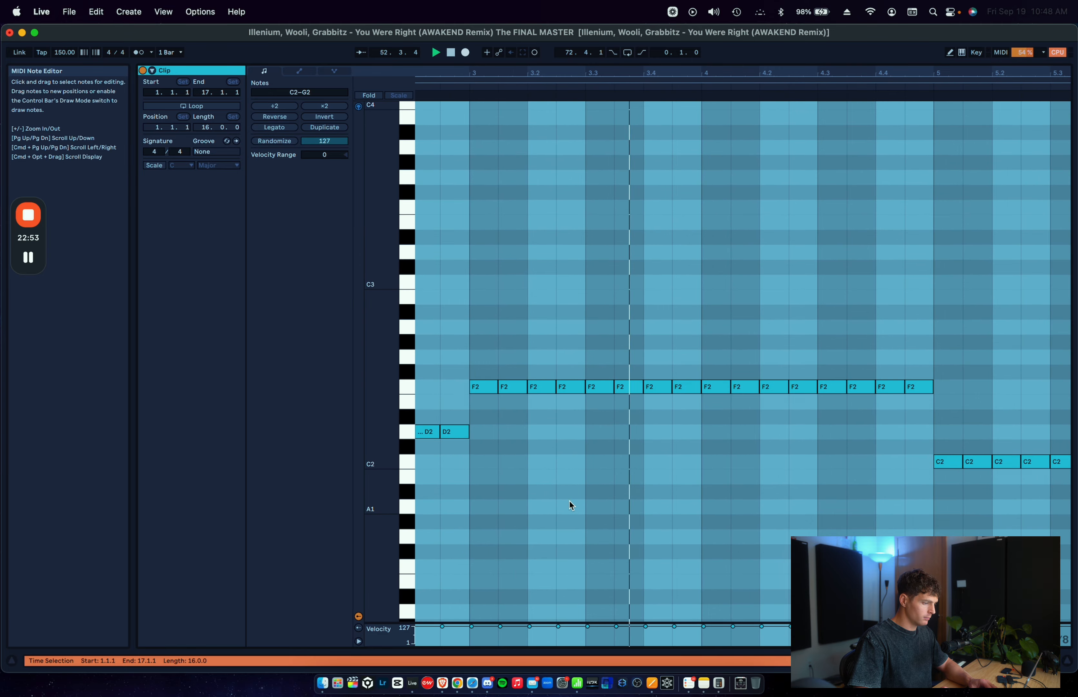
pyautogui.click(570, 500)
pyautogui.press('space')
pyautogui.hotkey('shift', 'Tab')
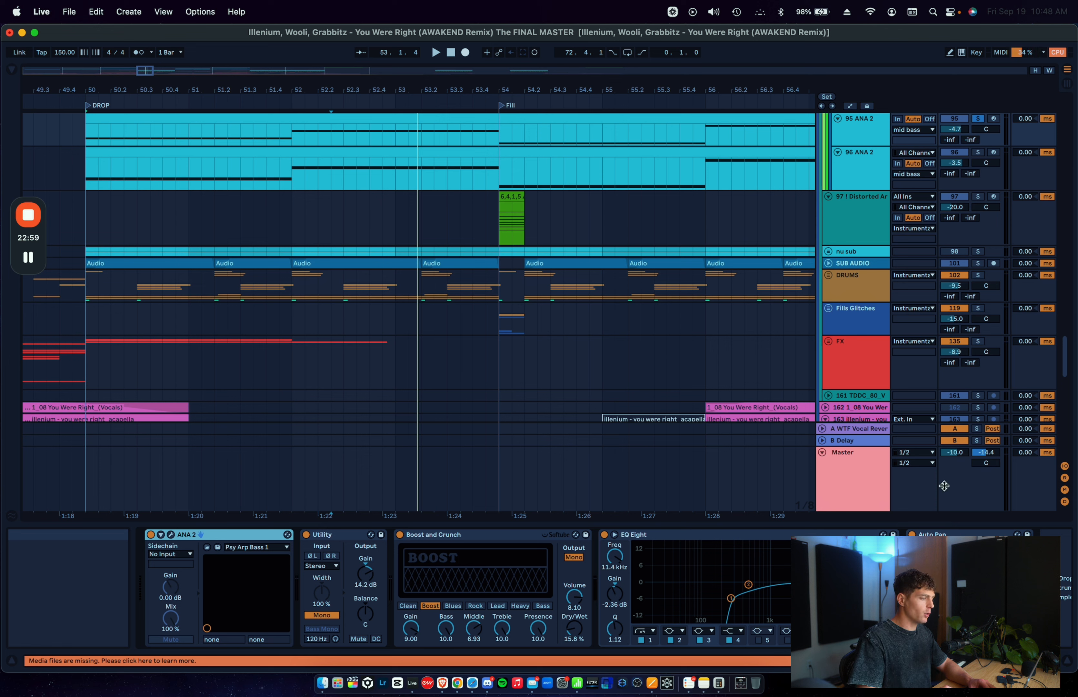
# Step: Solo the Fills Glitches and DRUMS groups together and play them from the insert marker at 54.1.1
pyautogui.click(500, 324)
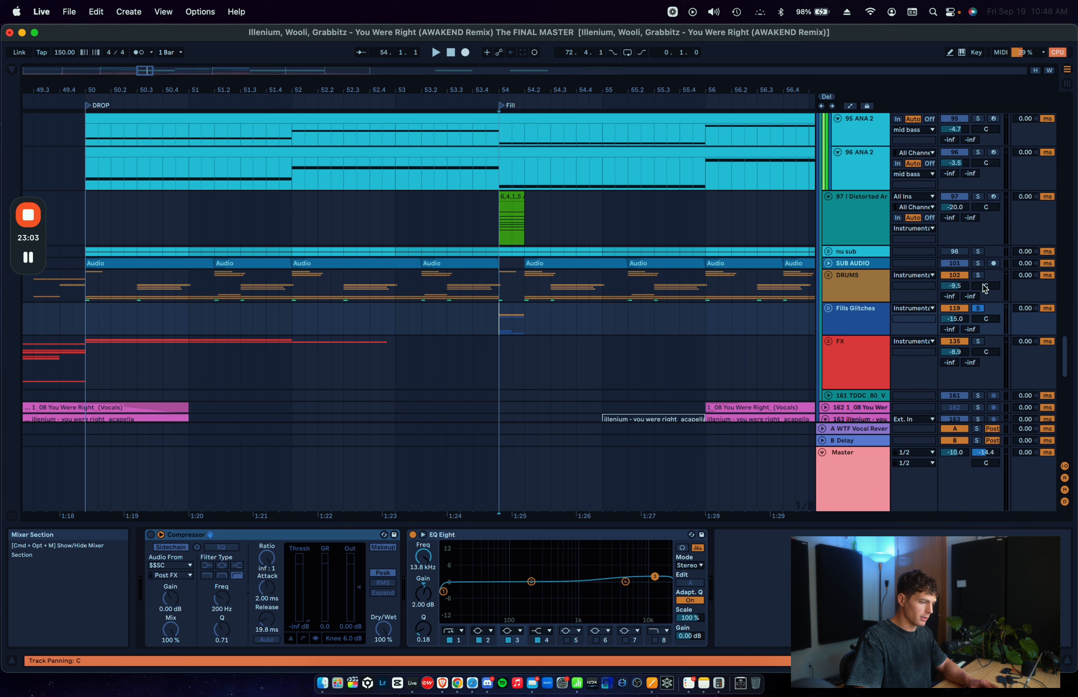
pyautogui.press('space')
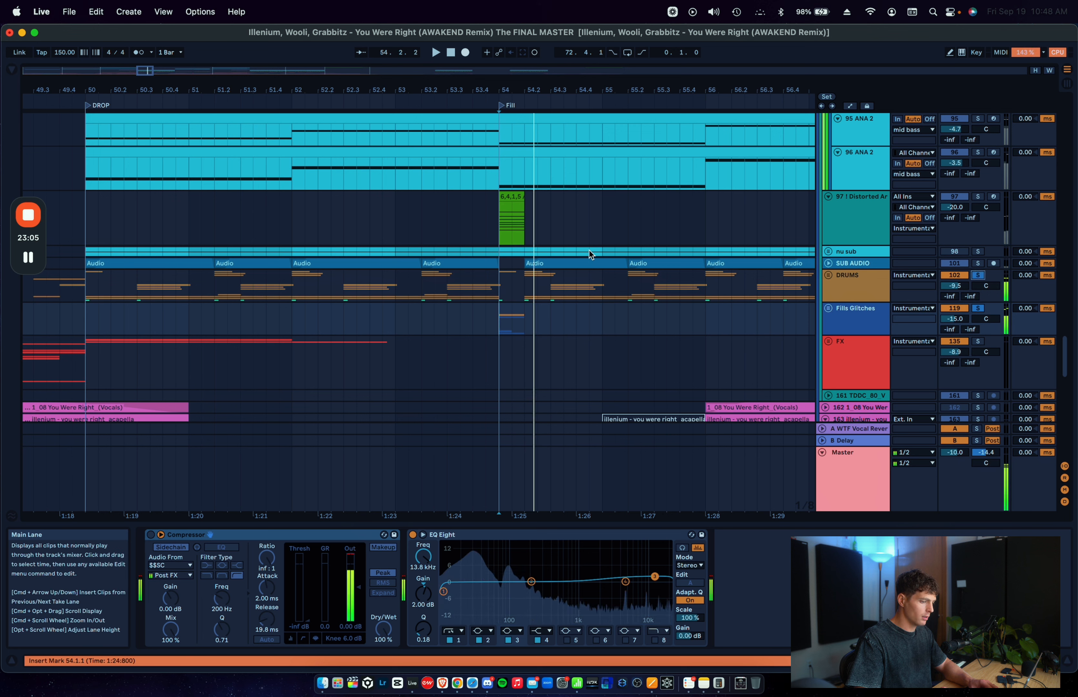
pyautogui.press('space')
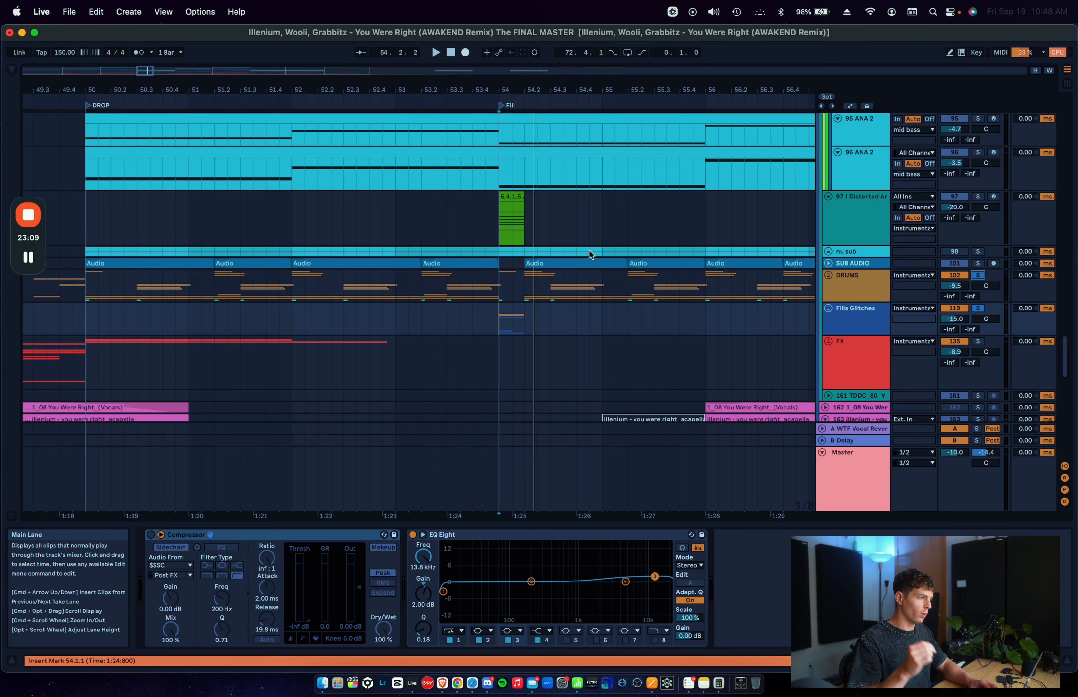
pyautogui.press('space')
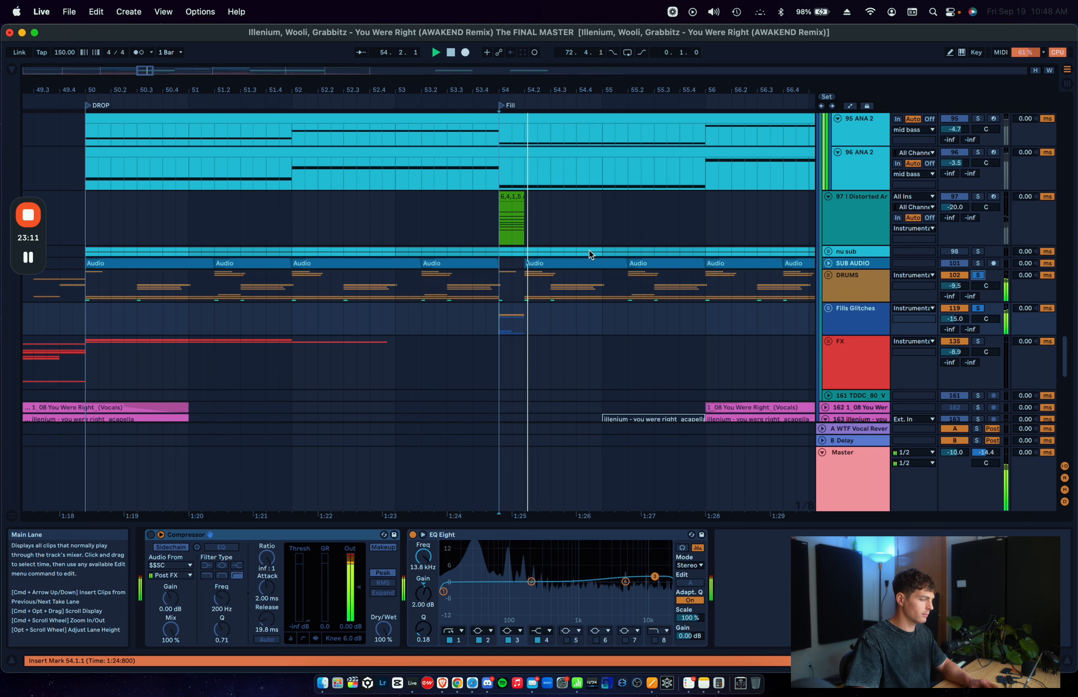
pyautogui.press('space')
# Step: Solo the 96 ANA 2 track with the drums and glitches, play from 52.1.1, and select bar 53 of its clip
pyautogui.scroll(1, 312, 217)
pyautogui.click(358, 149)
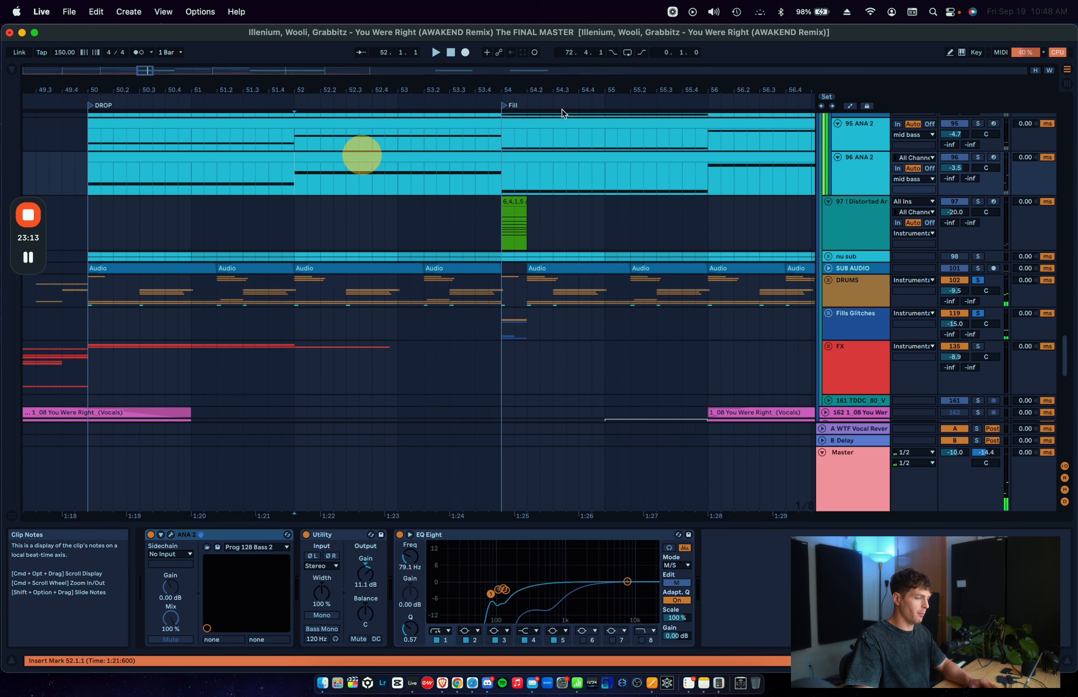
pyautogui.click(979, 159)
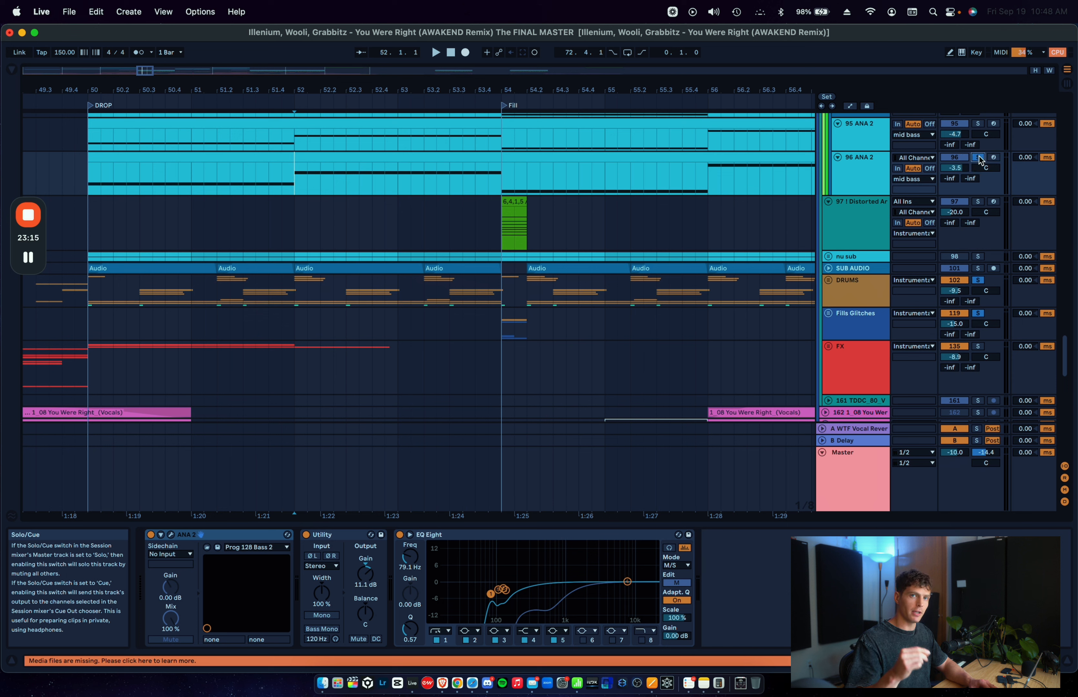
pyautogui.press('space')
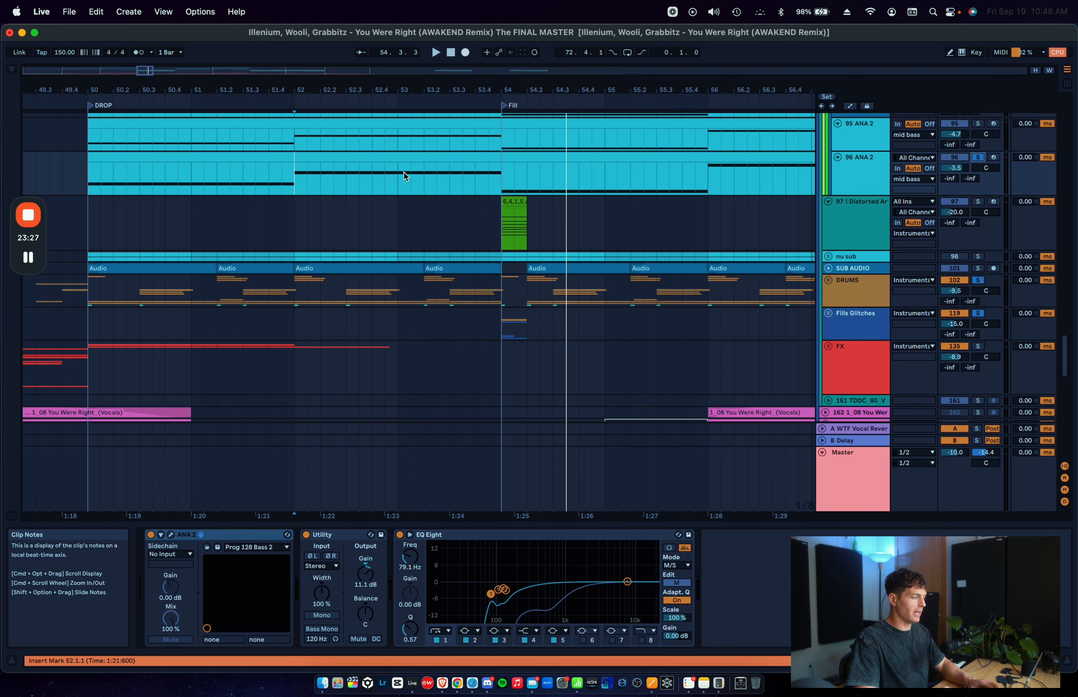
pyautogui.moveTo(402, 176); pyautogui.dragTo(502, 177)
pyautogui.scroll(8, 501, 176)
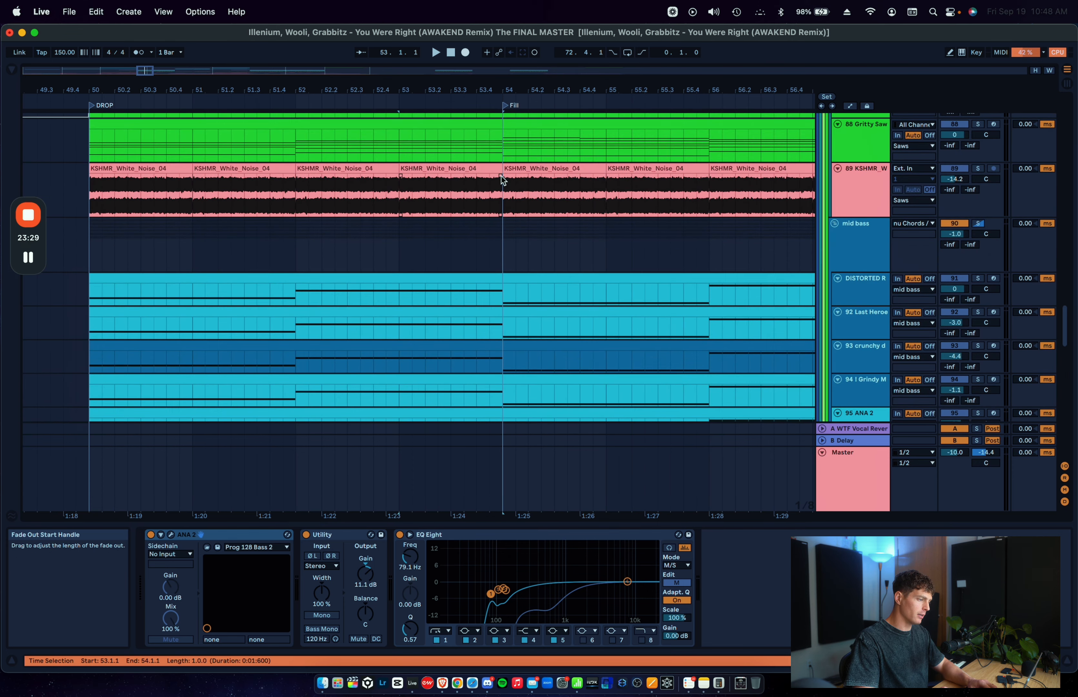
pyautogui.scroll(10, 501, 176)
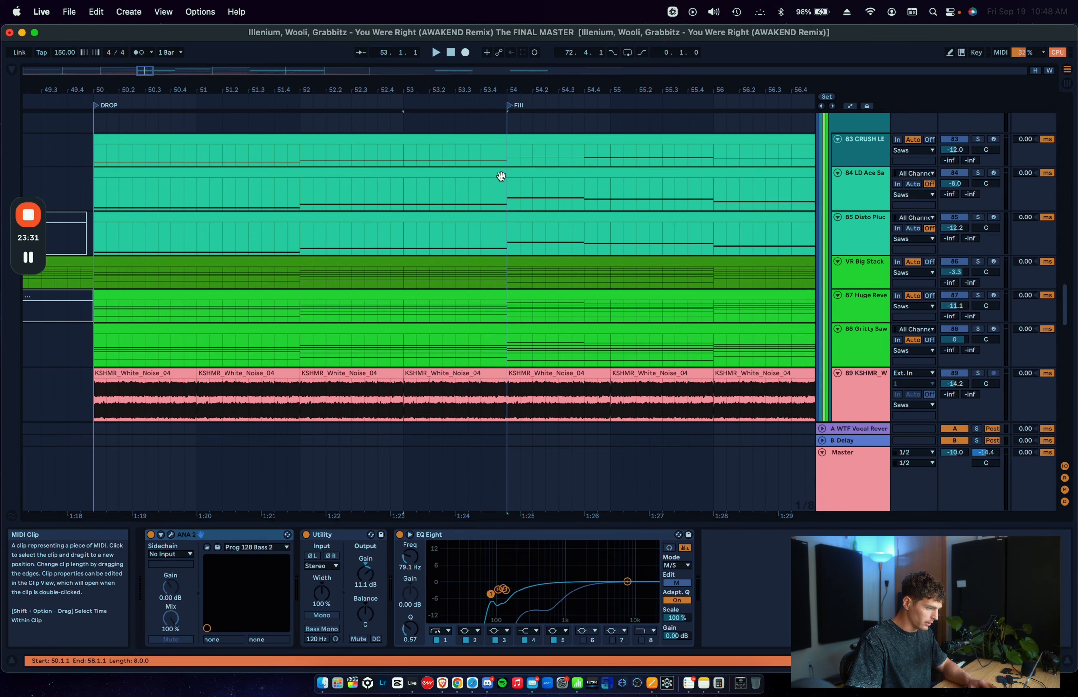
pyautogui.scroll(-10, 501, 176)
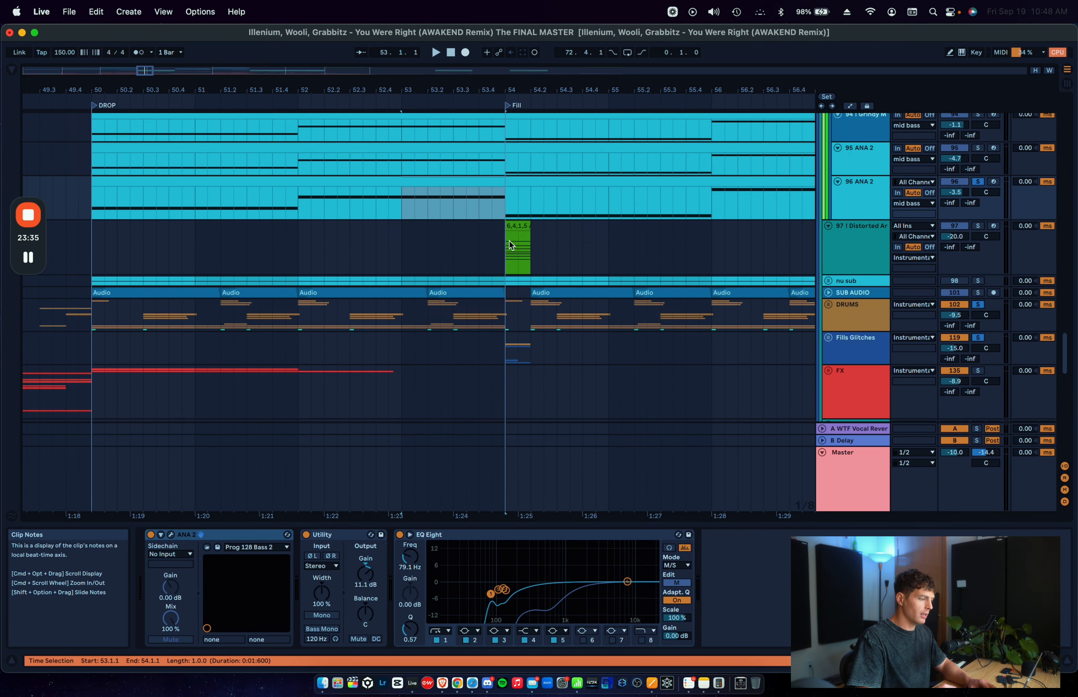
# Step: Unfold the Fills Glitches group and move the WHAT and Data Bend tracks directly beneath the KOAN_SOUND track
pyautogui.click(828, 337)
pyautogui.scroll(-10, 591, 282)
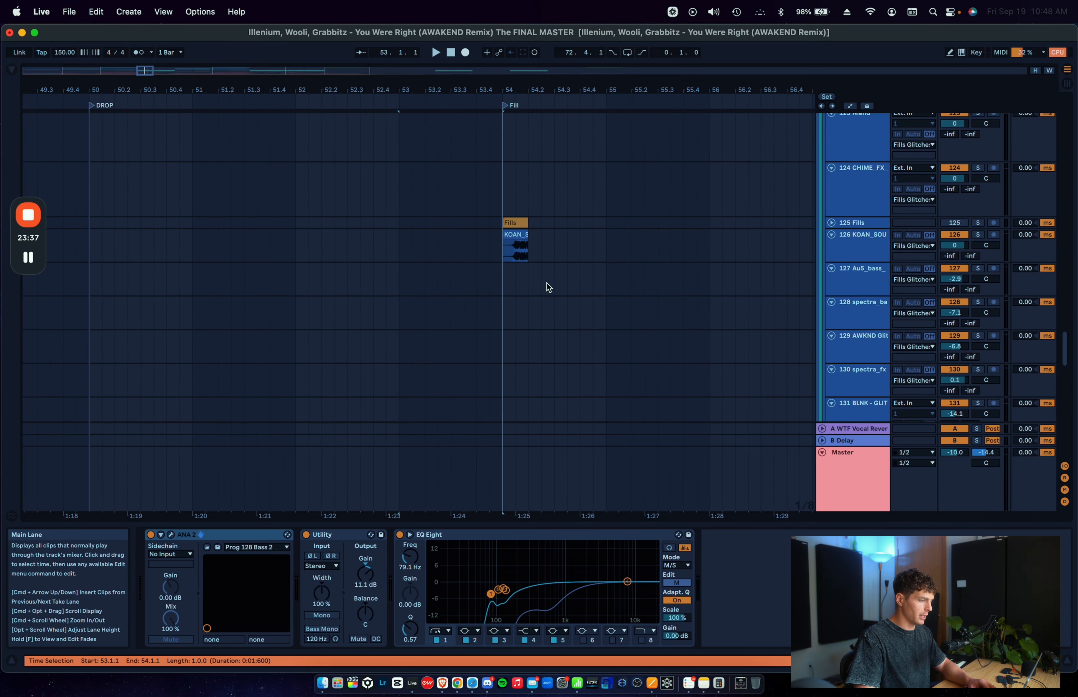
pyautogui.scroll(3, 548, 282)
pyautogui.scroll(-5, 548, 281)
pyautogui.click(453, 380)
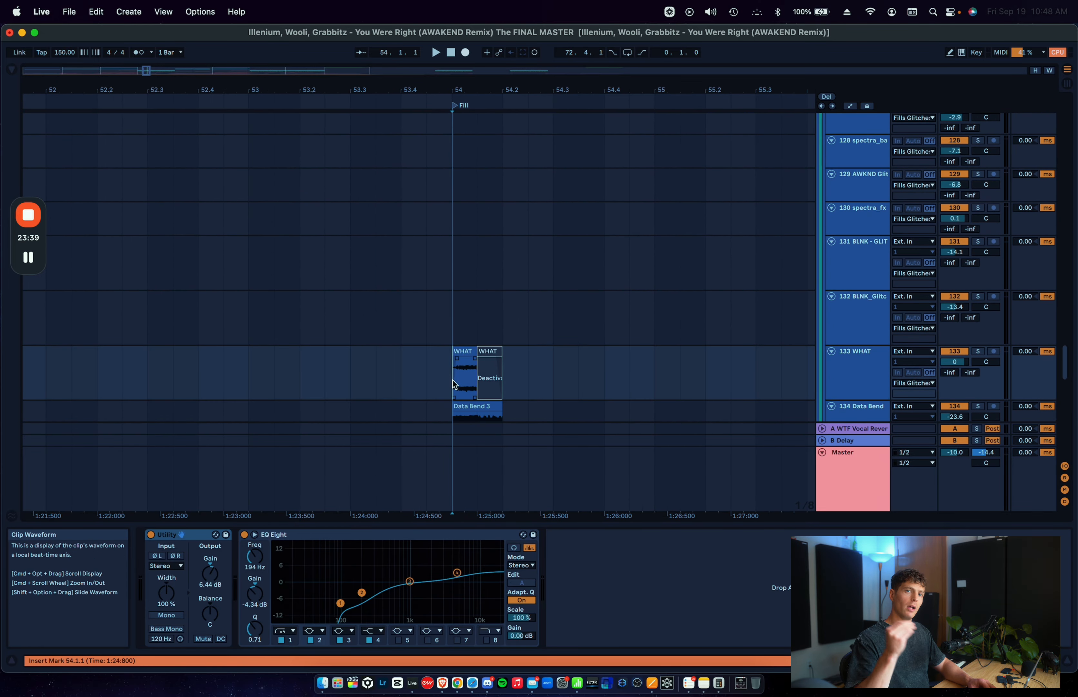
pyautogui.scroll(-3, 453, 380)
pyautogui.click(863, 373)
pyautogui.keyDown('shift'); pyautogui.click(861, 321); pyautogui.keyUp('shift')
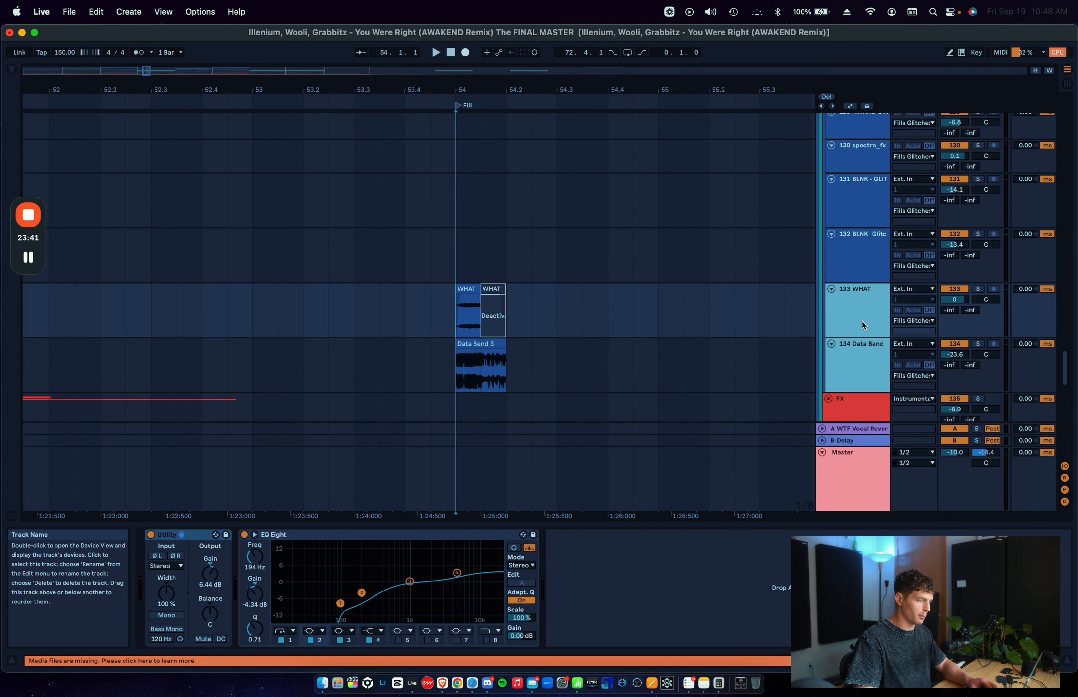
pyautogui.moveTo(862, 324); pyautogui.dragTo(860, 186)
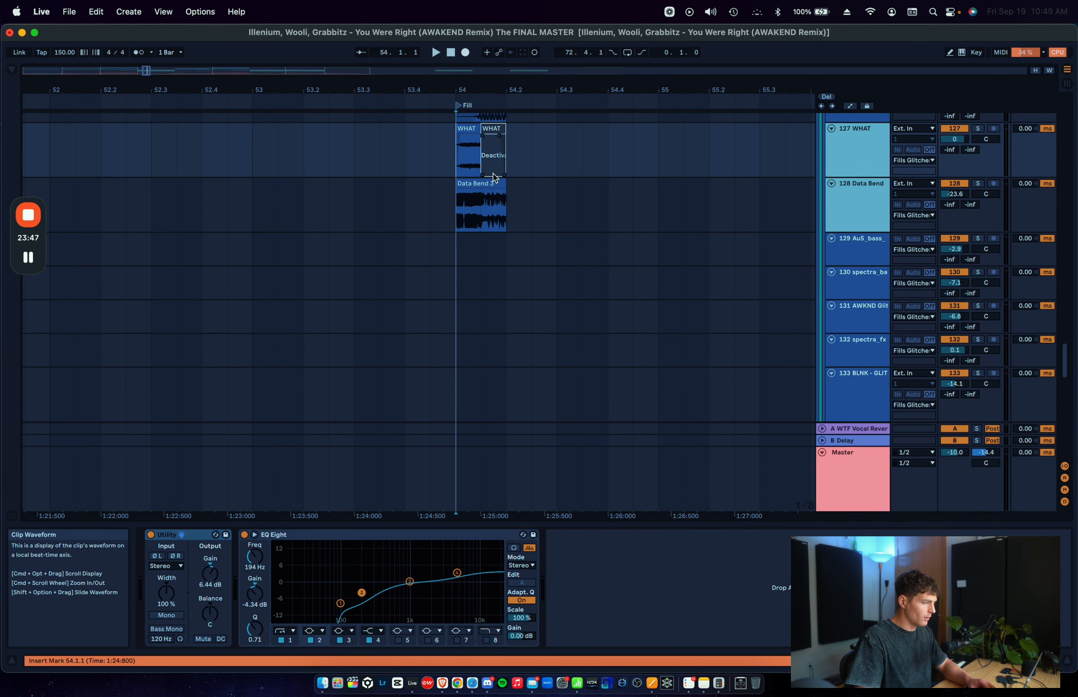
# Step: Play the layered KOAN_SOUND, WHAT and Data Bend clips from 54.1.1
pyautogui.scroll(4, 485, 253)
pyautogui.scroll(3, 479, 286)
pyautogui.click(437, 290)
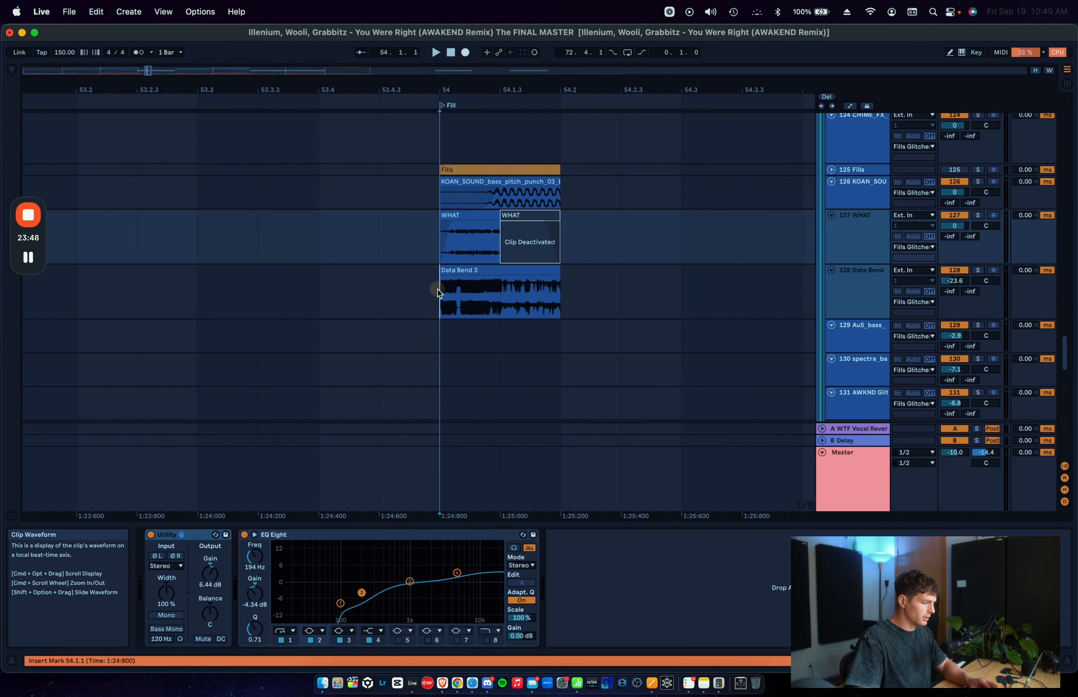
pyautogui.press('space')
pyautogui.press('space')
pyautogui.press('space')
pyautogui.press('space')
pyautogui.press('space')
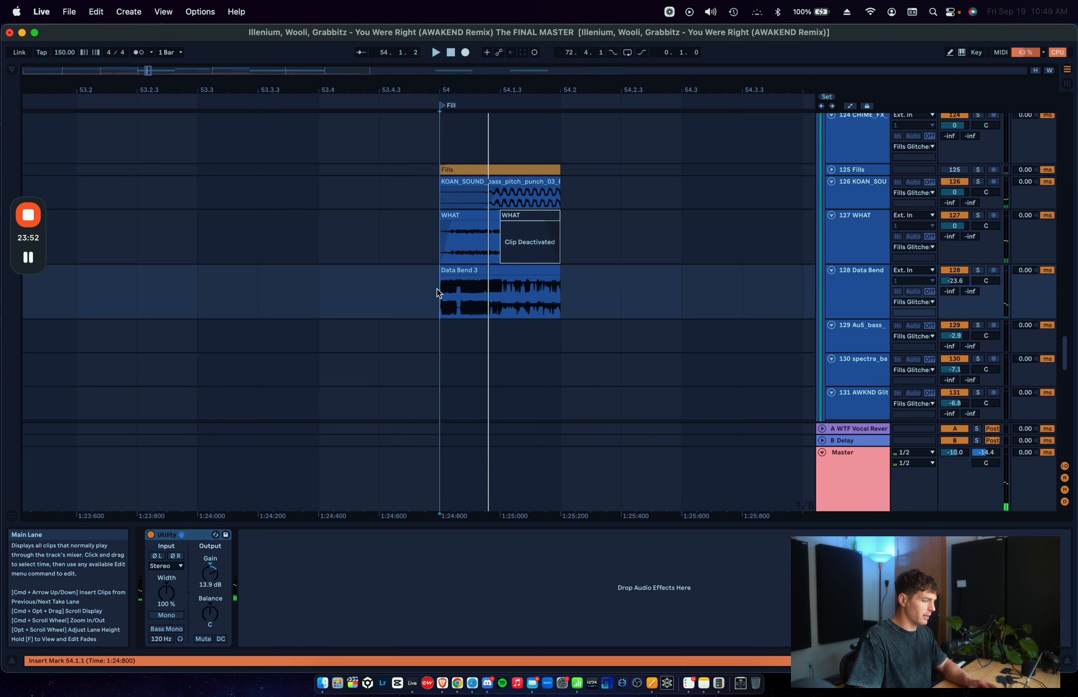
# Step: Deactivate the second half of the Data Bend 3 clip from 54.1.3 and play the fill from 54.1.1
pyautogui.moveTo(504, 296); pyautogui.dragTo(604, 284)
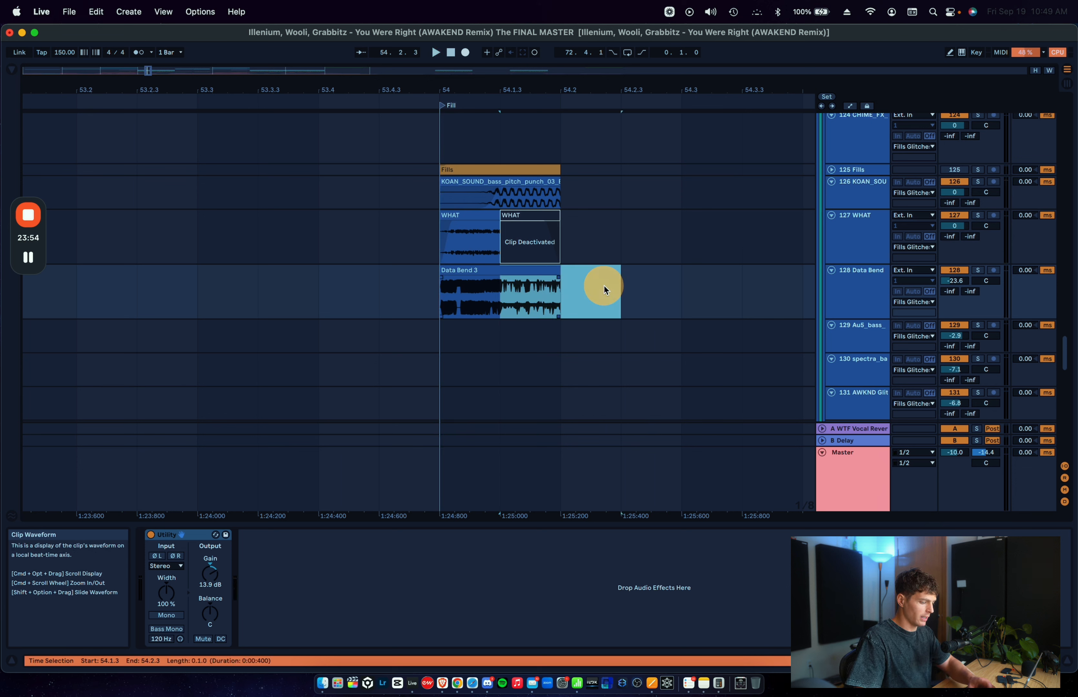
pyautogui.press('0')
pyautogui.click(438, 250)
pyautogui.press('space')
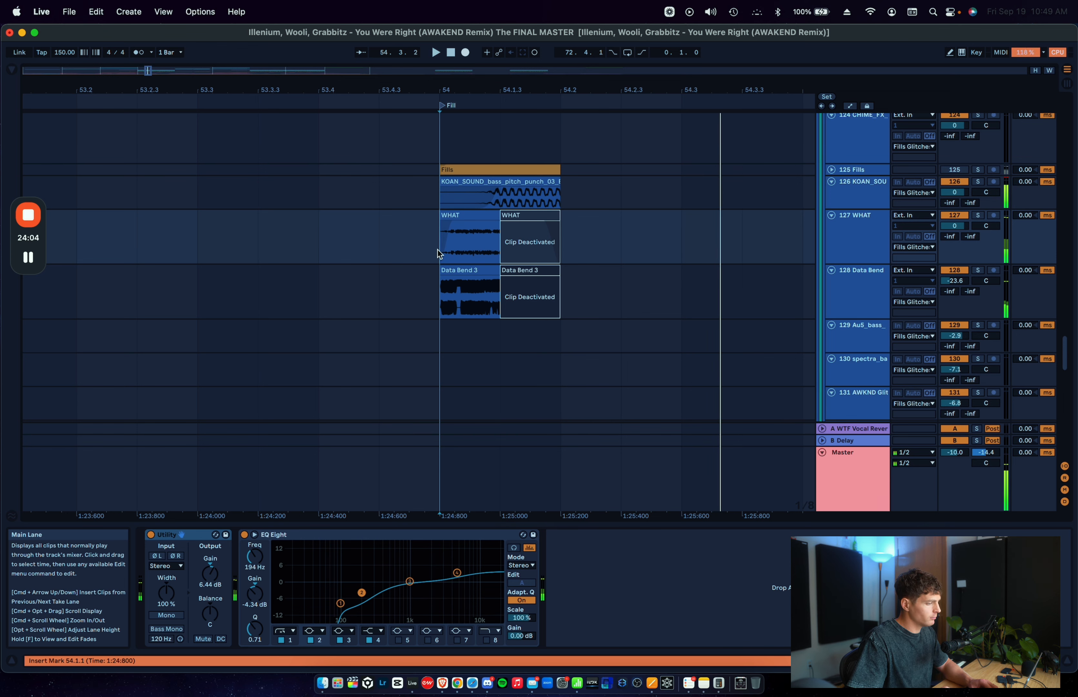
# Step: Solo the 95 ANA 2 track alongside 96 ANA 2, the drums and glitches, and play from 52.4.3 and 53.1.1 into the fill
pyautogui.moveTo(437, 206); pyautogui.dragTo(551, 322)
pyautogui.click(551, 322)
pyautogui.scroll(2, 551, 323)
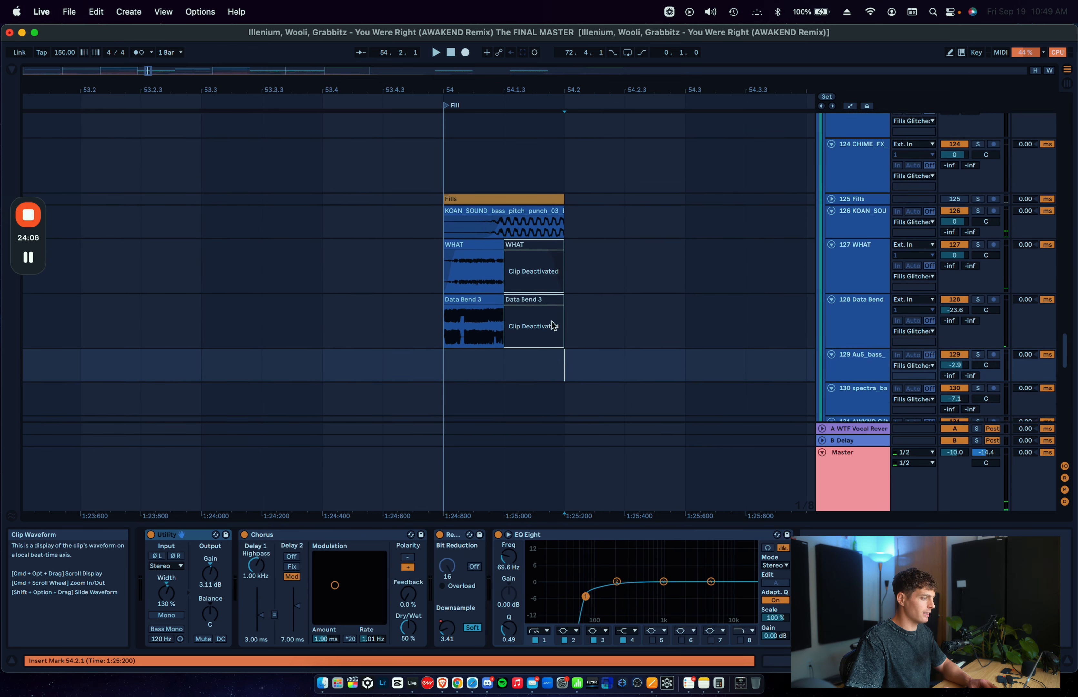
pyautogui.scroll(-5, 551, 322)
pyautogui.scroll(10, 551, 324)
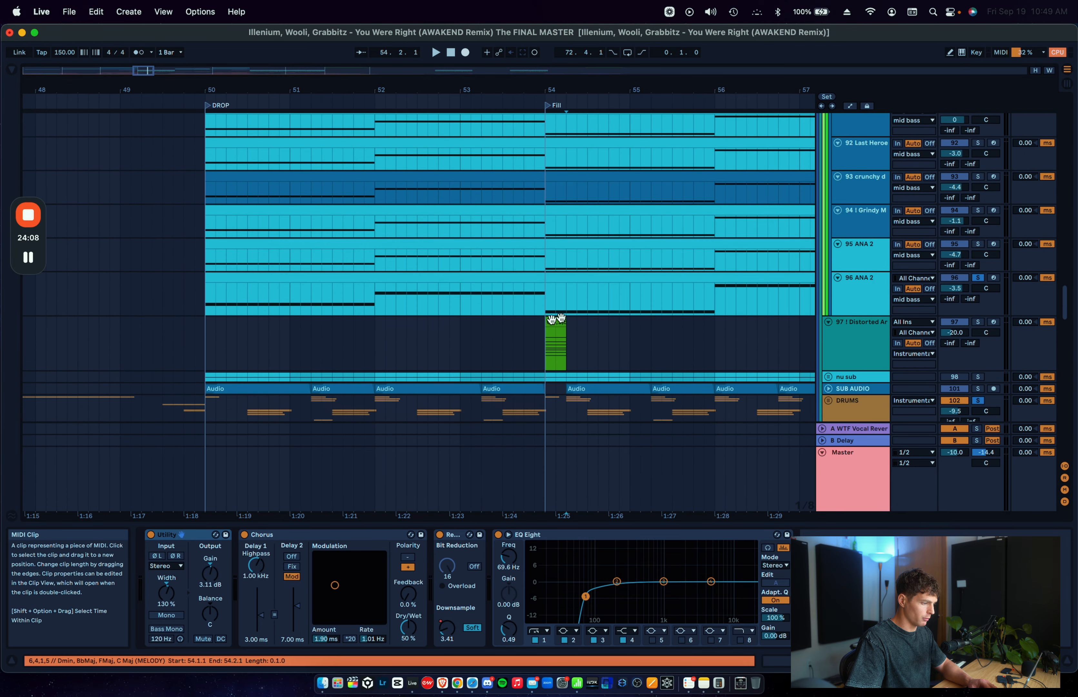
pyautogui.click(978, 245)
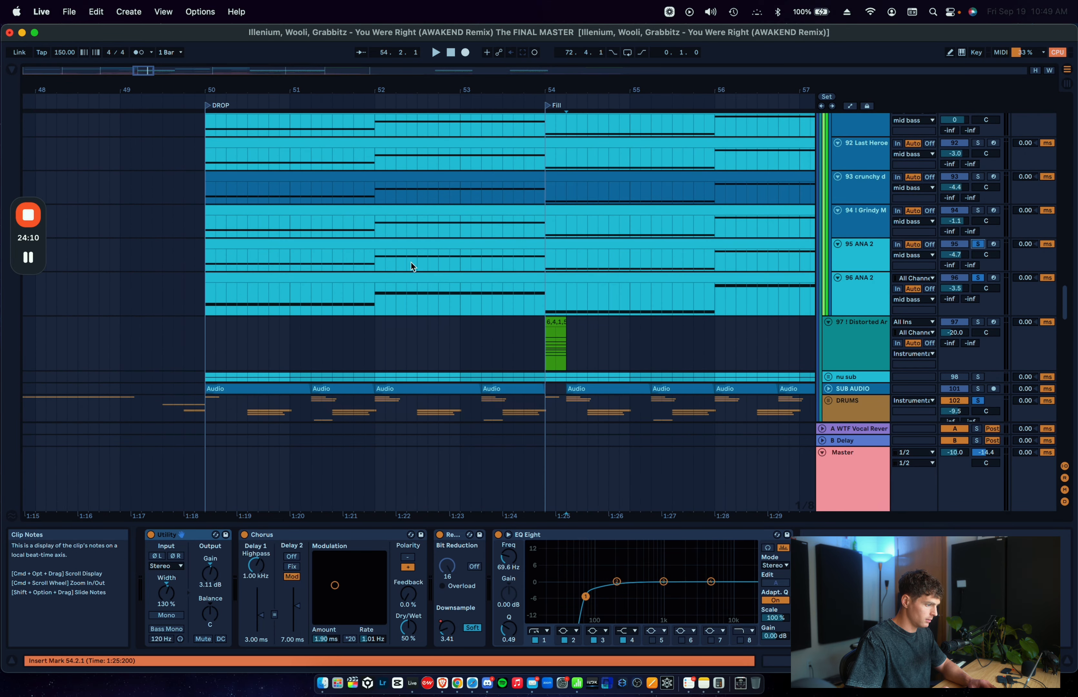
pyautogui.click(454, 266)
pyautogui.press('space')
pyautogui.scroll(-10, 454, 266)
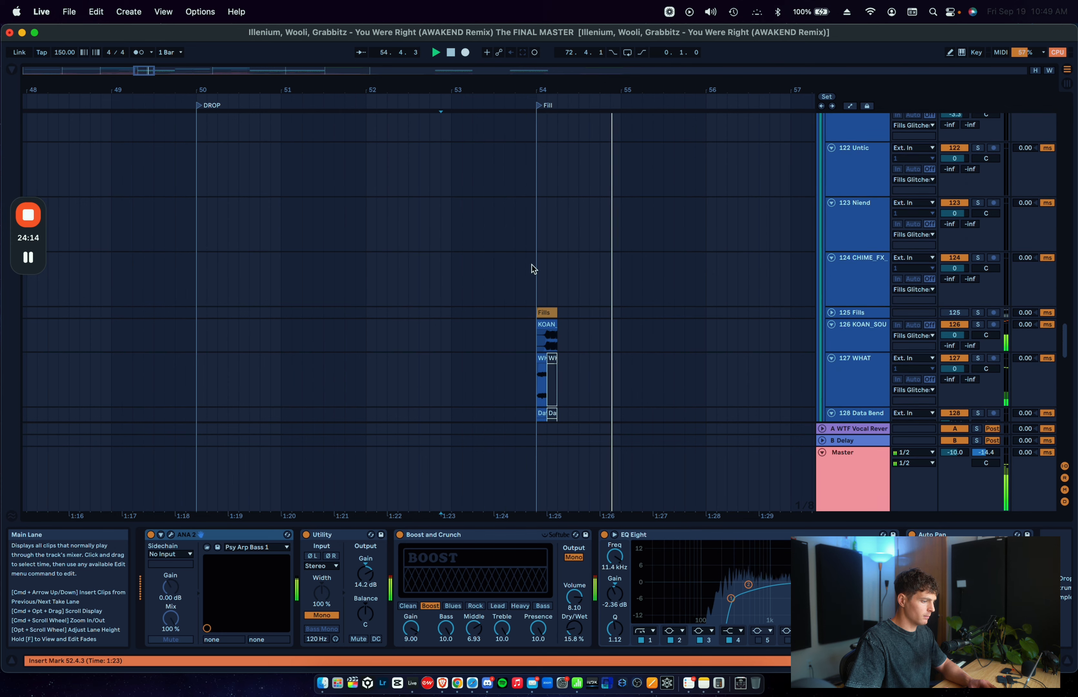
pyautogui.click(454, 272)
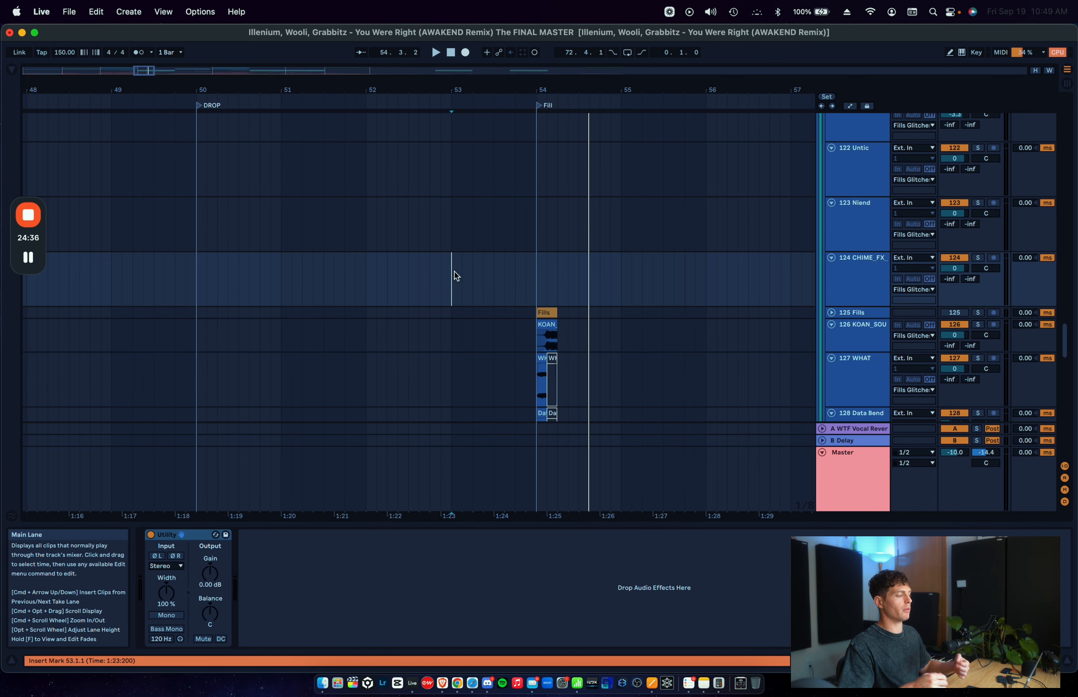
# Step: Play the full mix from 57.1.1 and place the insert marker on the Fills Glitches group at 57.3.1
pyautogui.scroll(15, 508, 290)
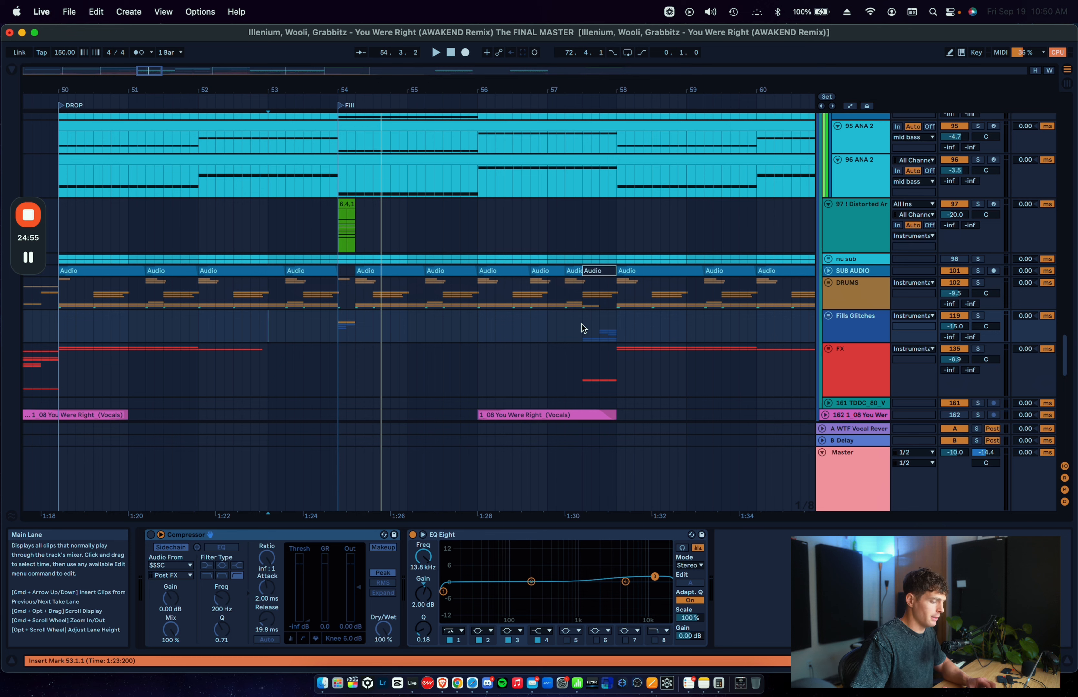
pyautogui.click(543, 327)
pyautogui.press('space')
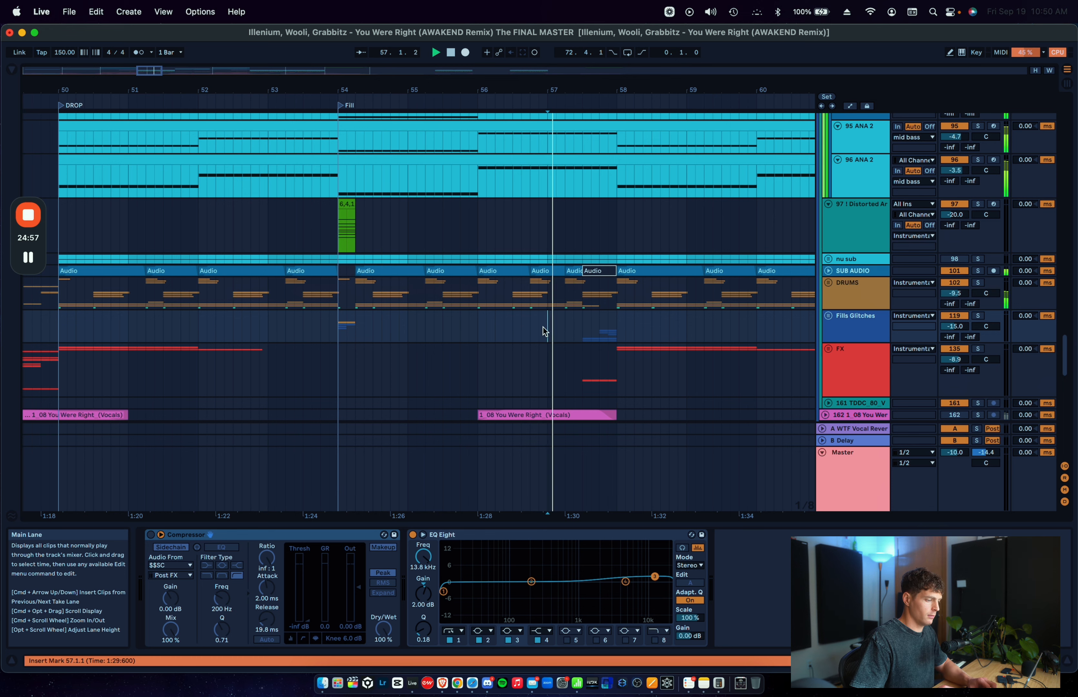
pyautogui.hscroll(2, 544, 327)
pyautogui.click(542, 337)
pyautogui.scroll(8, 542, 337)
pyautogui.press('space')
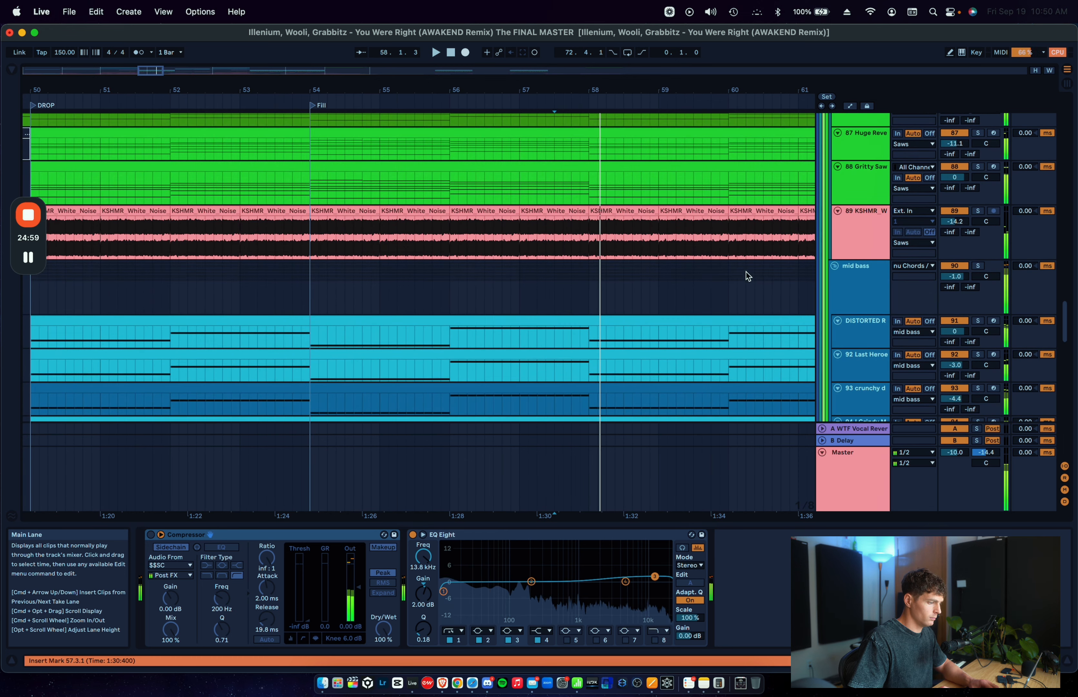
# Step: Fold the mid bass and Saws groups, solo the nu Chords group and play it from 57.3.1
pyautogui.click(834, 267)
pyautogui.scroll(6, 850, 178)
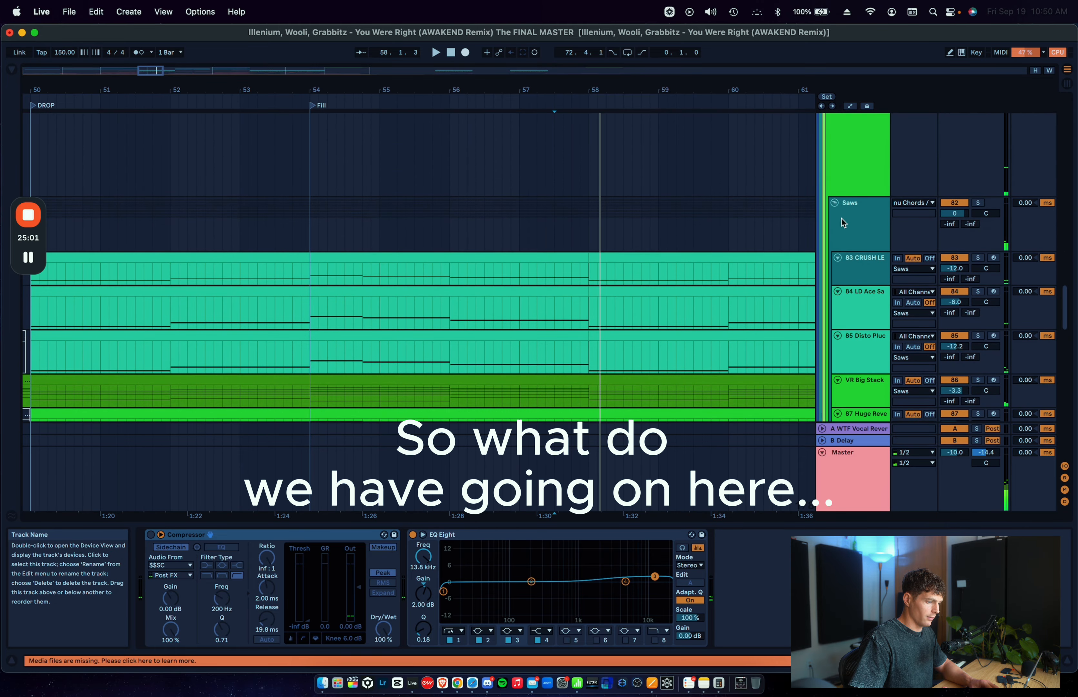
pyautogui.click(835, 202)
pyautogui.scroll(3, 859, 200)
pyautogui.click(858, 201)
pyautogui.press('space')
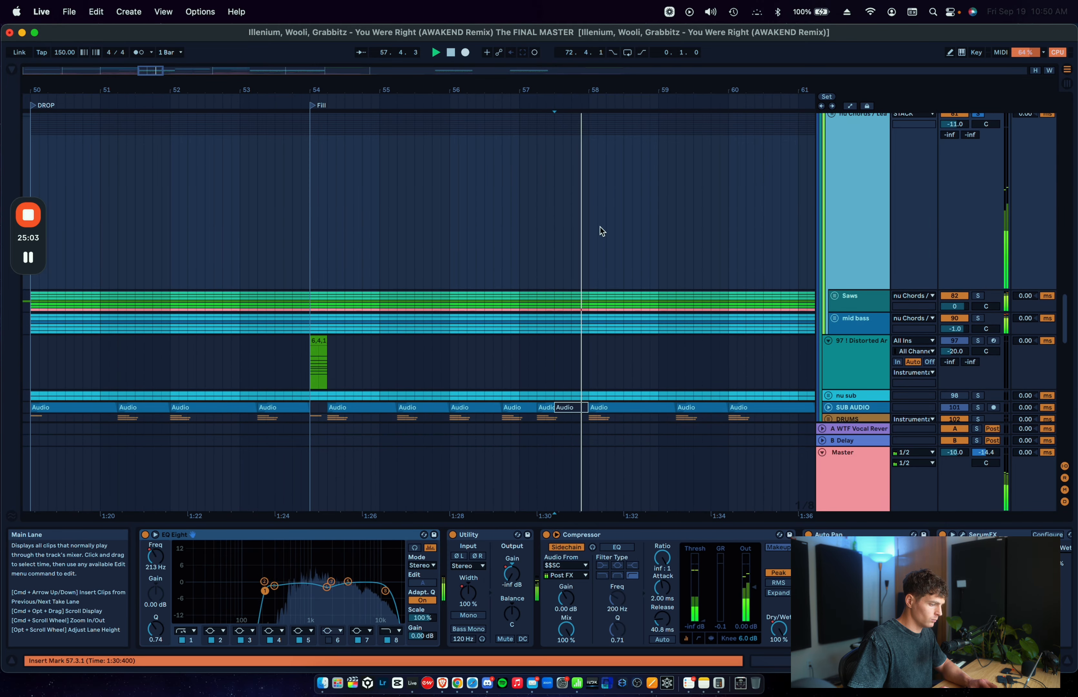
# Step: Solo the Fills Glitches, FX and DRUMS groups in turn during playback from 57.3.1, and unfold the DRUMS group
pyautogui.scroll(-5, 598, 227)
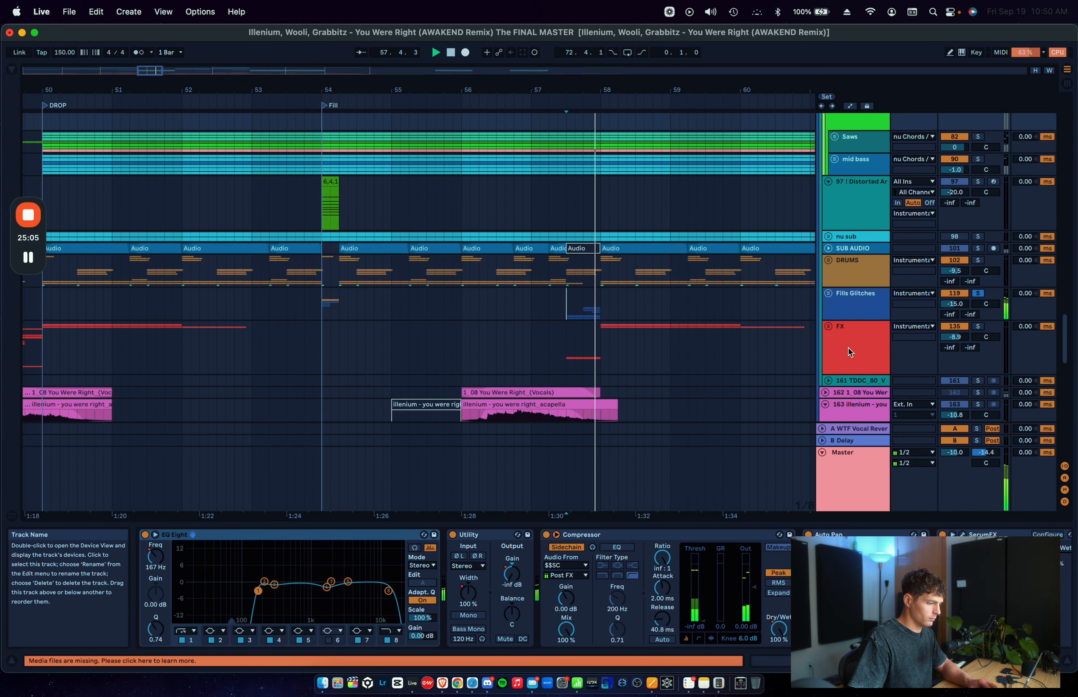
pyautogui.click(848, 348)
pyautogui.click(860, 273)
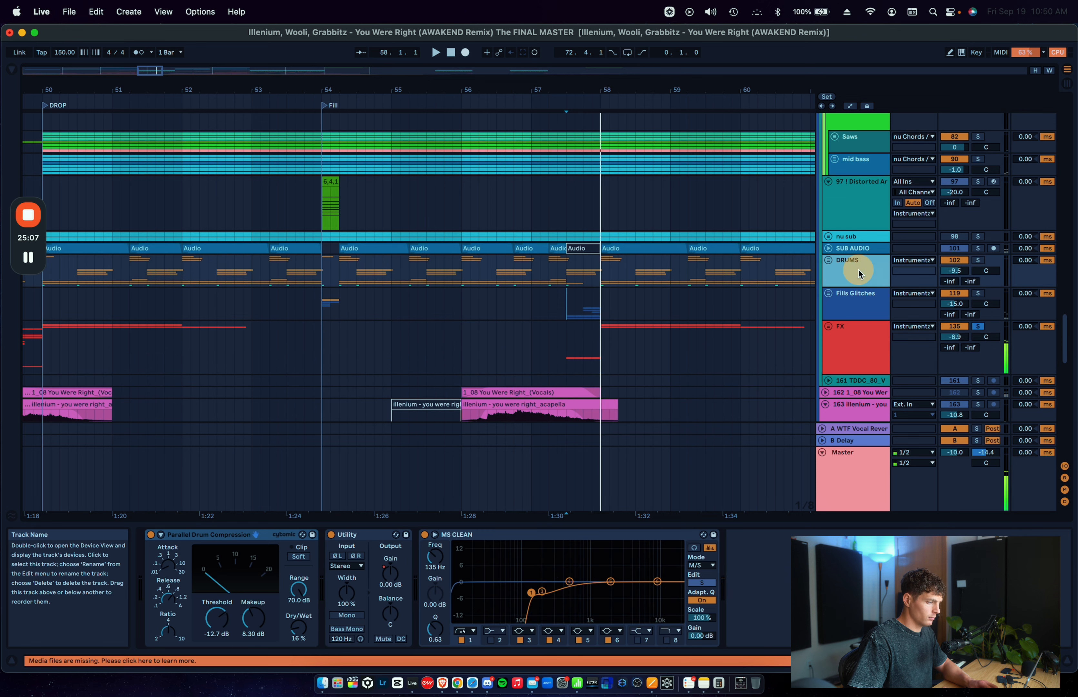
pyautogui.press('s')
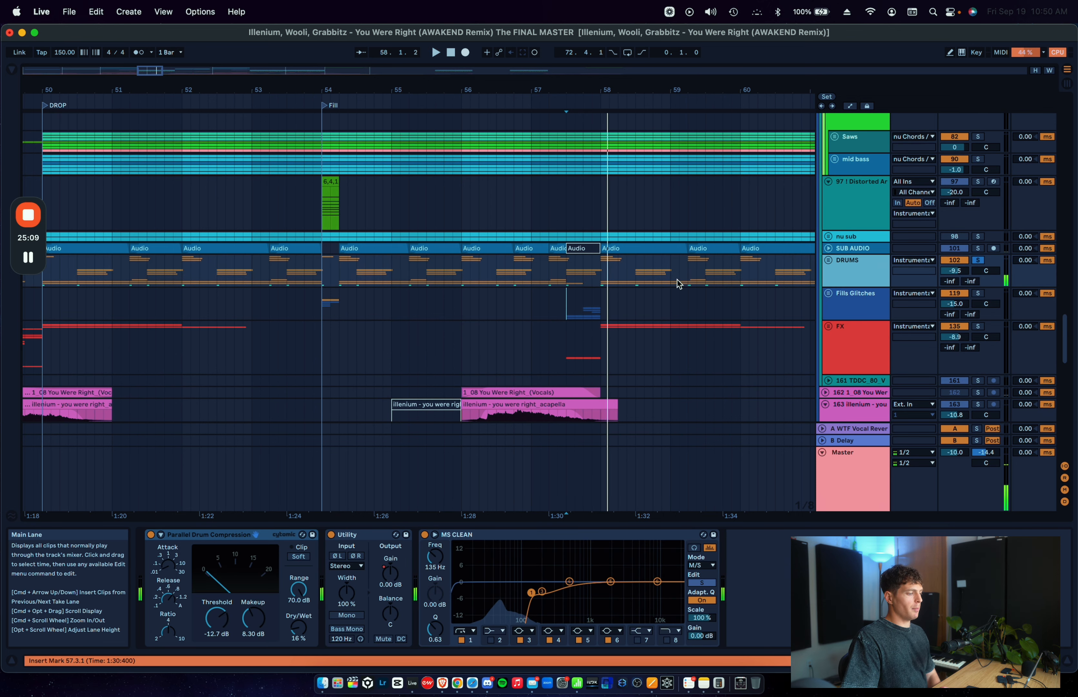
pyautogui.click(828, 261)
pyautogui.scroll(-5, 828, 262)
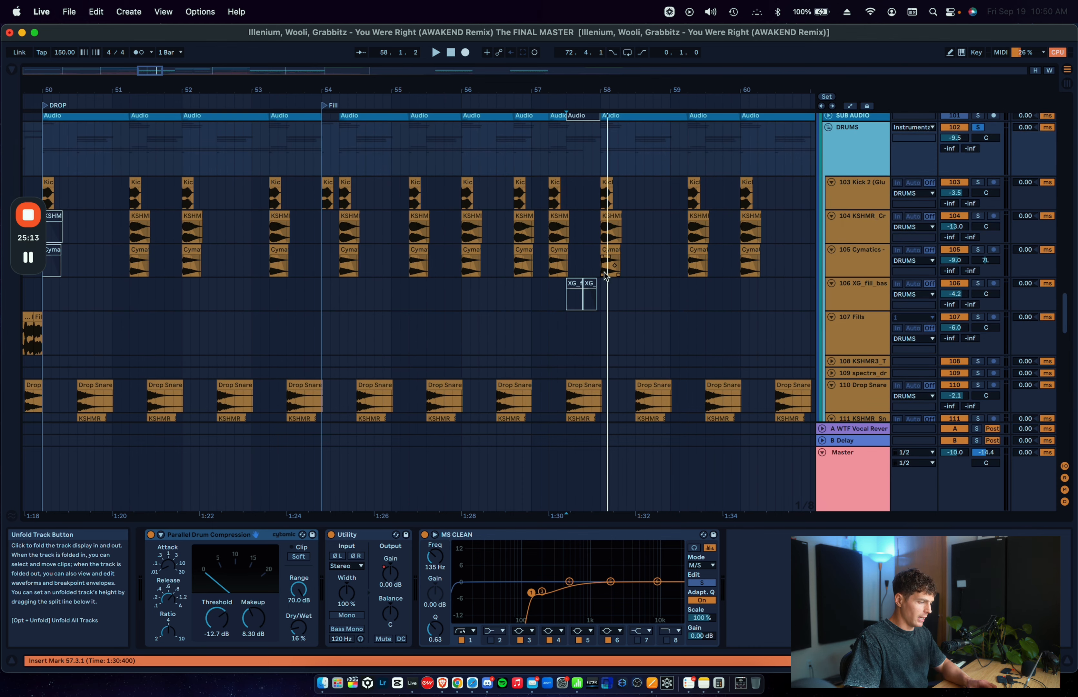
# Step: Play the soloed drums from 57.1.1 across the deactivated ride and top-loop clips
pyautogui.scroll(5, 601, 280)
pyautogui.click(534, 216)
pyautogui.press('space')
pyautogui.scroll(-10, 535, 216)
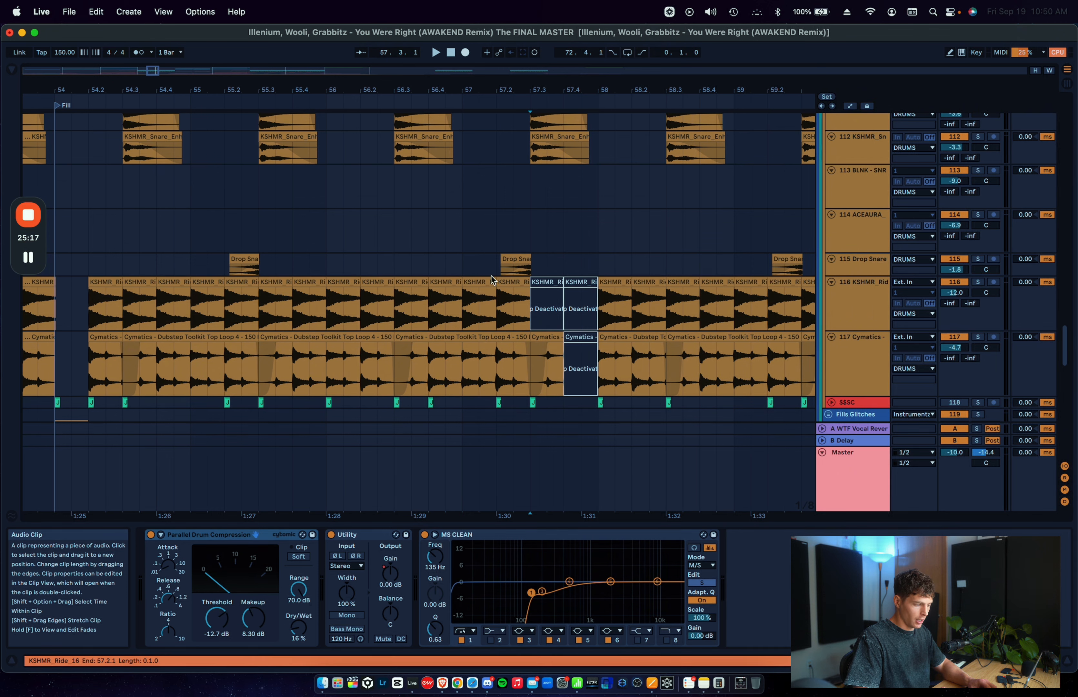
pyautogui.click(463, 322)
pyautogui.press('space')
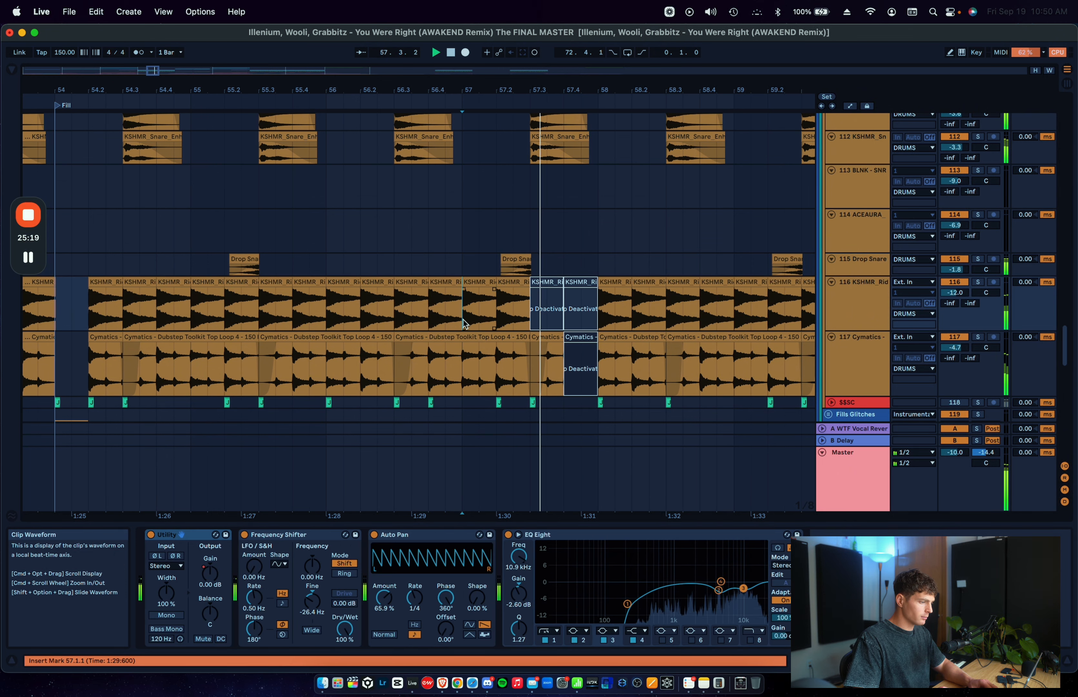
# Step: Play the soloed drums from the Drop Snare at 57.3.1, and play them again from 57.2.1
pyautogui.scroll(1, 460, 319)
pyautogui.scroll(5, 560, 208)
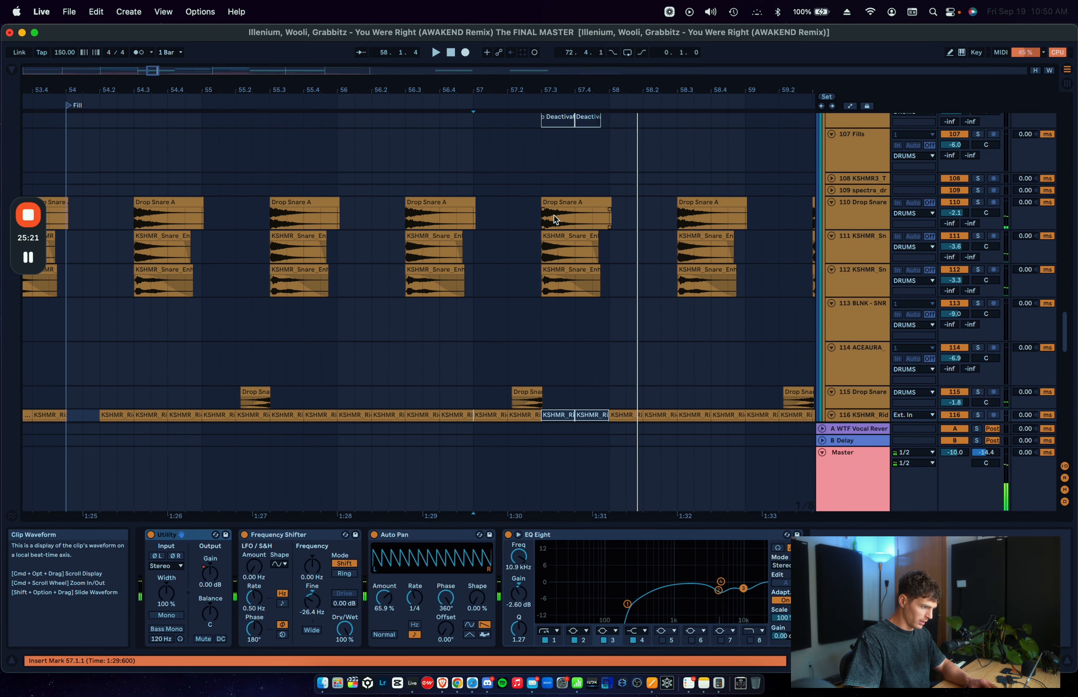
pyautogui.click(539, 213)
pyautogui.scroll(6, 801, 252)
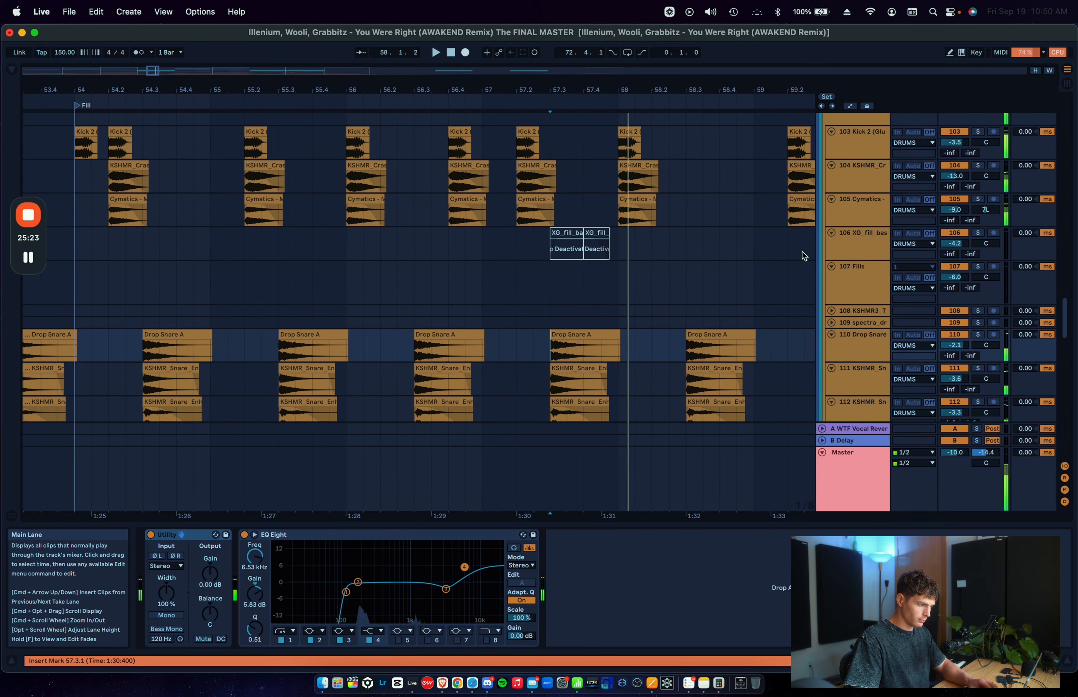
pyautogui.click(520, 234)
pyautogui.press('space')
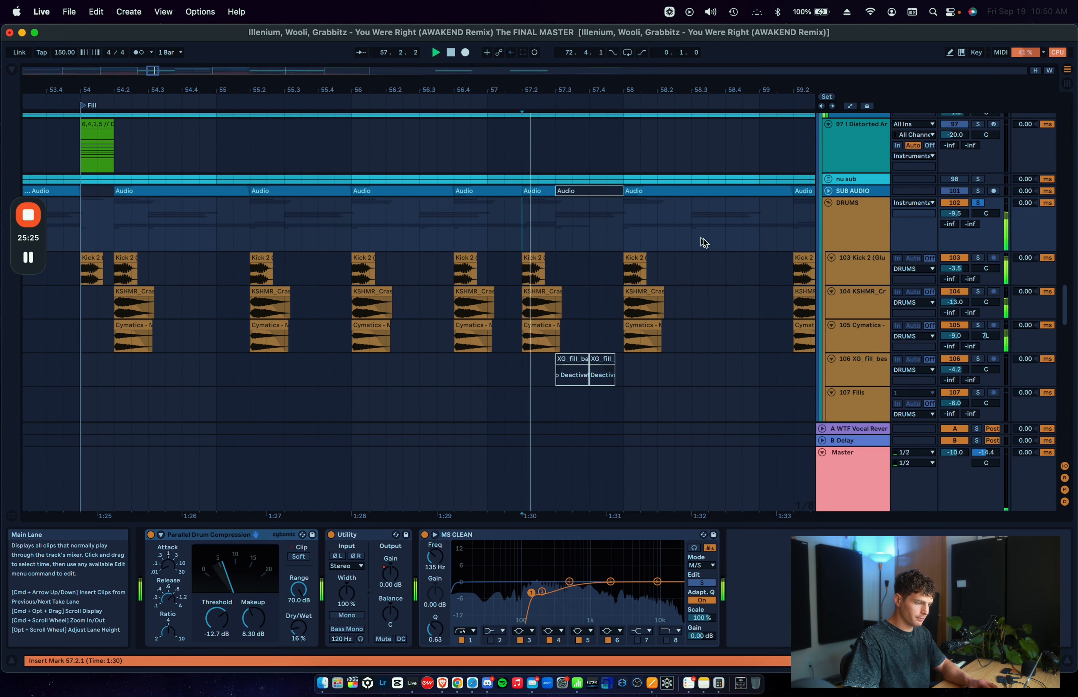
# Step: Fold the DRUMS group, solo the nu Chords group and play it from 57.3.1
pyautogui.click(828, 202)
pyautogui.scroll(-2, 703, 231)
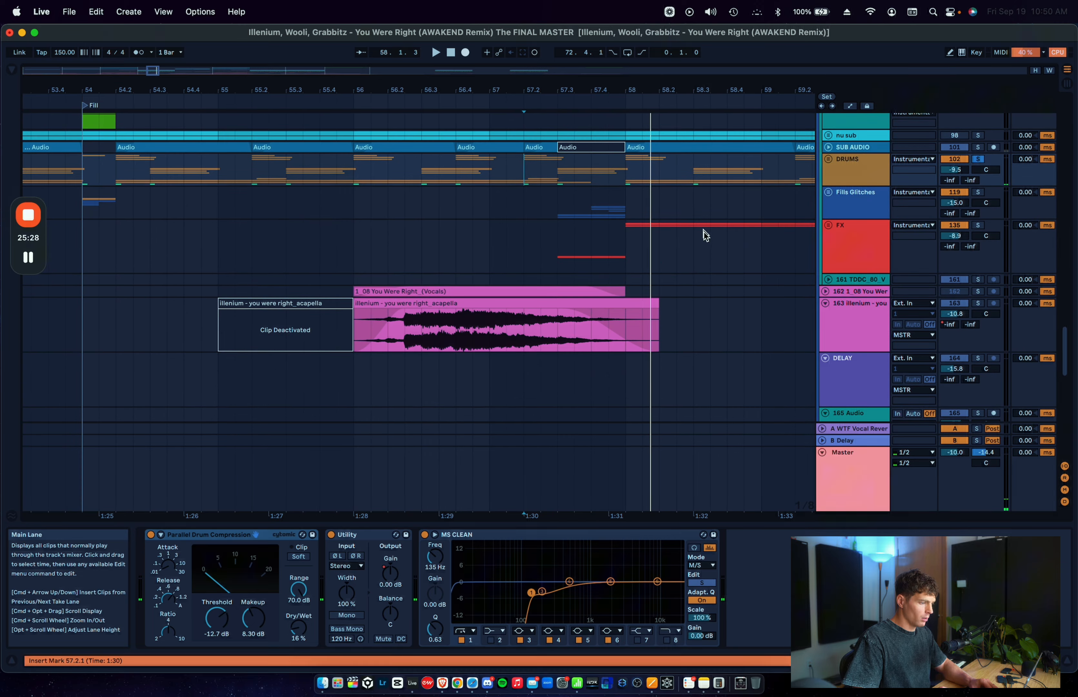
pyautogui.scroll(10, 868, 233)
pyautogui.click(868, 232)
pyautogui.click(563, 267)
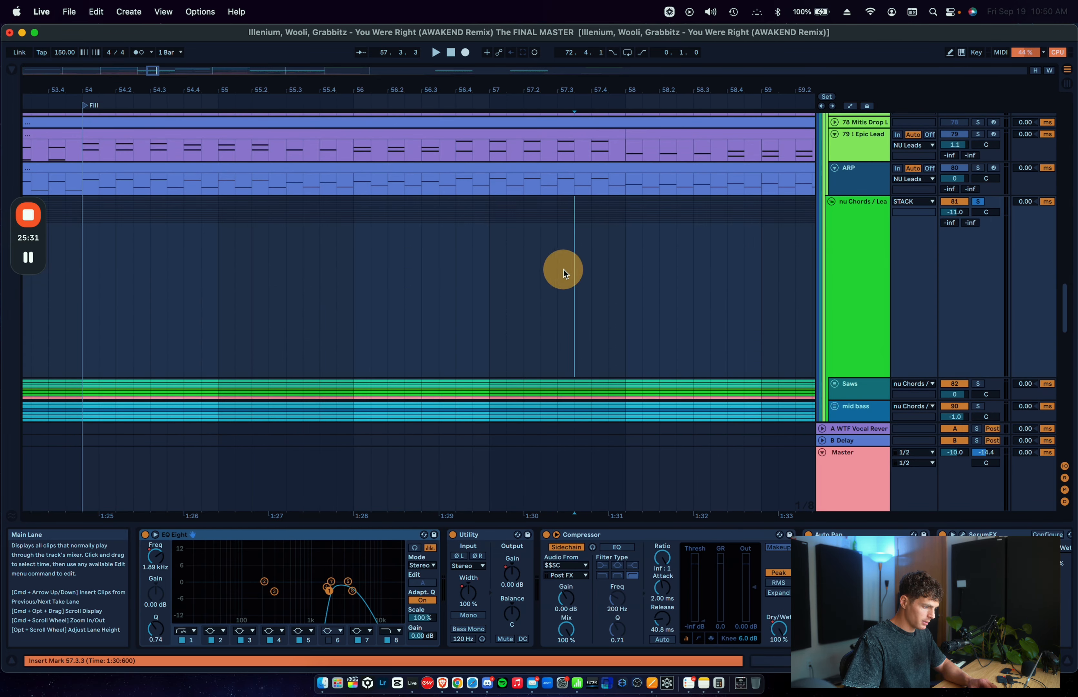
pyautogui.click(847, 236)
pyautogui.press('space')
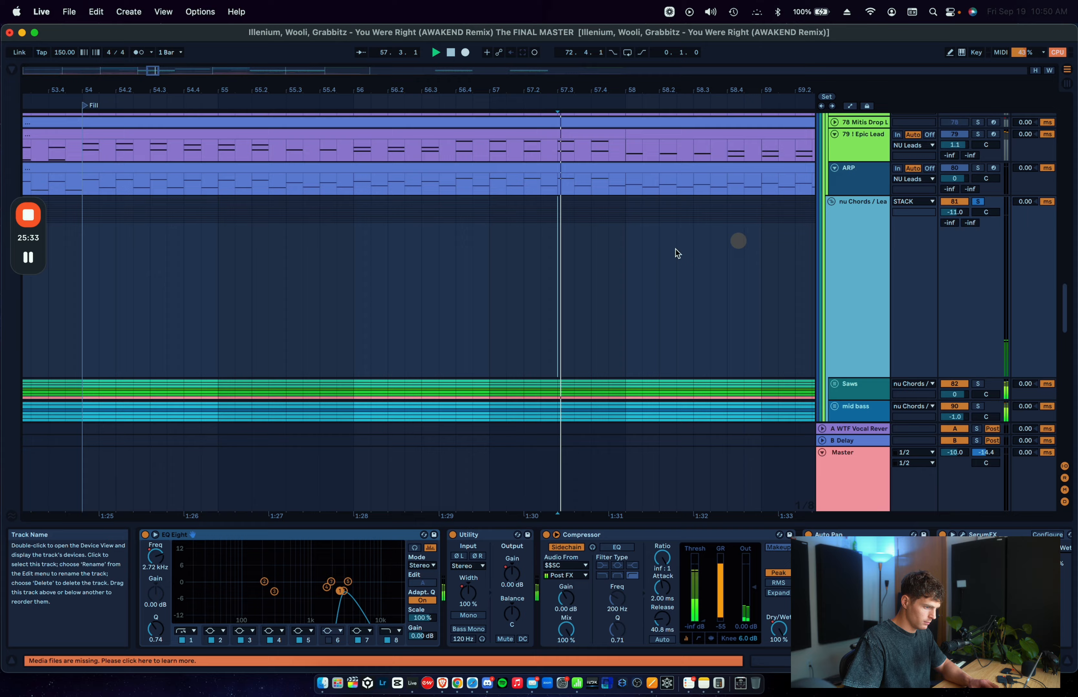
# Step: Solo the NU Leads group, play it from 57.3.1 and bring up its device chain
pyautogui.click(563, 271)
pyautogui.scroll(6, 576, 276)
pyautogui.press('space')
pyautogui.press('space')
pyautogui.scroll(4, 575, 273)
pyautogui.click(858, 231)
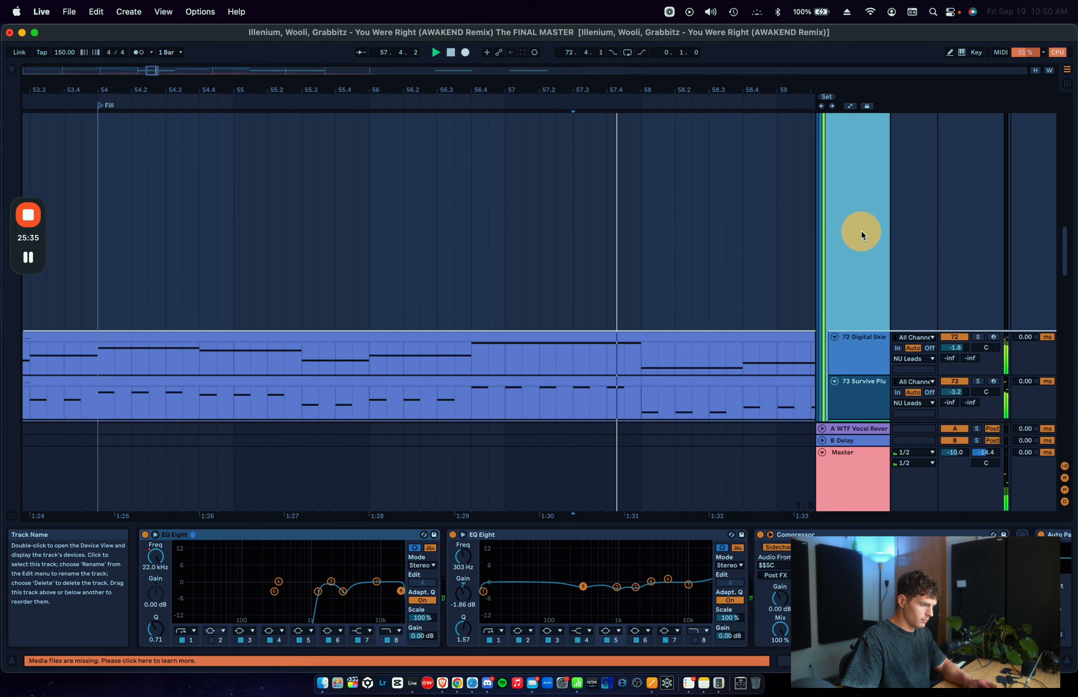
pyautogui.hscroll(10, 649, 589)
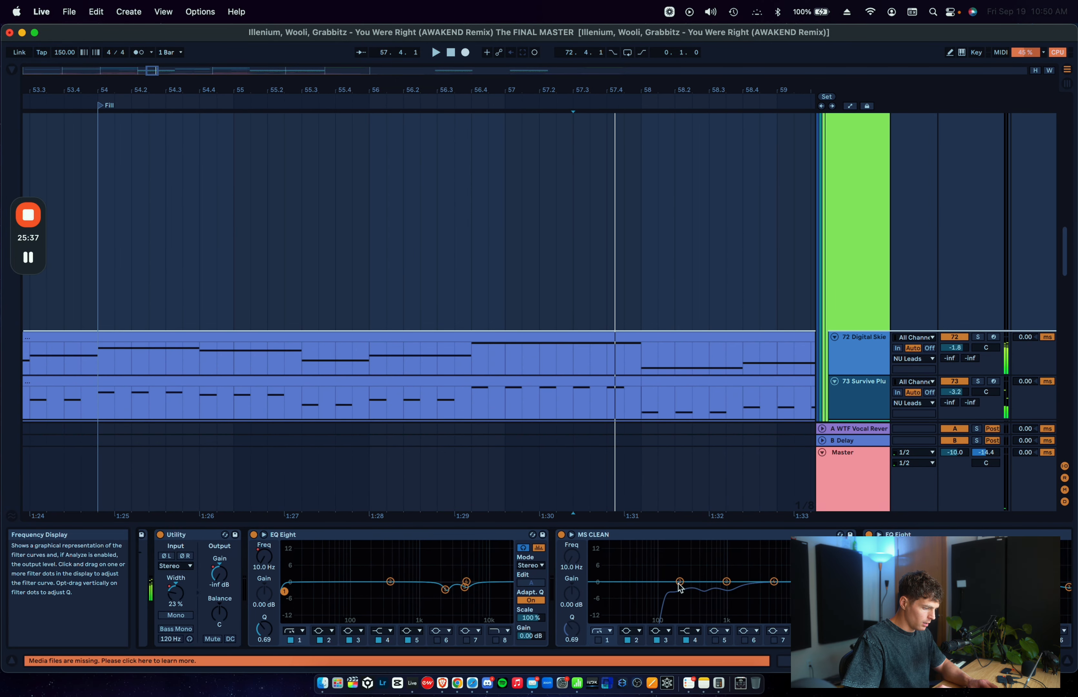
# Step: Show the NU Leads automation, select it from 57.3.1 to 58.1.1, then hide automation and fold the group
pyautogui.press('a')
pyautogui.moveTo(572, 177); pyautogui.dragTo(642, 180)
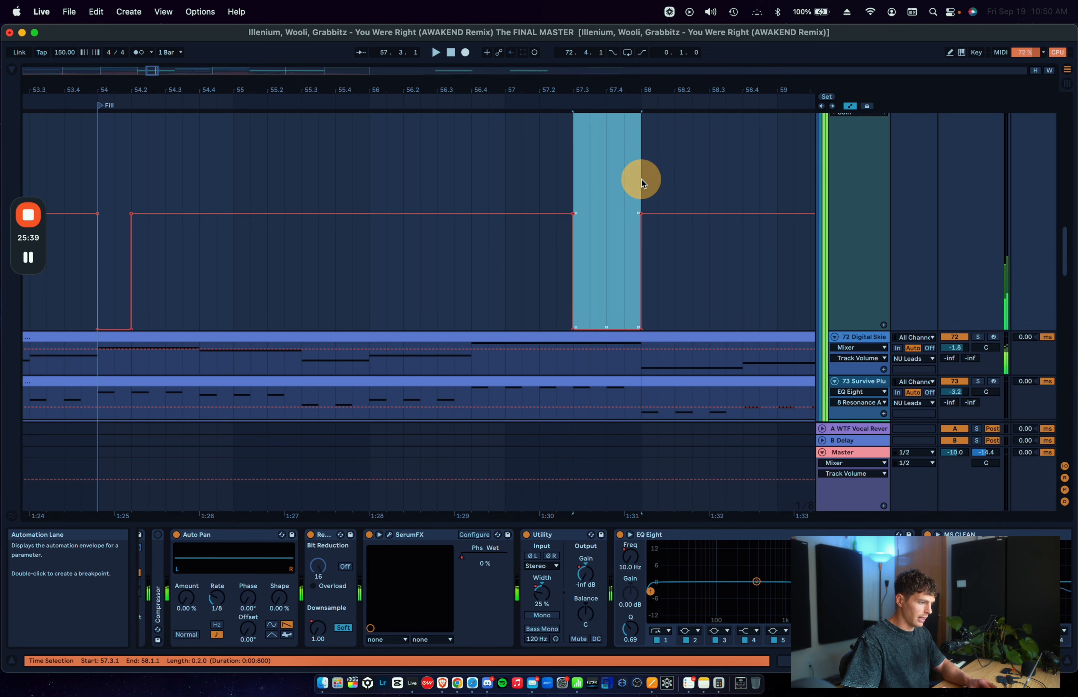
pyautogui.scroll(4, 717, 180)
pyautogui.press('a')
pyautogui.click(831, 194)
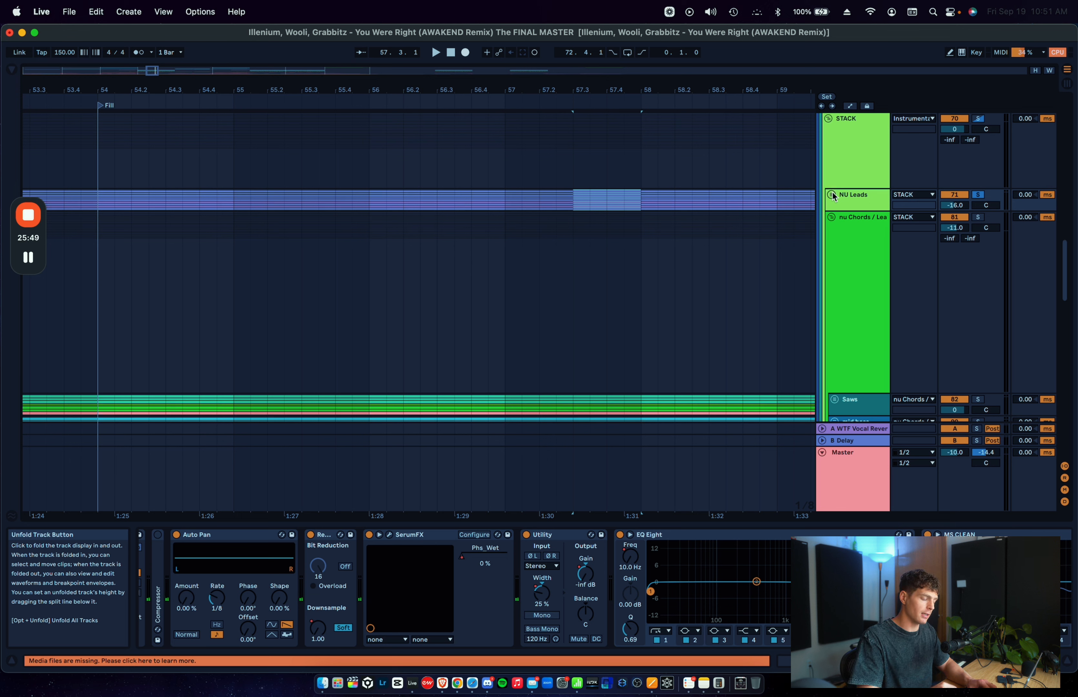
# Step: Switch the solo from NU Leads back to the nu Chords group and play it from 57.3.1
pyautogui.click(854, 253)
pyautogui.press('a')
pyautogui.scroll(-2, 647, 257)
pyautogui.hscroll(1, 647, 257)
pyautogui.press('a')
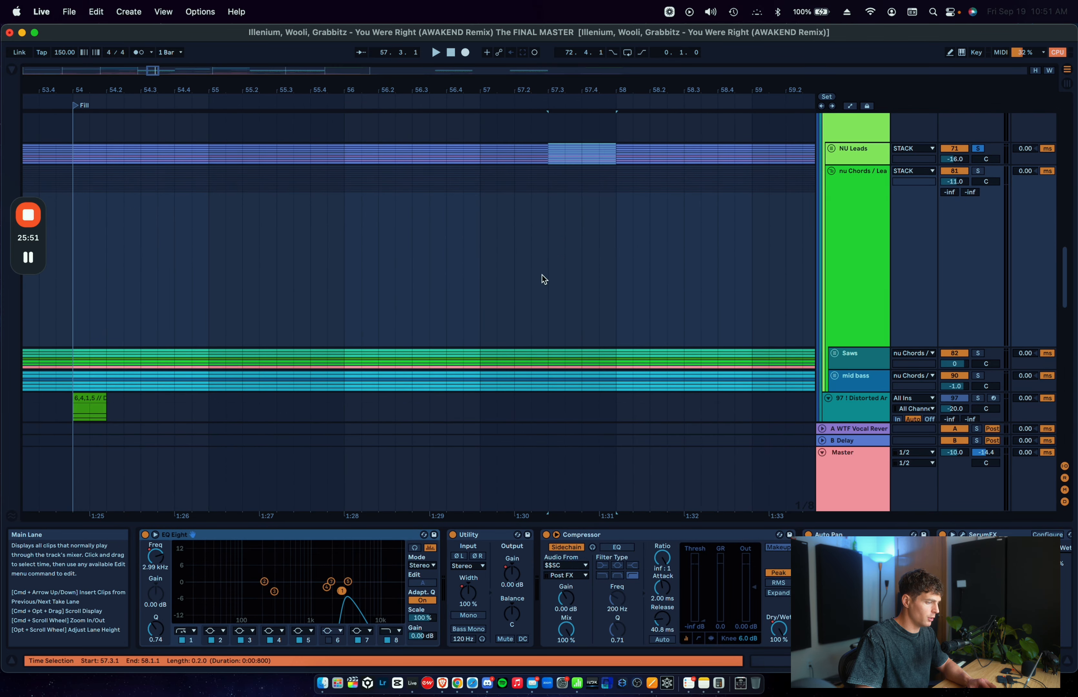
pyautogui.click(542, 276)
pyautogui.press('space')
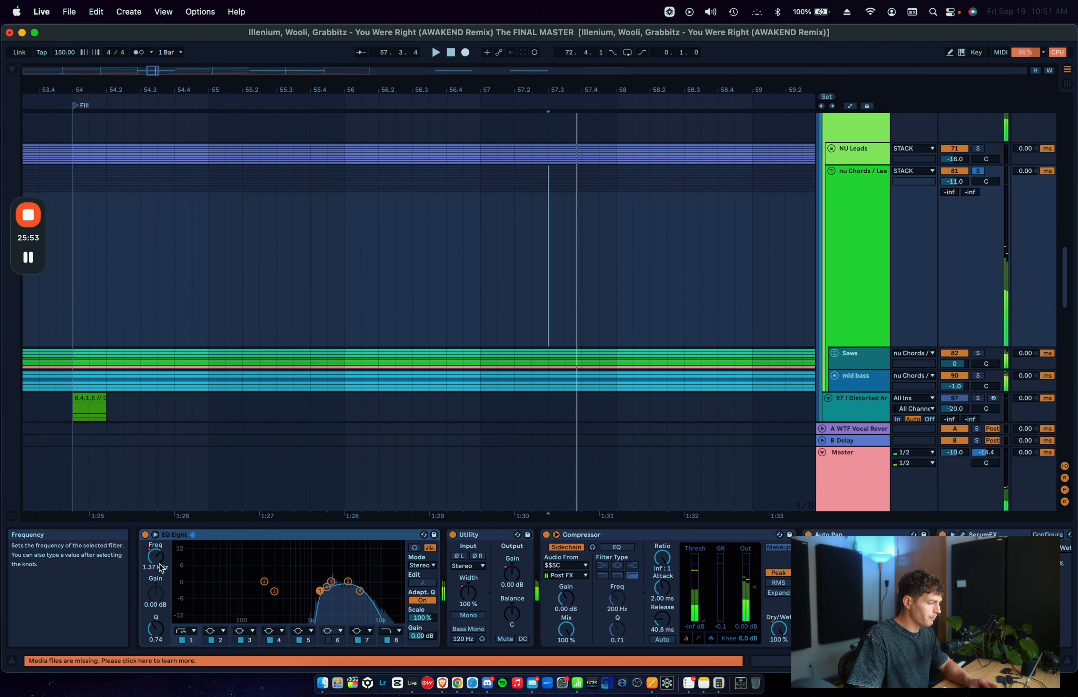
# Step: Show the nu Chords automation for the EQ Eight filter 1 frequency and the Utility gain at 57.3.1
pyautogui.press('a')
pyautogui.moveTo(548, 236)
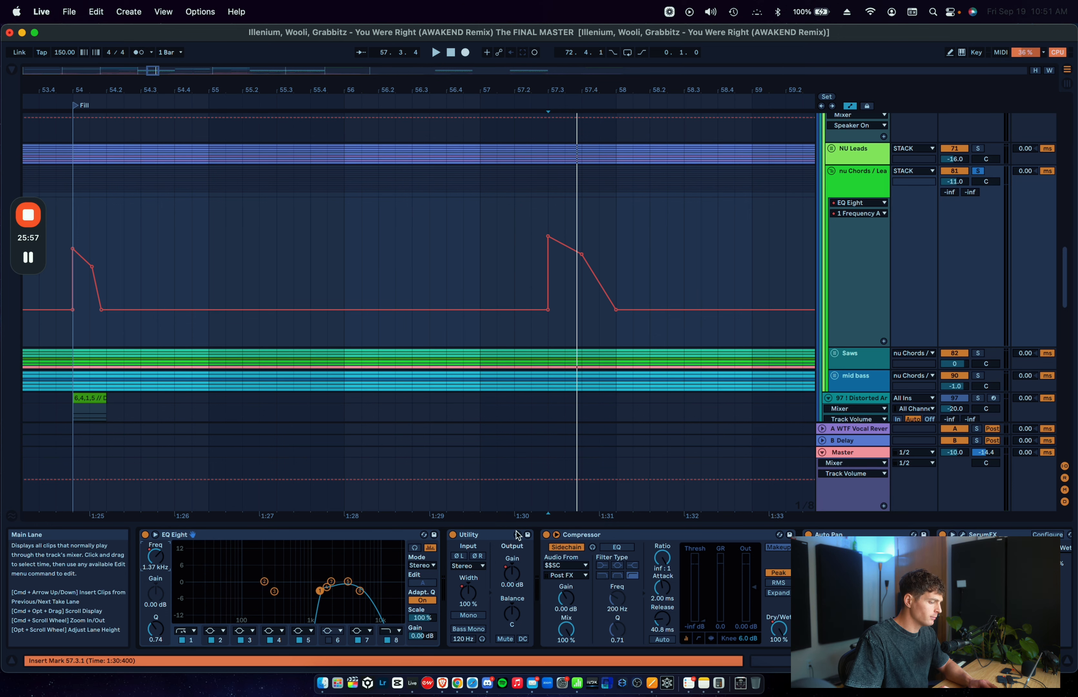
pyautogui.click(509, 576)
pyautogui.click(548, 247)
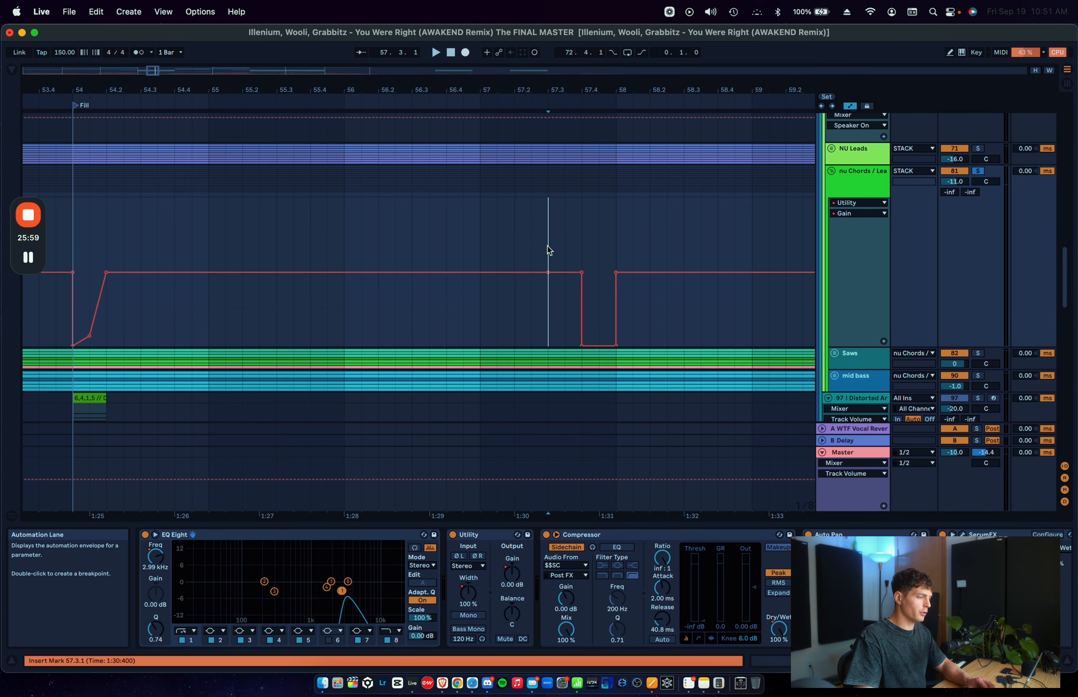
# Step: Add a locator named "Fill" at 57.3.1 on the timeline
pyautogui.scroll(3, 549, 217)
pyautogui.rightClick(553, 110)
pyautogui.click(561, 135)
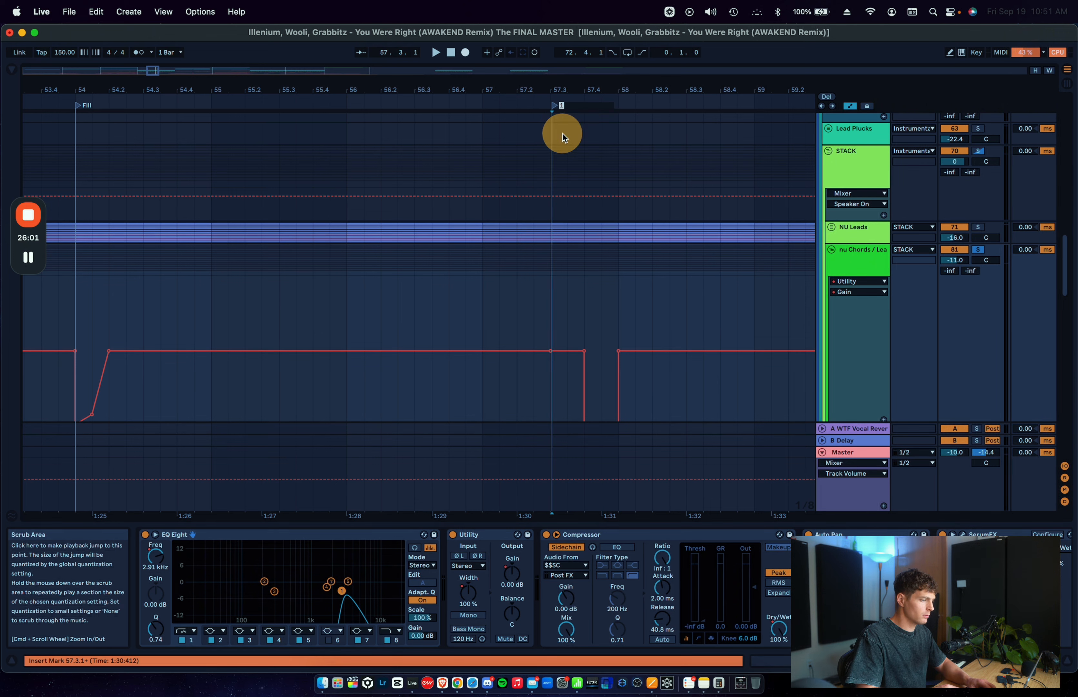
pyautogui.write('Fill')
pyautogui.press('Return')
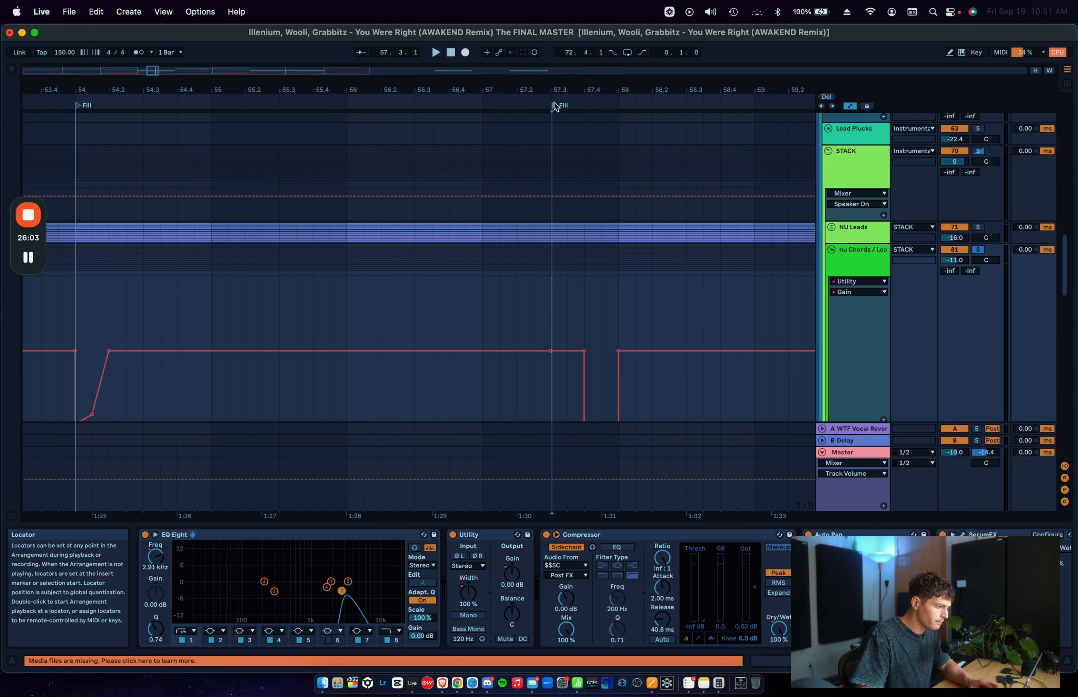
# Step: Select the nu Chords Utility gain automation from 57.3.1 to 57.4.1 and play from the new locator
pyautogui.click(552, 105)
pyautogui.scroll(-4, 574, 234)
pyautogui.moveTo(558, 233); pyautogui.dragTo(593, 226)
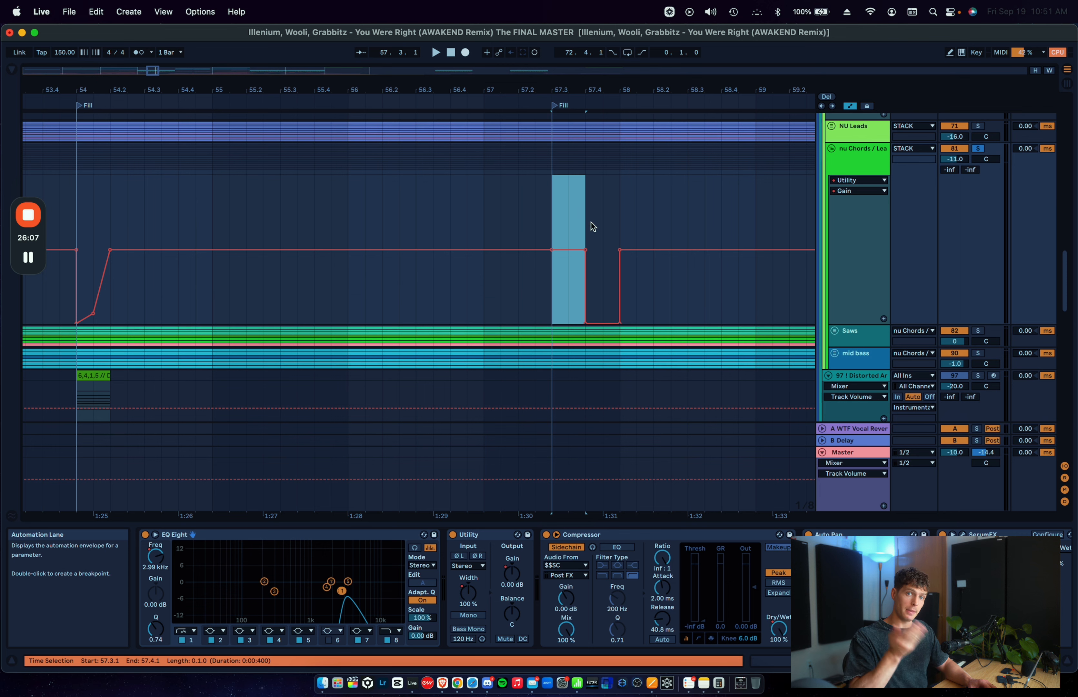
pyautogui.press('space')
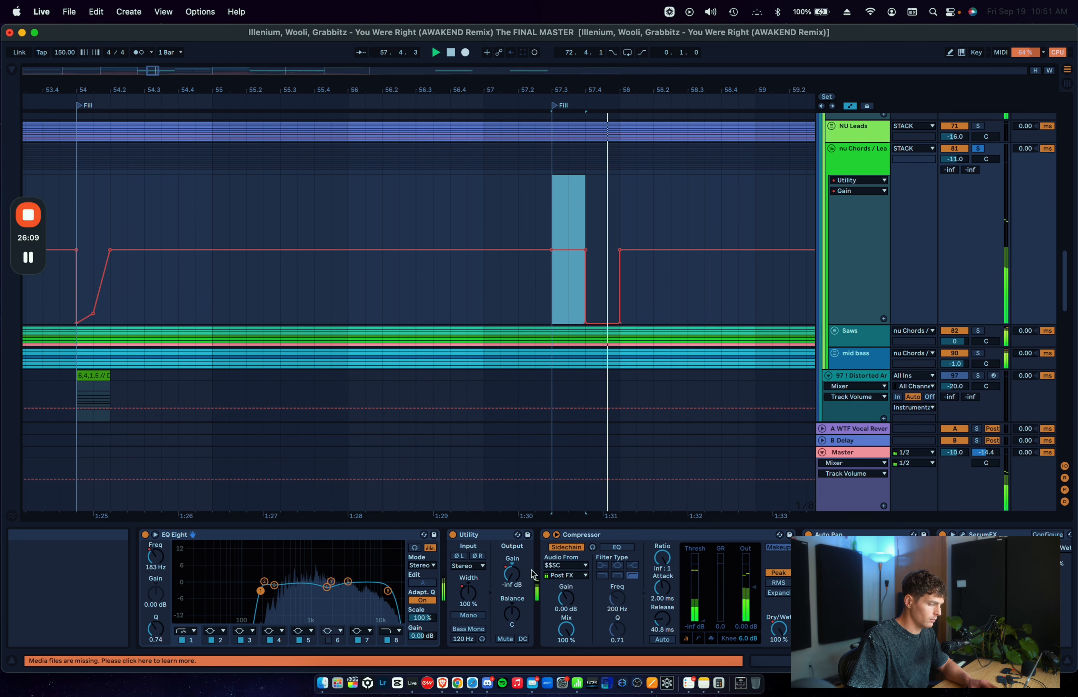
# Step: Show the nu Chords automation for the EQ Eight filter 8 frequency and Redux downsampling, select 57.3.1 to 57.3.3 and play it
pyautogui.scroll(5, 521, 589)
pyautogui.click(716, 590)
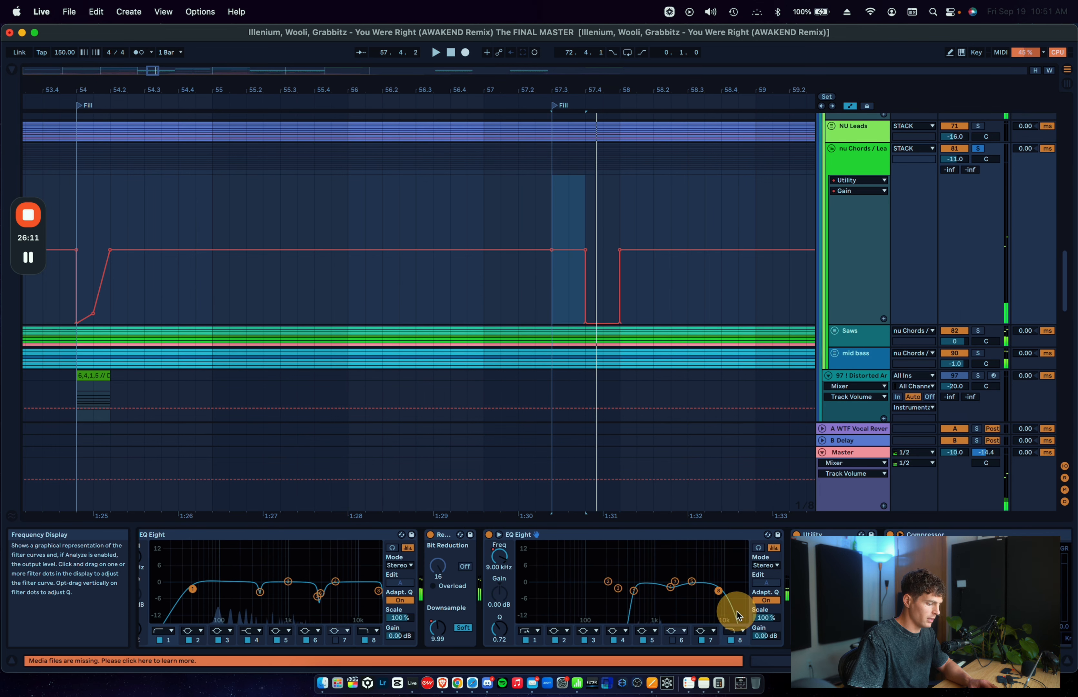
pyautogui.click(572, 224)
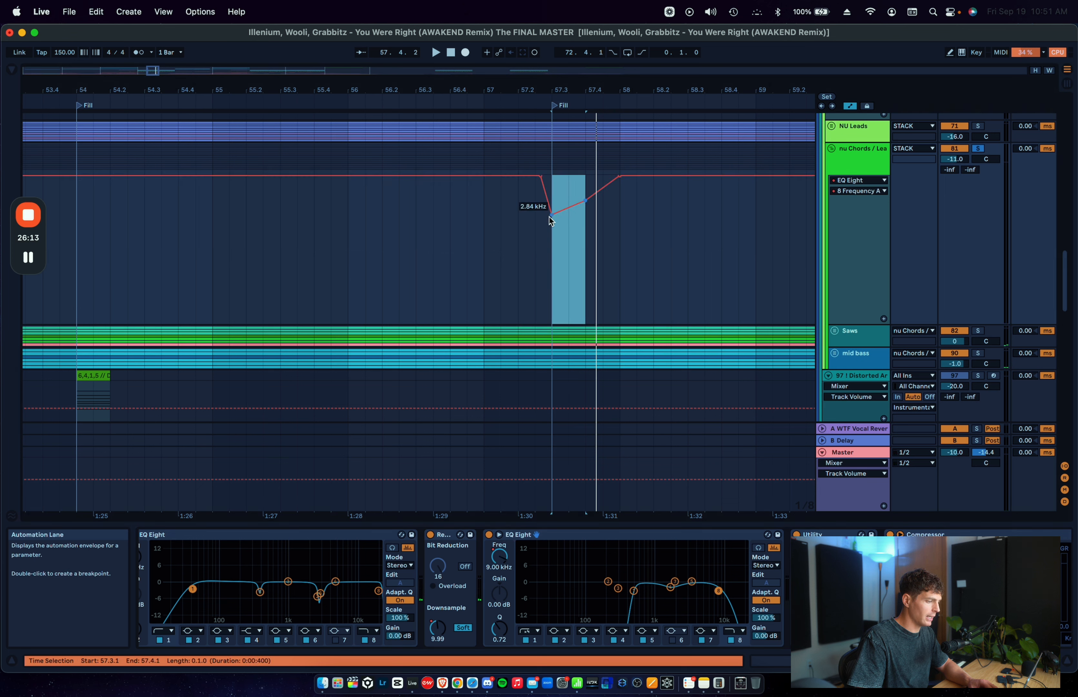
pyautogui.click(437, 627)
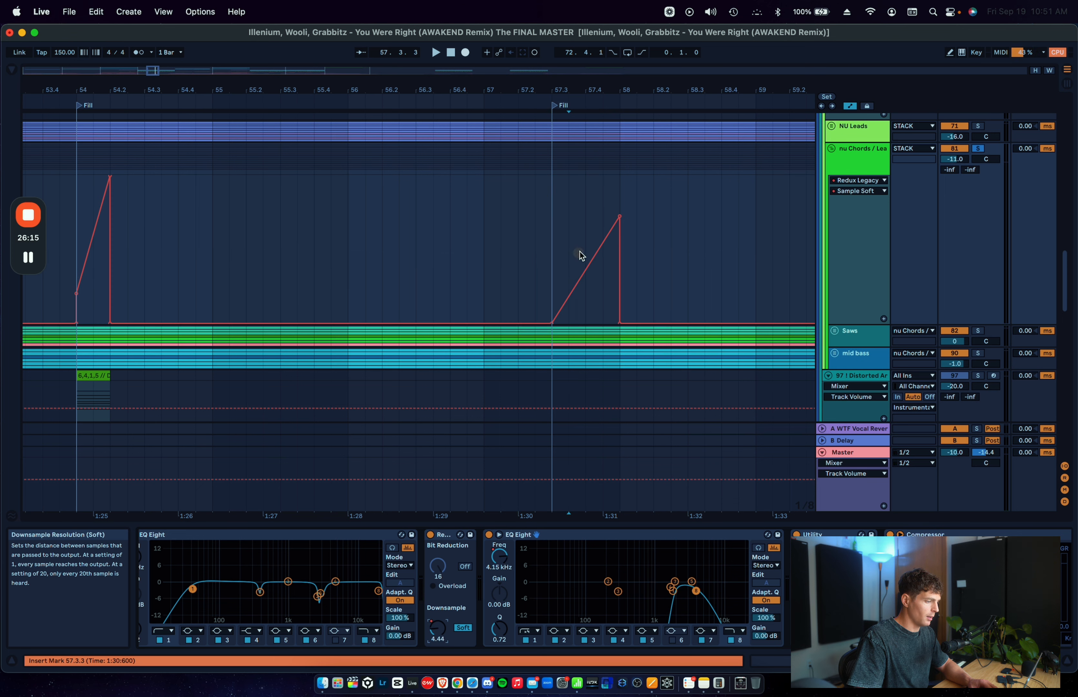
pyautogui.moveTo(551, 290); pyautogui.dragTo(575, 267)
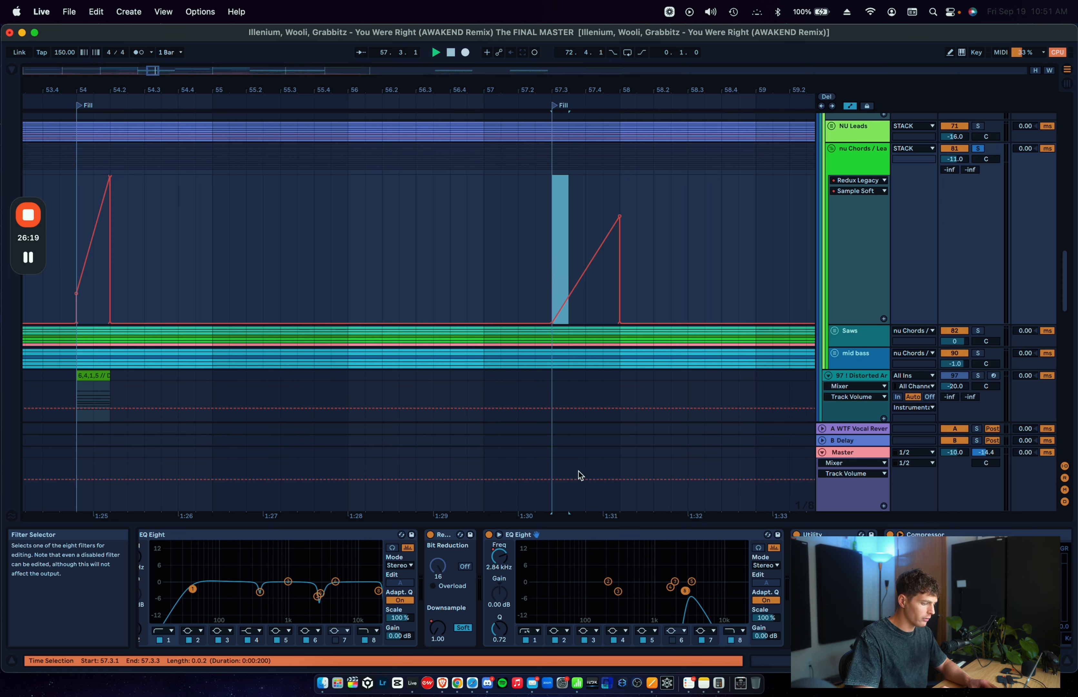
pyautogui.press('space')
# Step: Select 57.4.1 to 58.1.3 on the nu Chords group, hide the automation and fold the group
pyautogui.moveTo(583, 222); pyautogui.dragTo(629, 199)
pyautogui.press('a')
pyautogui.click(831, 148)
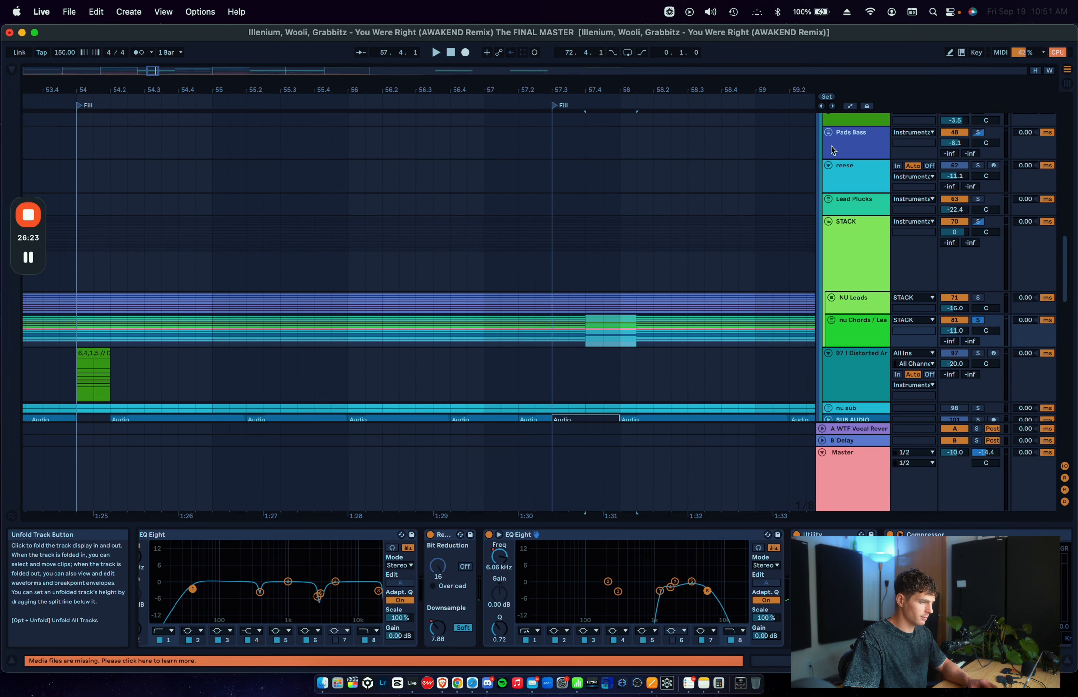
# Step: Play the soloed chords from 57.4.1, and place the insert marker on the acapella track at 56.4.1
pyautogui.scroll(-5, 575, 297)
pyautogui.press('space')
pyautogui.scroll(-5, 575, 312)
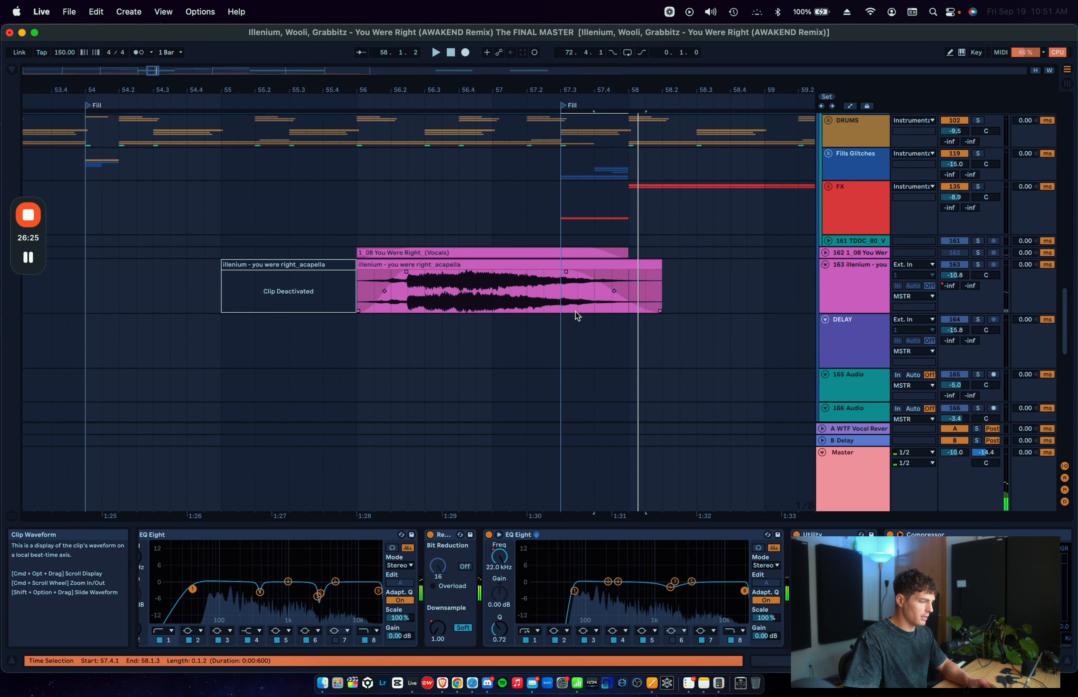
pyautogui.click(455, 284)
pyautogui.scroll(2, 572, 266)
pyautogui.scroll(5, 571, 266)
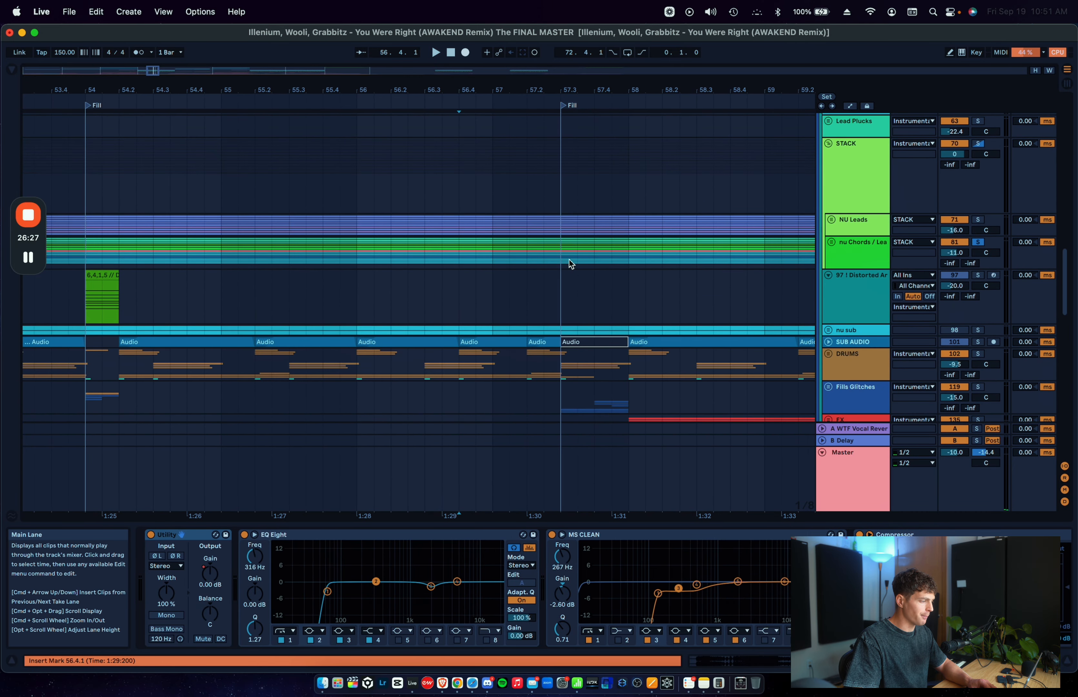
# Step: Turn off the chords solo and play the full mix from 57.3.1 and from 56.4.1 through the fill
pyautogui.click(562, 300)
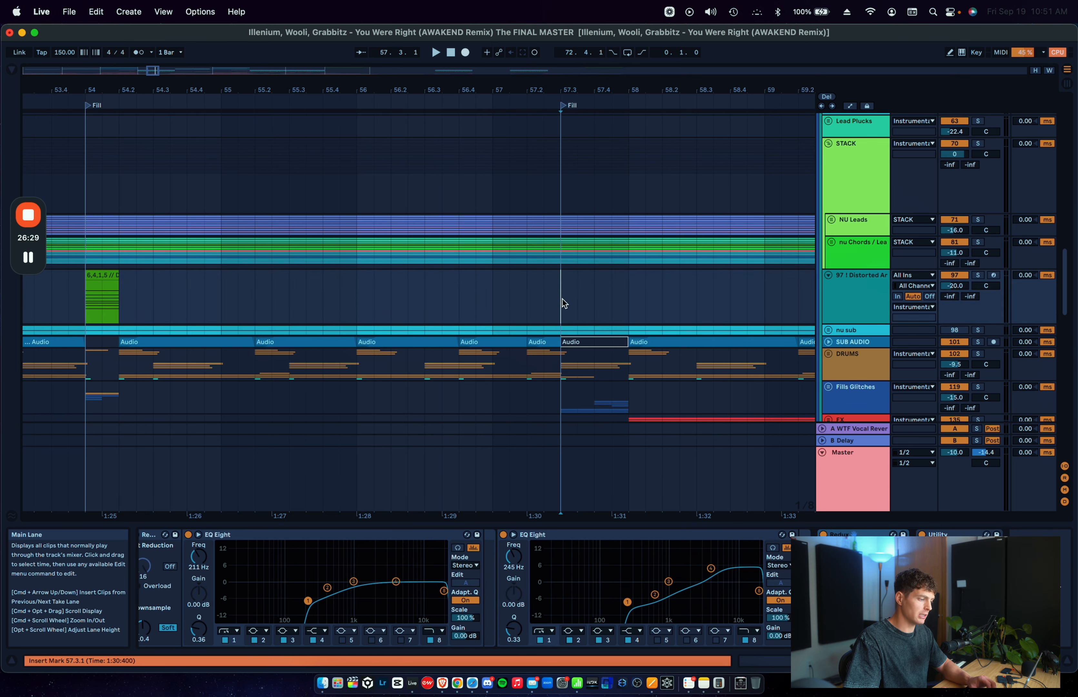
pyautogui.moveTo(562, 299); pyautogui.dragTo(634, 293)
pyautogui.press('space')
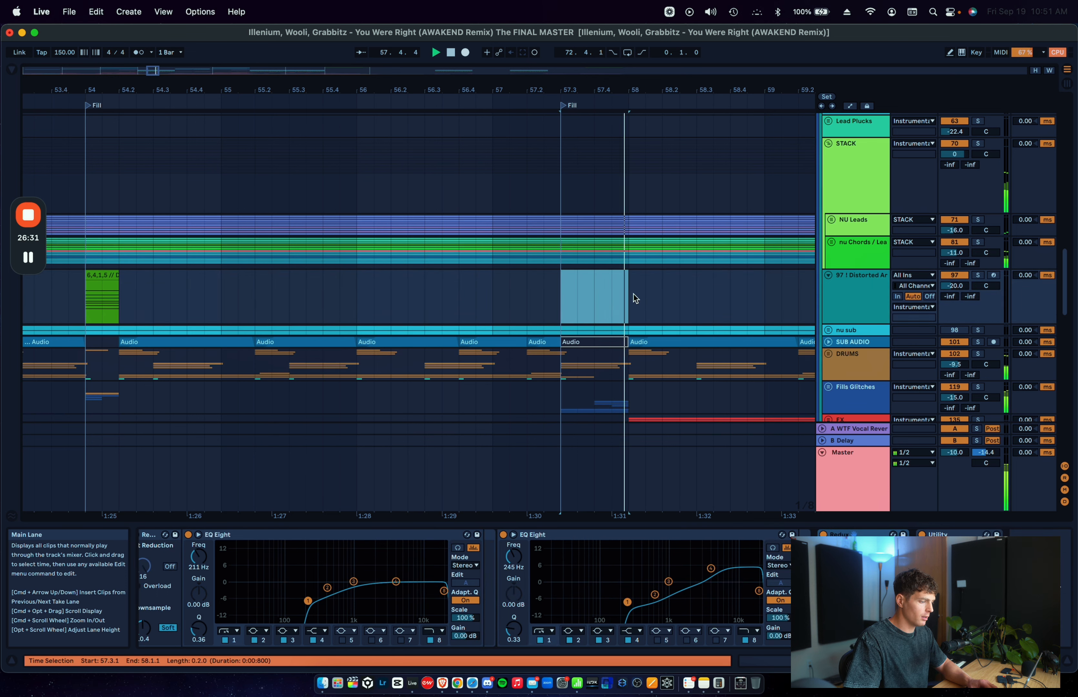
pyautogui.scroll(-3, 633, 294)
pyautogui.click(450, 316)
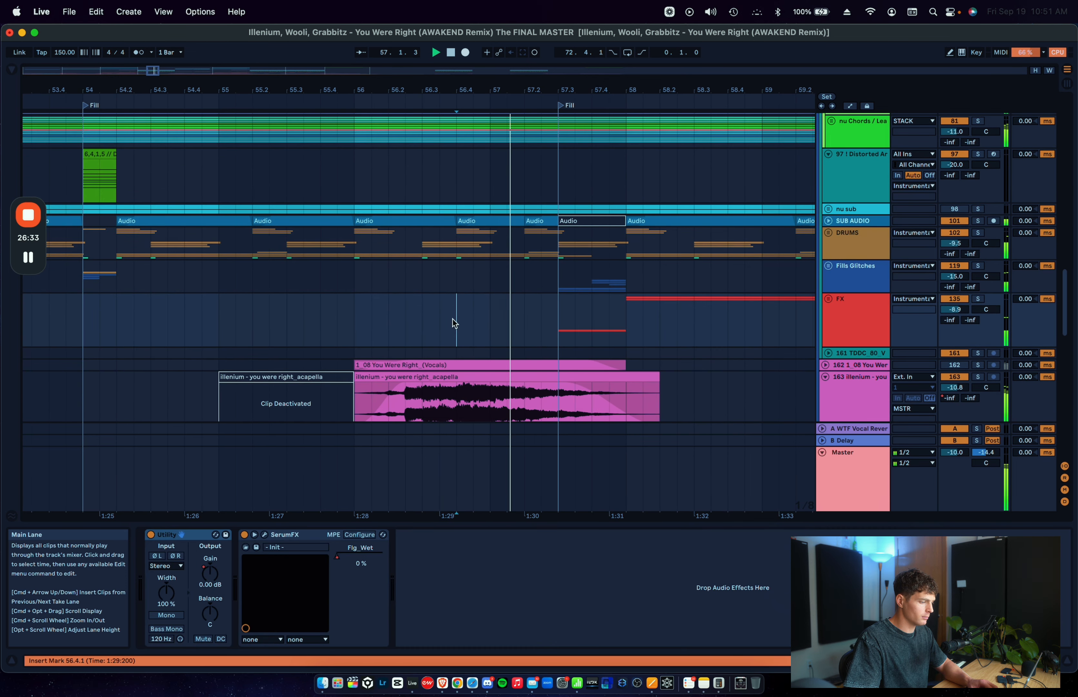
pyautogui.click(557, 316)
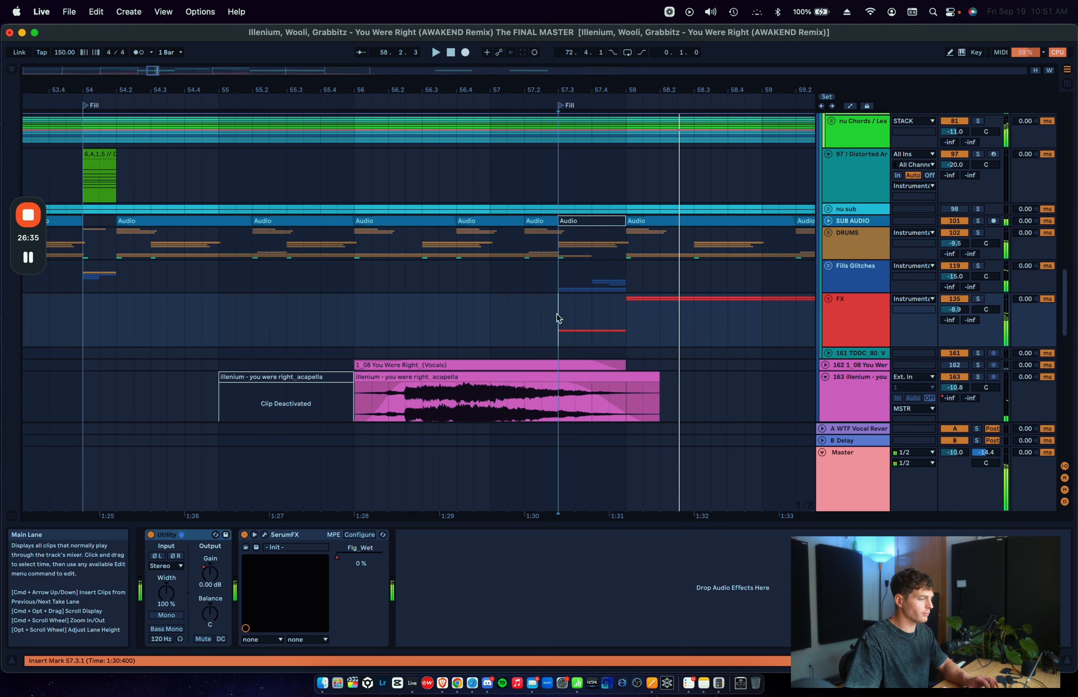
# Step: Place the insert marker on the Fills Glitches group at 57.3.1, stop playback and unfold the group
pyautogui.click(560, 284)
pyautogui.press('space')
pyautogui.click(827, 265)
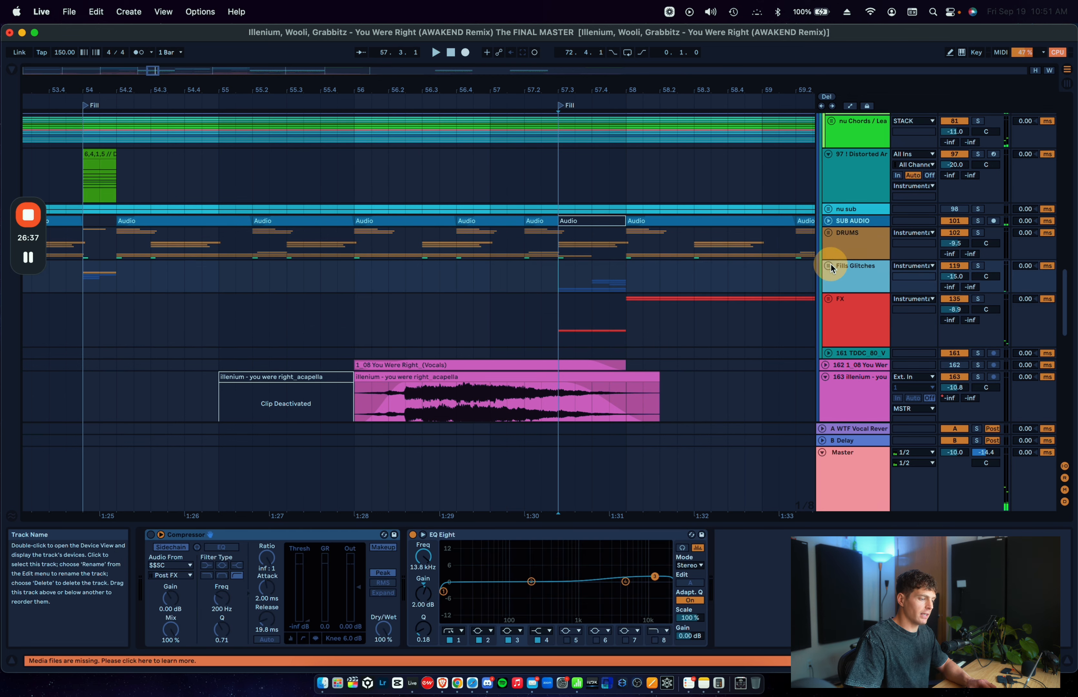
pyautogui.scroll(-9, 833, 269)
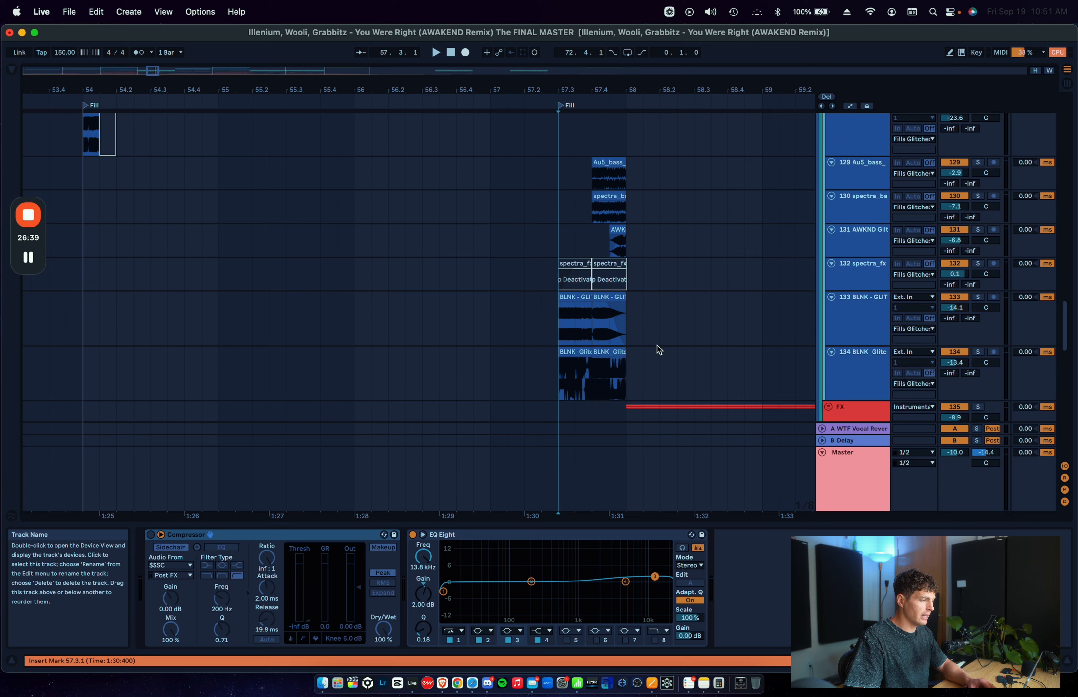
# Step: Solo the 133 BLNK glitch track and play its first GLITCH ART [13] clip from 57.3.1
pyautogui.scroll(3, 659, 348)
pyautogui.click(493, 293)
pyautogui.press('space')
pyautogui.scroll(3, 496, 293)
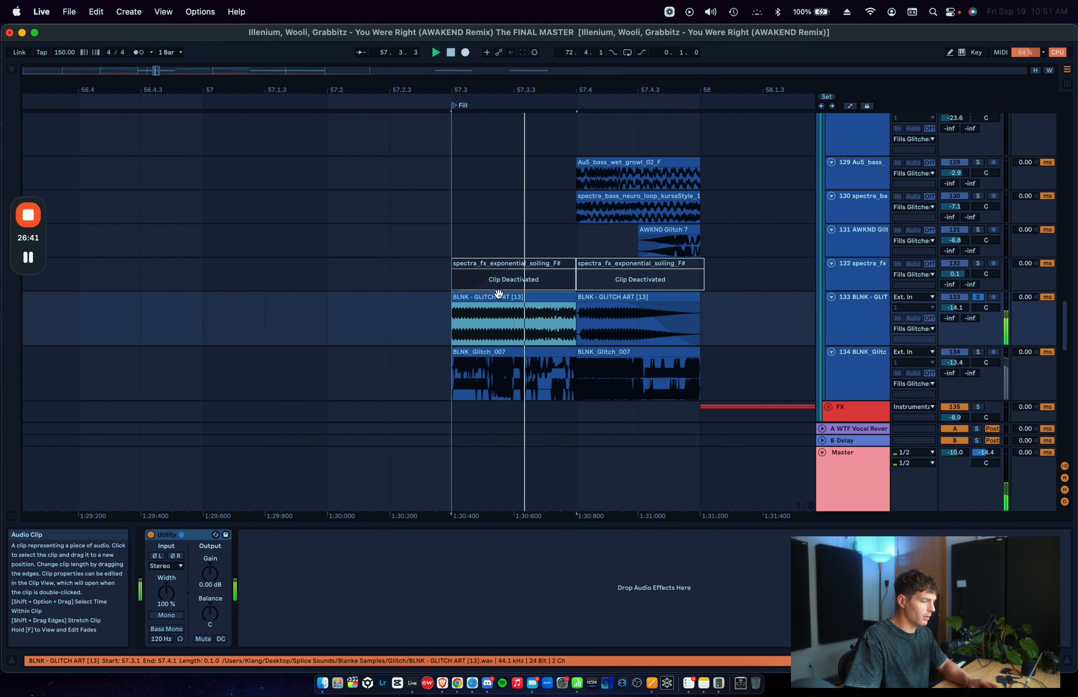
pyautogui.scroll(-2, 498, 293)
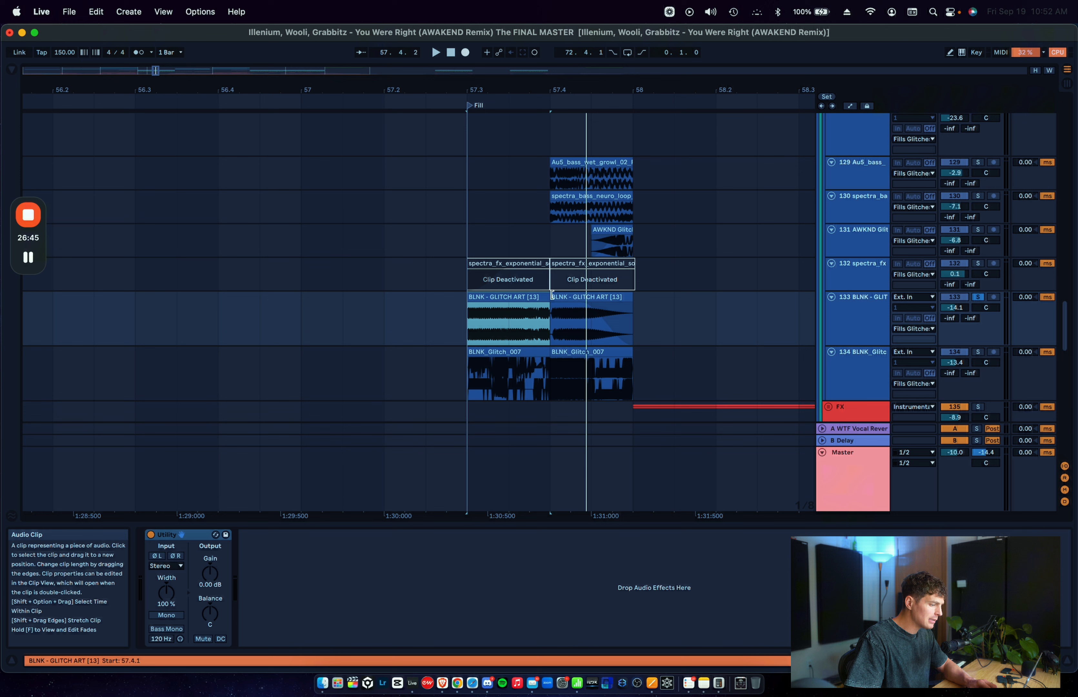
# Step: Solo the 134 BLNK_Glitch track and play its BLNK_Glitch_007 clips from 57.3.1
pyautogui.click(514, 317)
pyautogui.click(469, 388)
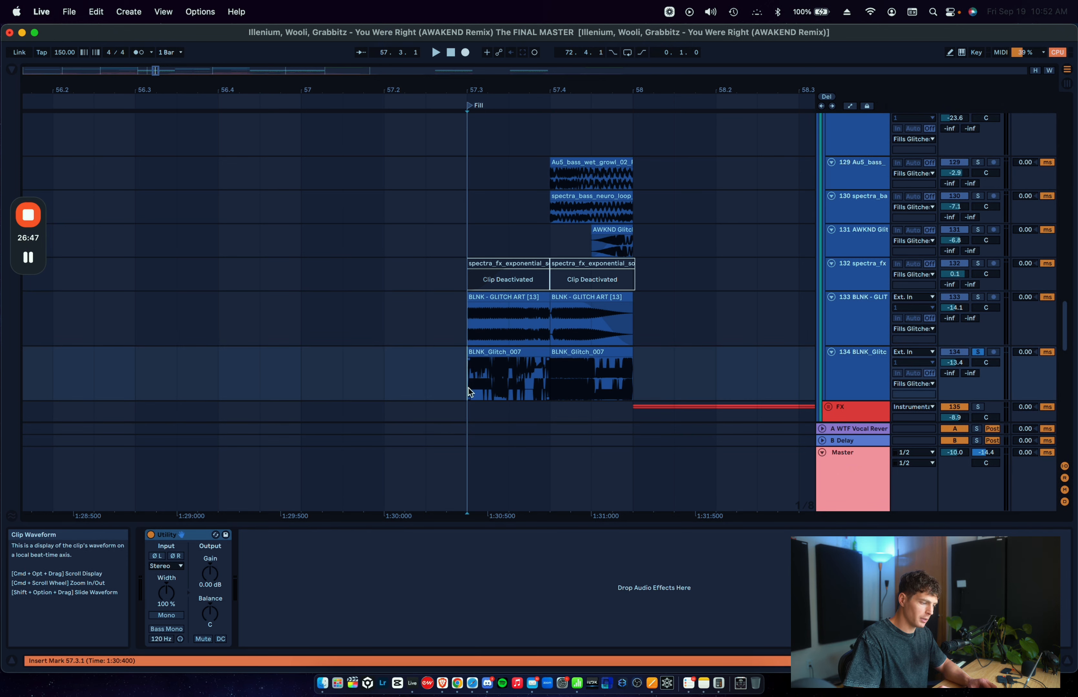
pyautogui.scroll(2, 468, 387)
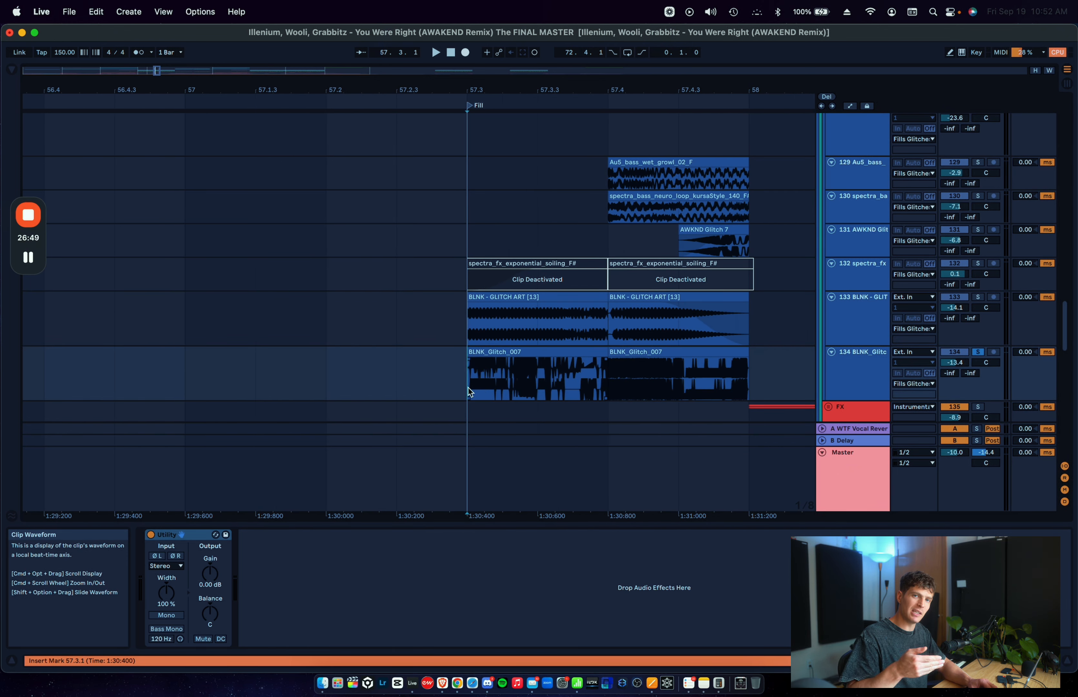
pyautogui.press('space')
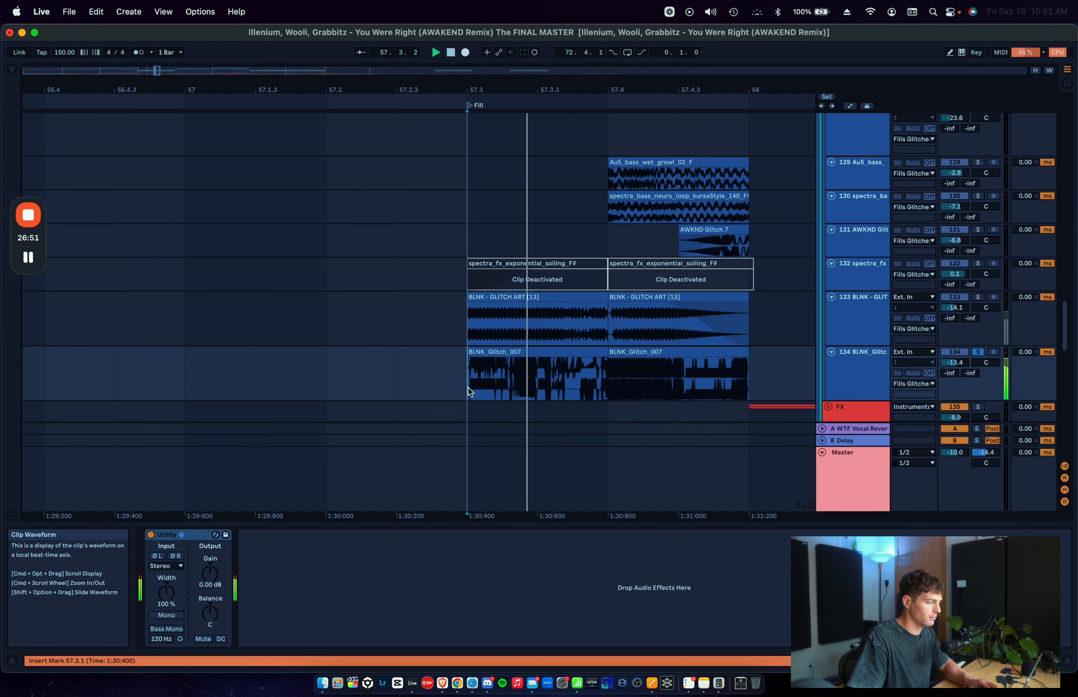
pyautogui.scroll(-2, 469, 388)
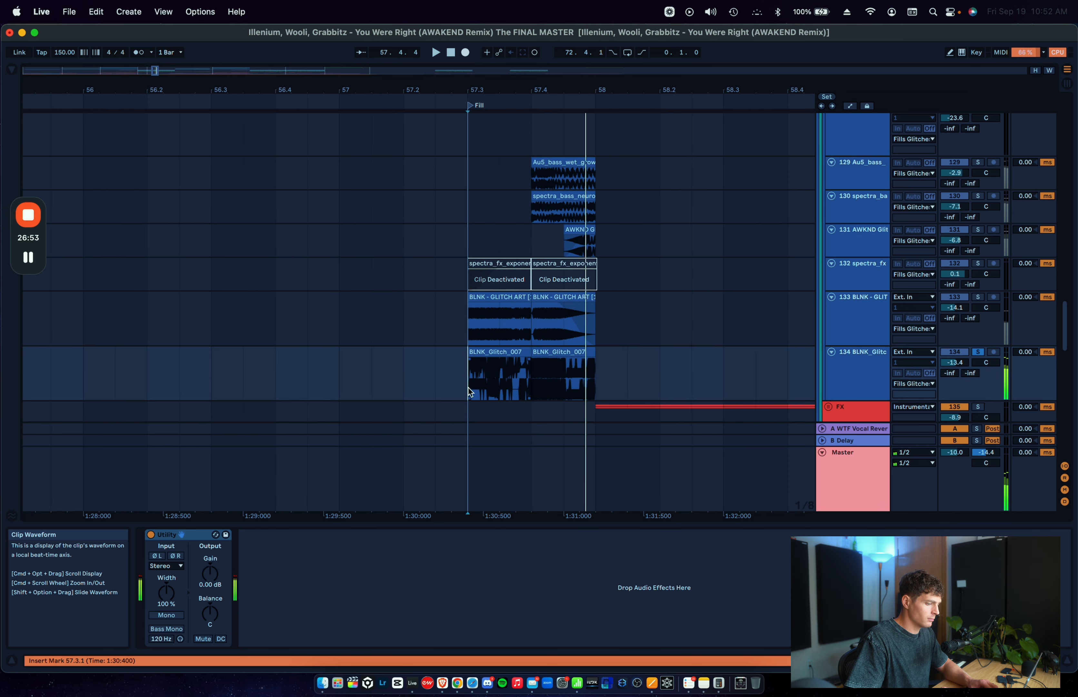
pyautogui.press('space')
# Step: Solo the 129 Au5_bass track and play its Au5_bass_wet_growl_02_F clip from 57.4.1
pyautogui.scroll(3, 553, 329)
pyautogui.click(539, 275)
pyautogui.scroll(3, 538, 270)
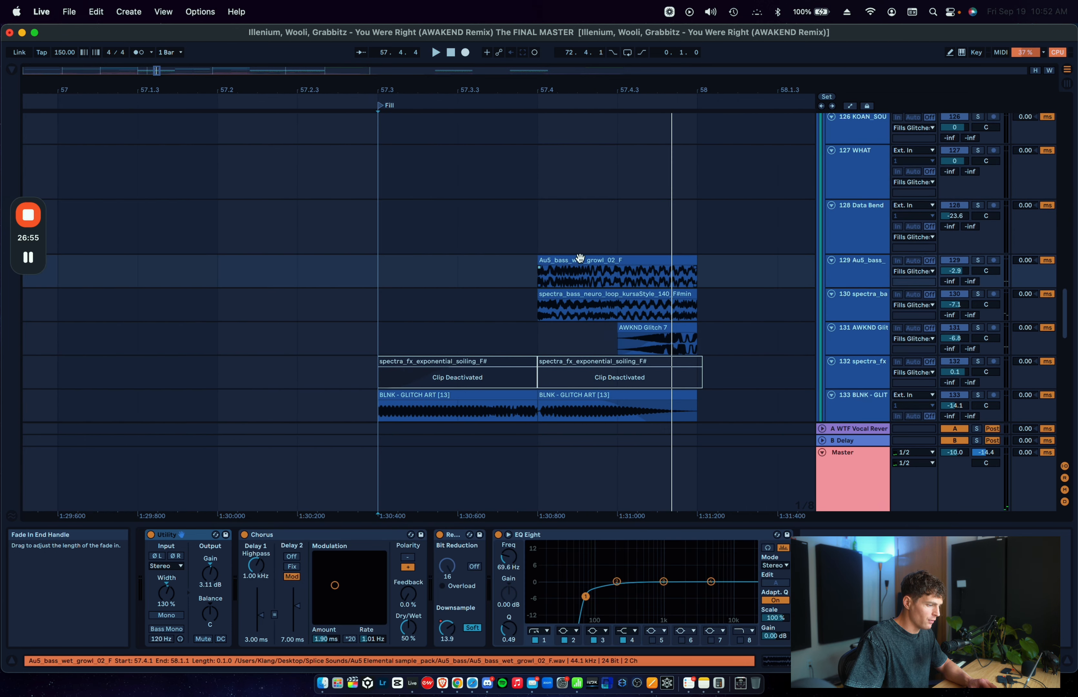
pyautogui.click(580, 258)
pyautogui.press('s')
pyautogui.press('space')
pyautogui.press('space')
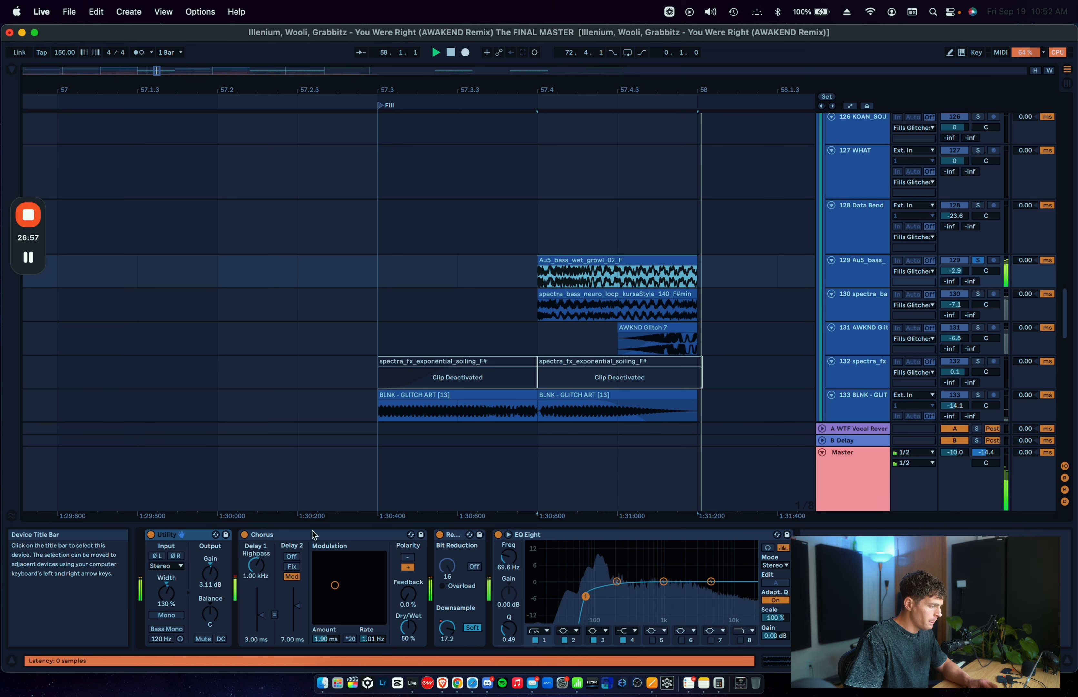
# Step: Compare the growl bass from 57.4.1 with its Chorus, Redux and EQ Eight devices bypassed and with them reactivated
pyautogui.click(560, 536)
pyautogui.press('0')
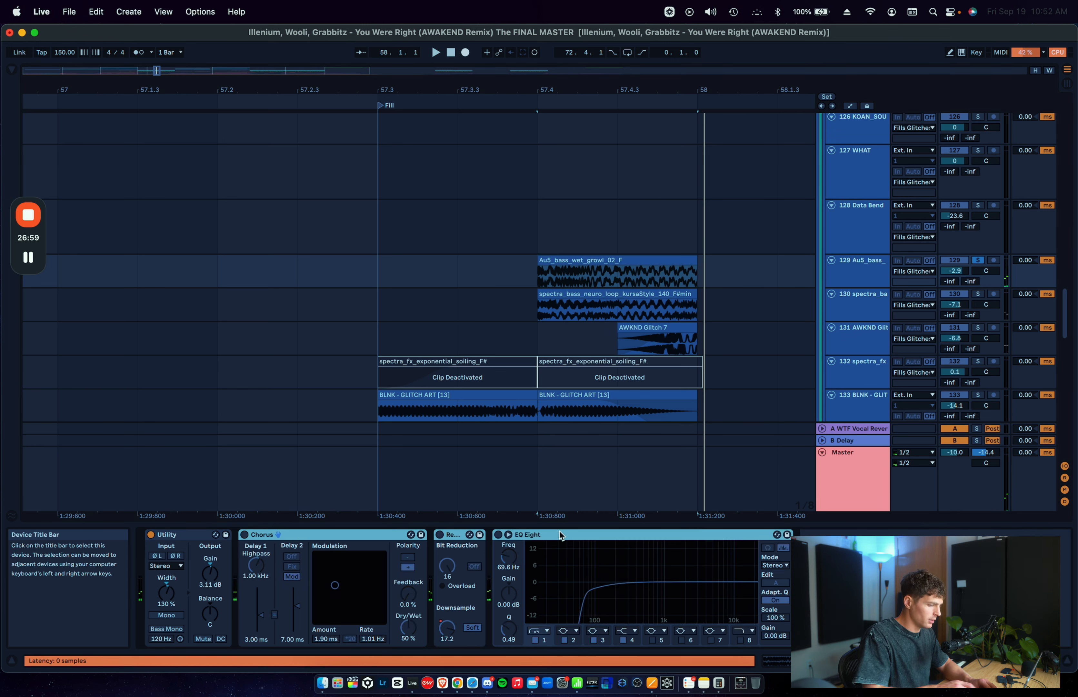
pyautogui.click(534, 277)
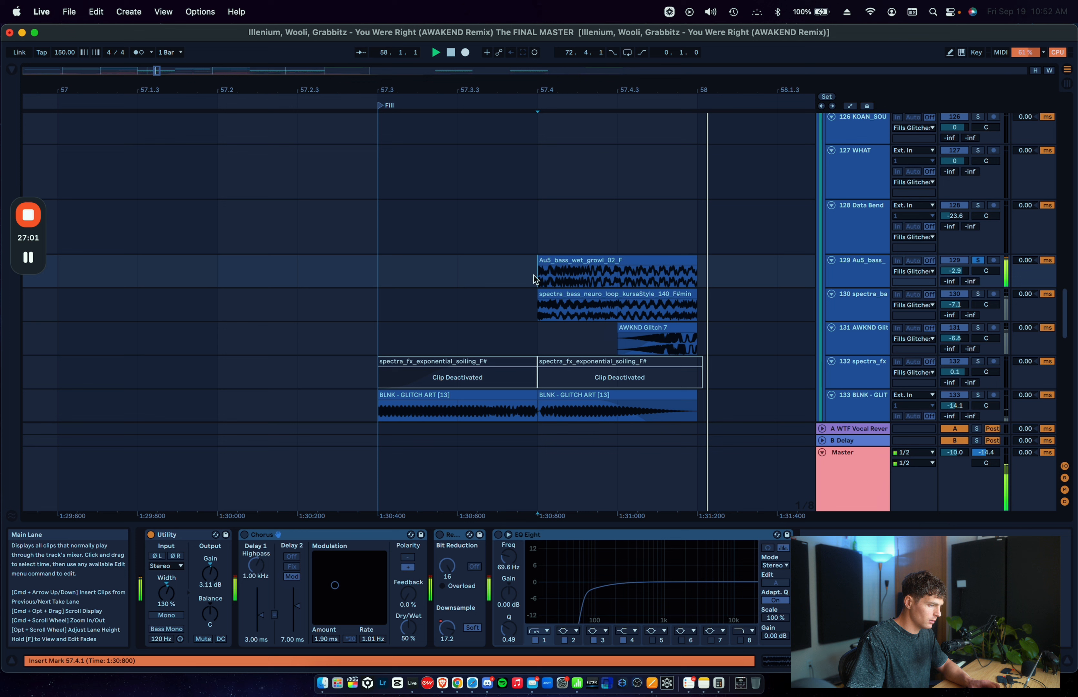
pyautogui.click(498, 535)
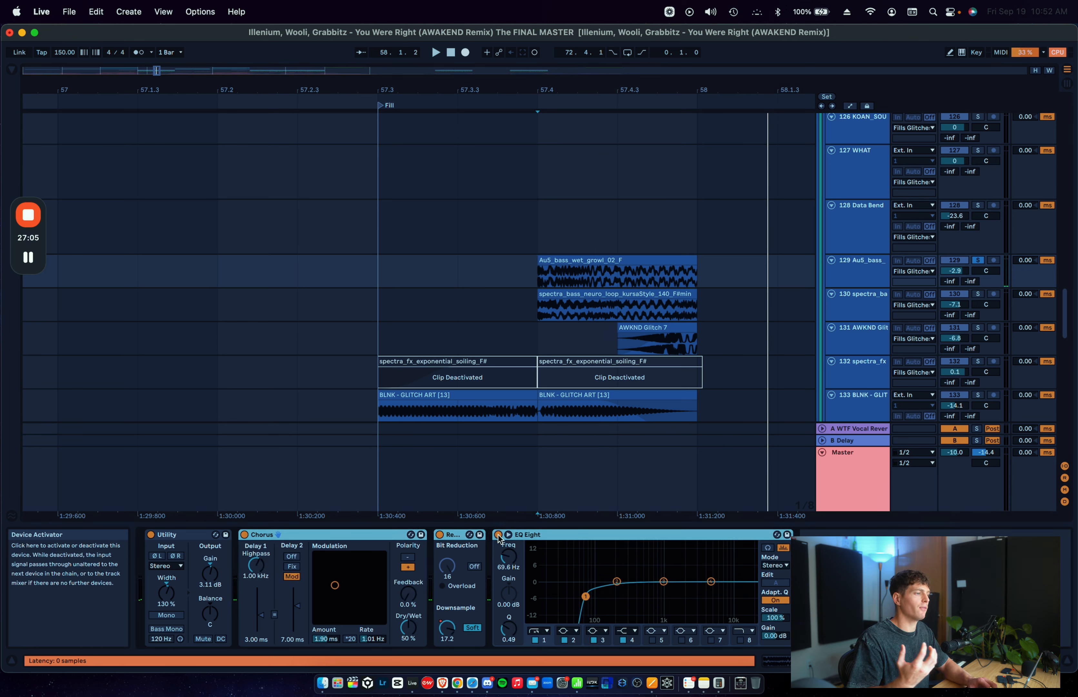
pyautogui.press('space')
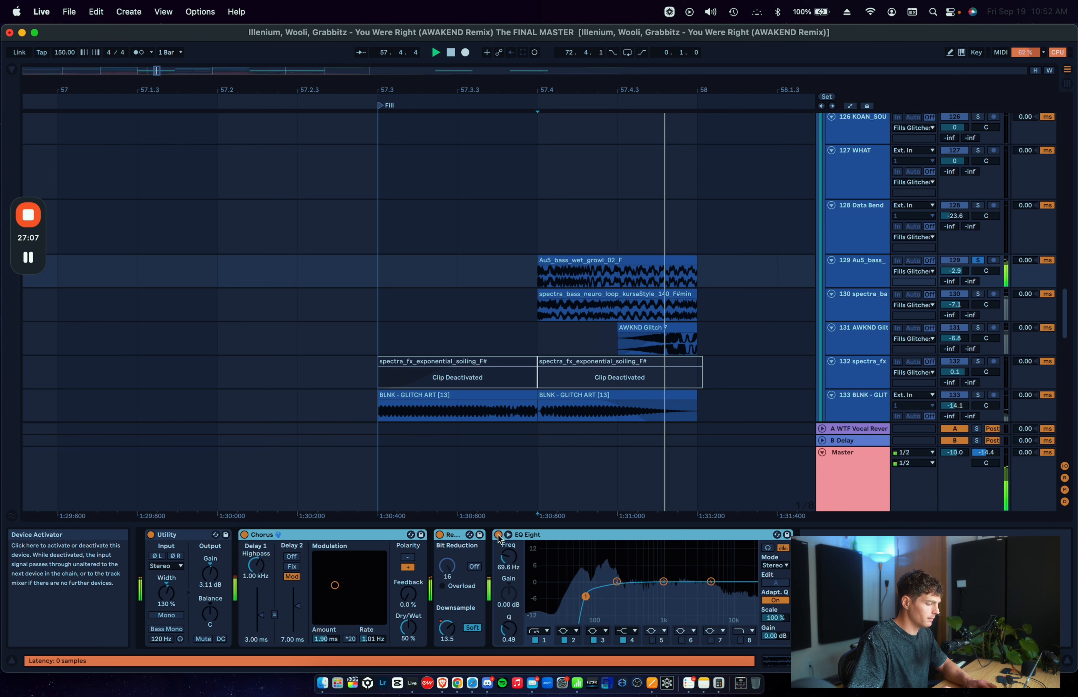
# Step: Show the Redux downsample automation on the 129 Au5_bass track, and return to the normal clip view
pyautogui.click(447, 631)
pyautogui.press('a')
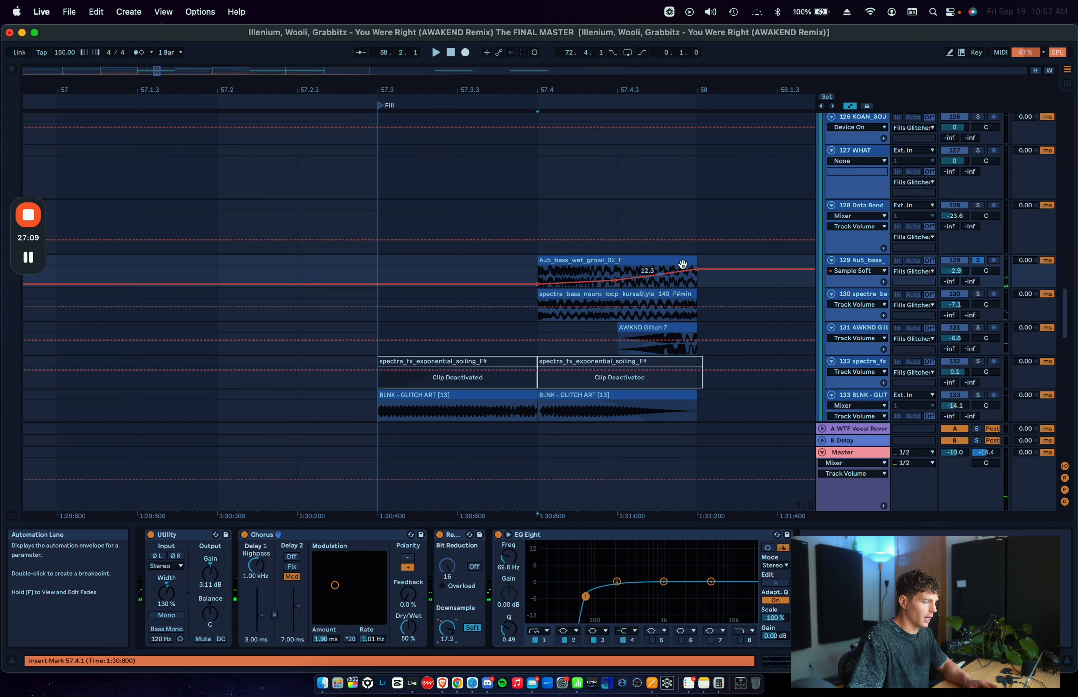
pyautogui.press('a')
# Step: Solo the 130 spectra_bass track, play its neuro loop from 57.4.1 and select the clip
pyautogui.click(848, 315)
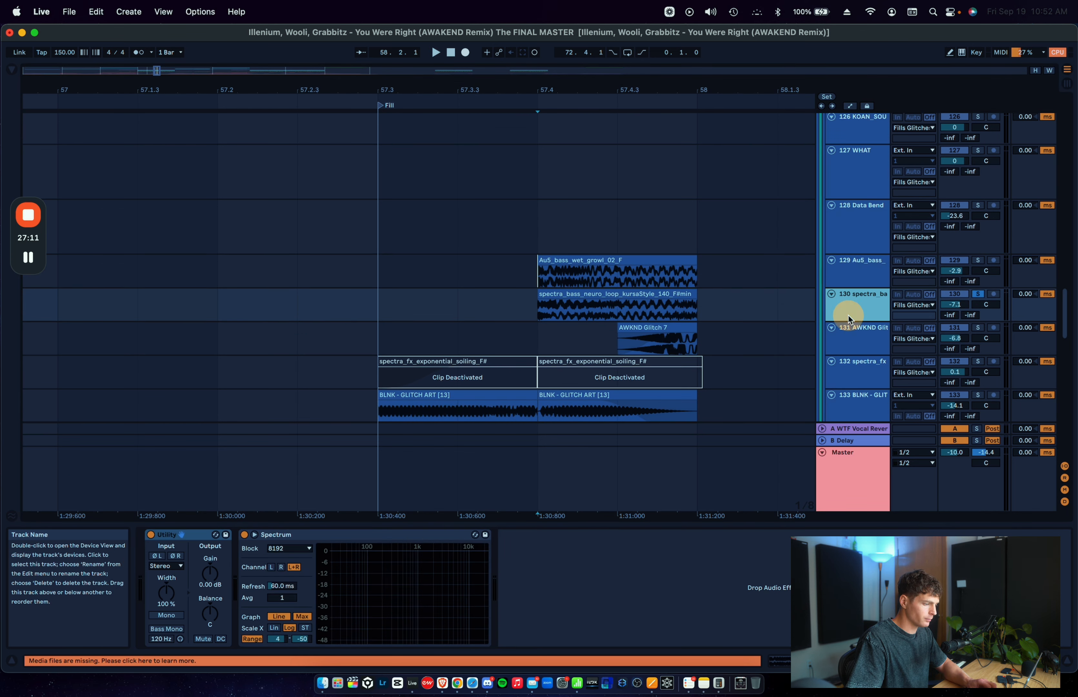
pyautogui.press('space')
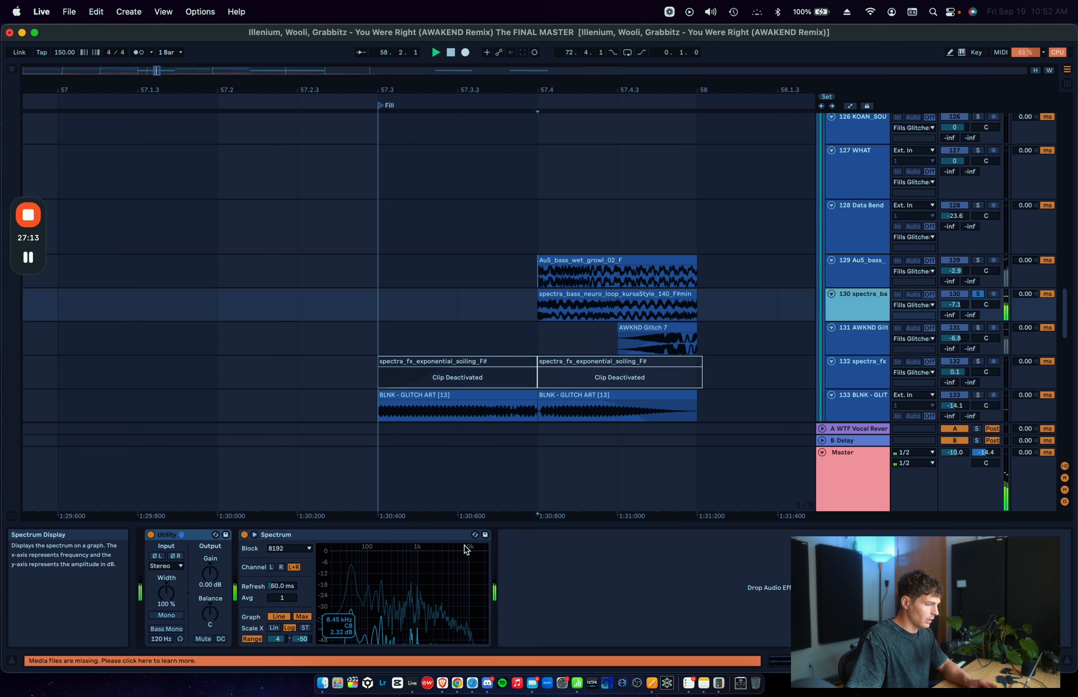
pyautogui.click(594, 292)
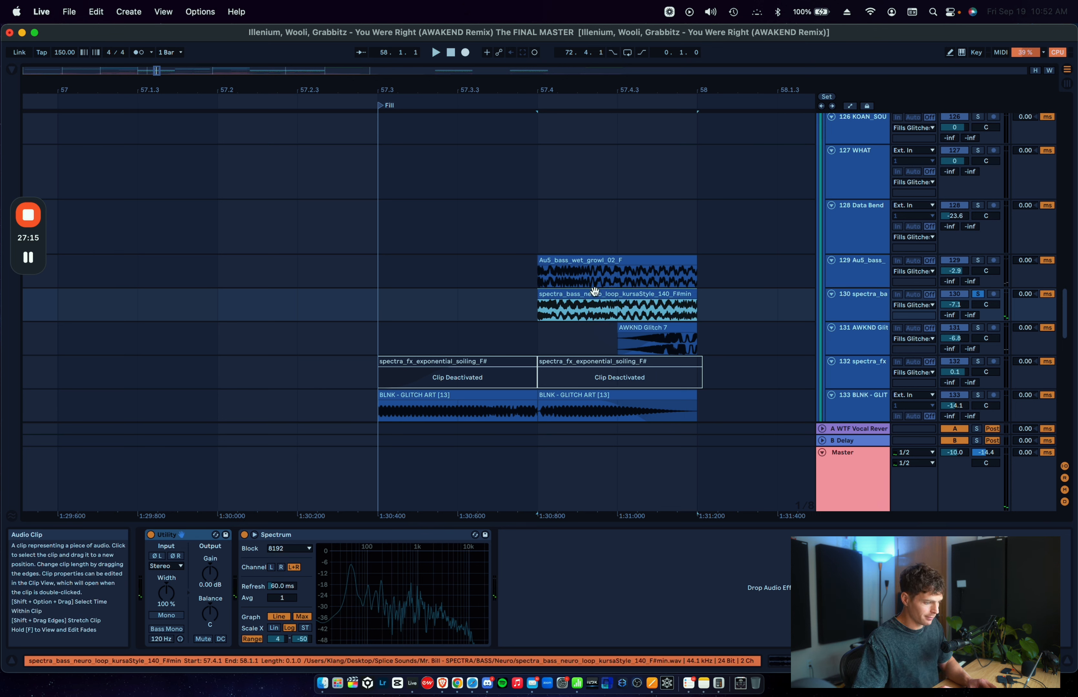
# Step: Solo the 131 AWKND Glitch track and play its AWKND Glitch 7 clip from 57.4.3
pyautogui.click(599, 311)
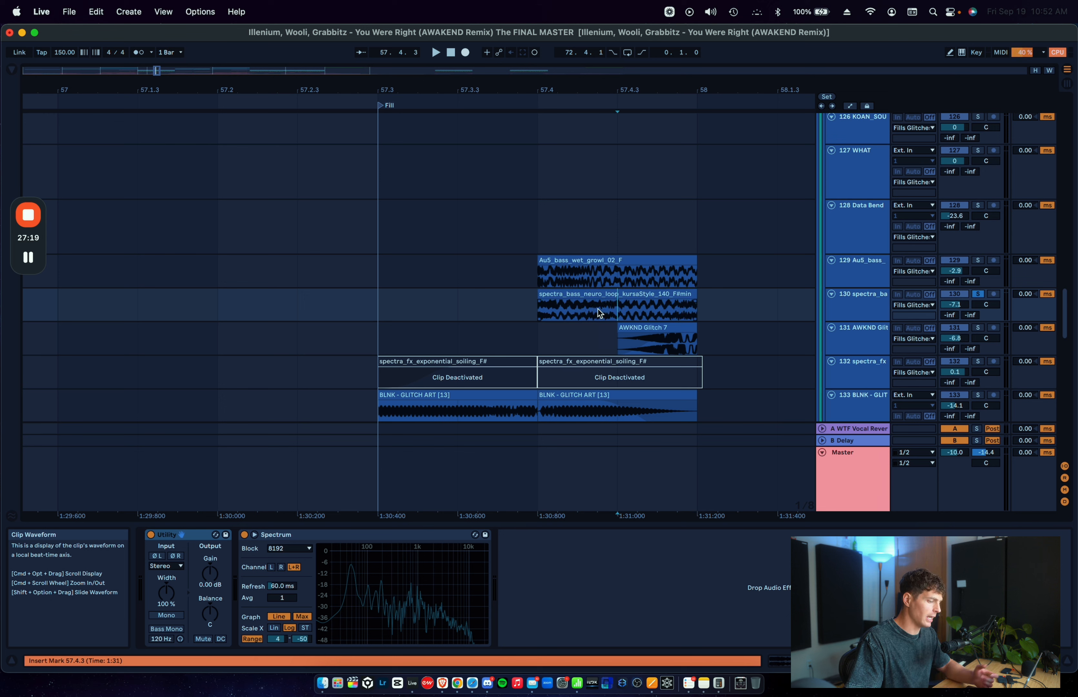
pyautogui.click(613, 342)
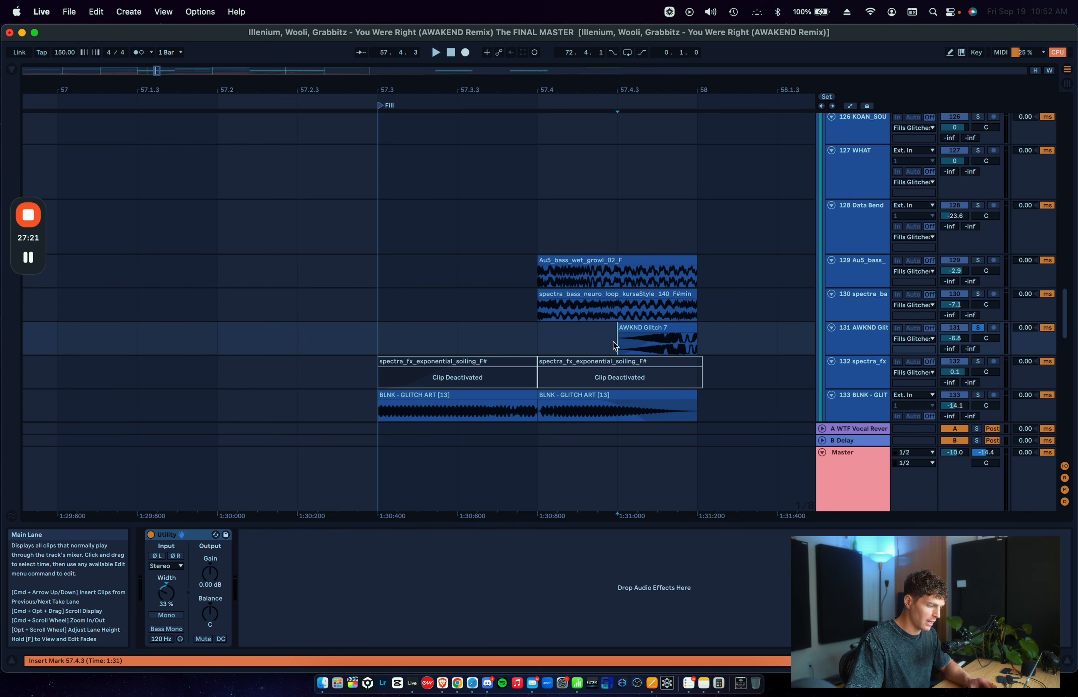
pyautogui.press('space')
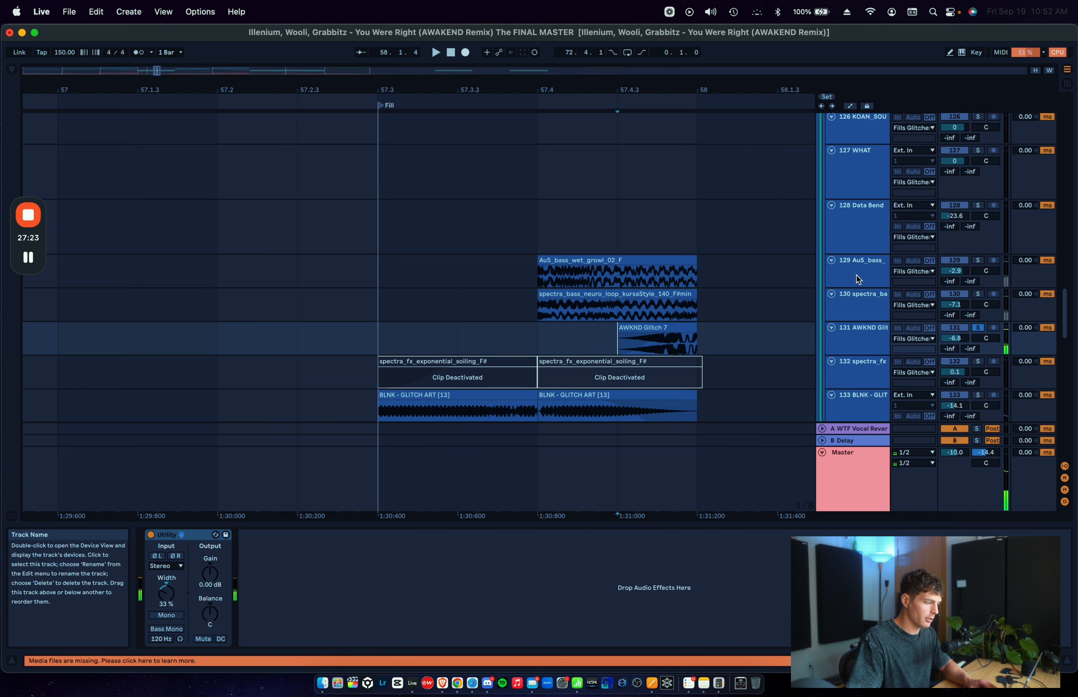
# Step: Solo glitch tracks 129 to 134 together and play the layered fill from 57.3.1
pyautogui.click(857, 274)
pyautogui.scroll(-5, 855, 274)
pyautogui.click(855, 334)
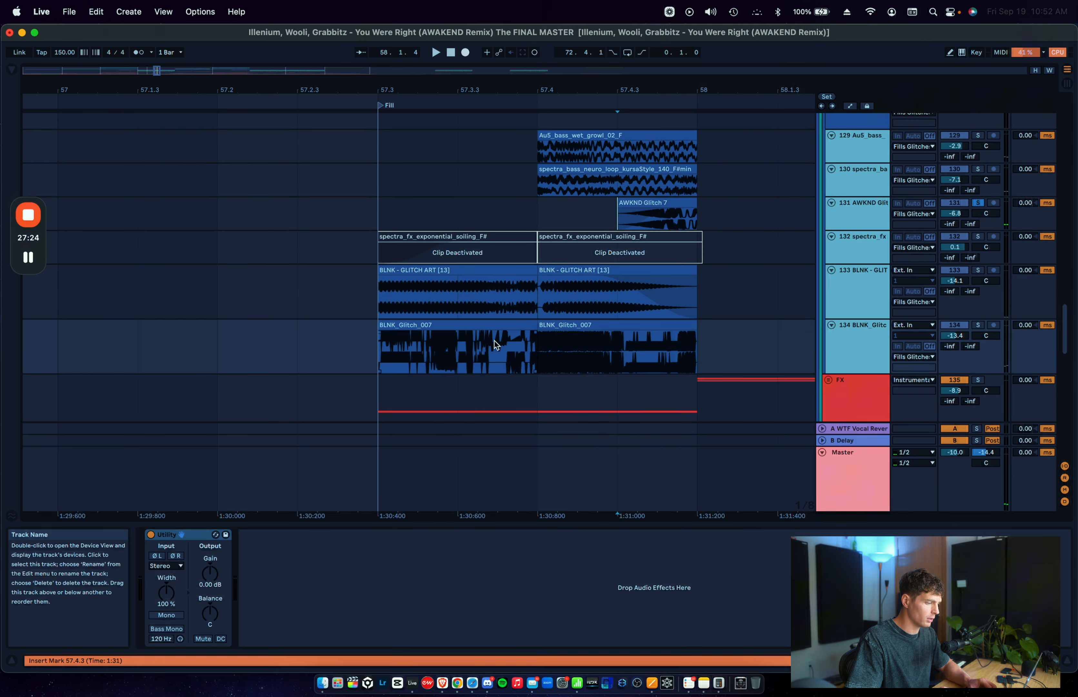
pyautogui.click(367, 342)
pyautogui.scroll(2, 367, 342)
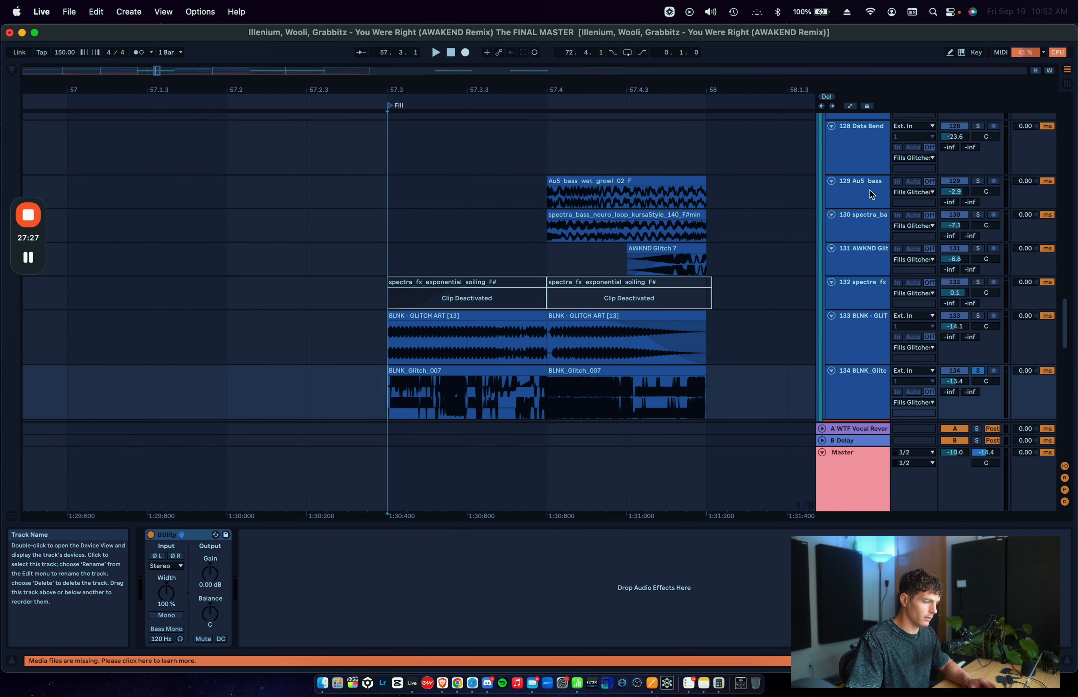
pyautogui.click(878, 180)
pyautogui.click(394, 187)
pyautogui.press('space')
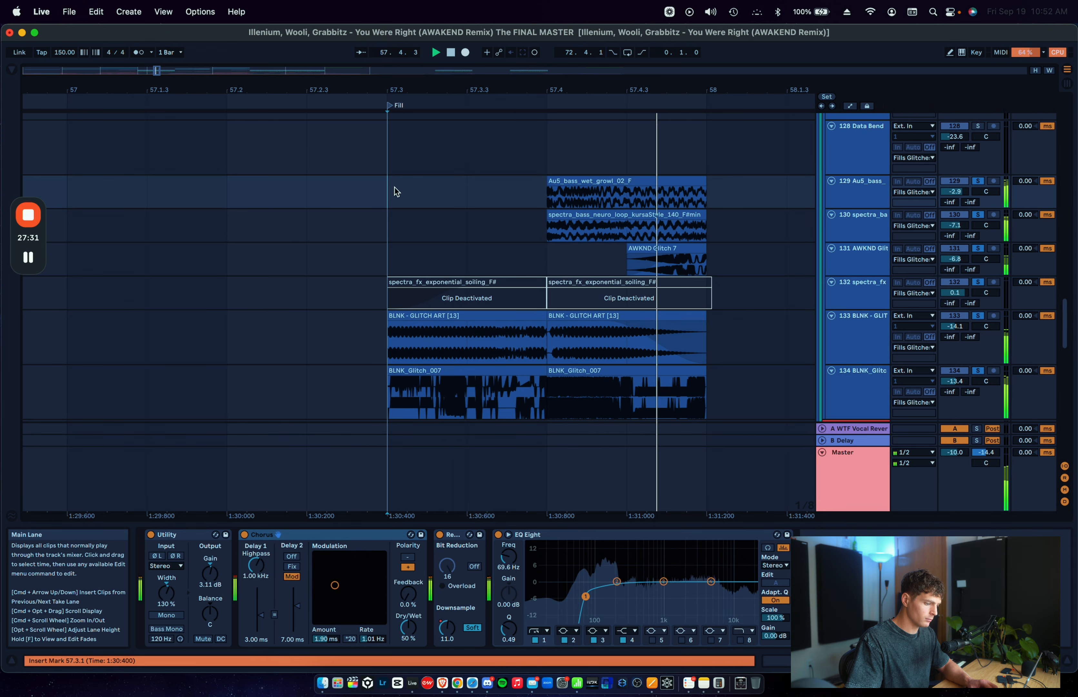
pyautogui.scroll(-3, 394, 187)
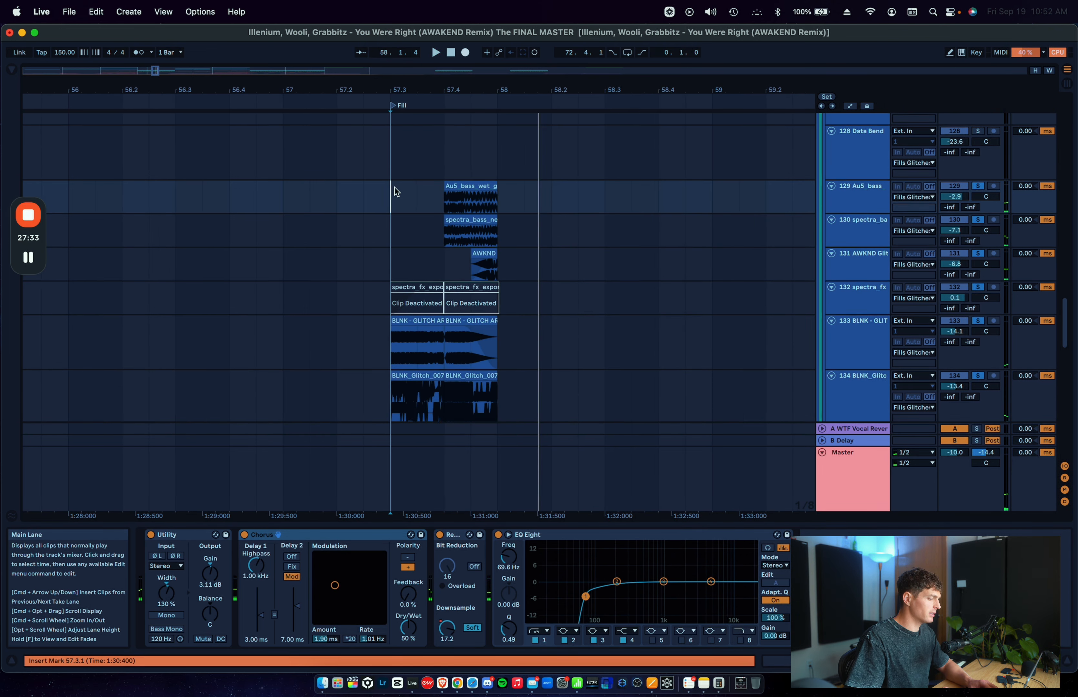
# Step: Solo the DRUMS and Fills Glitches groups together and play them from 56.1.1
pyautogui.scroll(5, 394, 187)
pyautogui.click(338, 184)
pyautogui.scroll(10, 765, 209)
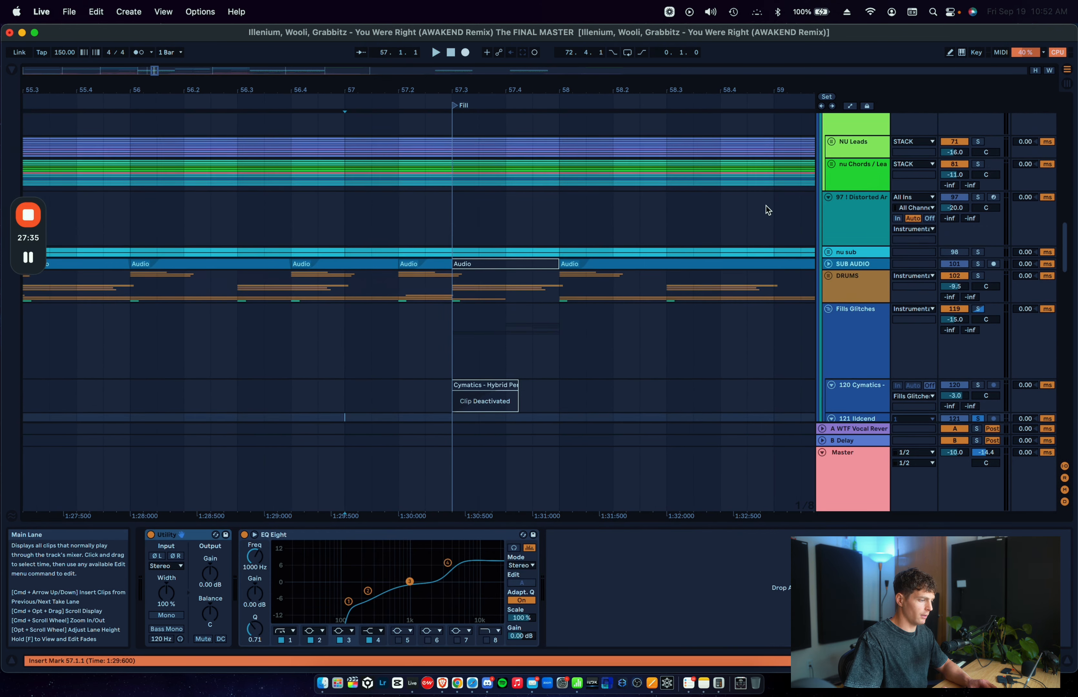
pyautogui.click(854, 294)
pyautogui.keyDown('shift'); pyautogui.click(852, 317); pyautogui.keyUp('shift')
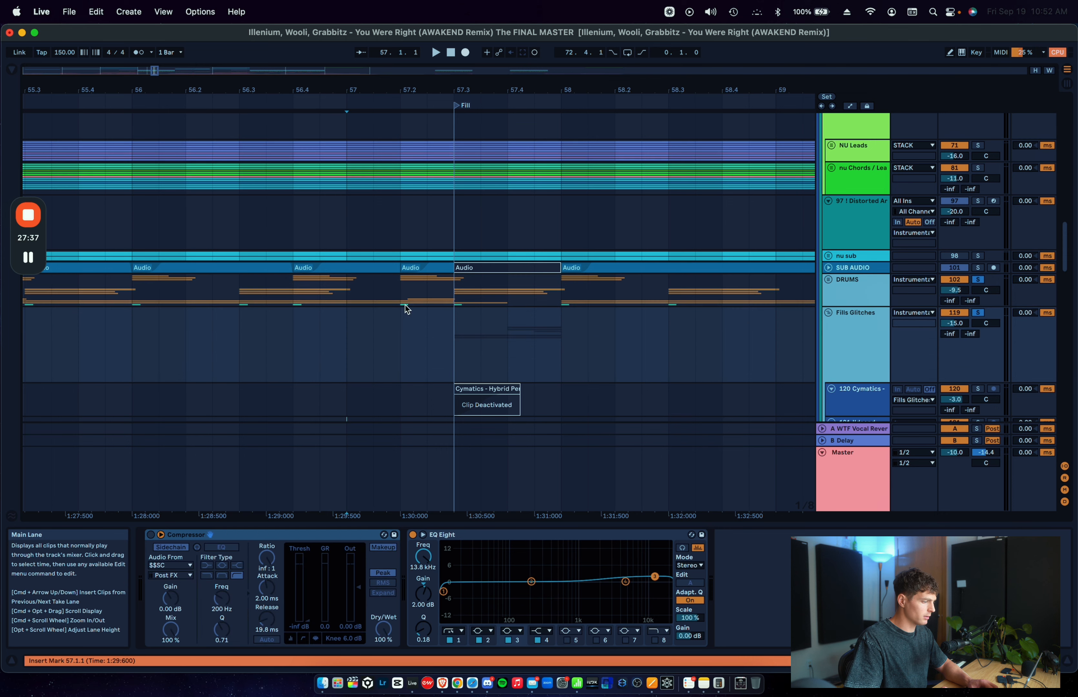
pyautogui.click(124, 290)
pyautogui.press('space')
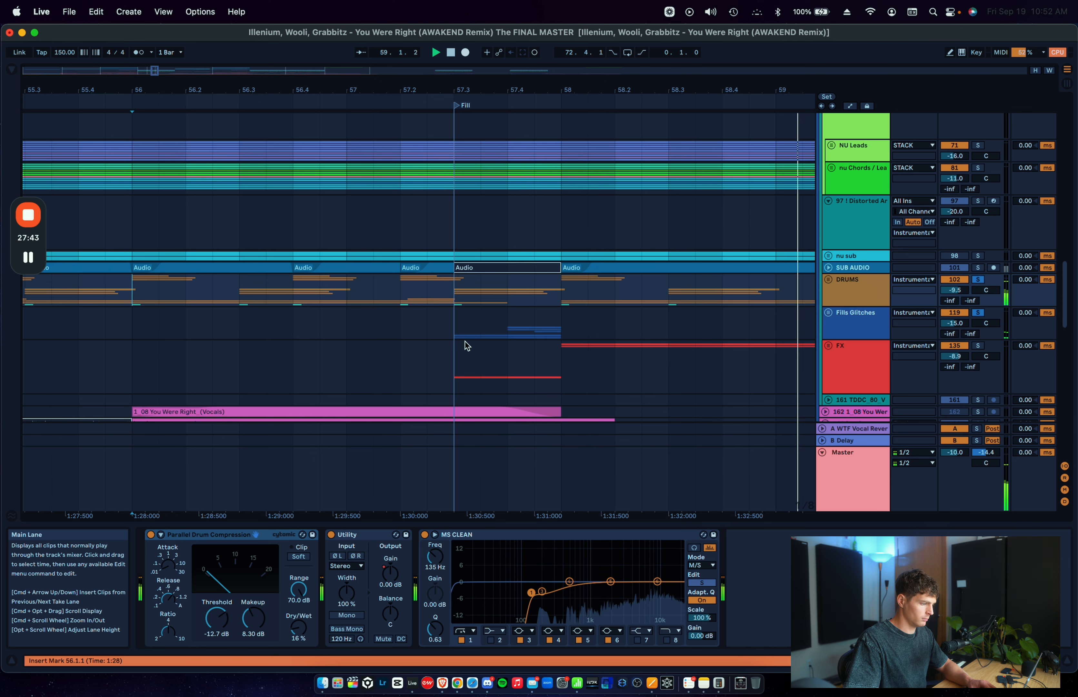
# Step: Replay the soloed drums and glitches from 56.1.1 through the fill, and stop playback
pyautogui.click(295, 288)
pyautogui.press('space')
pyautogui.press('space')
pyautogui.click(135, 287)
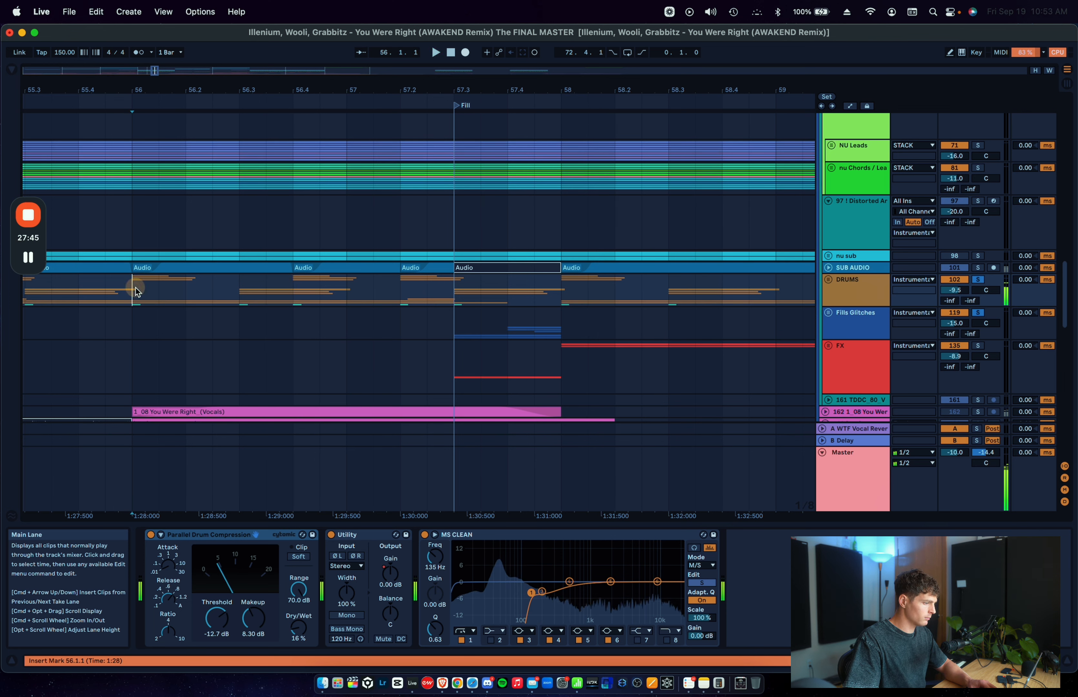
pyautogui.press('space')
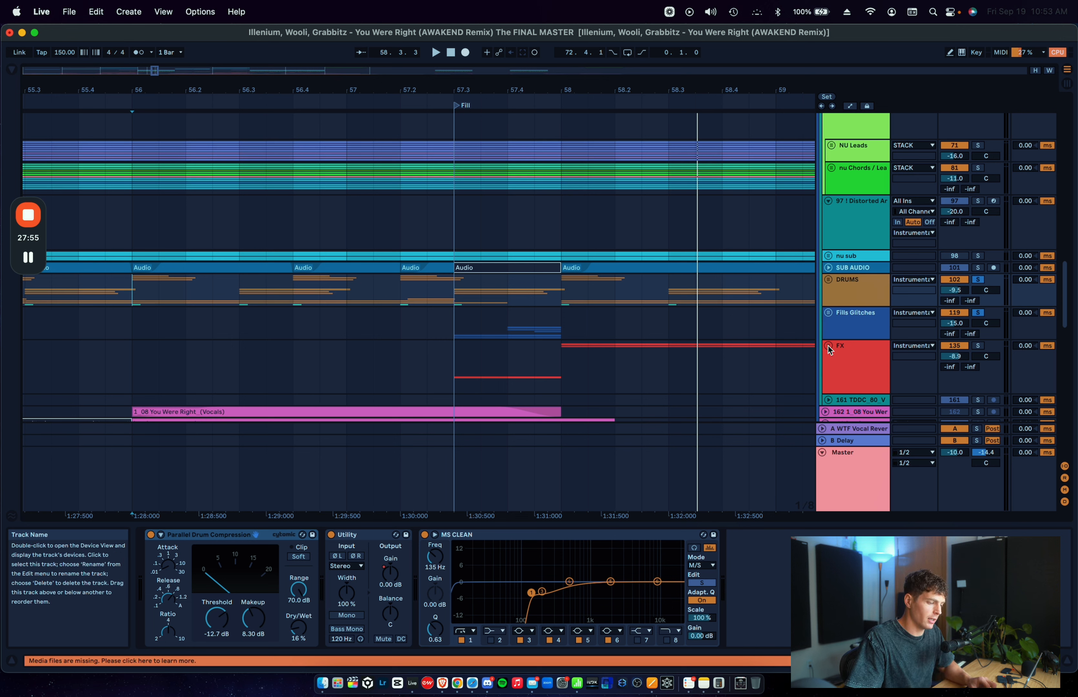
# Step: Add the FX group to the soloed drums and glitches, and unfold the group
pyautogui.click(978, 345)
pyautogui.click(828, 346)
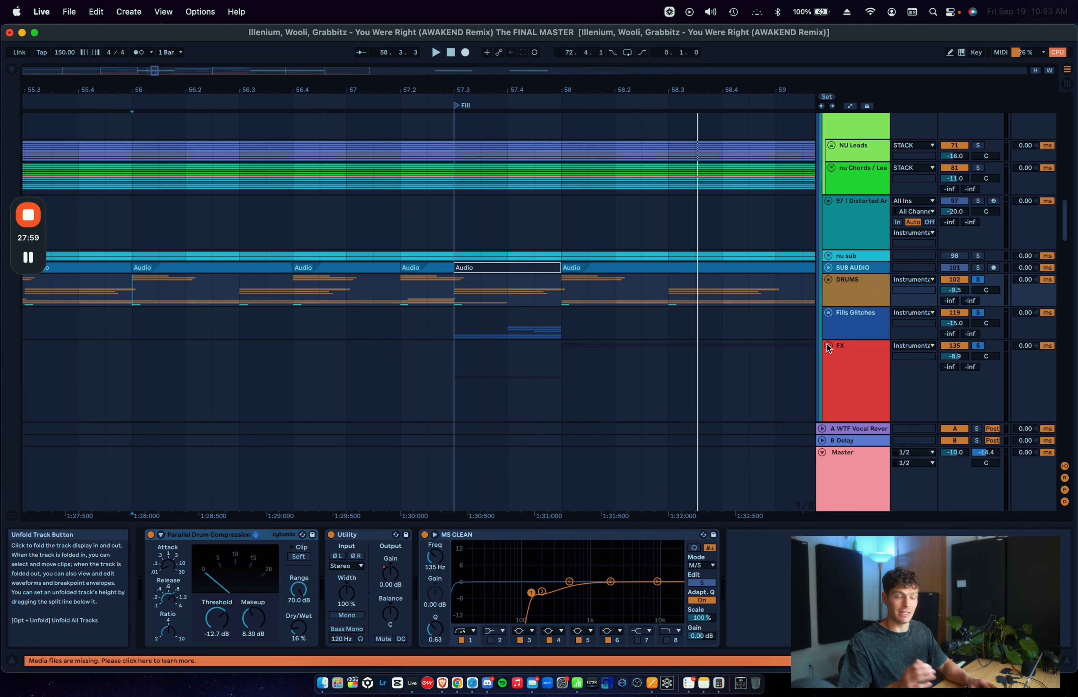
pyautogui.click(828, 347)
# Step: Solo the 154 Redux Sub track, play its Redux Sub Drop clip from 57.3.1 and put the insert marker back there
pyautogui.scroll(-10, 523, 298)
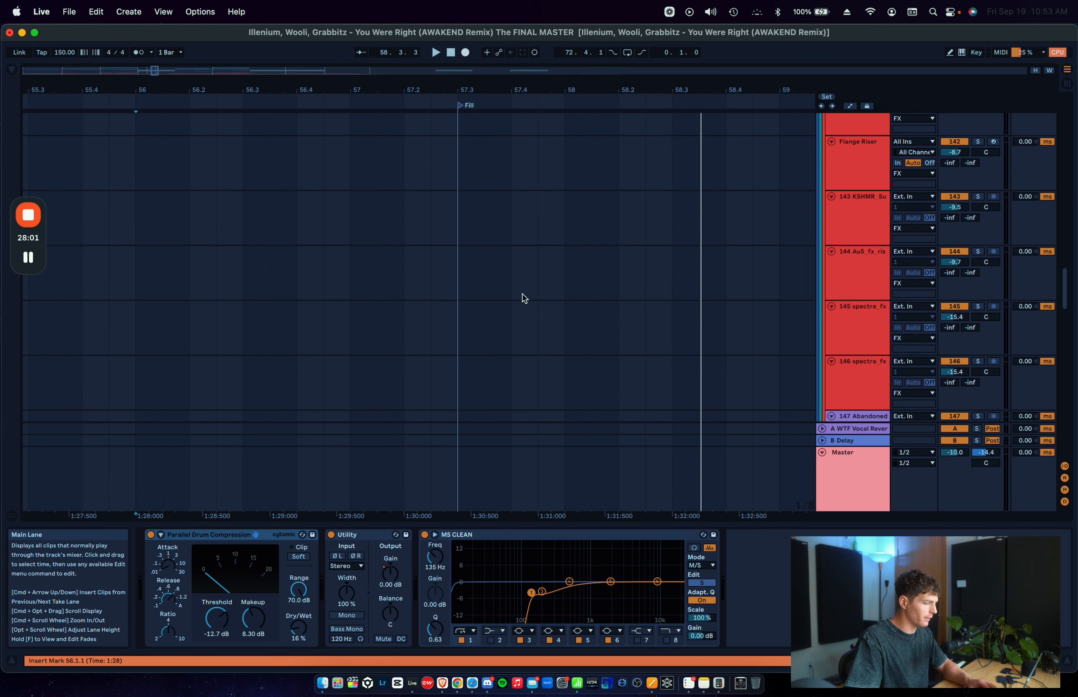
pyautogui.scroll(-5, 523, 298)
pyautogui.click(465, 270)
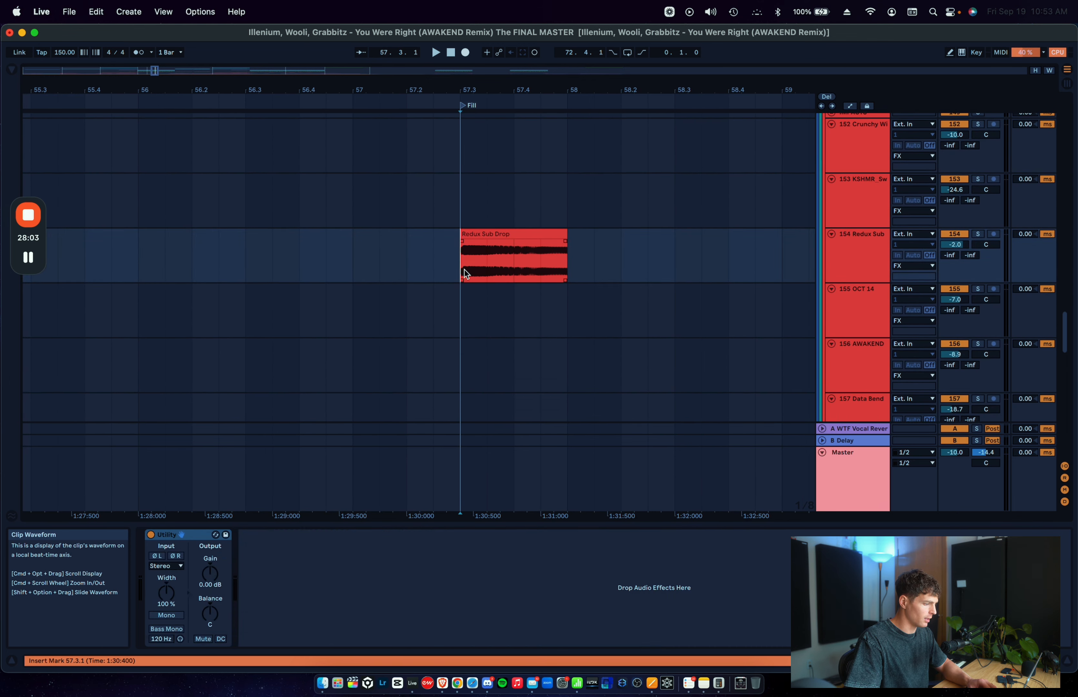
pyautogui.press('space')
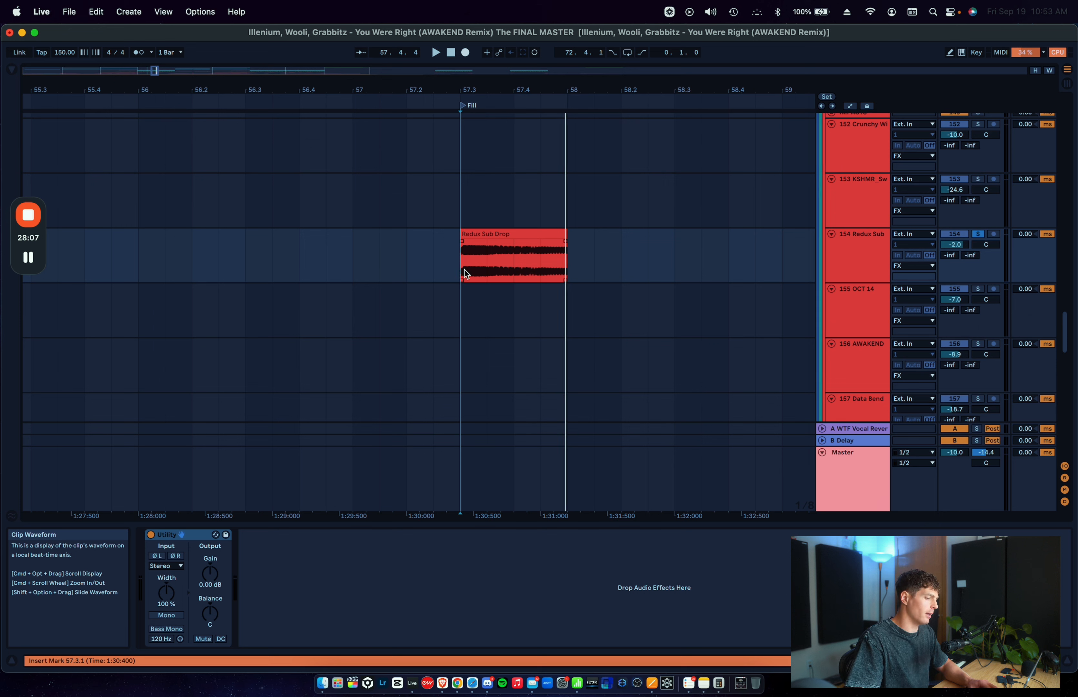
pyautogui.click(464, 269)
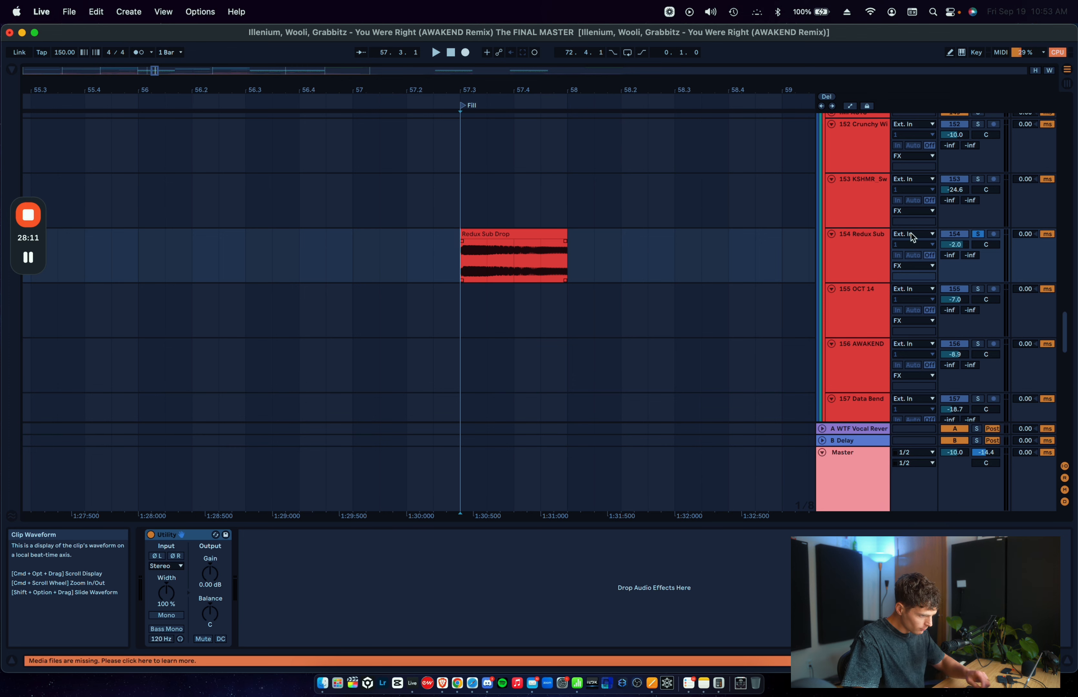
pyautogui.click(860, 262)
pyautogui.click(472, 257)
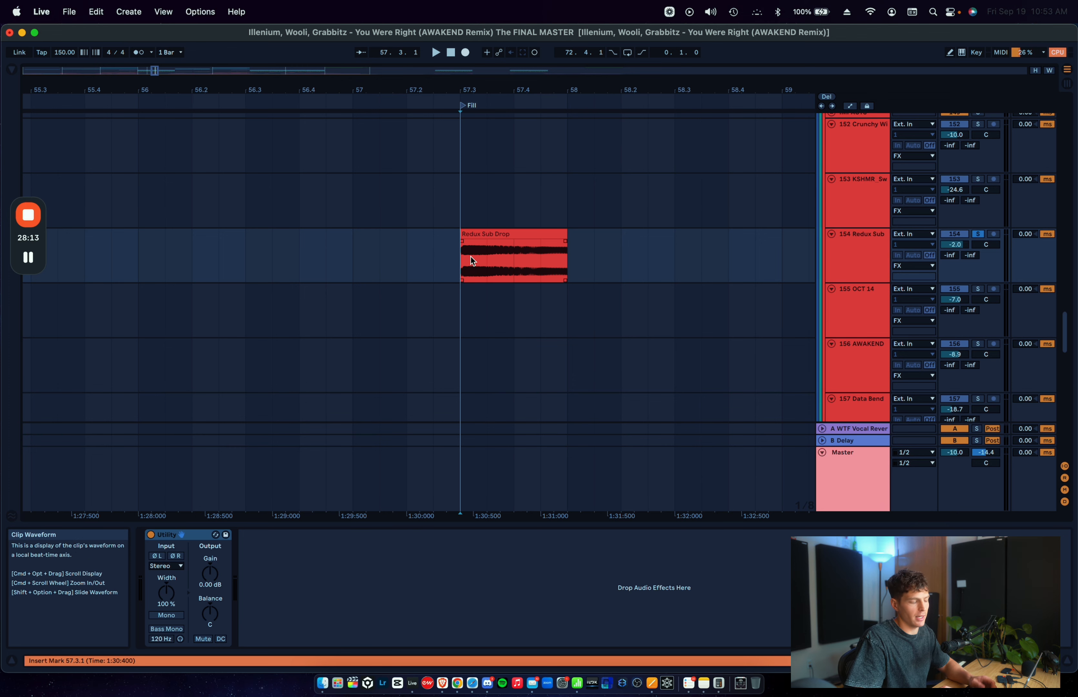
# Step: Return to the first fill and select the clip on the 97 Distorted track from 54.1.1 to 54.2.1
pyautogui.press('-')
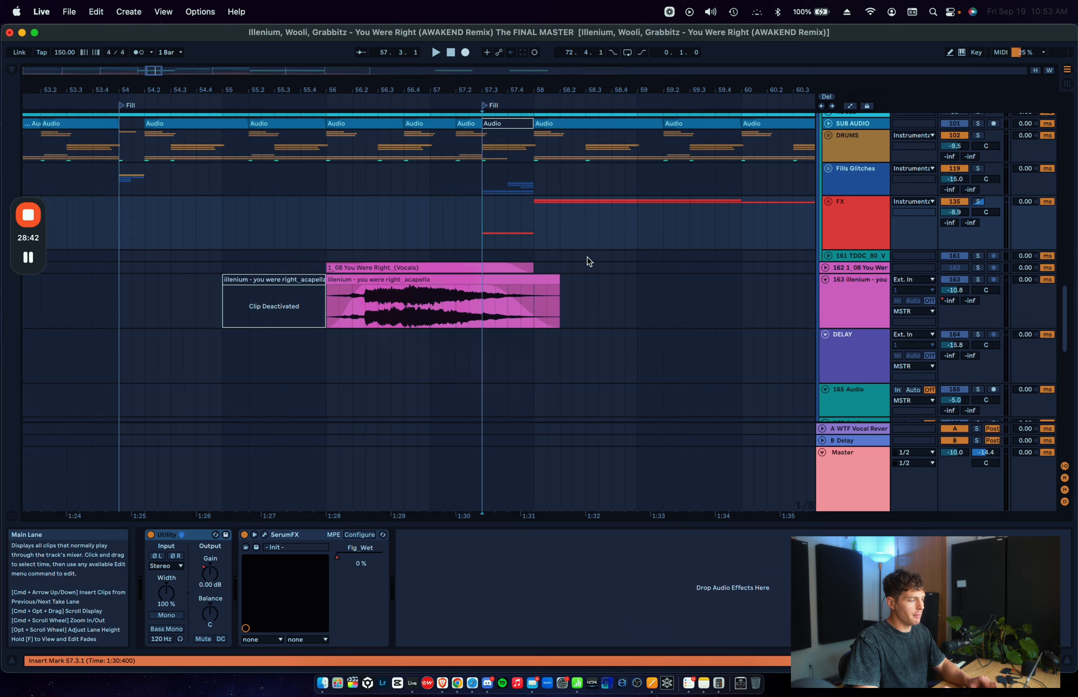
pyautogui.scroll(5, 587, 257)
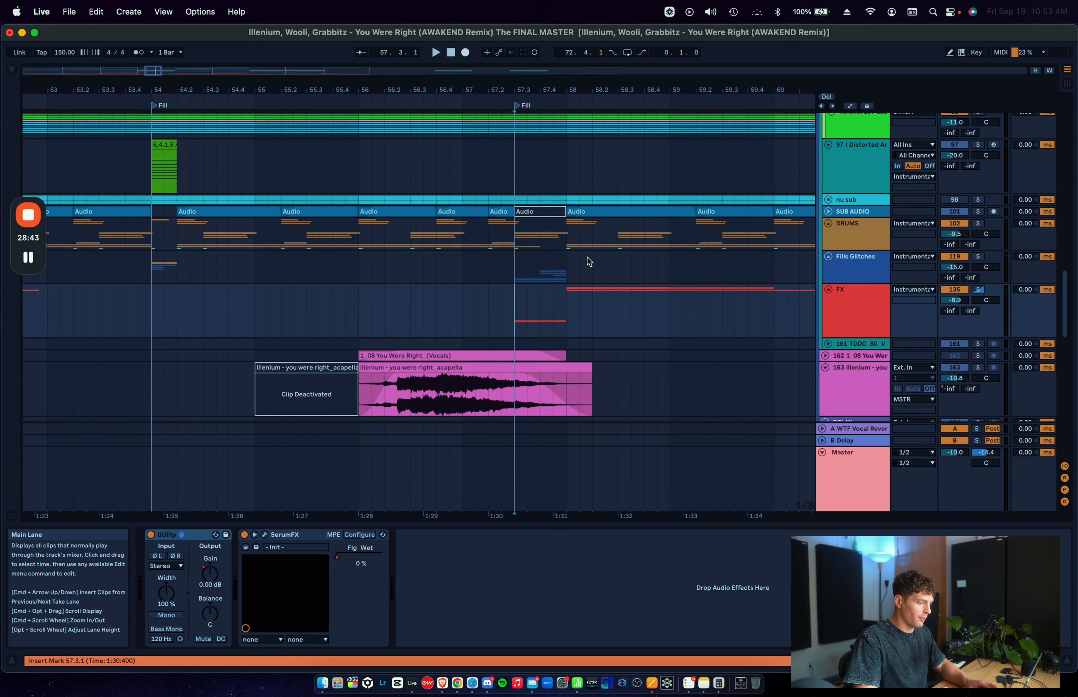
pyautogui.scroll(3, 677, 287)
pyautogui.hscroll(-2, 589, 281)
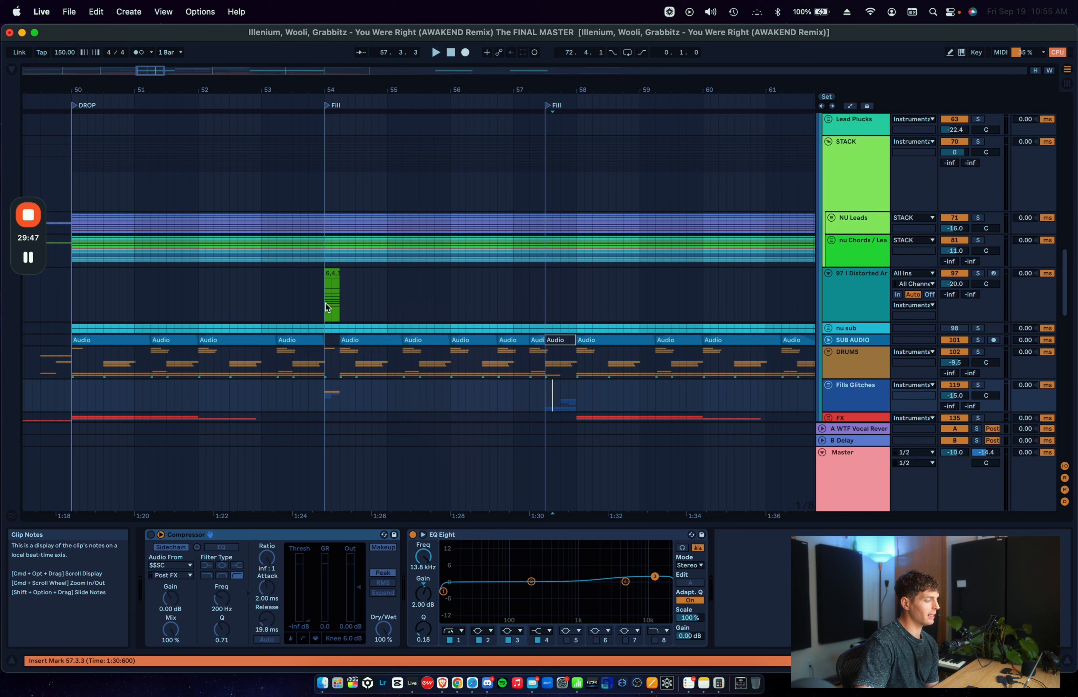
pyautogui.click(341, 303)
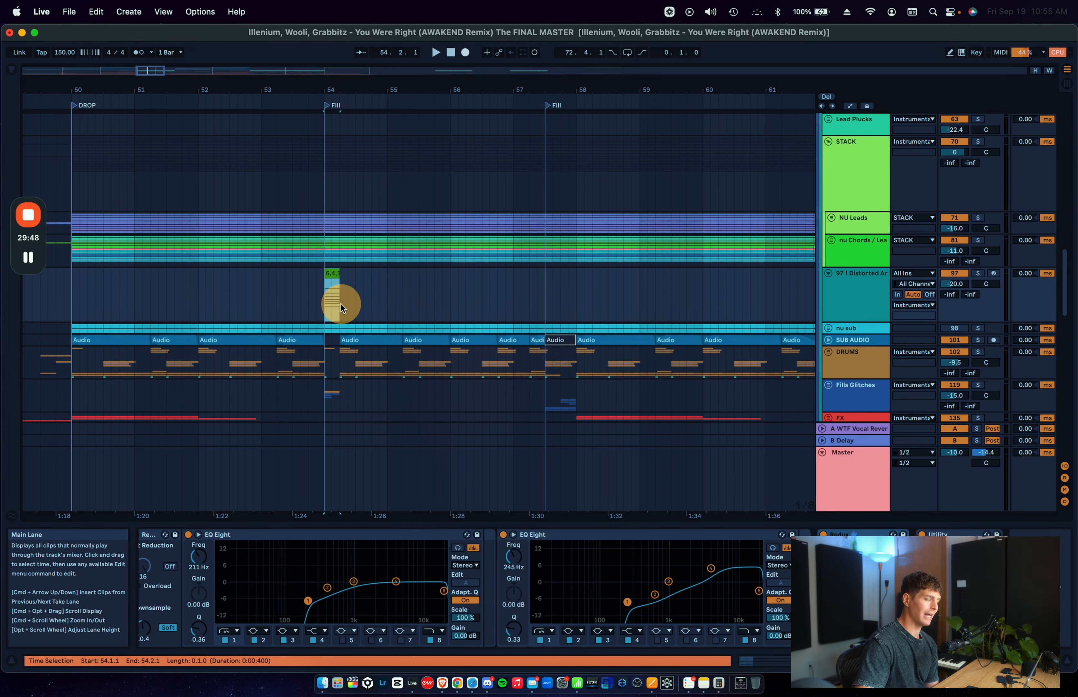